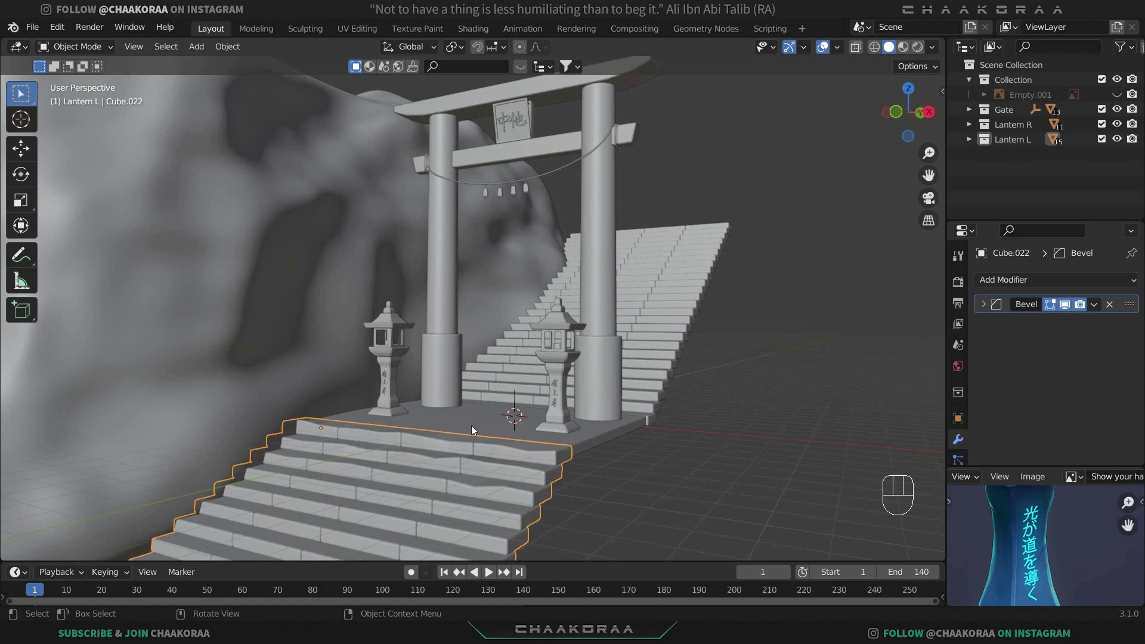
Add the upper staircase to the selection and move the selected stair objects into a new collection named Stairs.
left_click(506, 380, "shift")
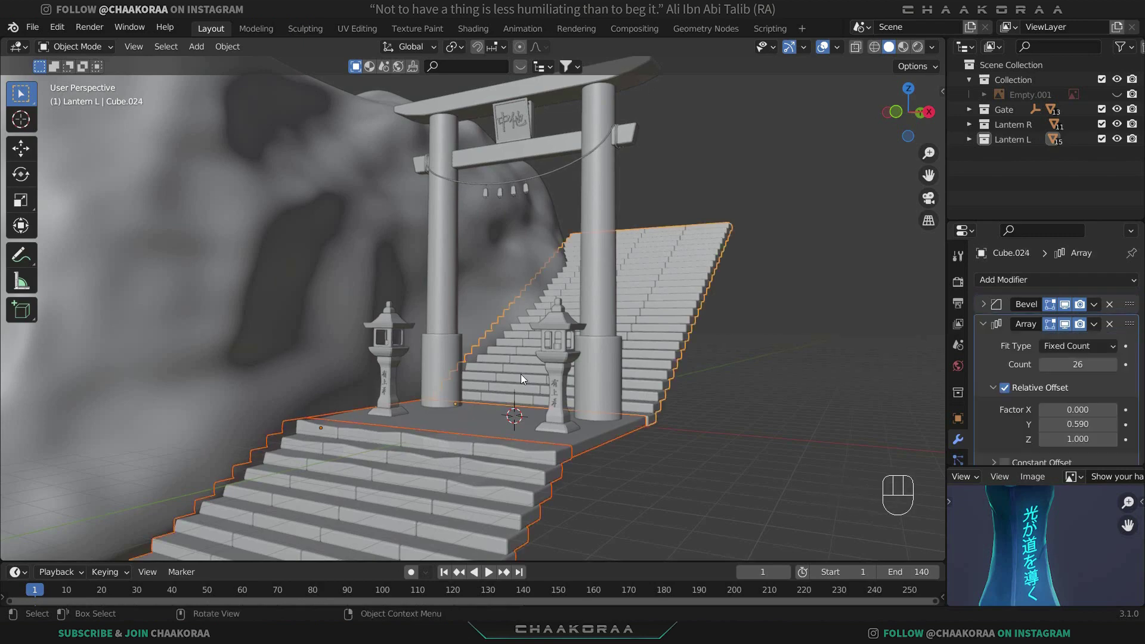
key("m")
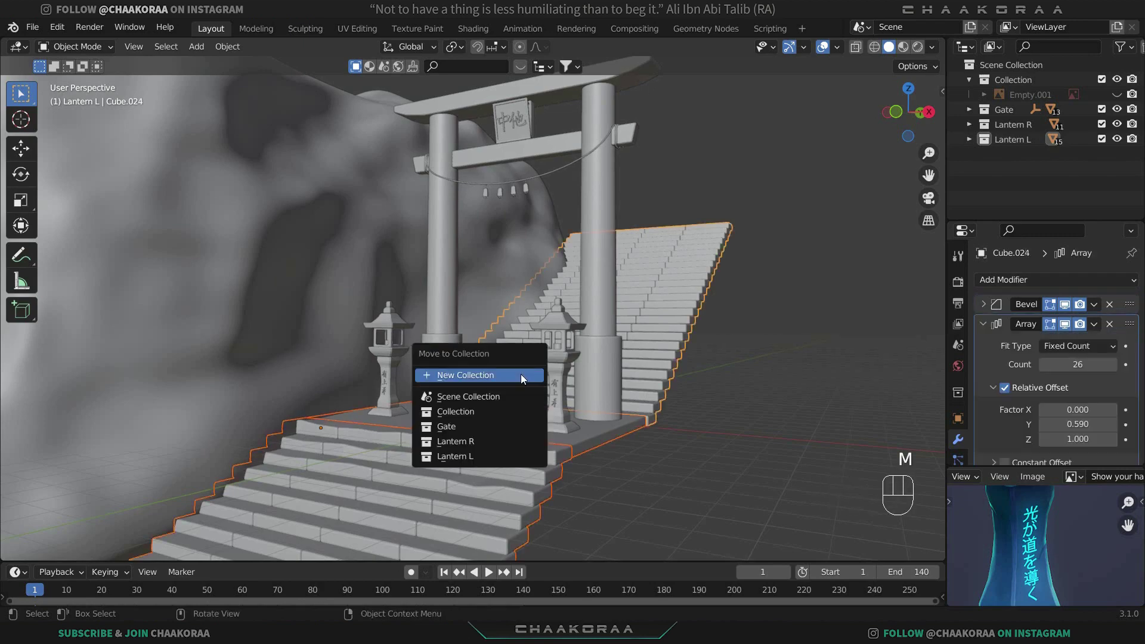
left_click(467, 377)
type("Stairs")
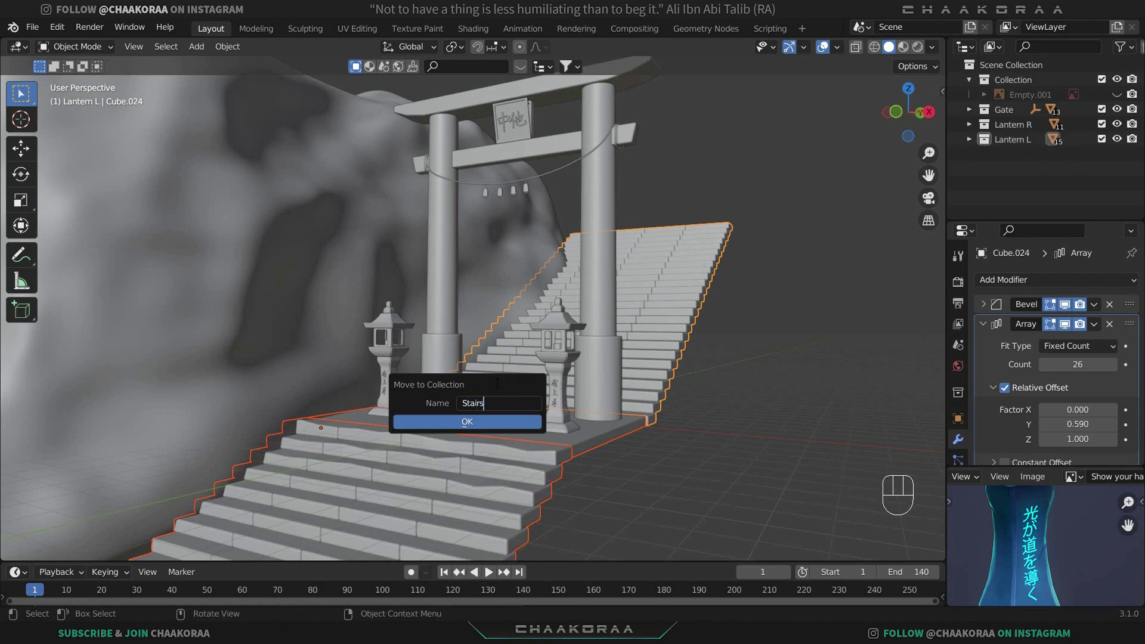
key("Return")
Rename the large rock object behind the gate to Rock, move it into Collection, and collapse the Stairs collection.
left_click(350, 261)
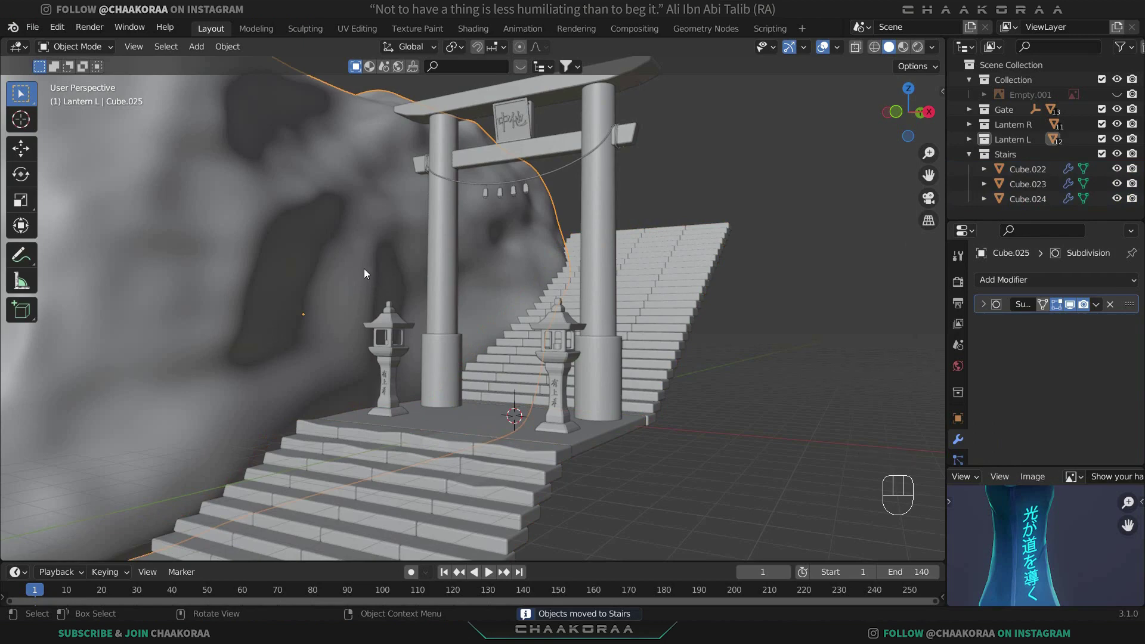
key("F2")
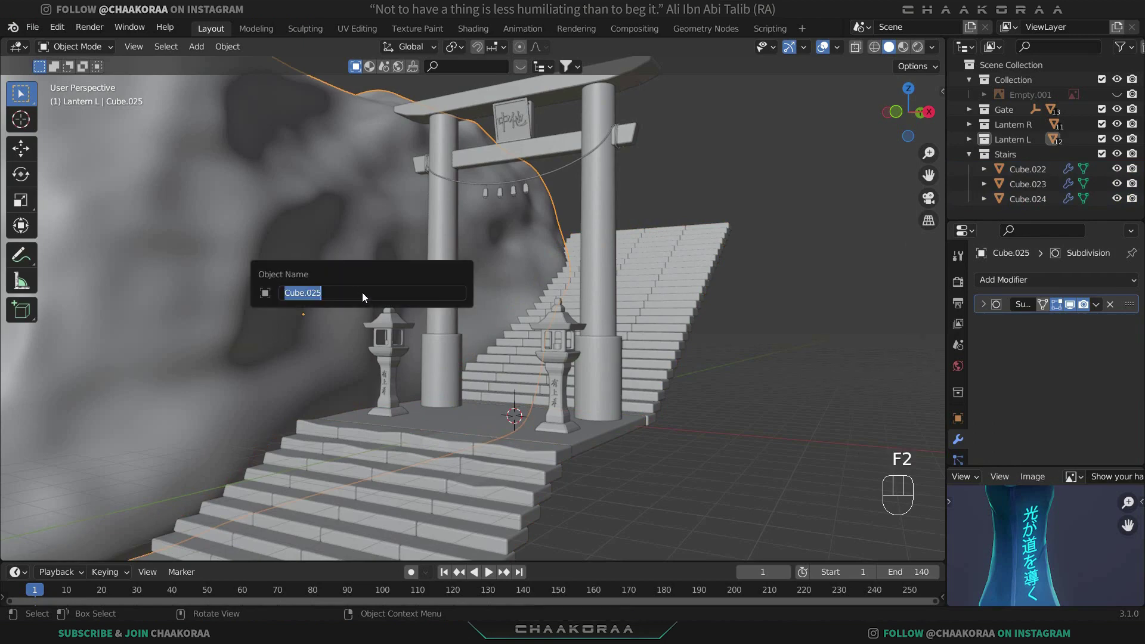
type("Rock")
key("Return")
key("m")
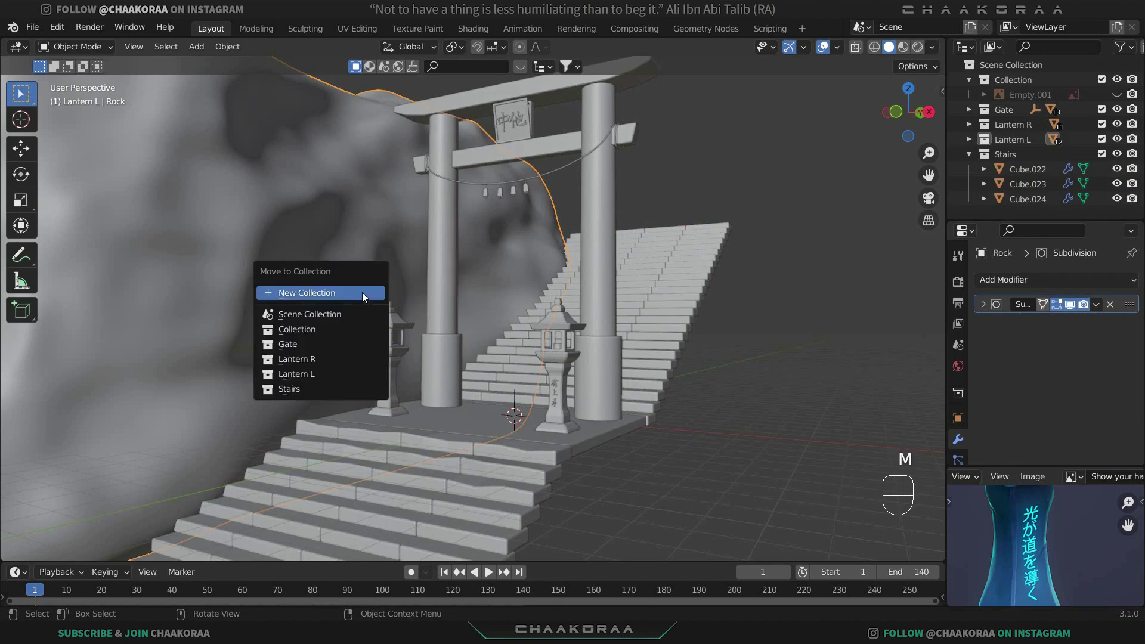
left_click(309, 331)
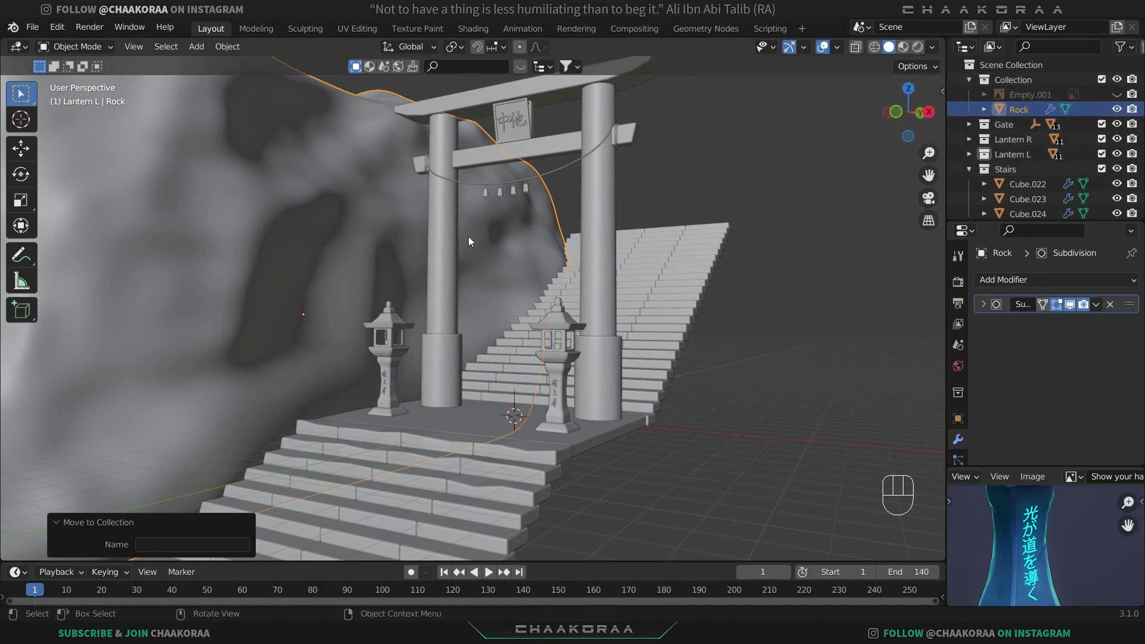
left_click(970, 169)
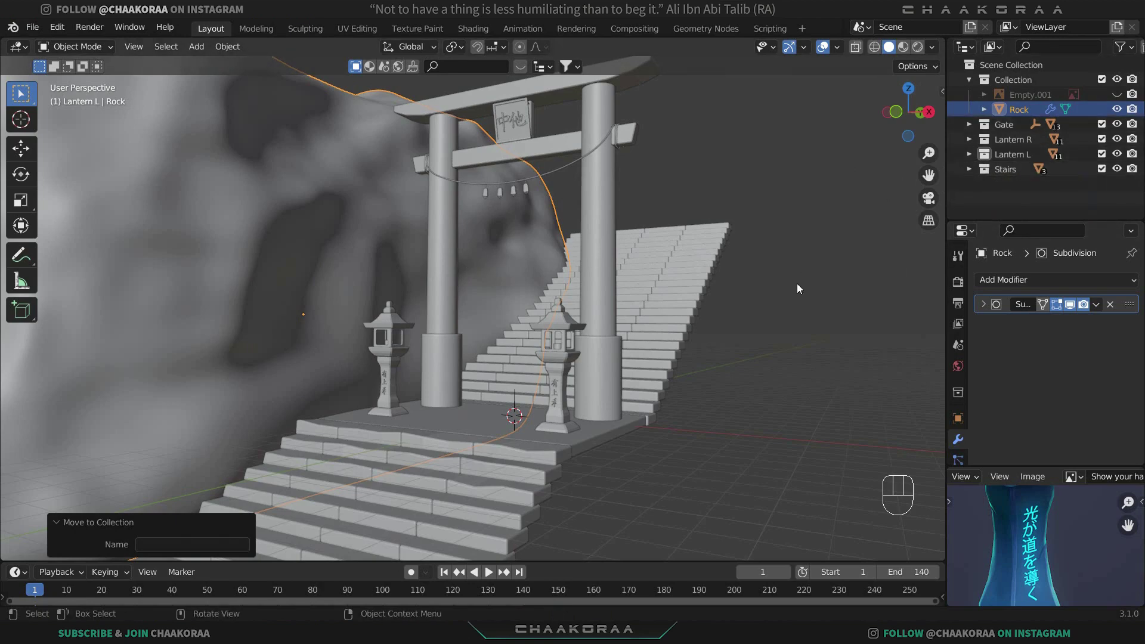
Add a plane mesh and move it about 7.87 m along X, beside the gate platform.
left_click(772, 363)
key("shift+a")
mouse_move(686, 320)
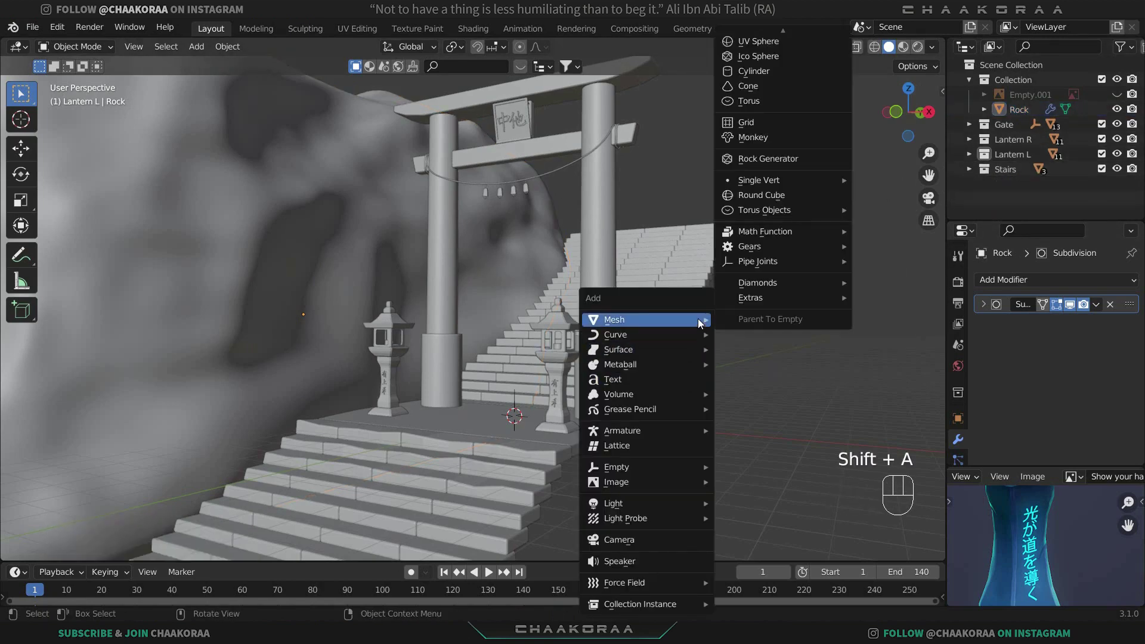
left_click(797, 37)
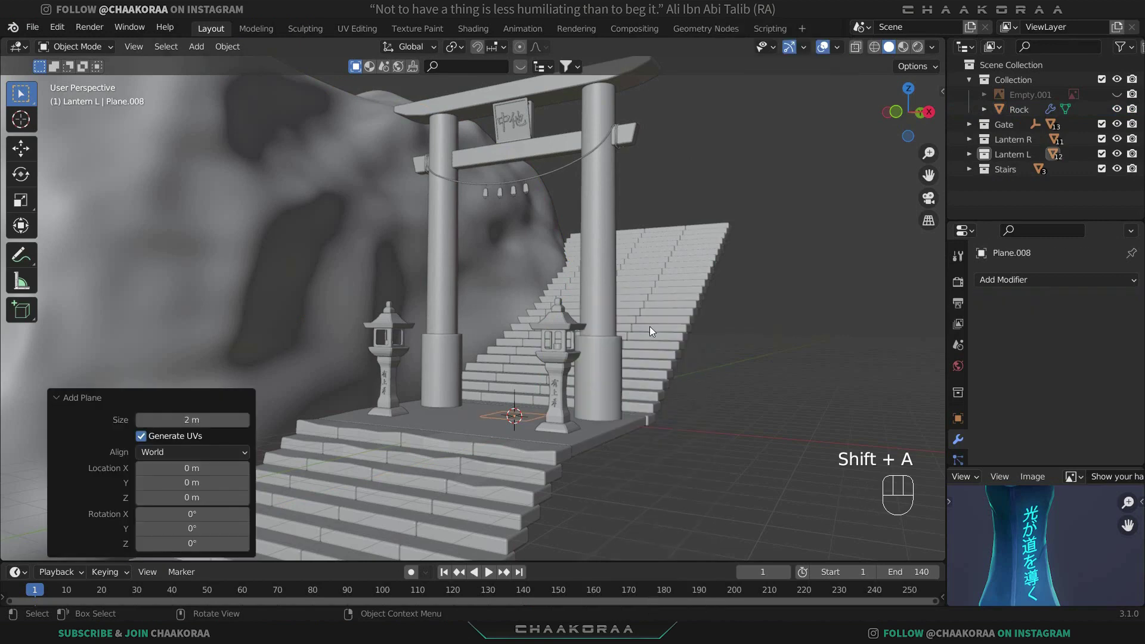
key("g")
key("x")
left_click(639, 396)
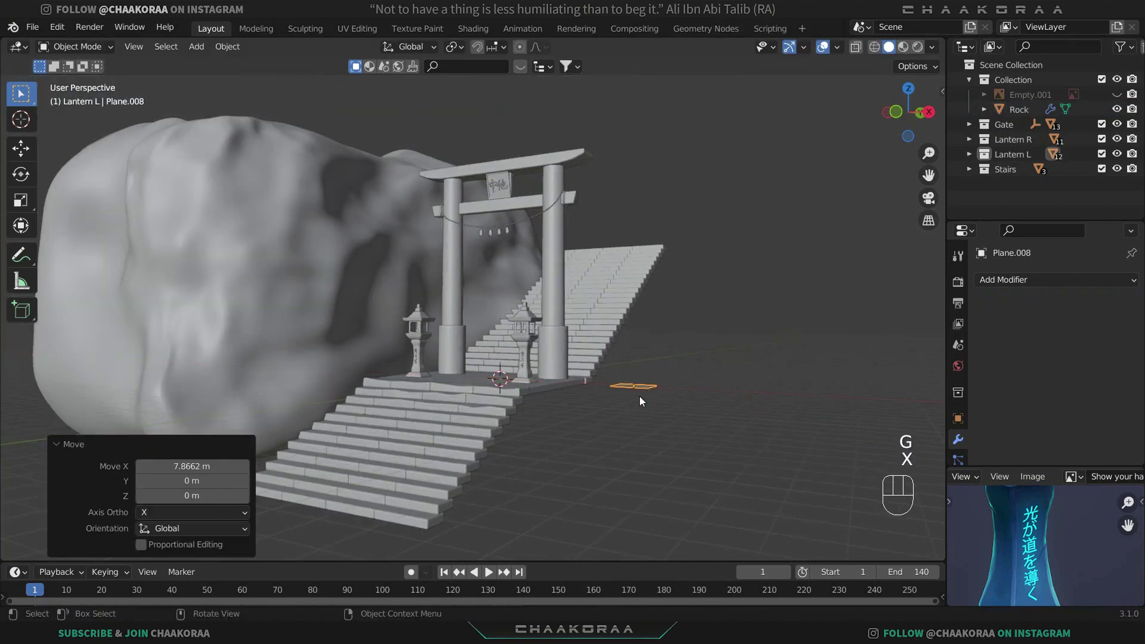
Scale the new plane by 5 and again by 2.
middle_click_drag(639, 396, 586, 369)
scroll(475, 362, "up", 3)
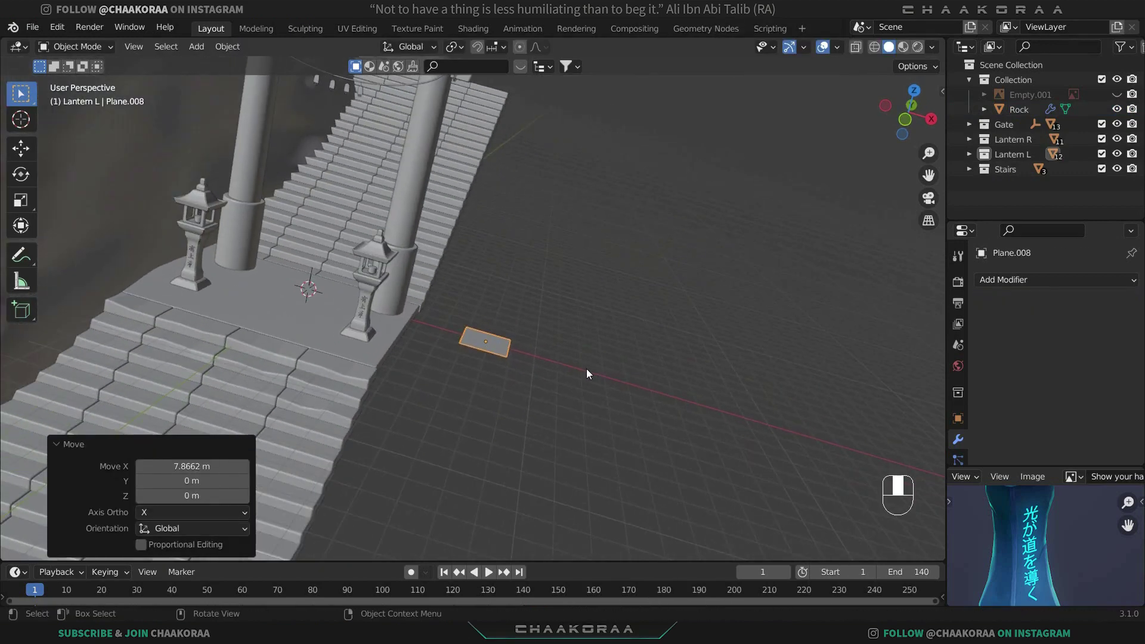
key("s")
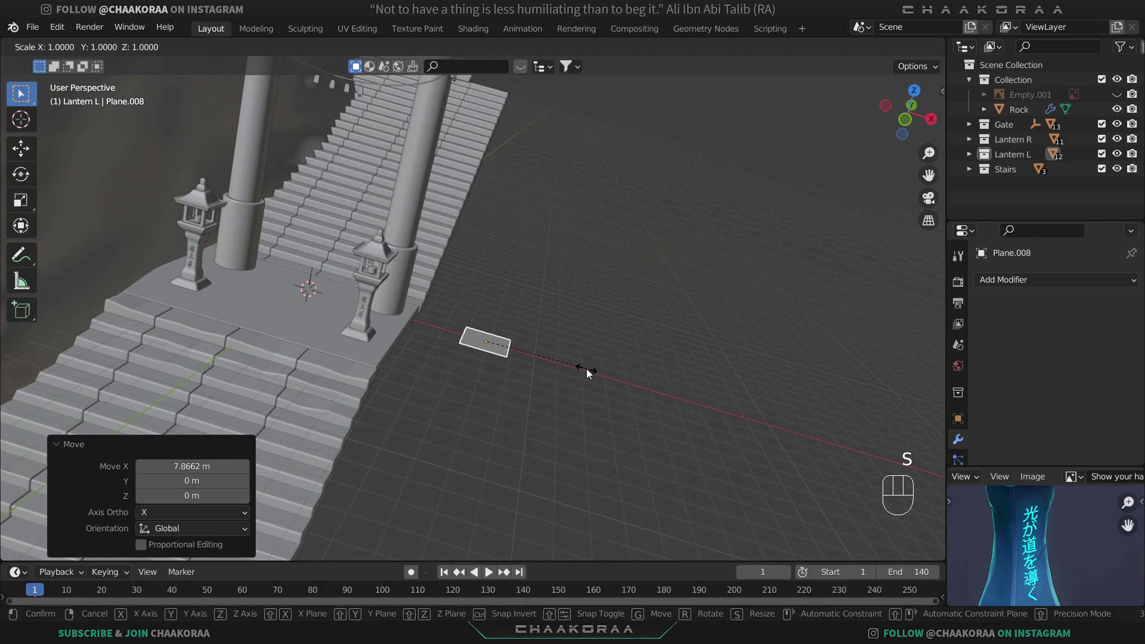
key("KP_5")
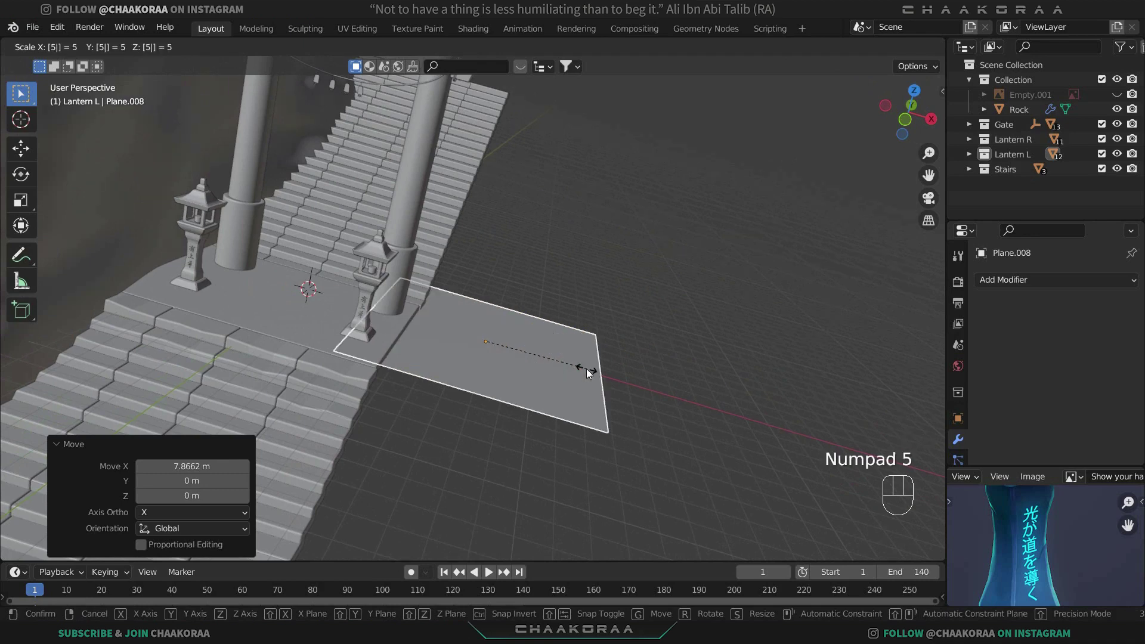
key("KP_Enter")
key("s")
key("KP_2")
key("KP_Enter")
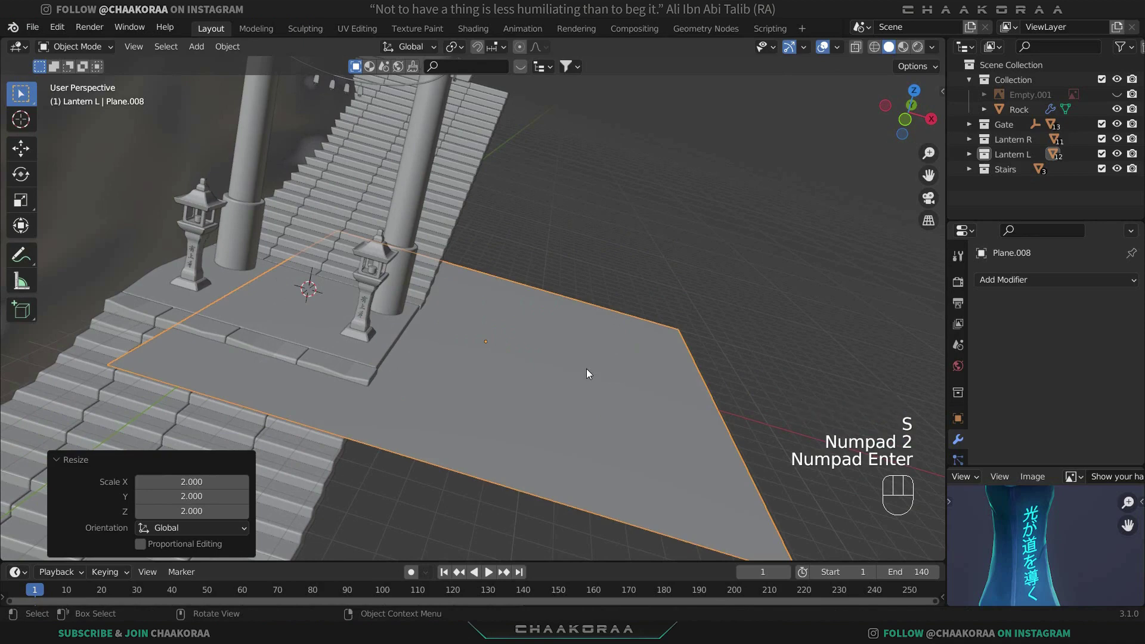
key("s")
key("KP_2")
key("KP_Enter")
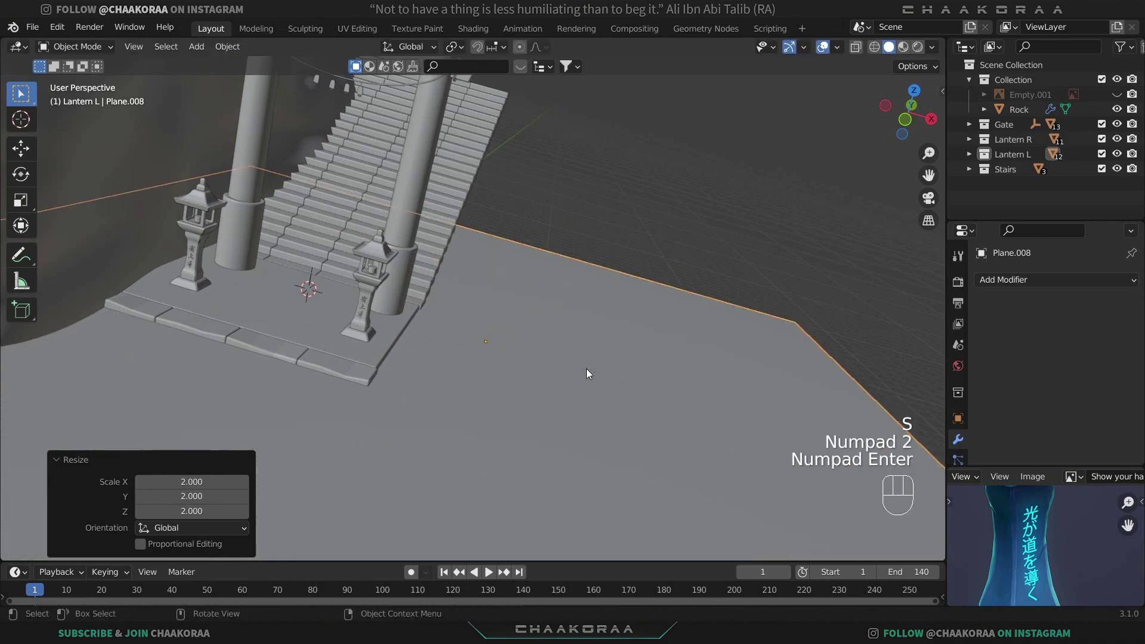
scroll(586, 369, "down", 6)
key("ctrl+z")
Move the plane's edge nearest the rock about 6.7 m along X to line up with the side of the stairs.
scroll(586, 369, "up", 4)
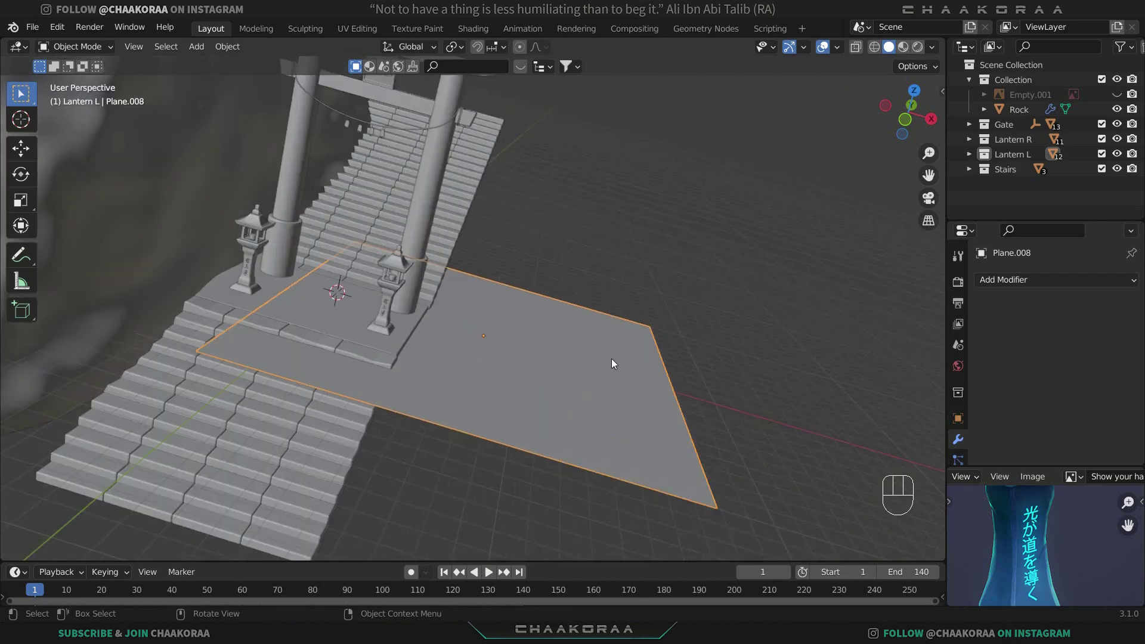
key("Tab")
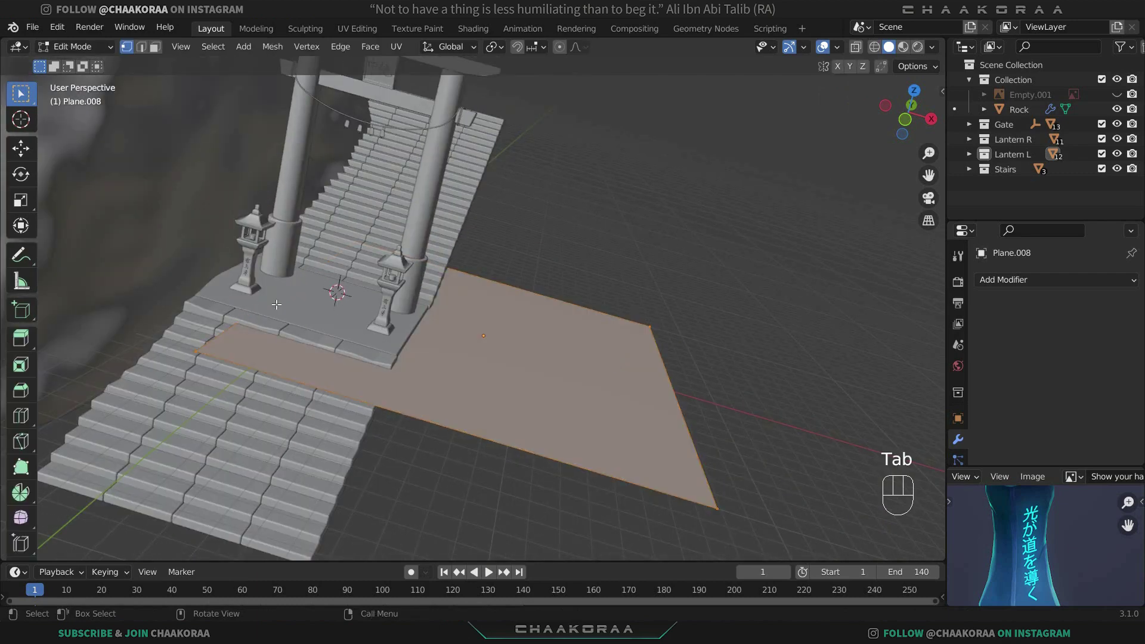
left_click(141, 47)
left_click(226, 329)
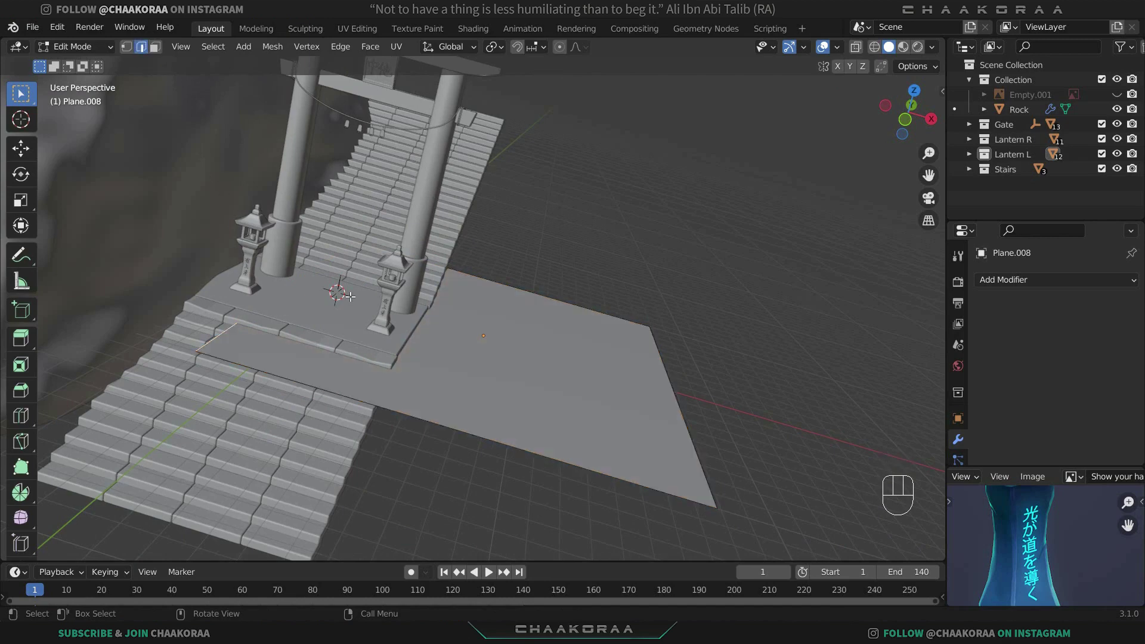
key("g")
key("x")
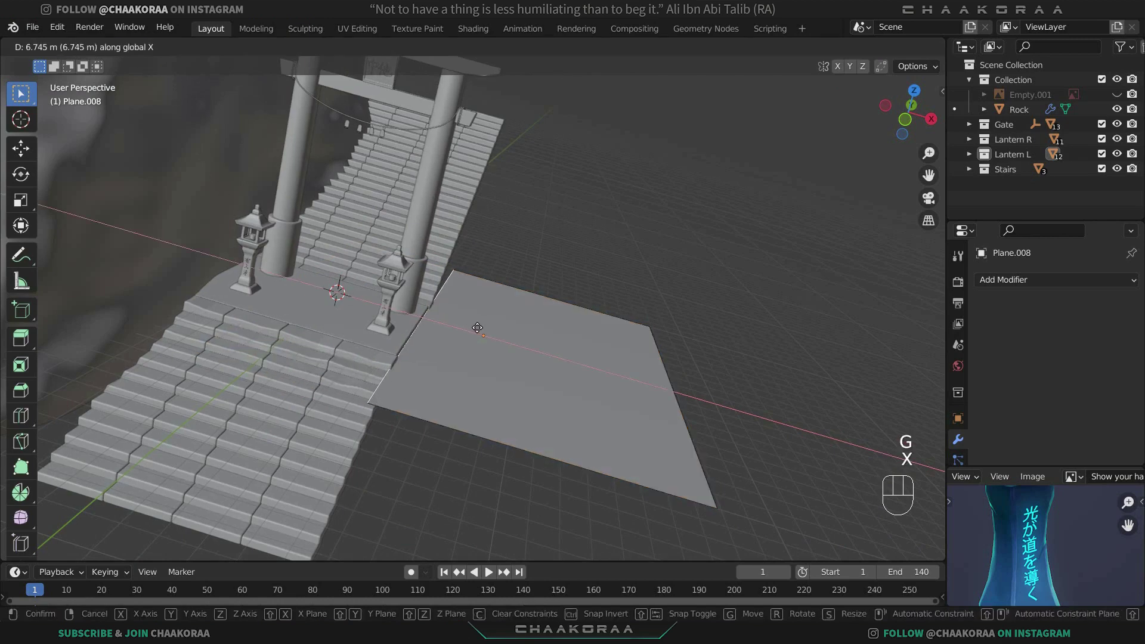
left_click(477, 328)
key("Tab")
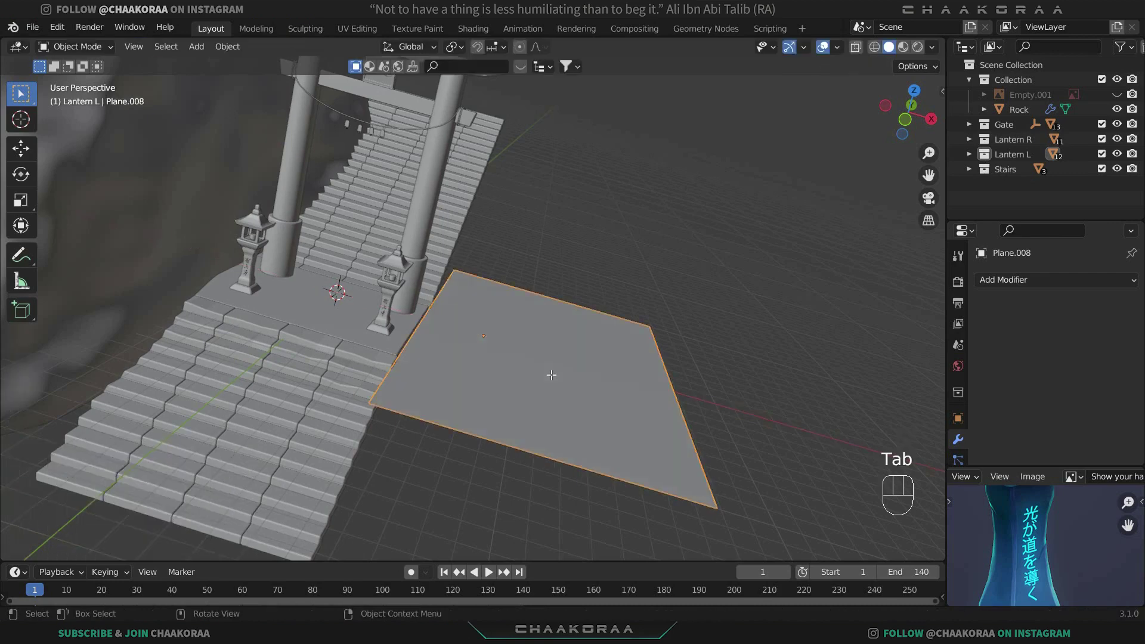
Move the plane about 5.8 m along Y and raise it about 0.14 m along Z beside the platform.
middle_click_drag(552, 374, 440, 374)
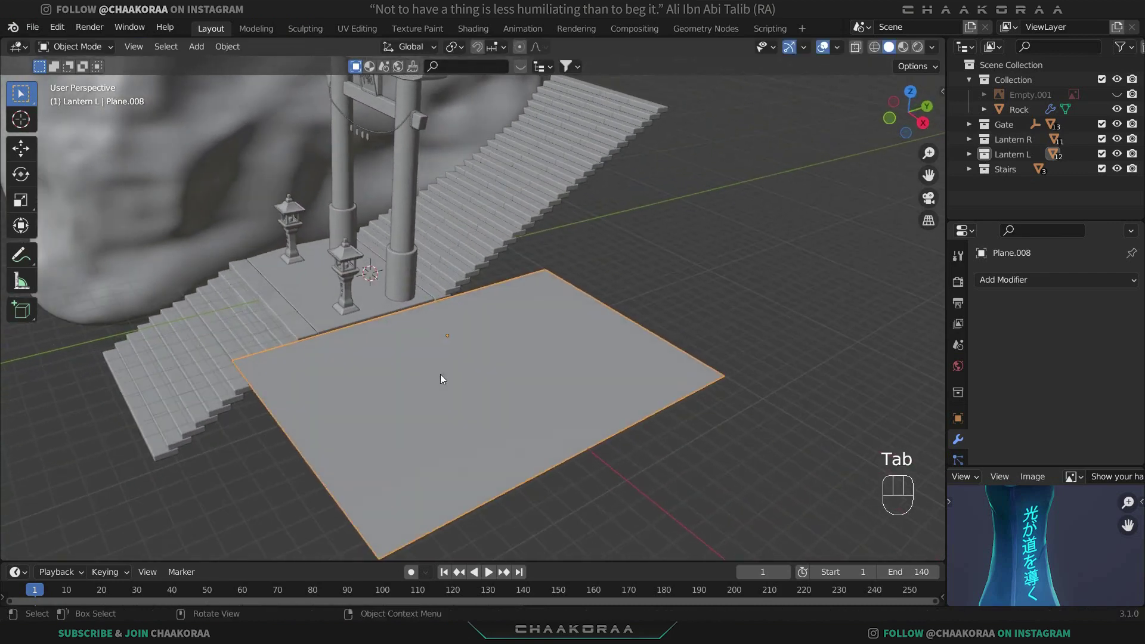
key("g")
key("y")
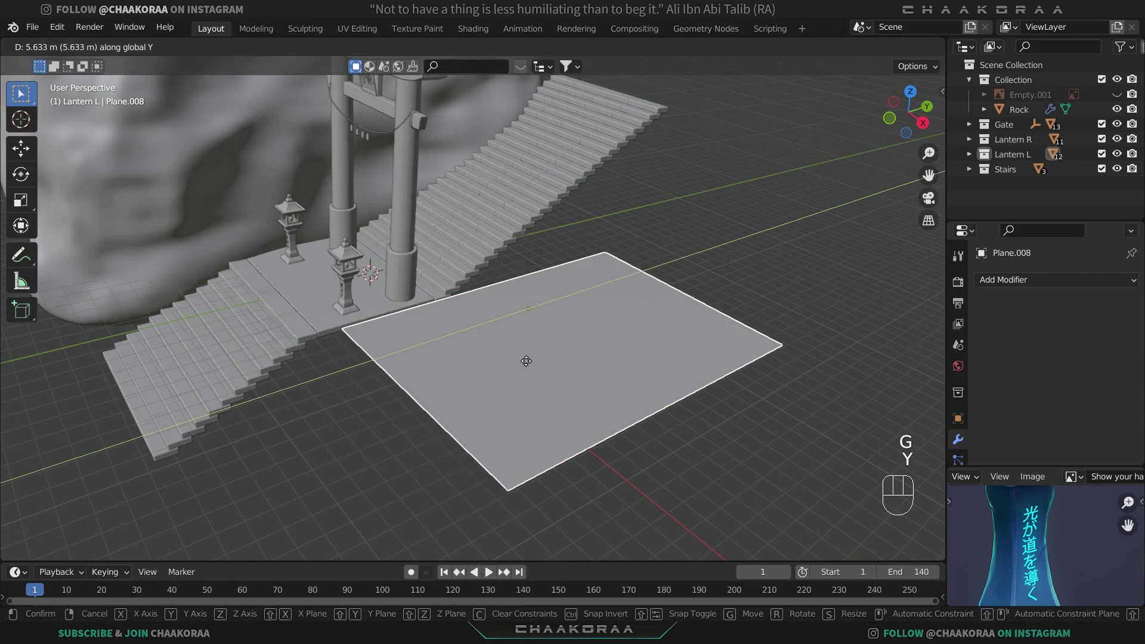
left_click(504, 358)
middle_click_drag(499, 358, 389, 327)
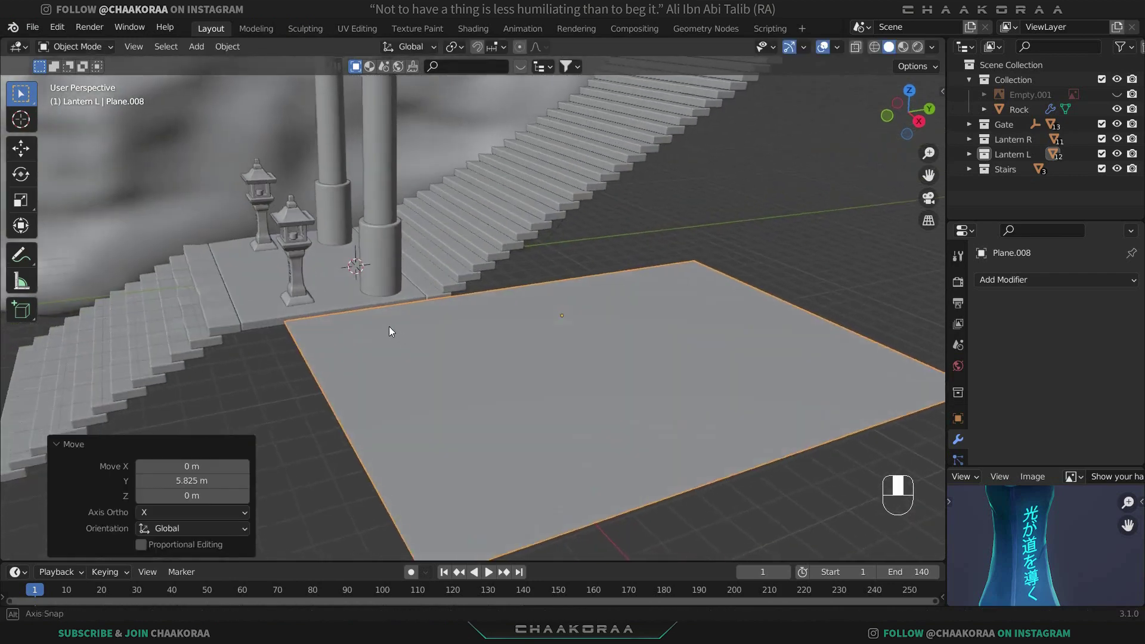
scroll(389, 326, "up", 5)
key("g")
key("z")
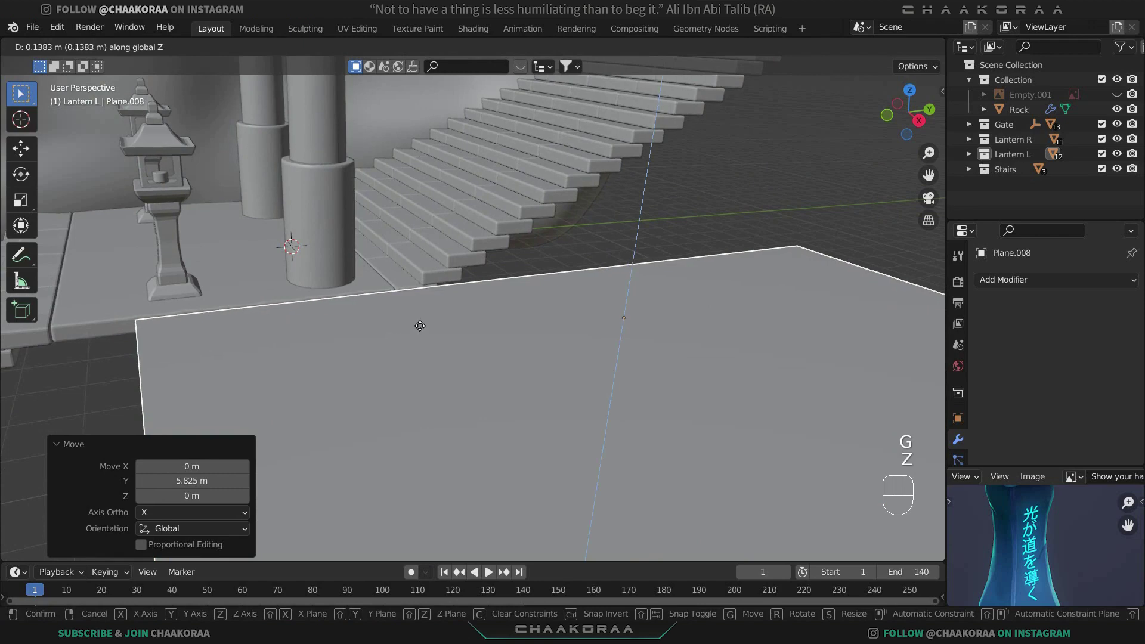
left_click(420, 326)
Apply the plane's scale and check its transform values.
middle_click_drag(542, 358, 515, 360)
scroll(606, 341, "down", 6)
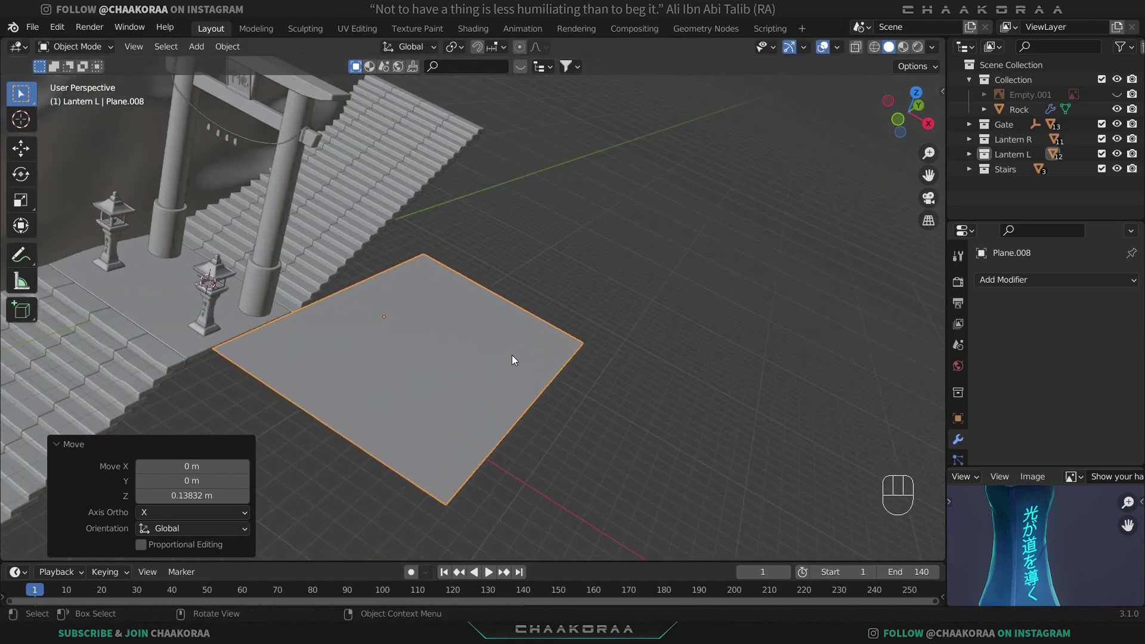
key("ctrl")
key("ctrl+a")
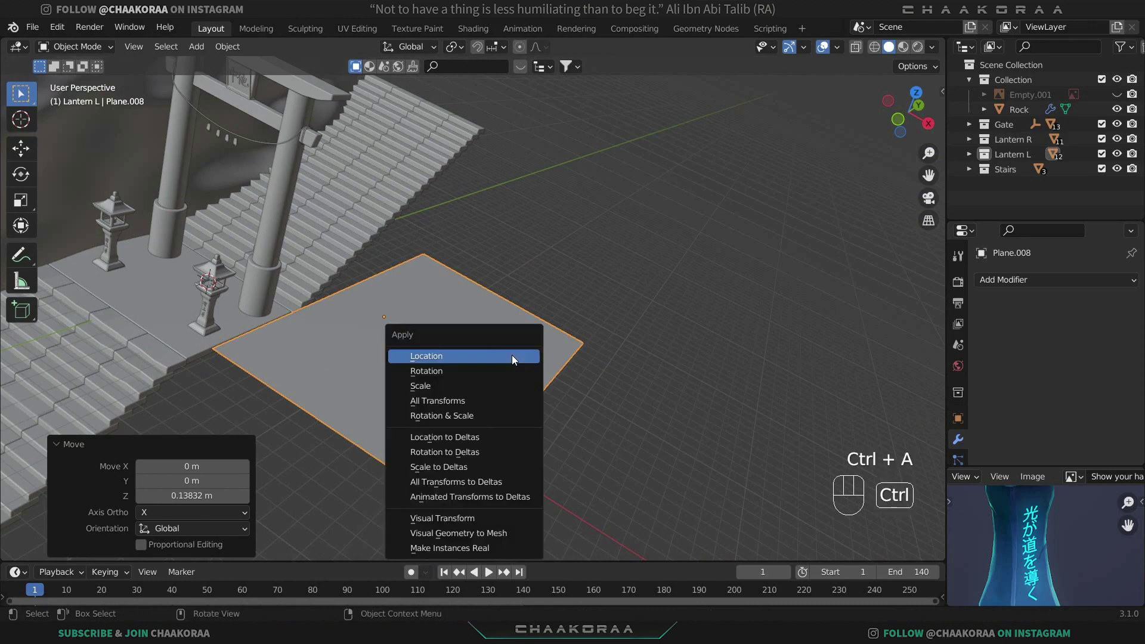
left_click(512, 384)
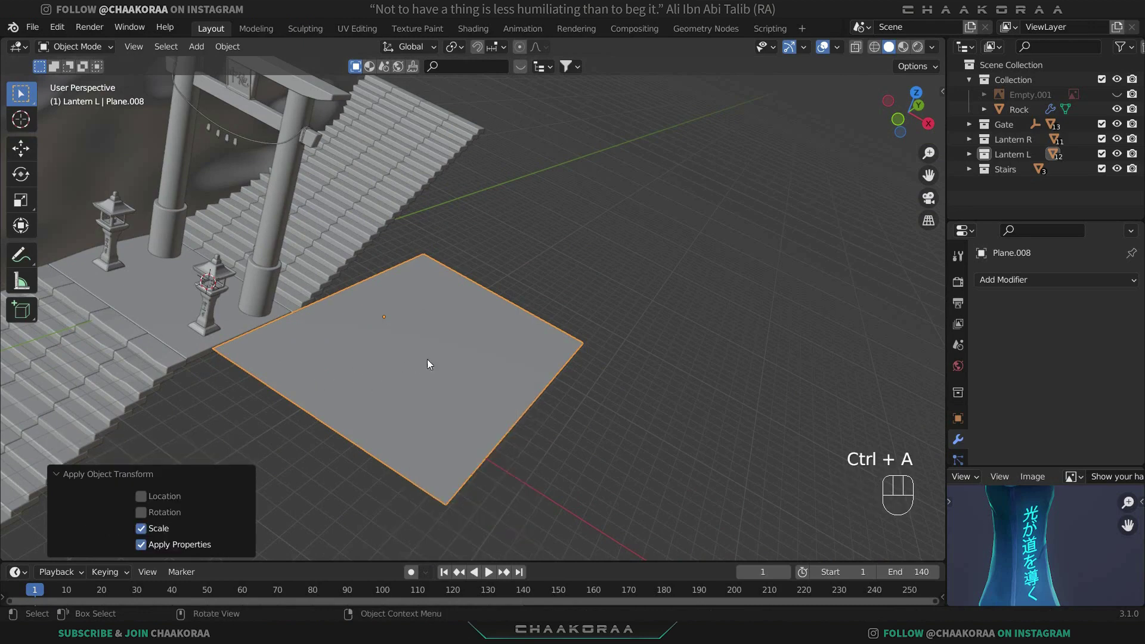
middle_click_drag(427, 359, 601, 354)
key("n")
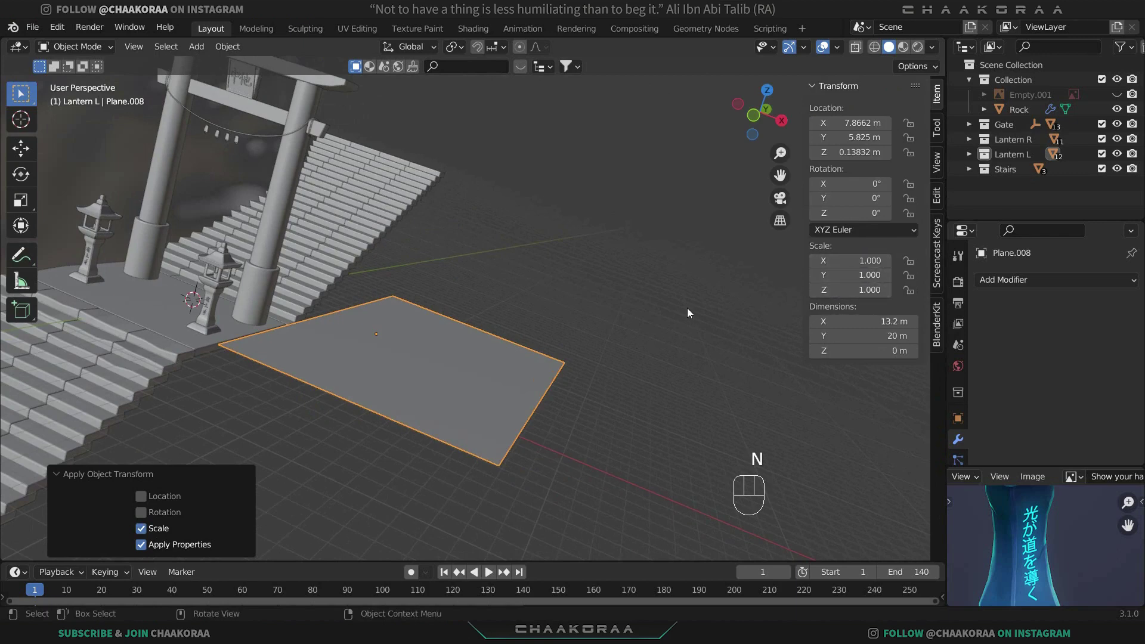
key("n")
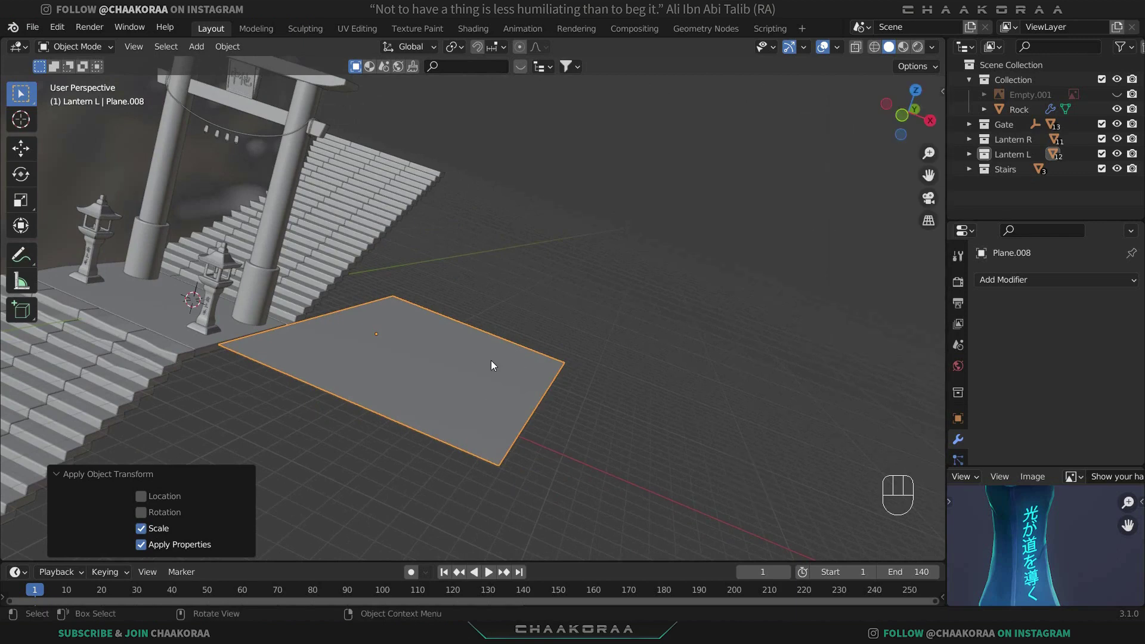
Subdivide the whole plane mesh with 20 cuts and return to Object Mode.
key("Tab")
key("a")
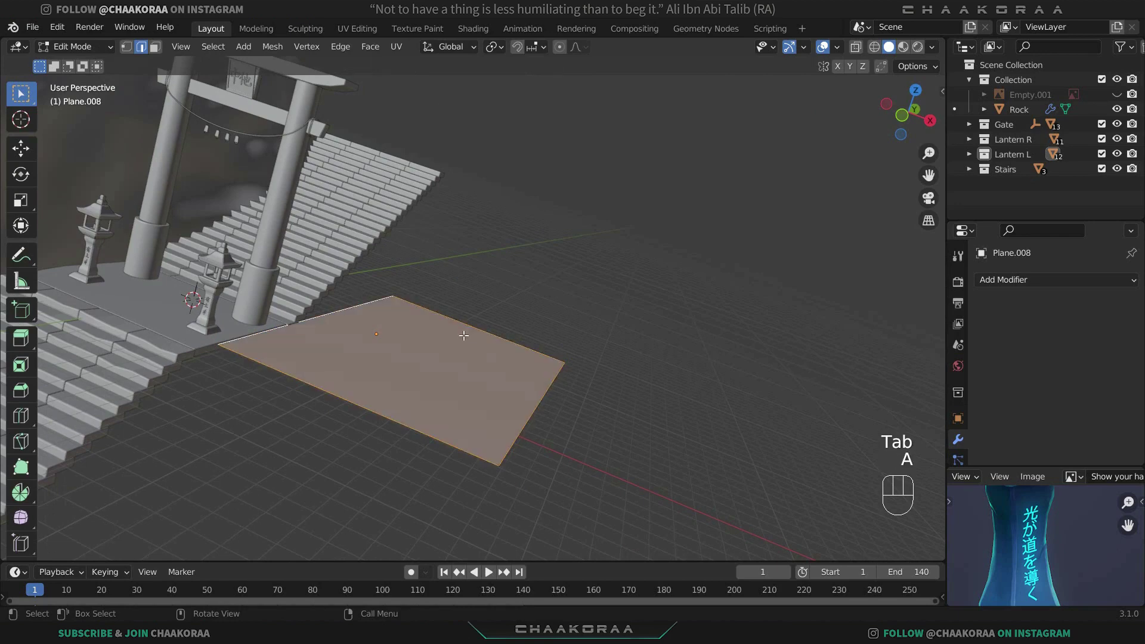
right_click(560, 310)
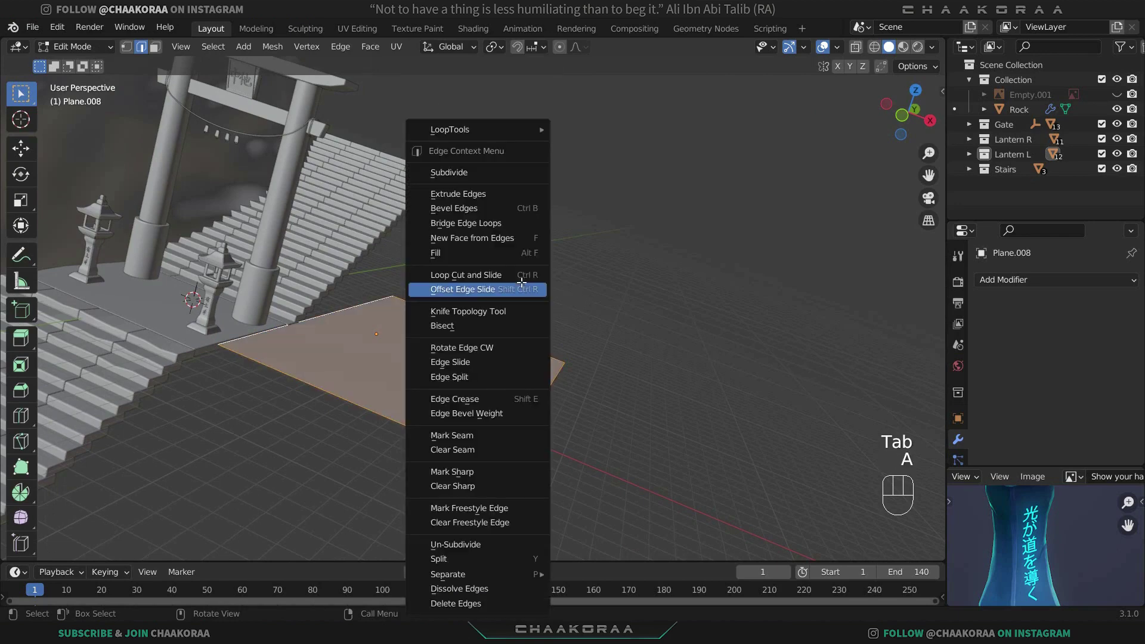
left_click(486, 174)
left_click(192, 448)
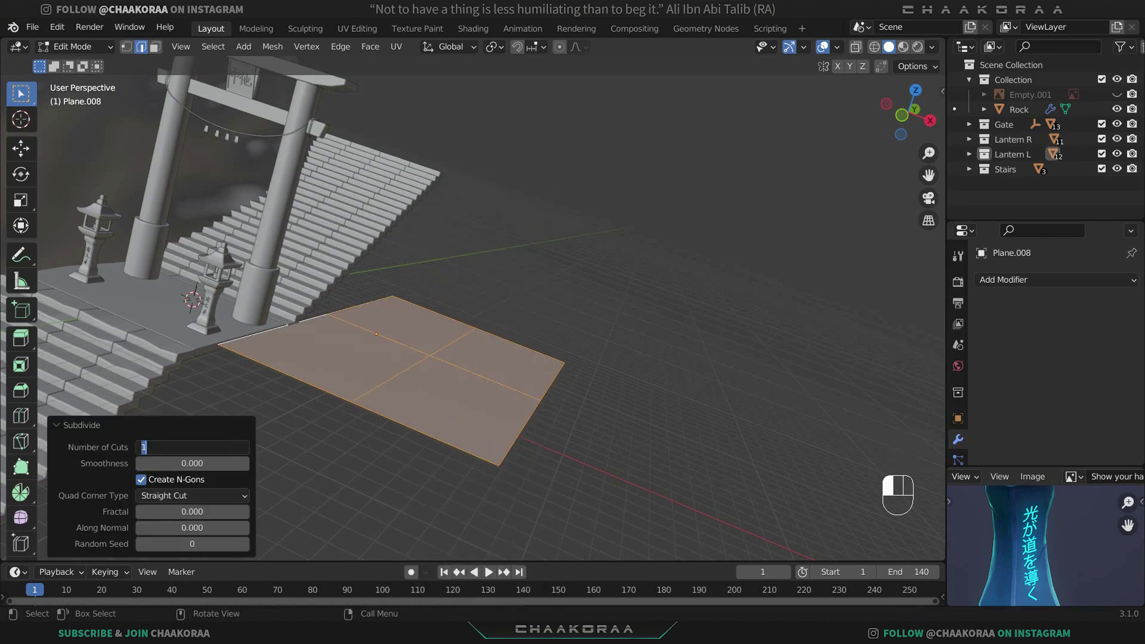
type("20")
key("Return")
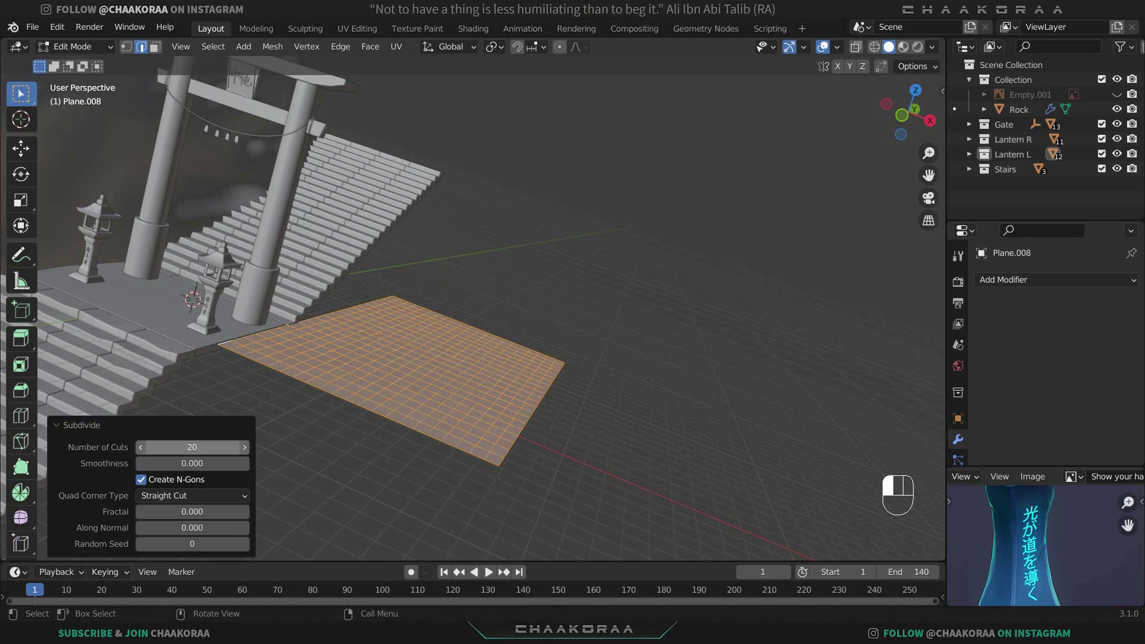
key("Tab")
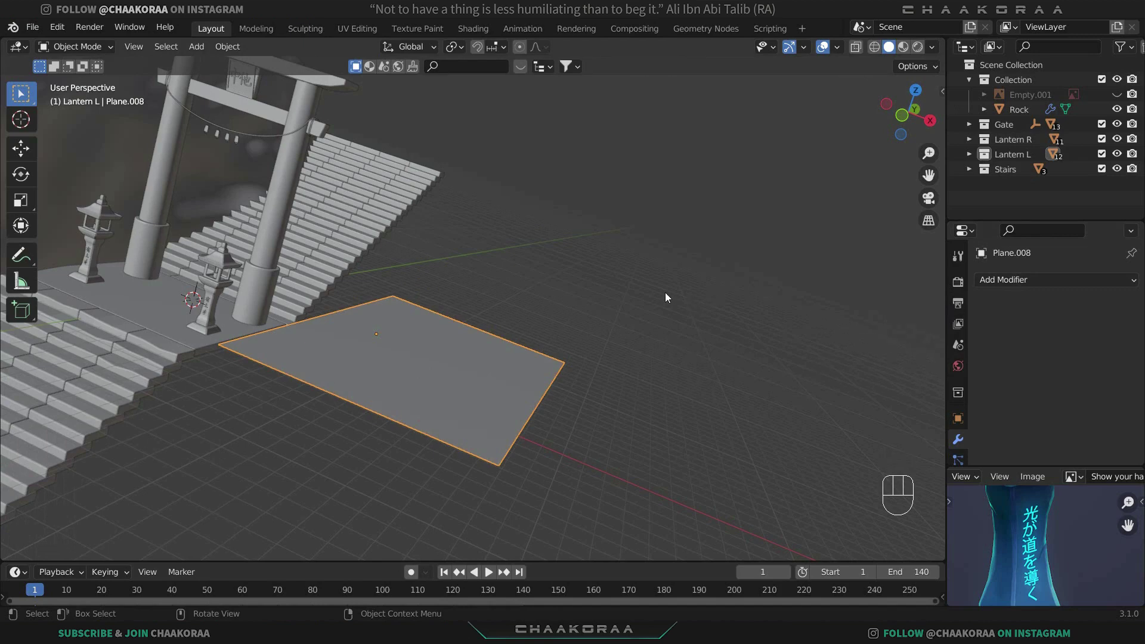
Add a level 2 Subdivision modifier and a Displace modifier to the plane, placing Displace above the Subdivision.
key("ctrl+2")
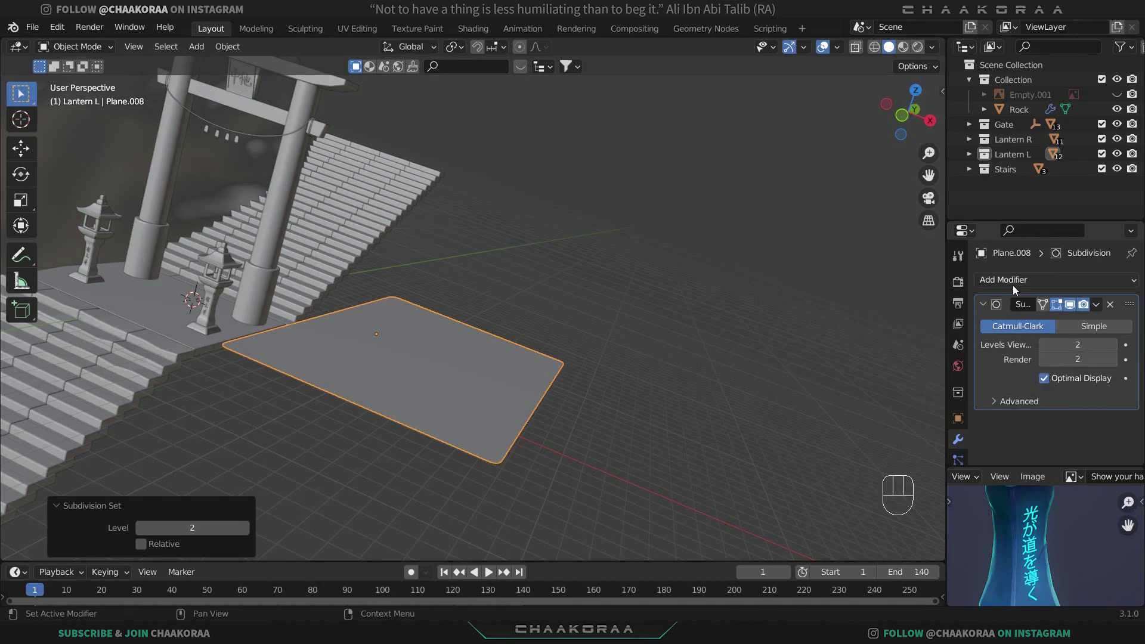
left_click(984, 304)
left_click(996, 279)
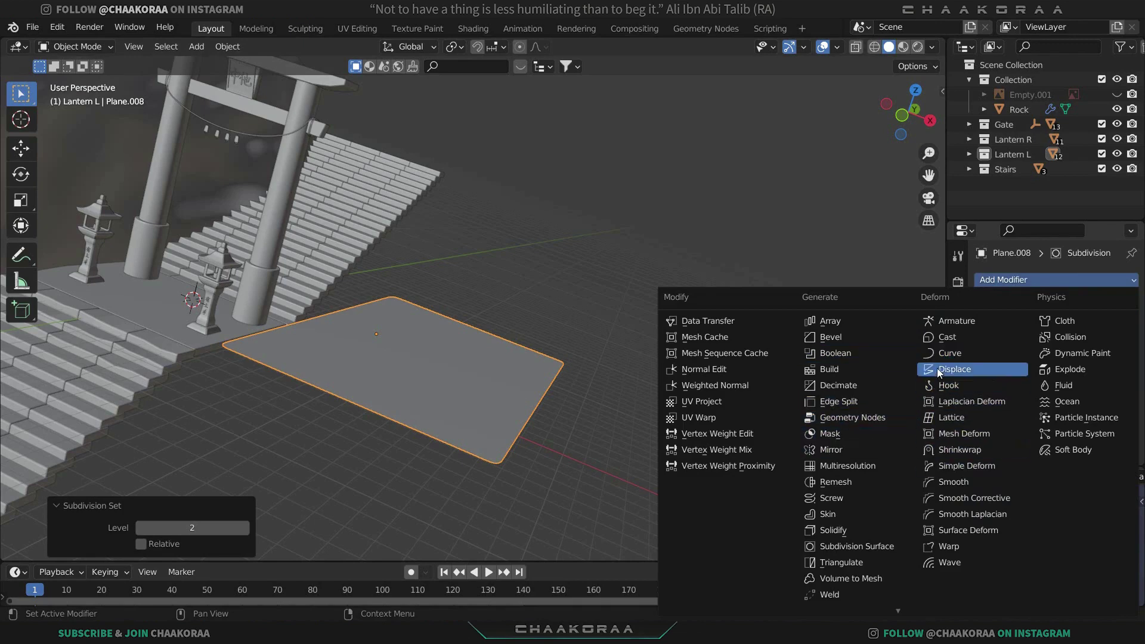
left_click(958, 371)
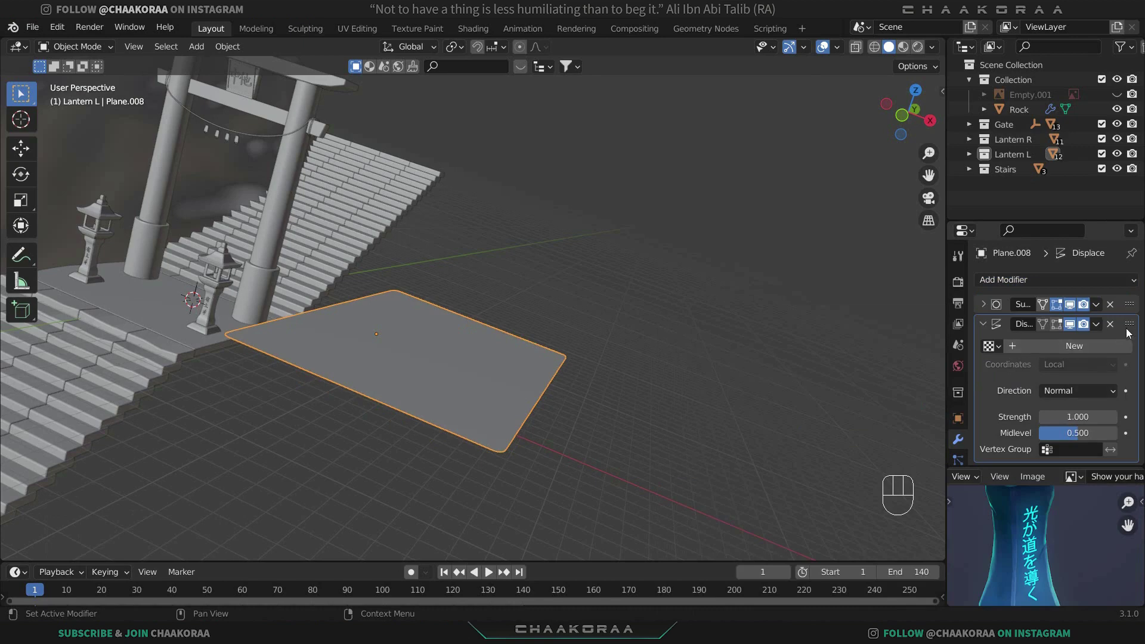
left_click_drag(1130, 325, 1135, 293)
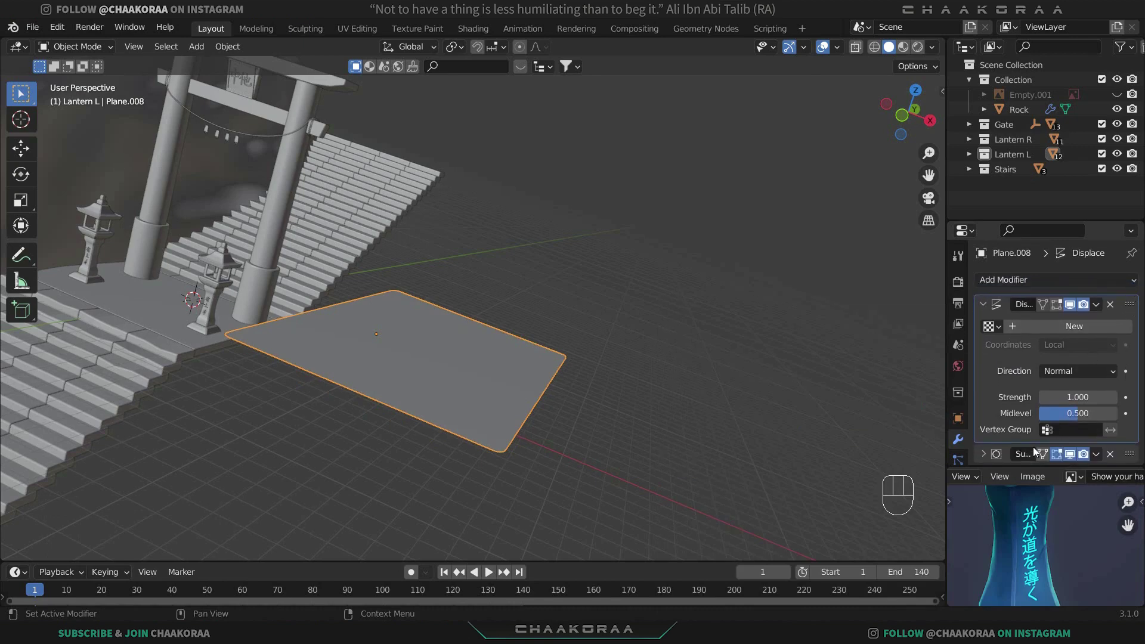
Create a new texture for the plane's Displace modifier and set its type to Clouds.
left_click(1052, 327)
scroll(958, 445, "down", 5)
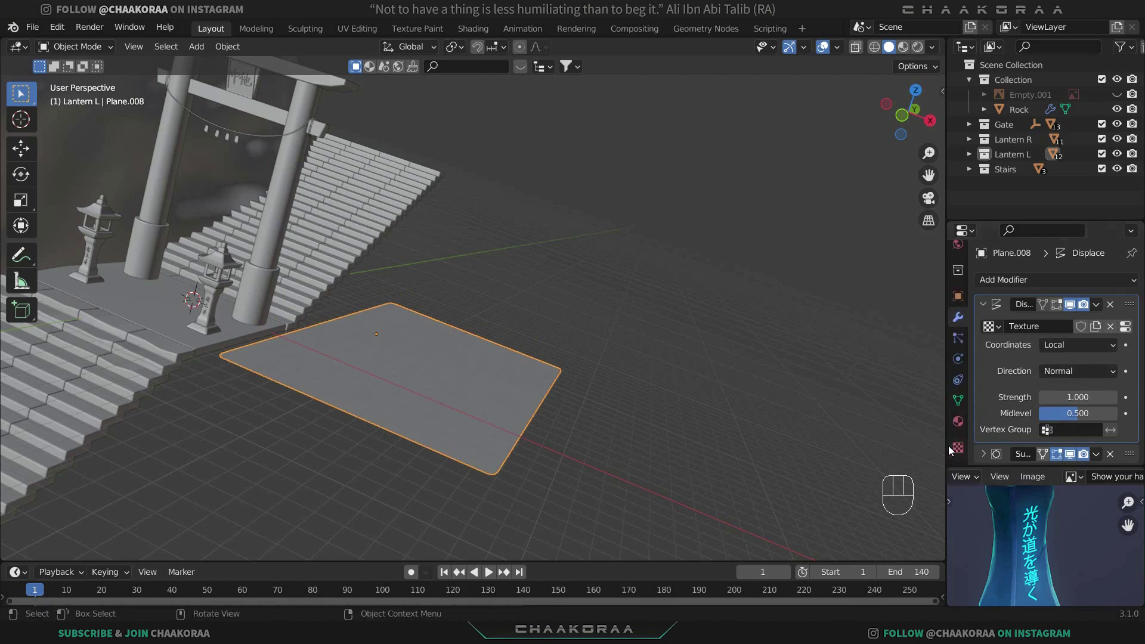
left_click(959, 448)
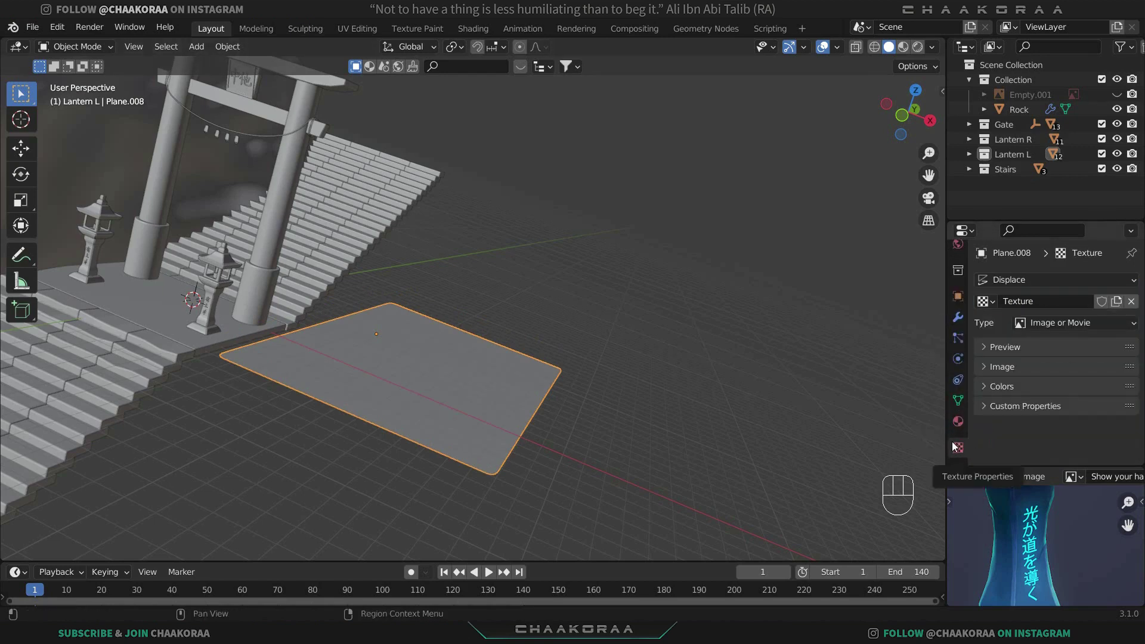
left_click(1096, 324)
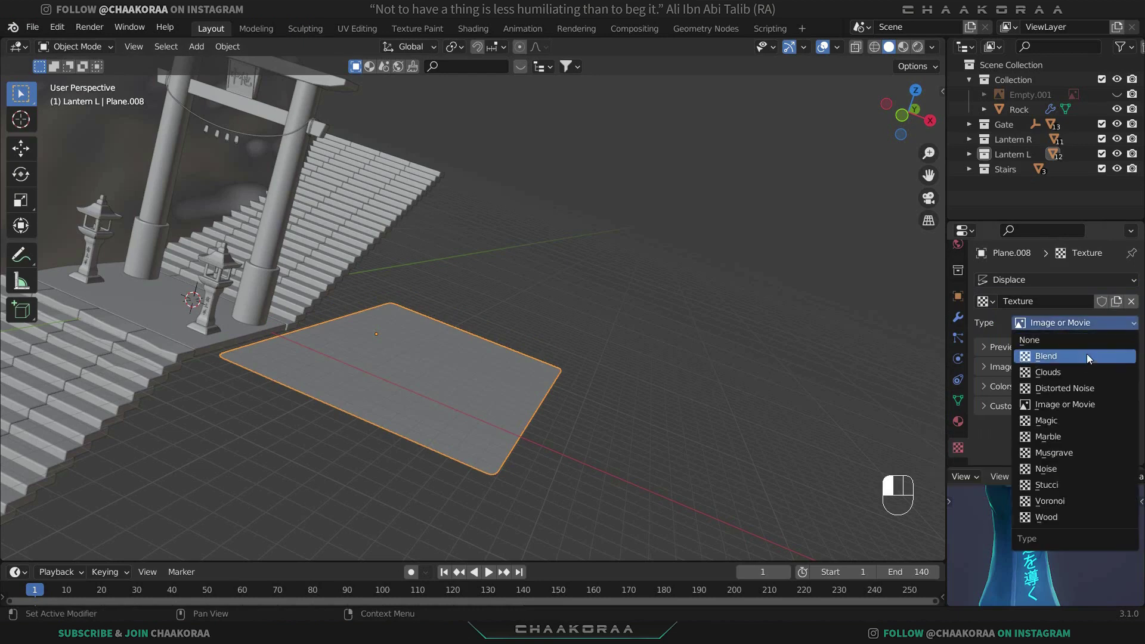
left_click(1086, 369)
Apply smooth shading to the displaced ground plane.
scroll(477, 364, "up", 4)
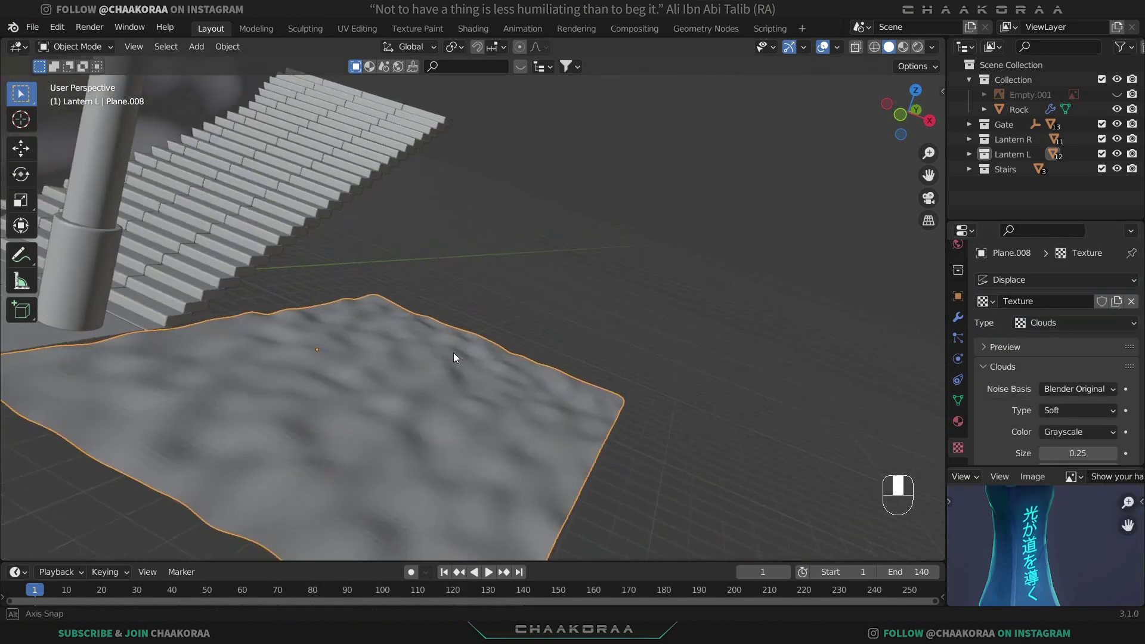
middle_click_drag(453, 352, 579, 359, "shift")
right_click(579, 359)
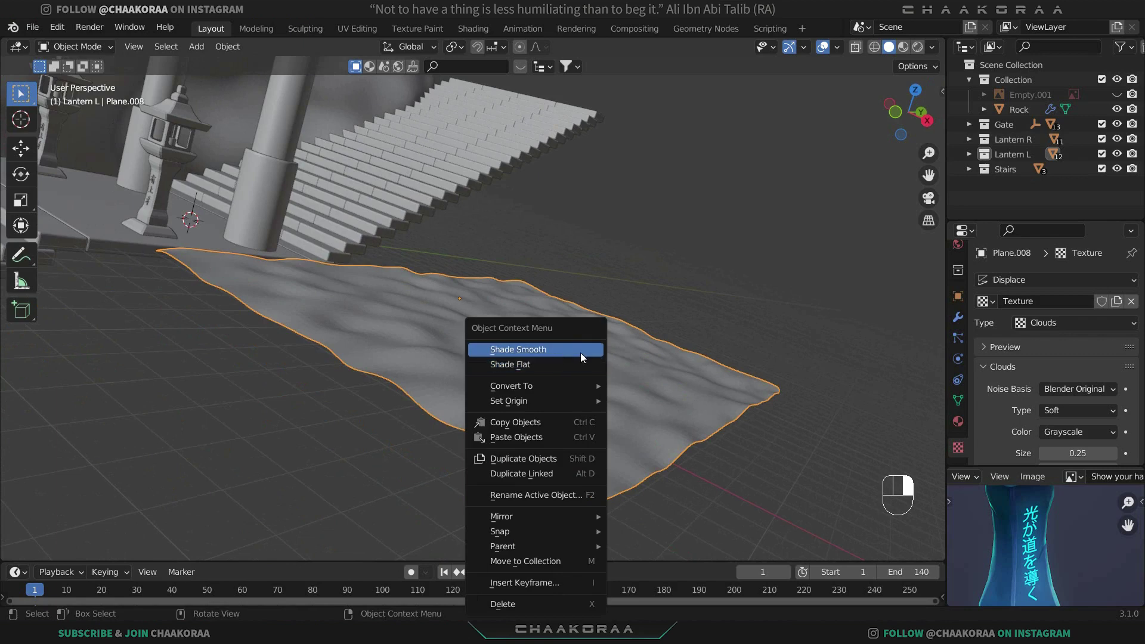
left_click(581, 352)
Set the Displace modifier's strength to 0.580 on the ground plane.
left_click(956, 319)
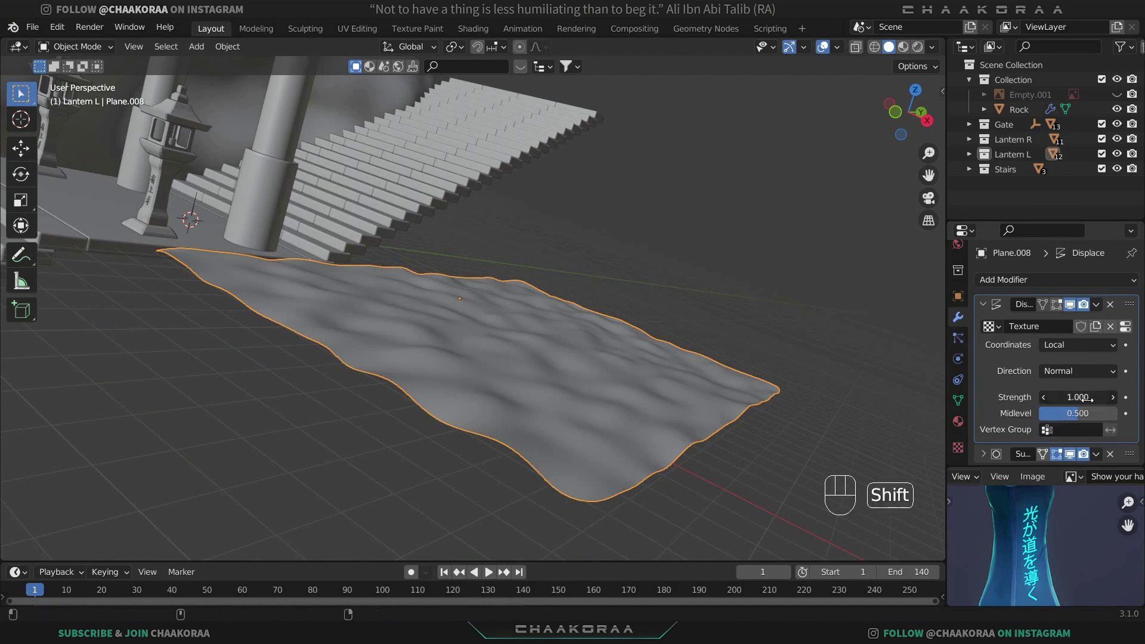
left_click_drag(1086, 399, 967, 399, "shift")
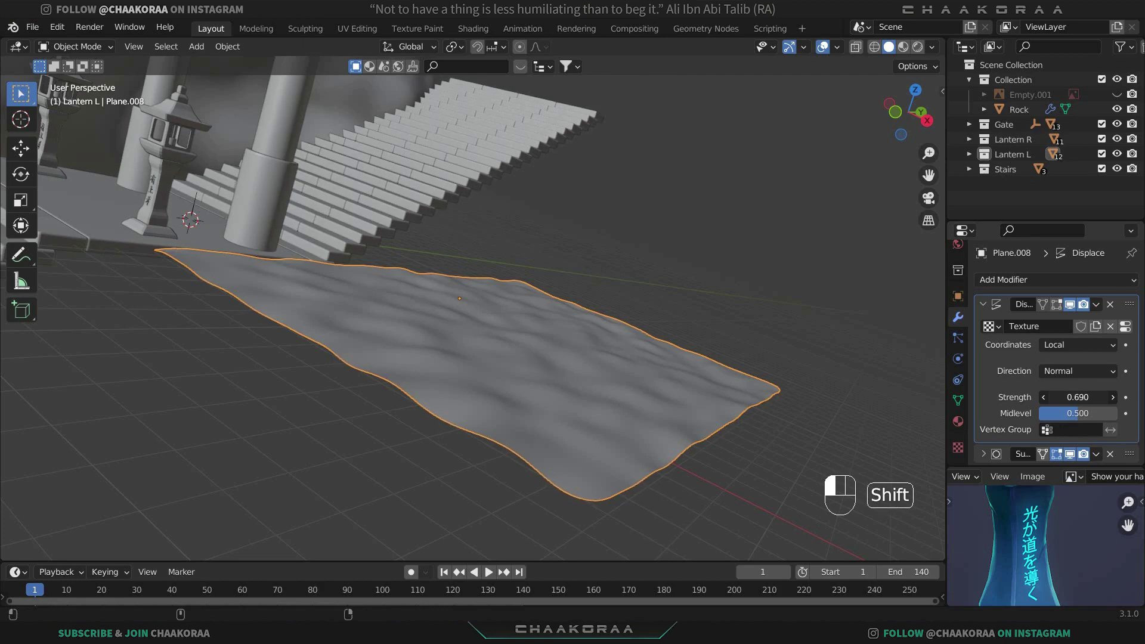
middle_click_drag(312, 246, 525, 206)
scroll(499, 316, "down", 5)
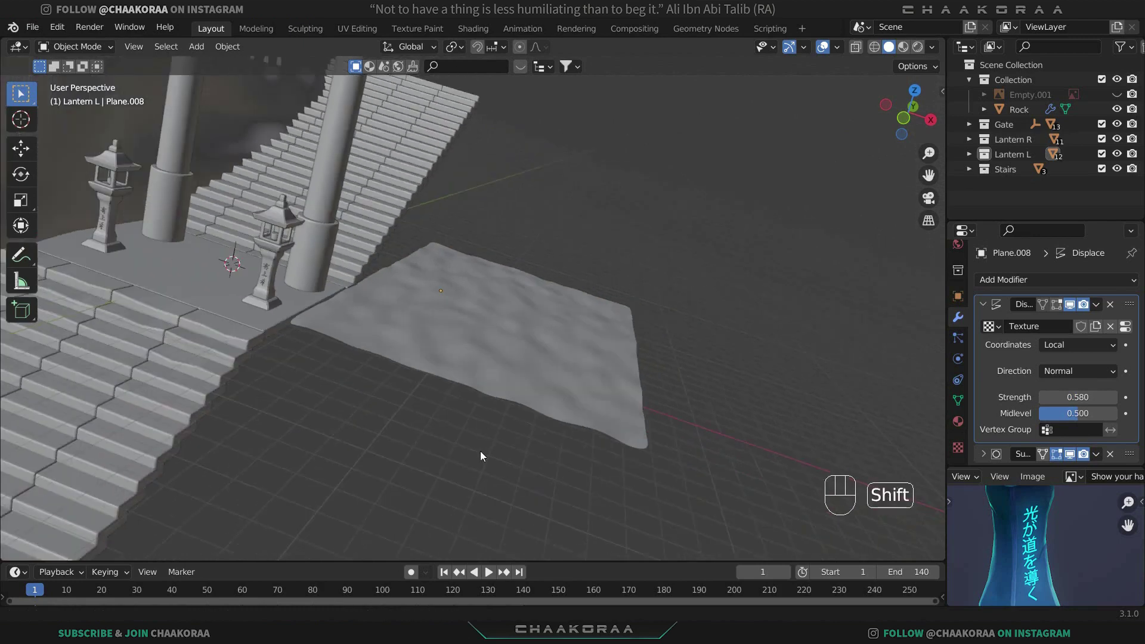
middle_click_drag(481, 454, 500, 372, "shift")
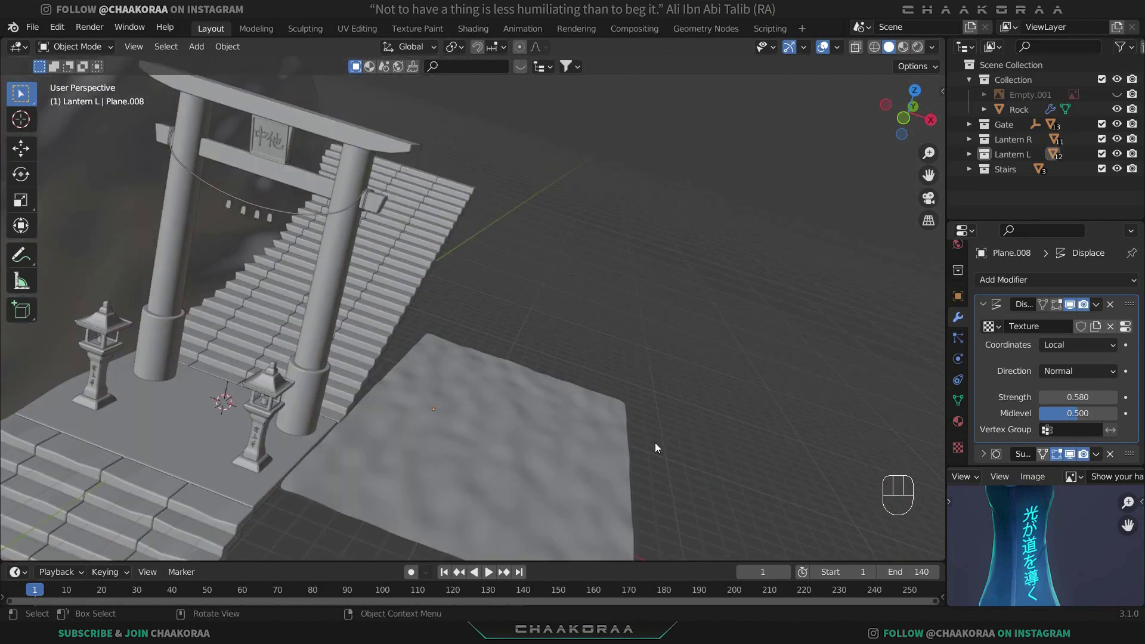
Duplicate the gate platform about 6.8 m up along Z and move the copy about 40.6 m along Y.
left_click(212, 440)
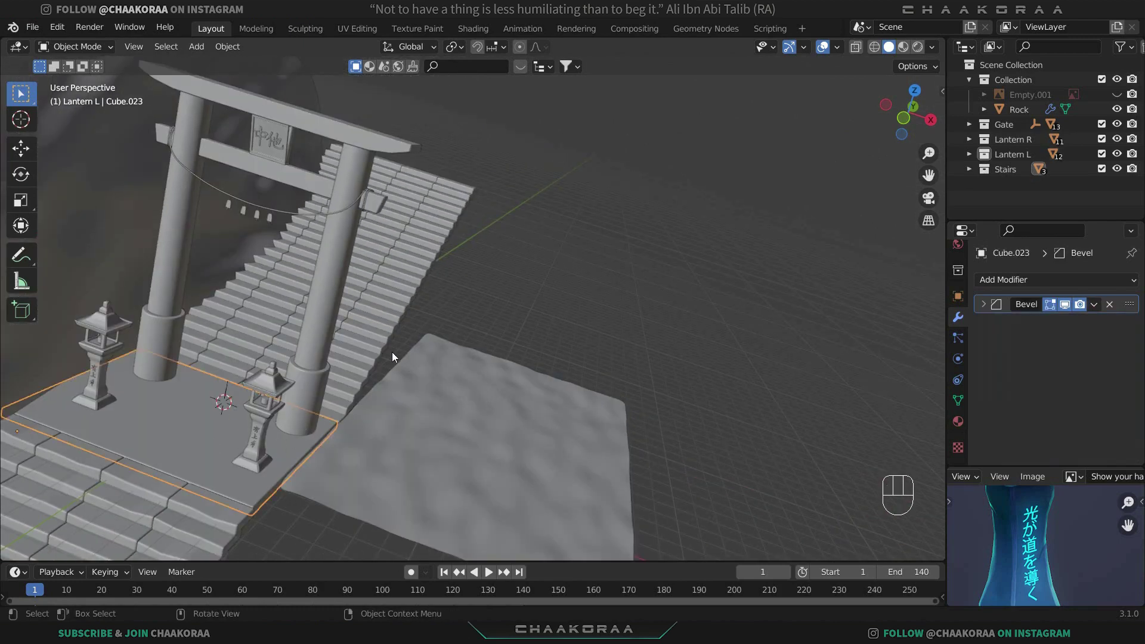
key("shift+d")
key("z")
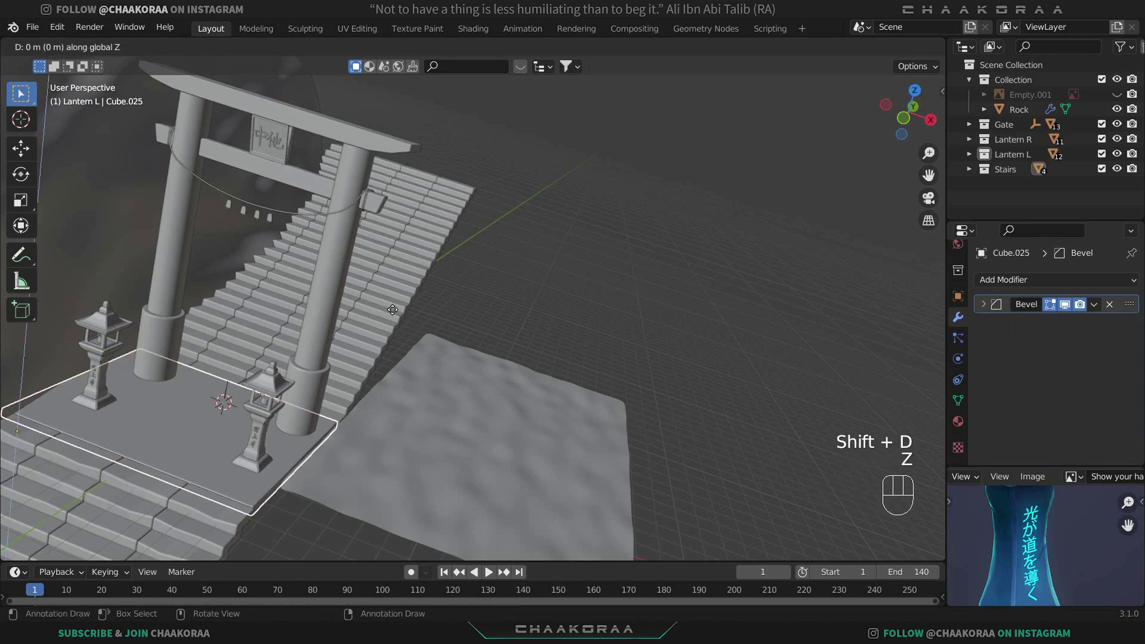
left_click(401, 160)
key("g")
key("y")
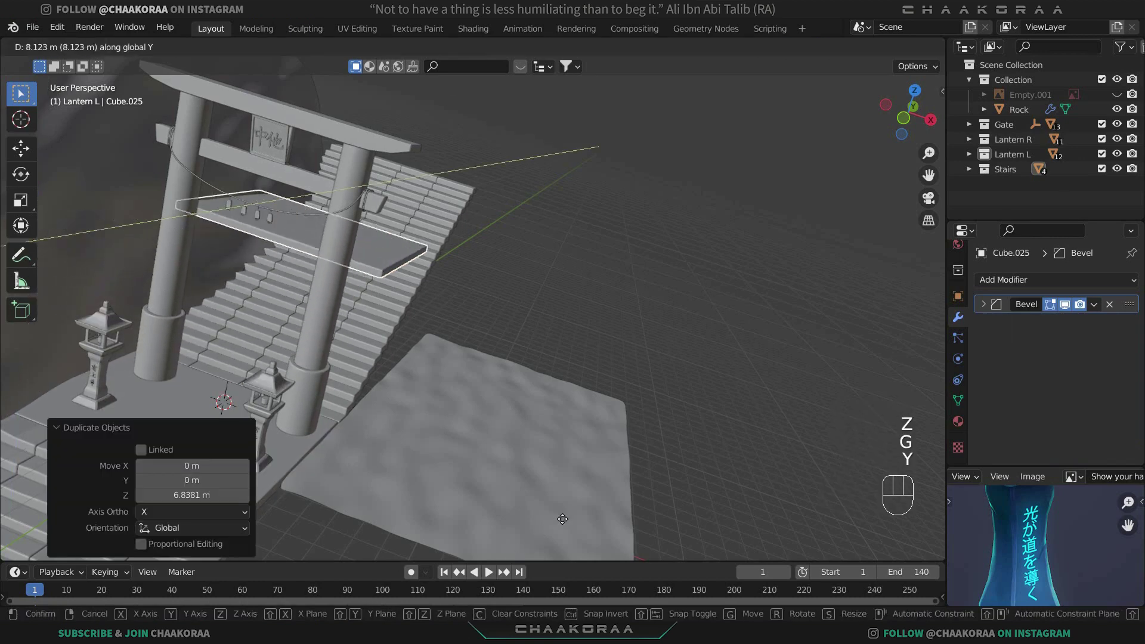
left_click(717, 417)
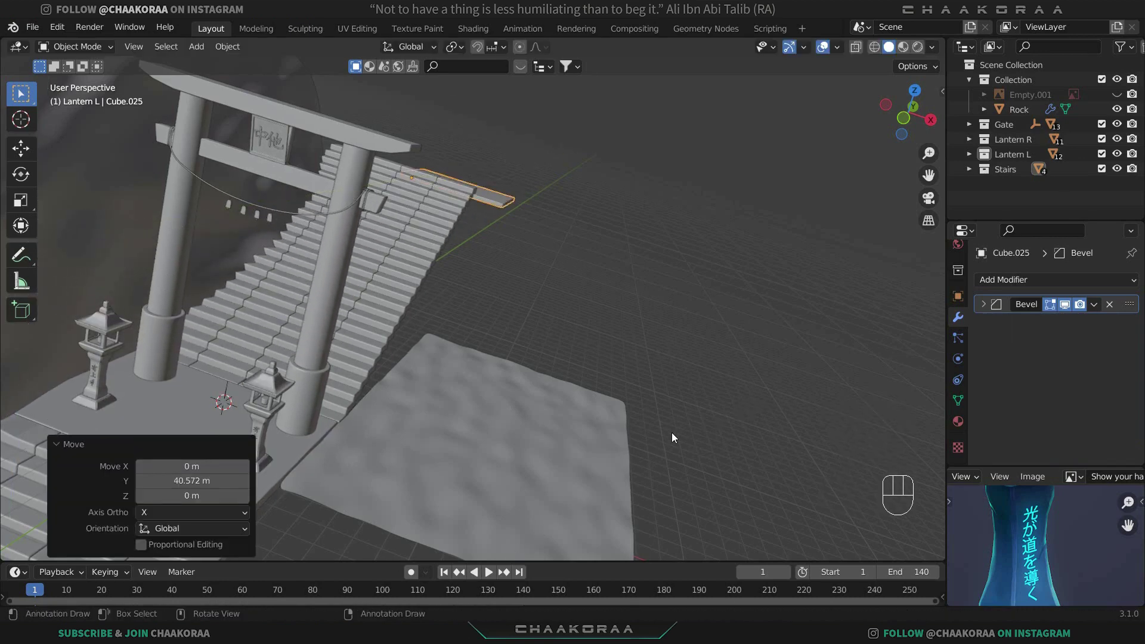
Raise the platform copy about 4.6 m along Z above the top of the stairs.
middle_click_drag(563, 320, 488, 320)
key("g")
key("z")
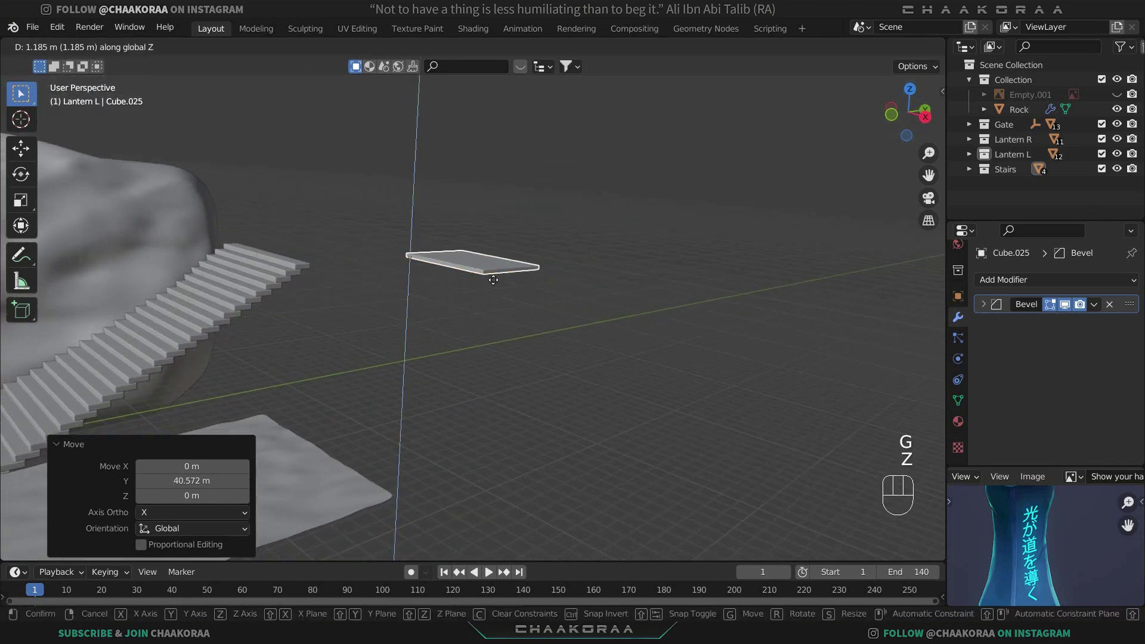
left_click(495, 269)
In right orthographic view, move the platform copy about -16 m along Y and -1.9 m along Z against the top step.
key("KP_3")
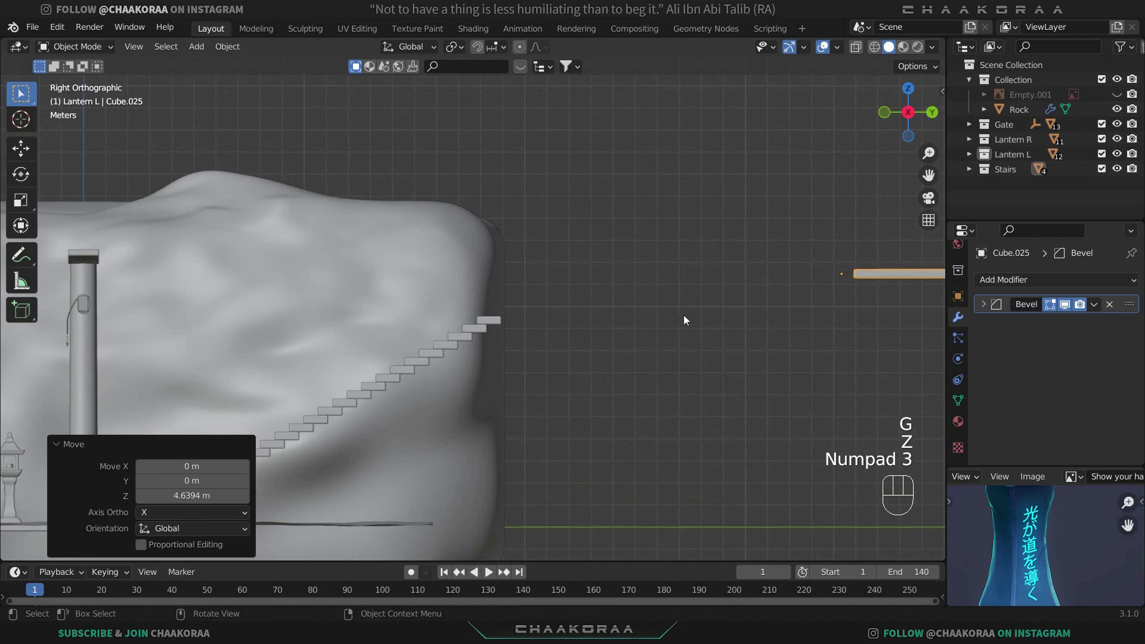
key("g")
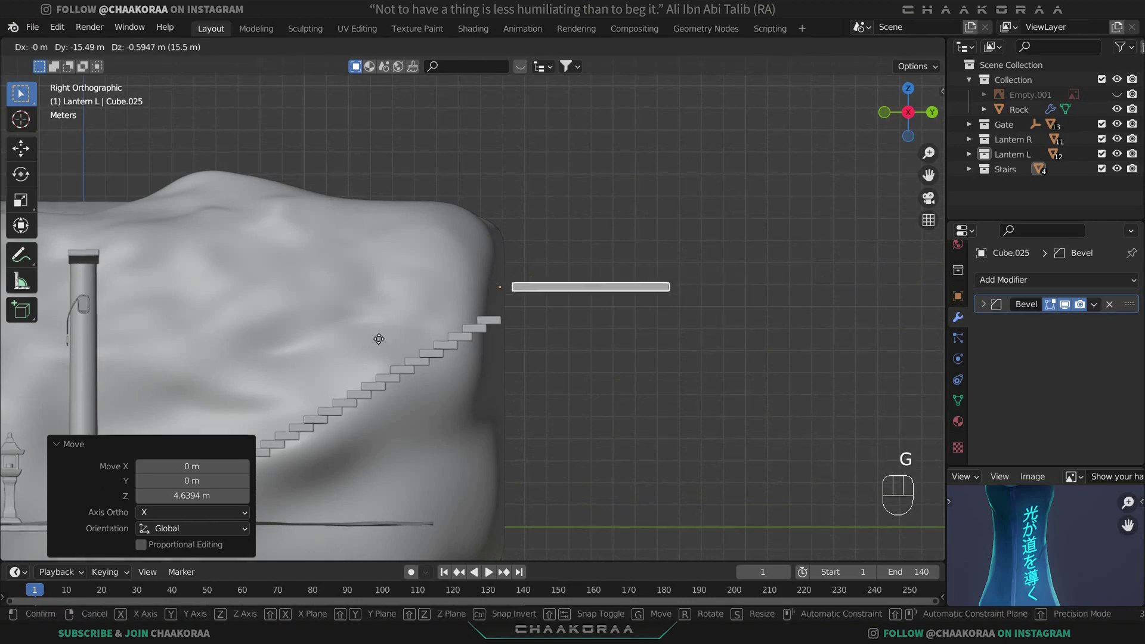
left_click(370, 360)
scroll(556, 309, "up", 7)
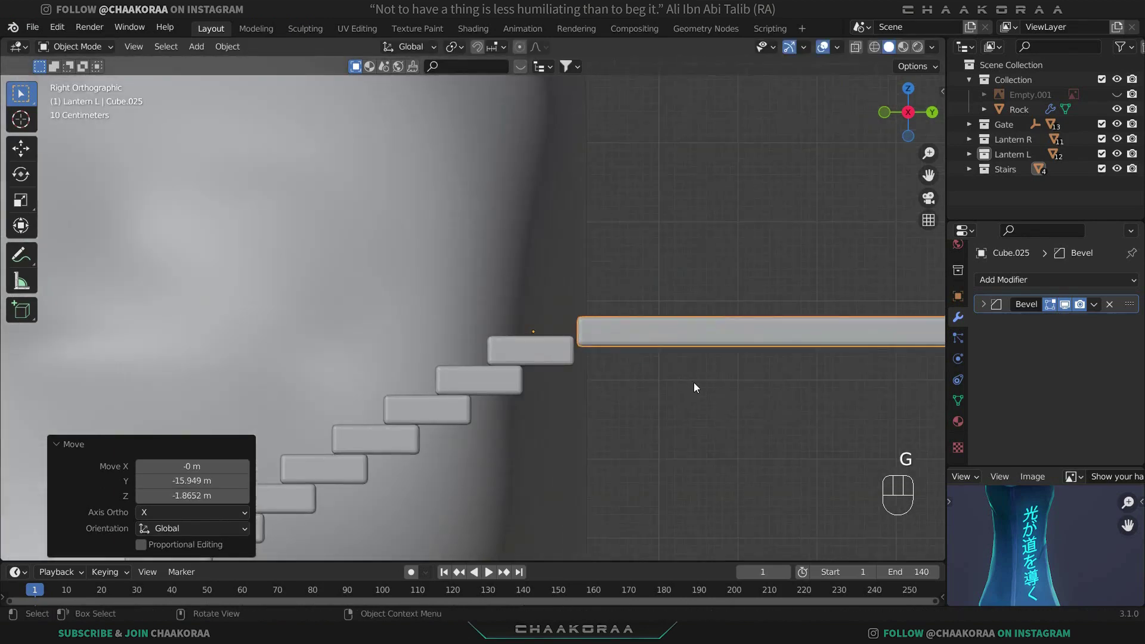
middle_click_drag(693, 387, 499, 320, "shift")
key("g")
left_click(653, 362)
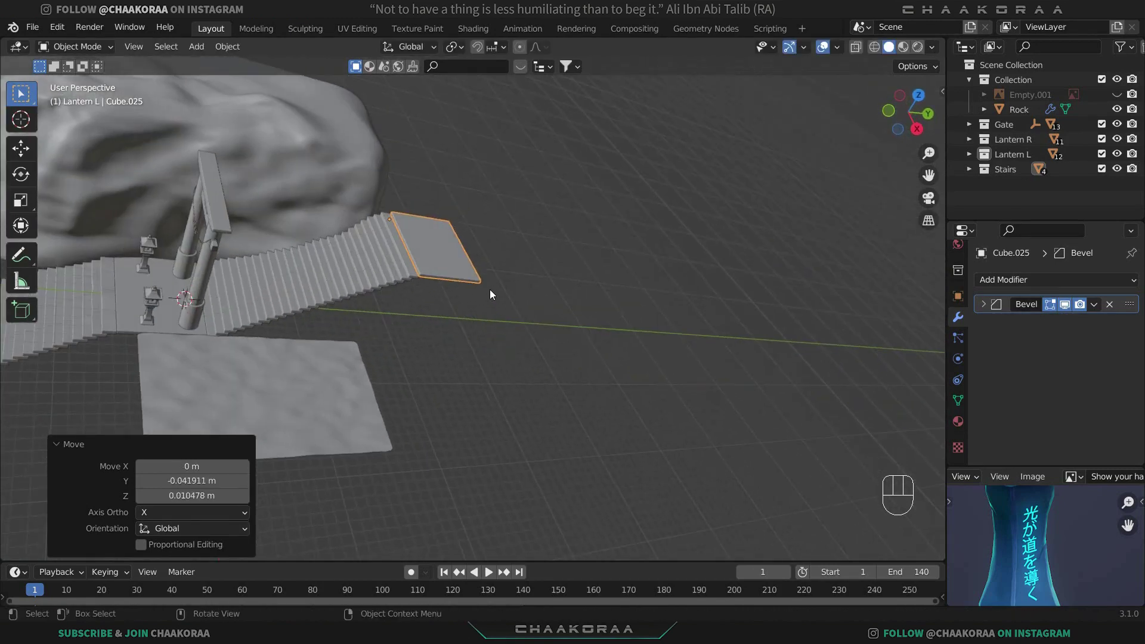
Scale the upper platform by about 3.4 along X and move it about -9.3 m along X.
key("s")
key("x")
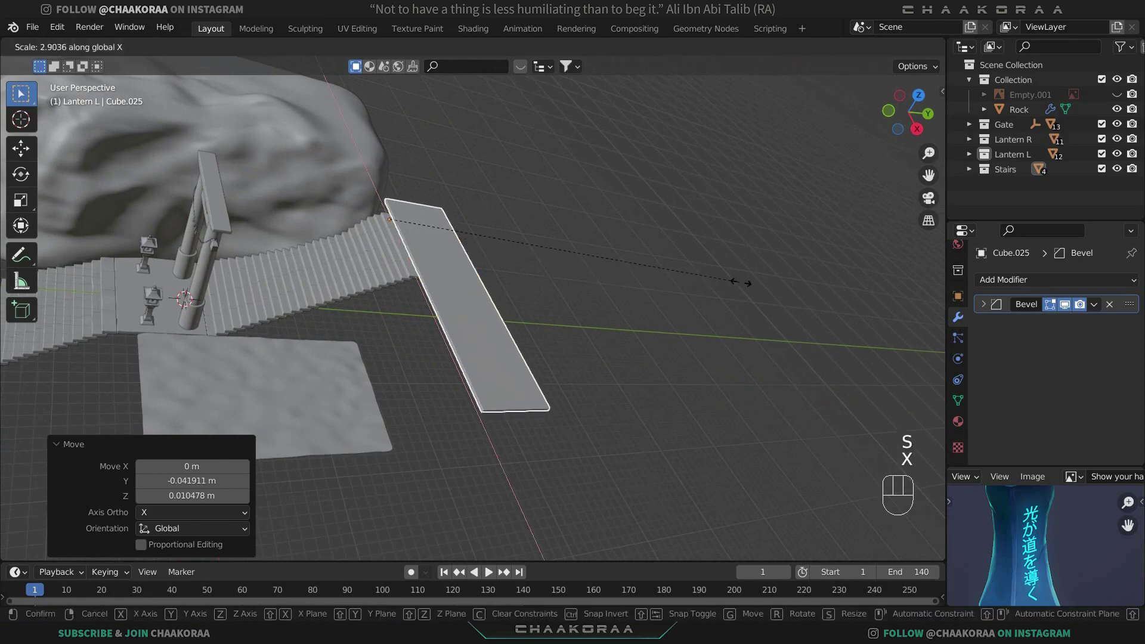
left_click(801, 280)
key("g")
key("x")
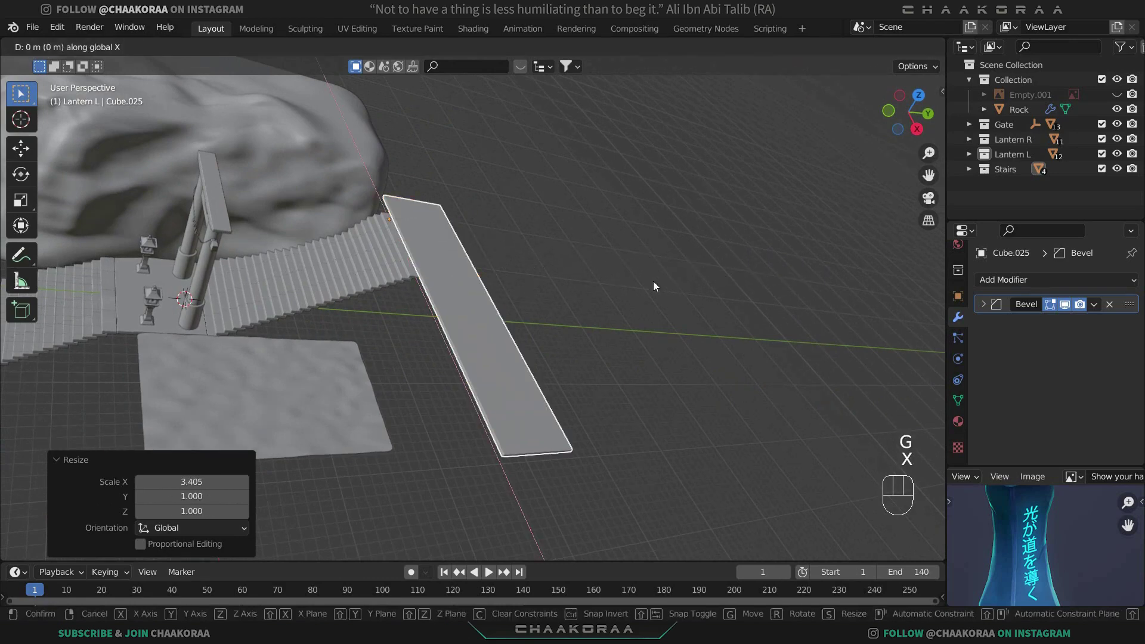
left_click(518, 230)
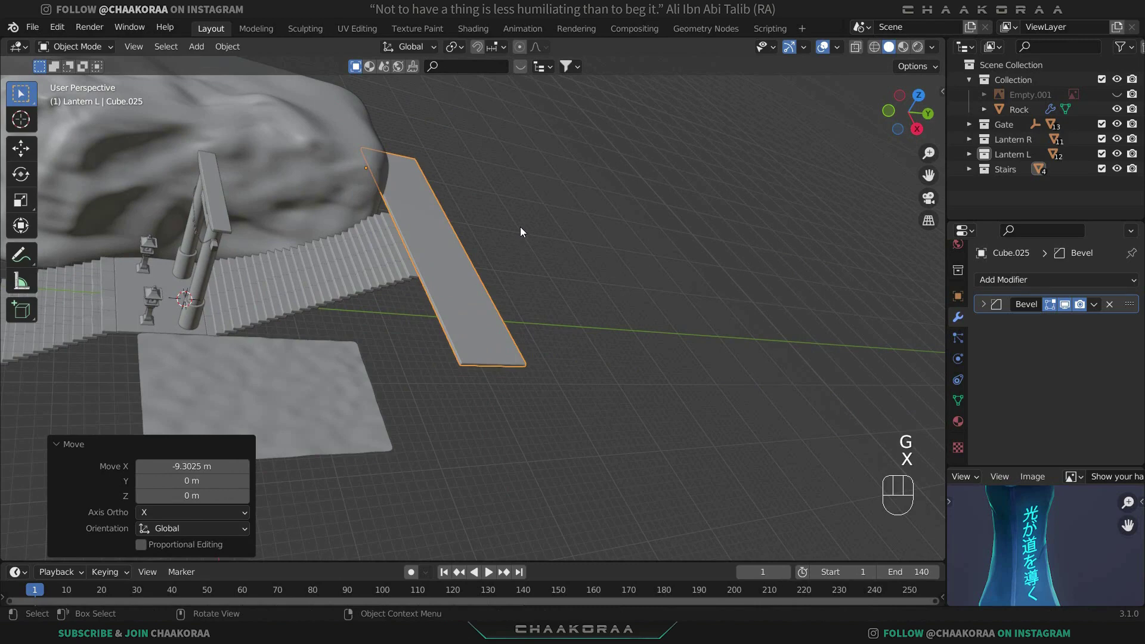
In Edit Mode, extend the upper platform by moving its far side about 13.1 m along Y.
key("Tab")
middle_click_drag(600, 256, 671, 306)
key("g")
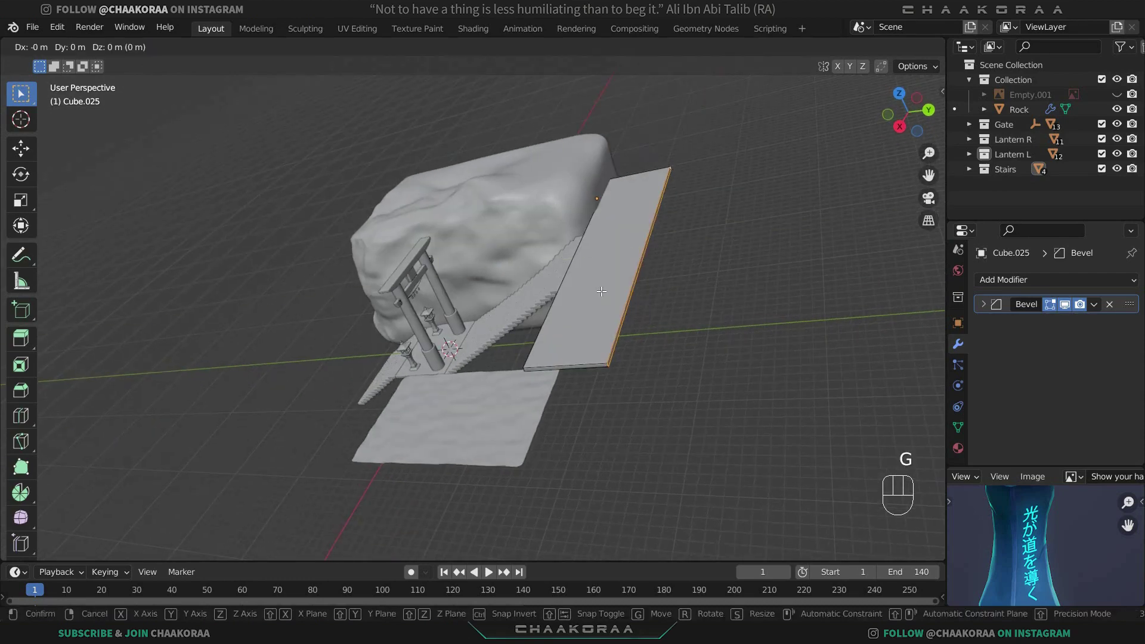
key("y")
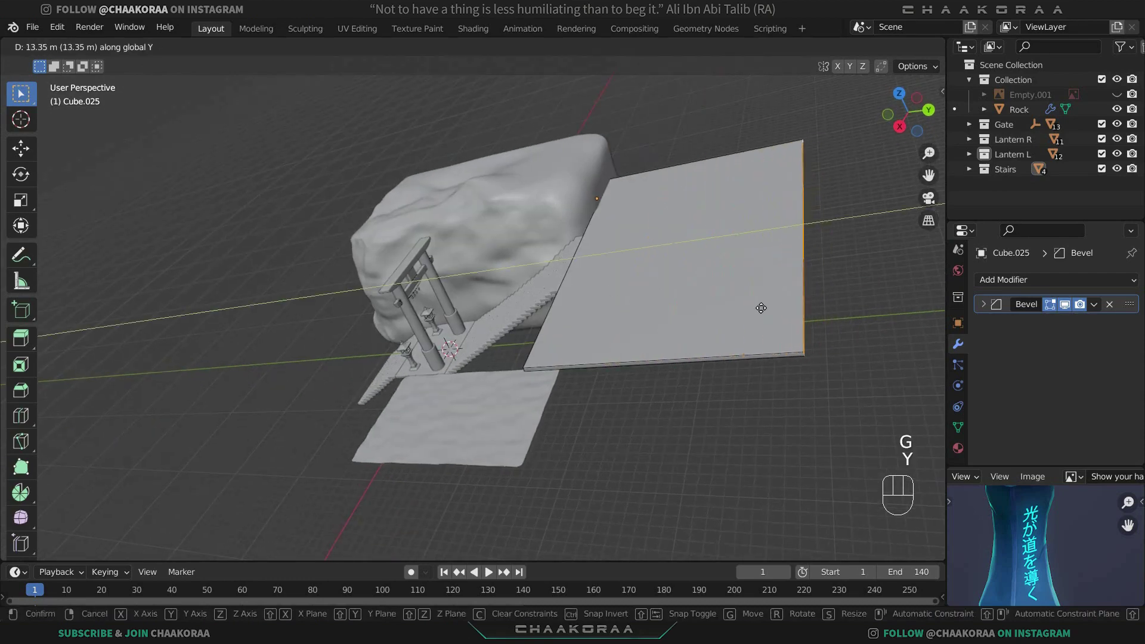
left_click(731, 345)
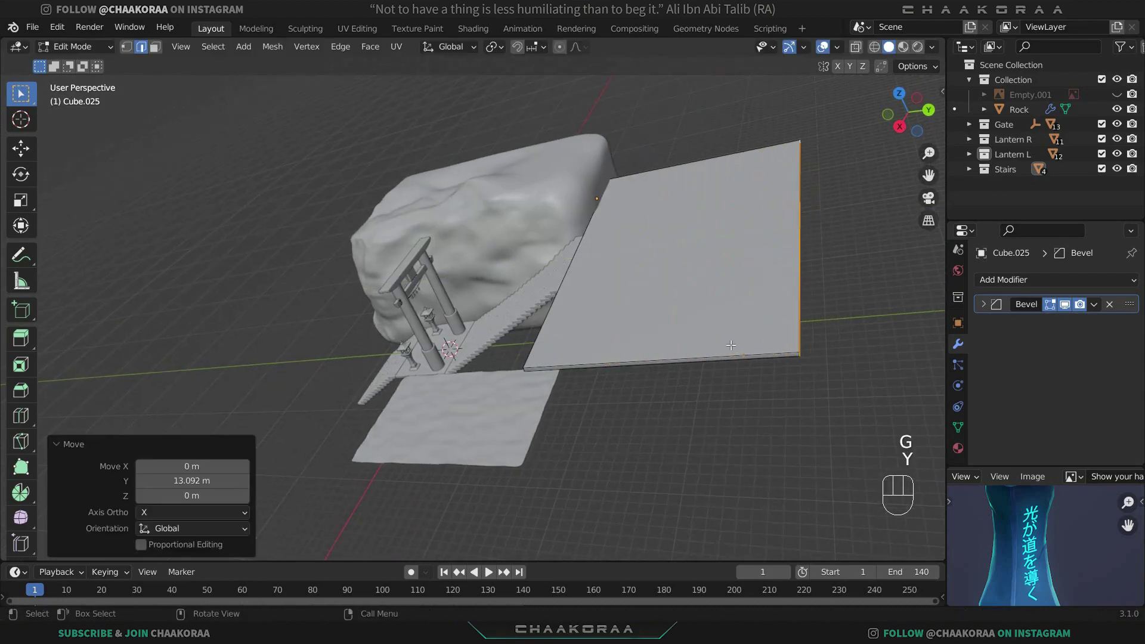
Extend the upper platform along X by moving its side face away from the rock, and return to Object Mode.
left_click(156, 48)
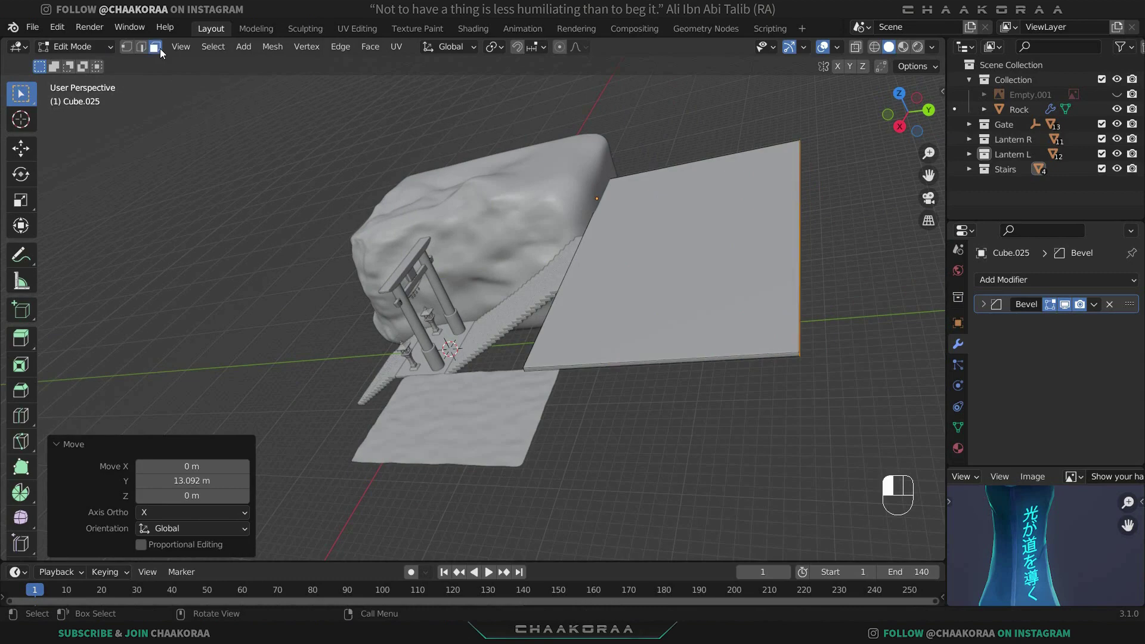
left_click(655, 362)
middle_click_drag(583, 381, 571, 476)
key("g")
key("x")
left_click(633, 437)
key("Tab")
Add a 2 m plane mesh and move it about 26.1 m along X, clear of the displaced ground.
scroll(448, 357, "up", 8)
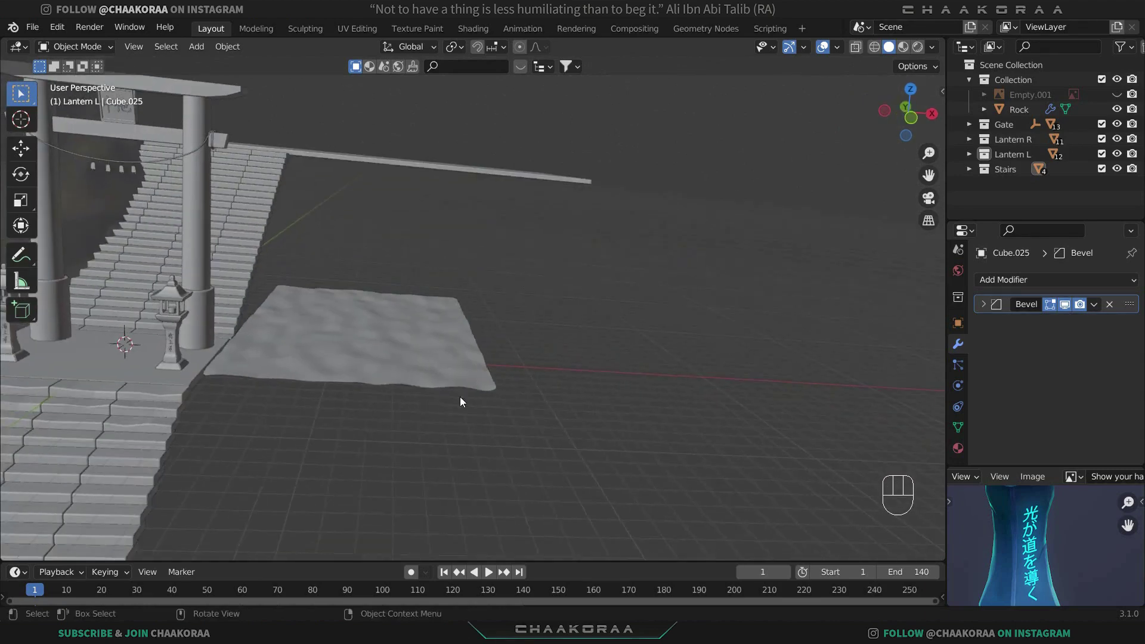
key("shift+a")
mouse_move(541, 325)
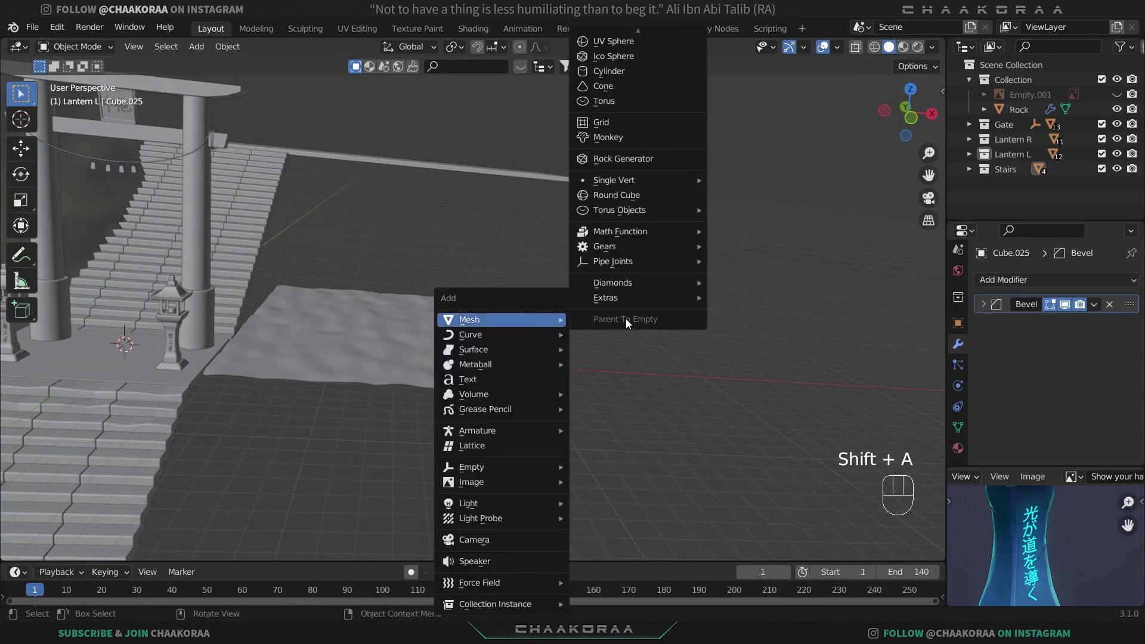
left_click(608, 38)
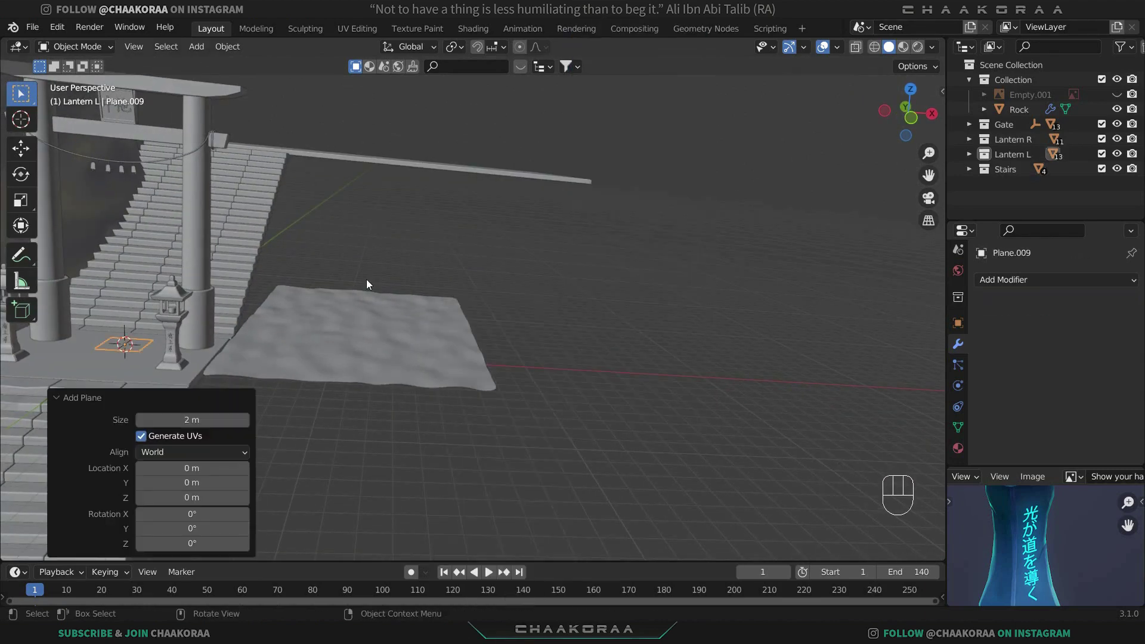
key("g")
key("x")
left_click(777, 374)
Rotate the new plane 90° about the X axis so it stands upright.
middle_click_drag(777, 374, 475, 324, "shift")
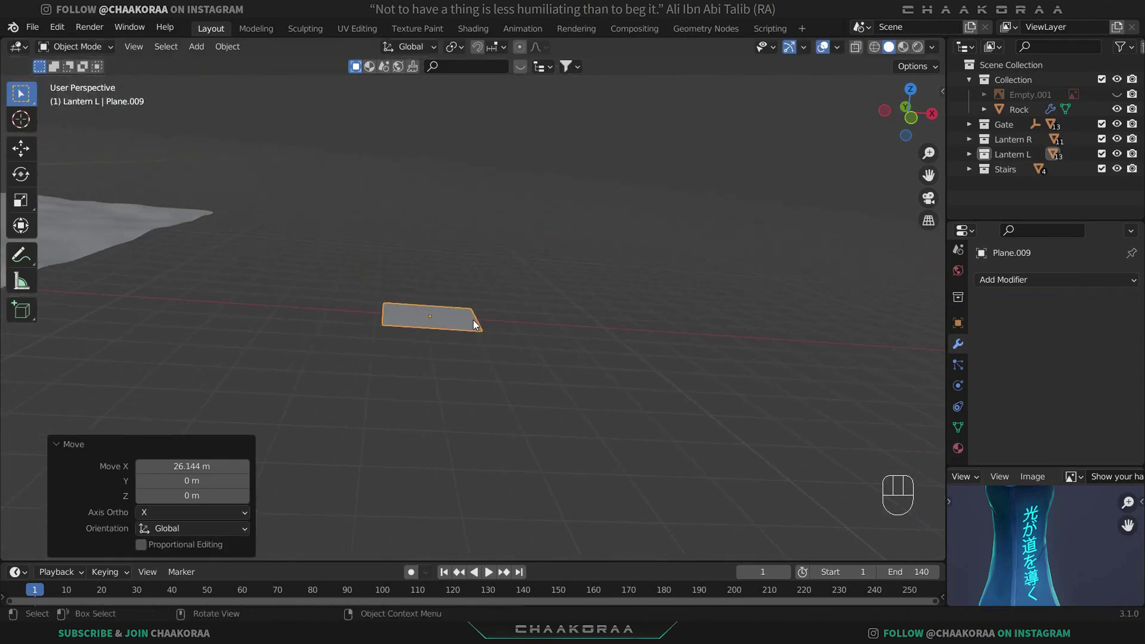
key("KP_Decimal")
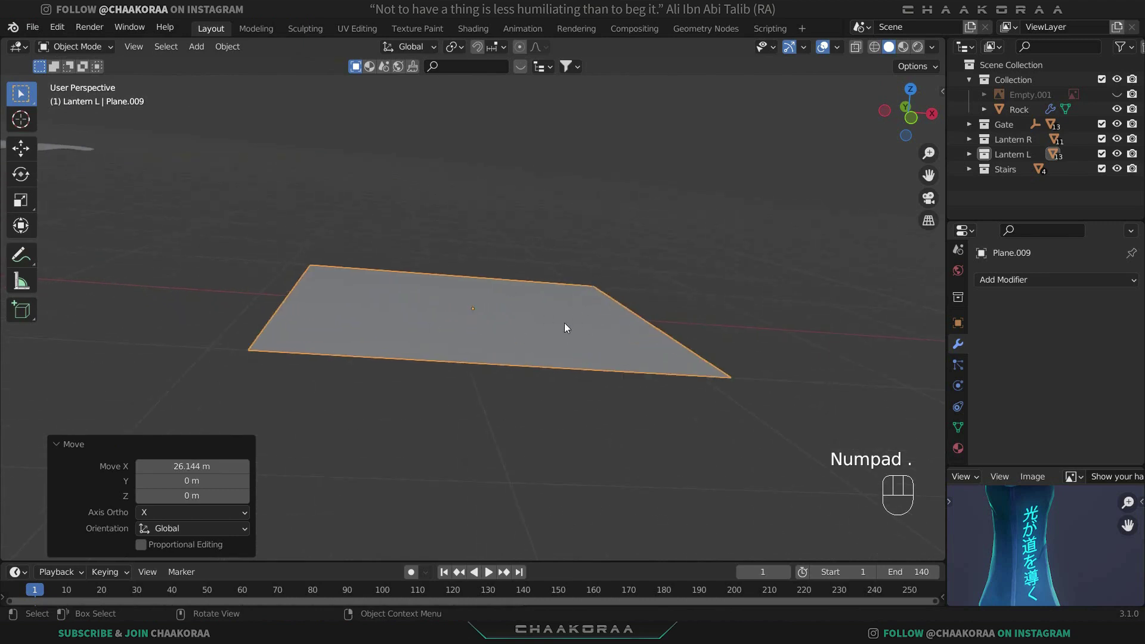
key("r")
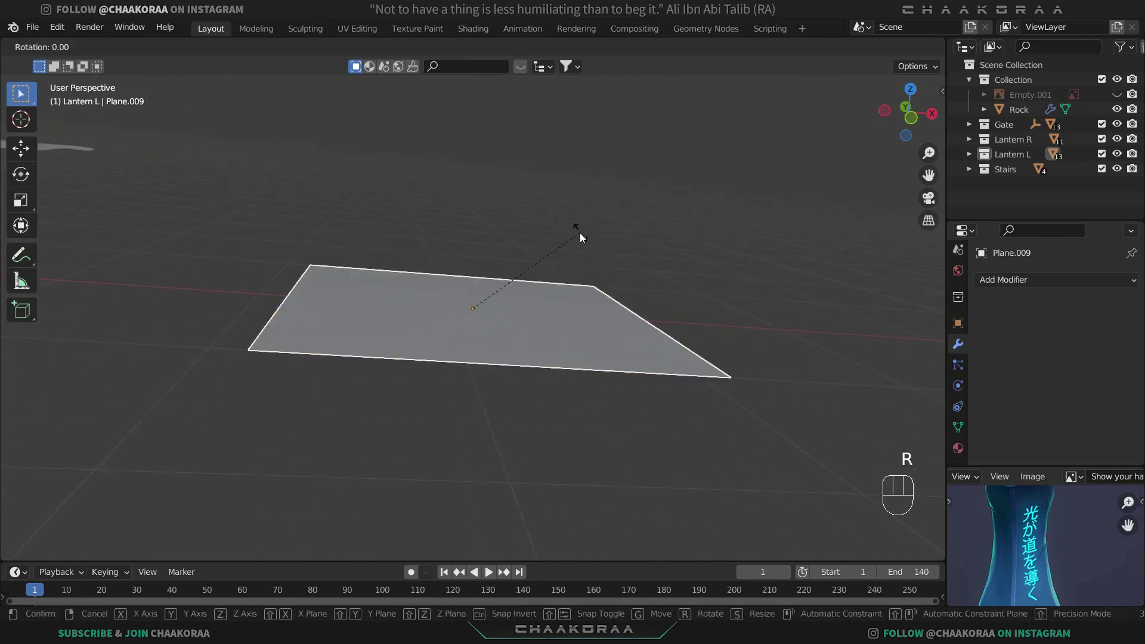
key("x")
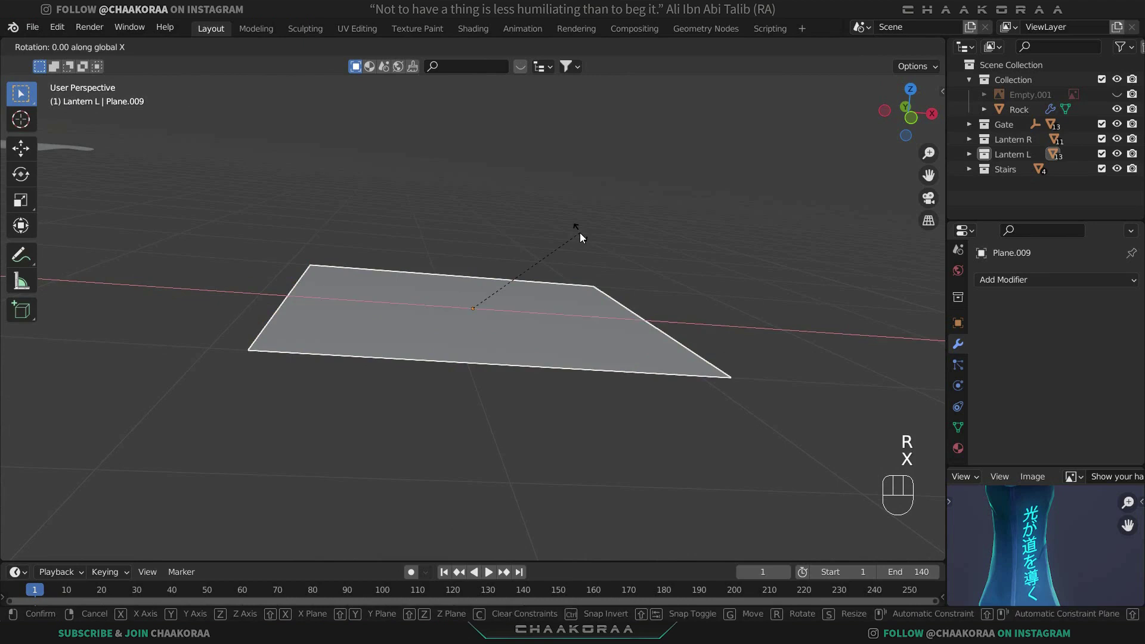
key("KP_9")
key("KP_0")
key("KP_Enter")
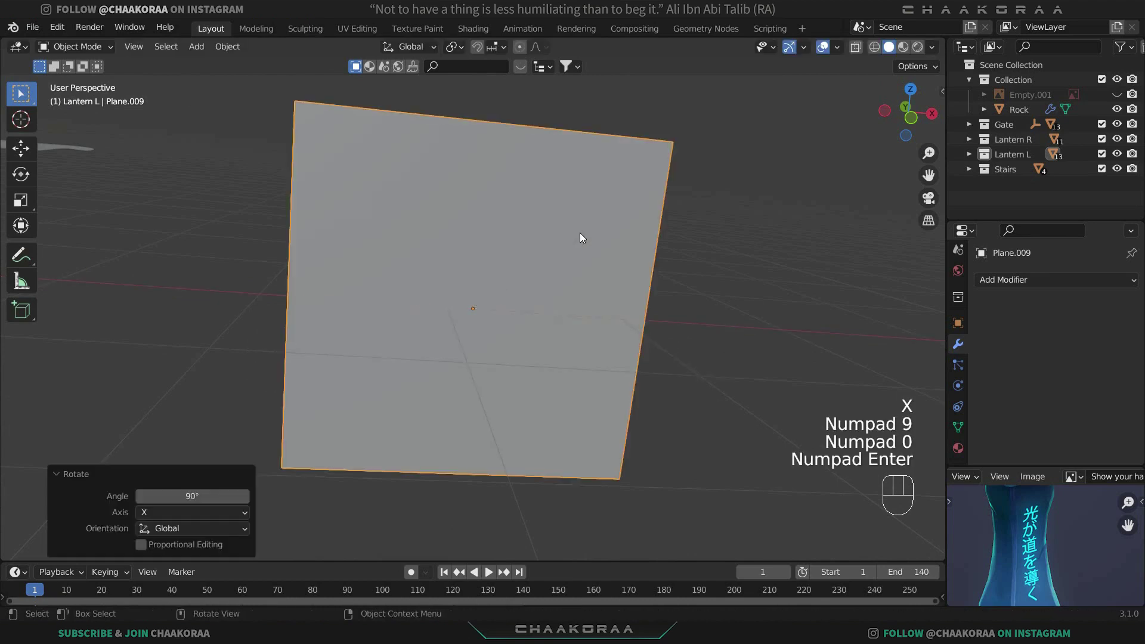
In Edit Mode, scale the upright plane's face down to about 0.066.
key("Tab")
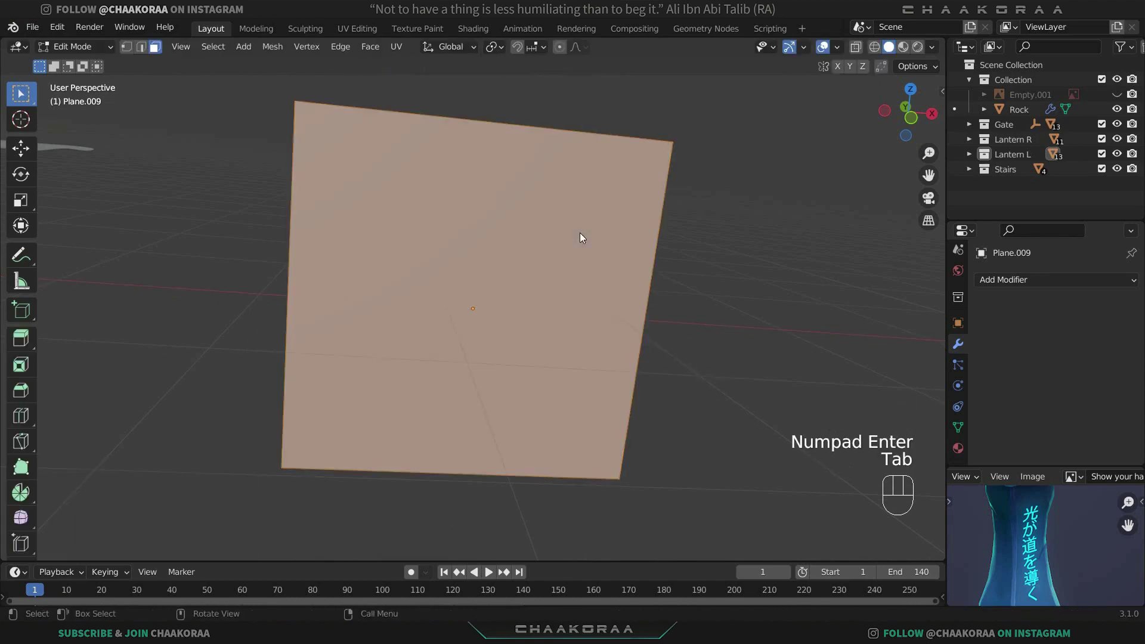
key("s")
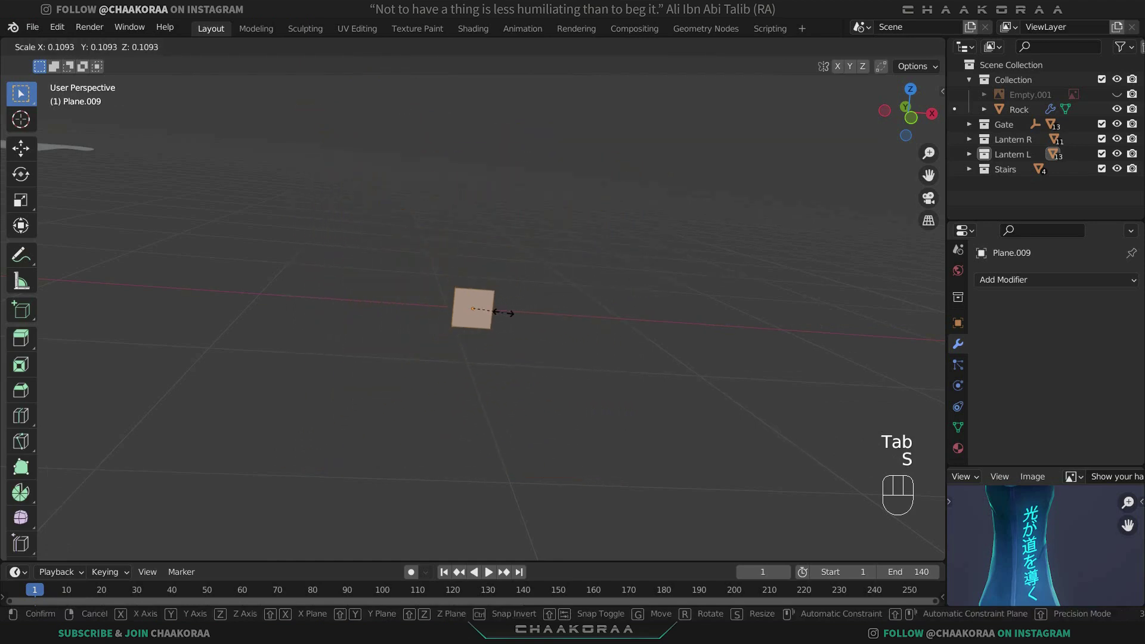
left_click(491, 312)
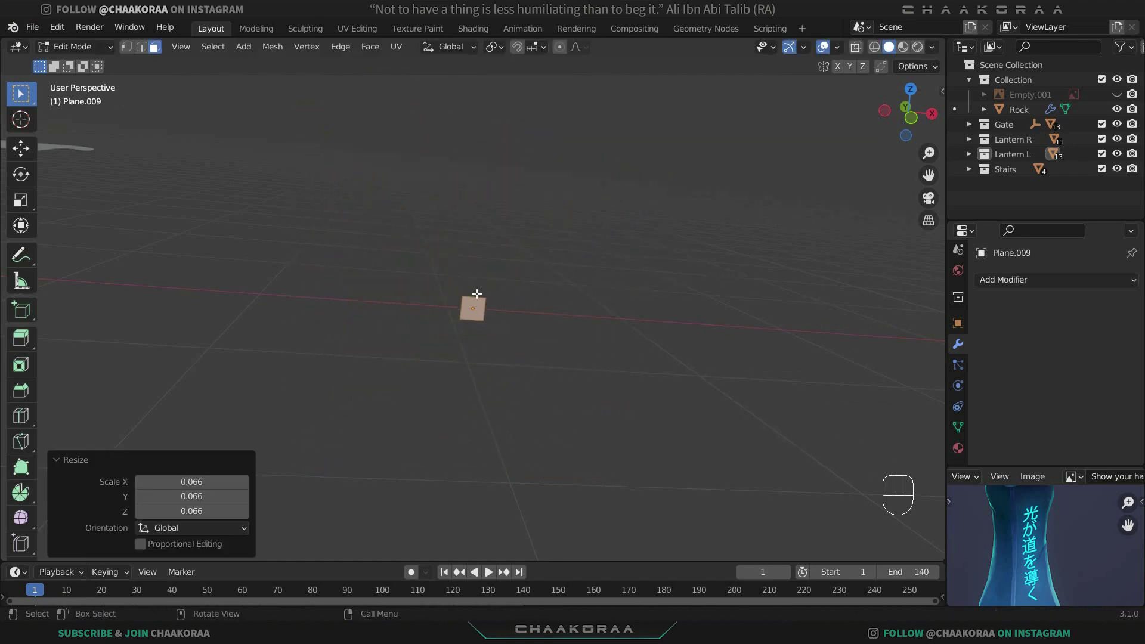
Select the small plane's upper edge and raise it about 0.84 m along Z to form a tall strip.
left_click(482, 294)
key("2")
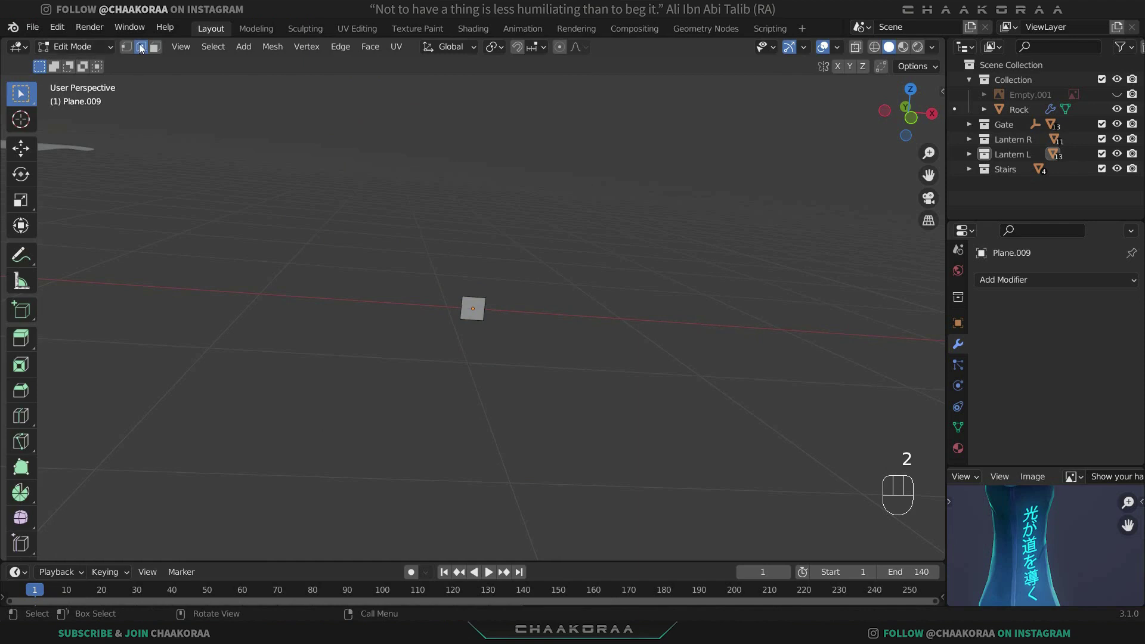
left_click(469, 297)
key("g")
key("z")
left_click(552, 128)
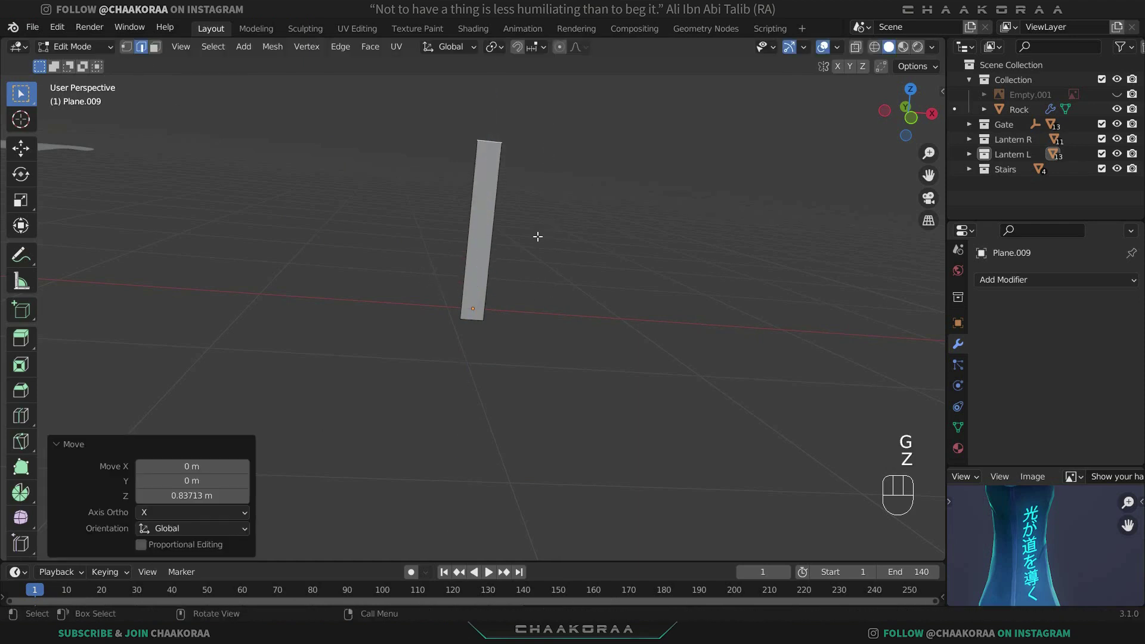
Lower the strip's top edge about 0.23 m along Z and scale it to about 0.078 to form a pointed tip.
middle_click_drag(538, 237, 612, 285)
key("g")
key("z")
left_click(522, 353)
key("s")
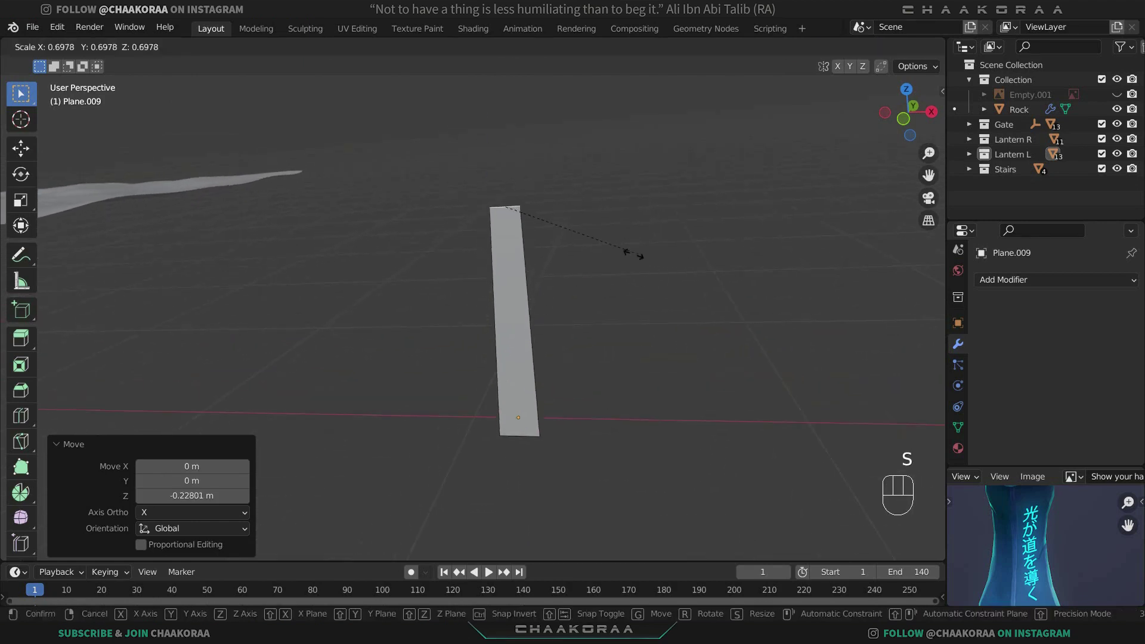
left_click(518, 199)
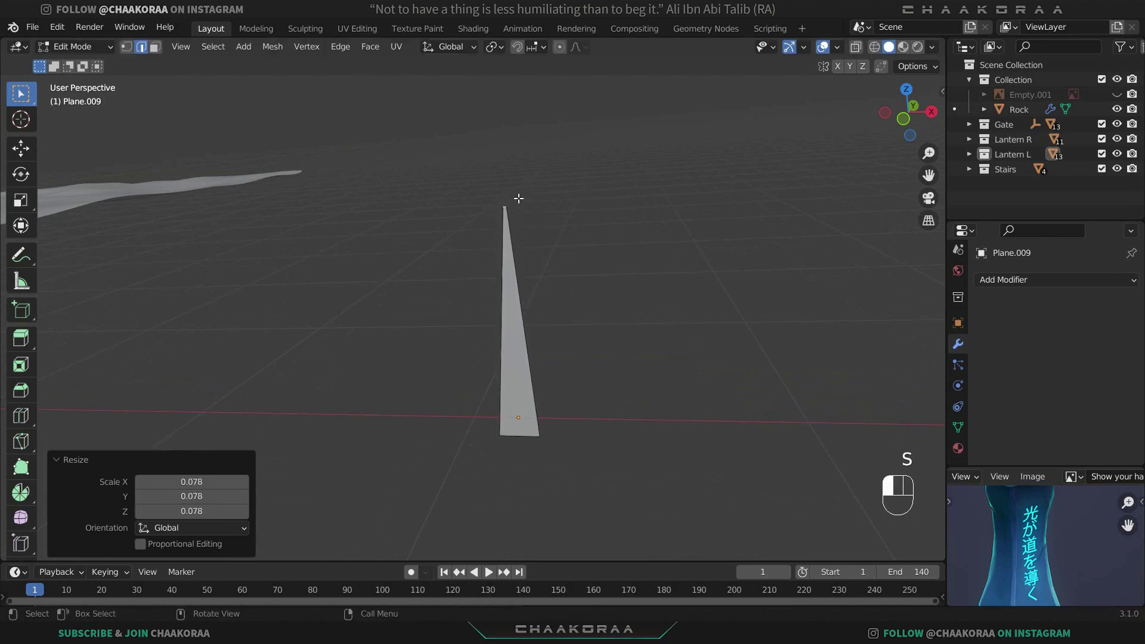
Enable proportional editing for the mesh.
left_click(561, 48)
left_click(563, 52)
left_click(563, 52)
key("o")
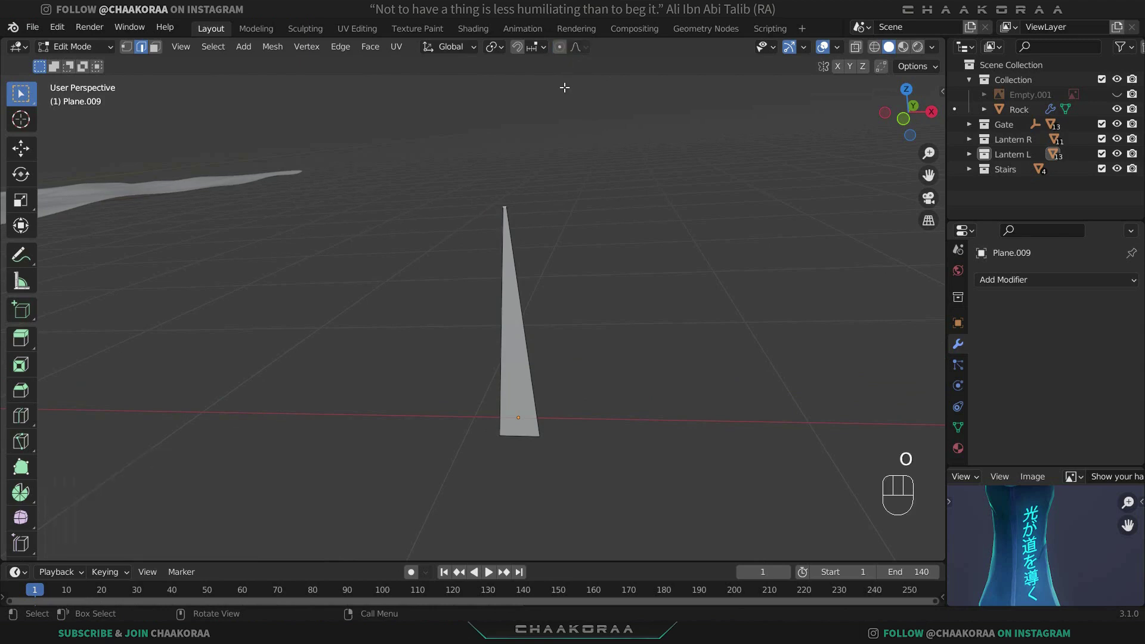
key("o")
key("o")
key("o")
Add four evenly spaced loop cuts across the tapered blade, without sliding them.
key("ctrl+r")
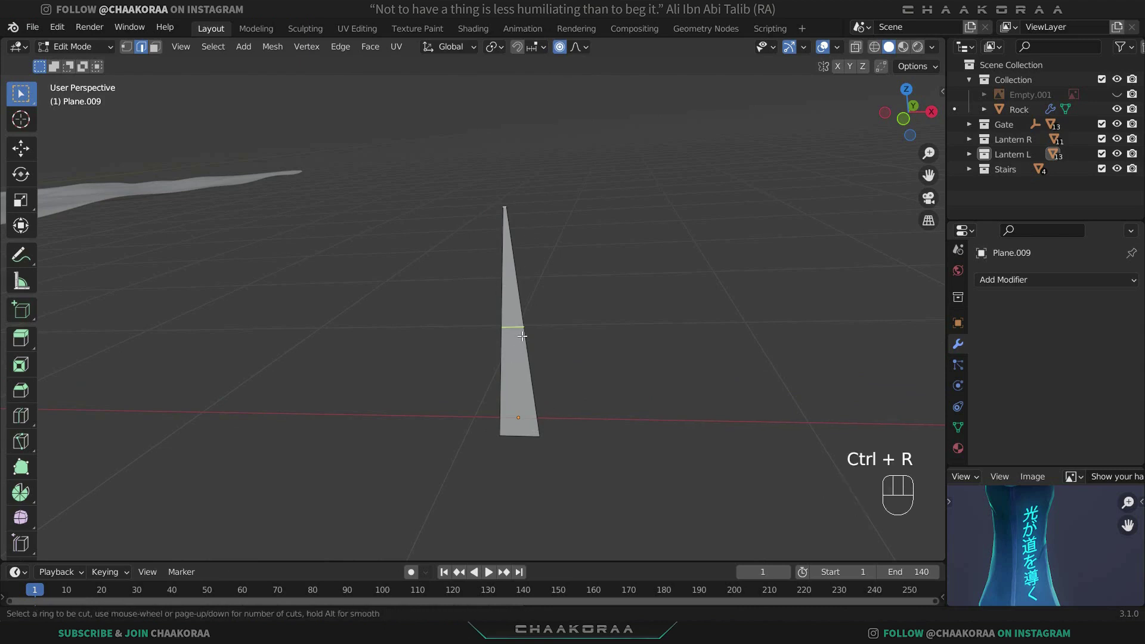
scroll(522, 337, "up", 3)
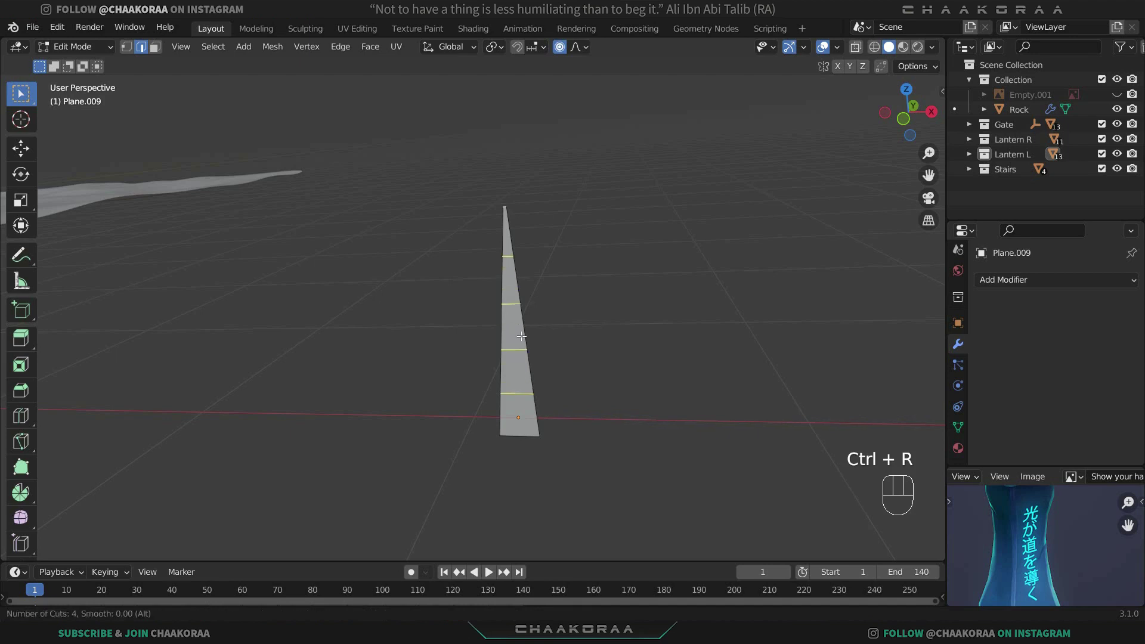
left_click(522, 337)
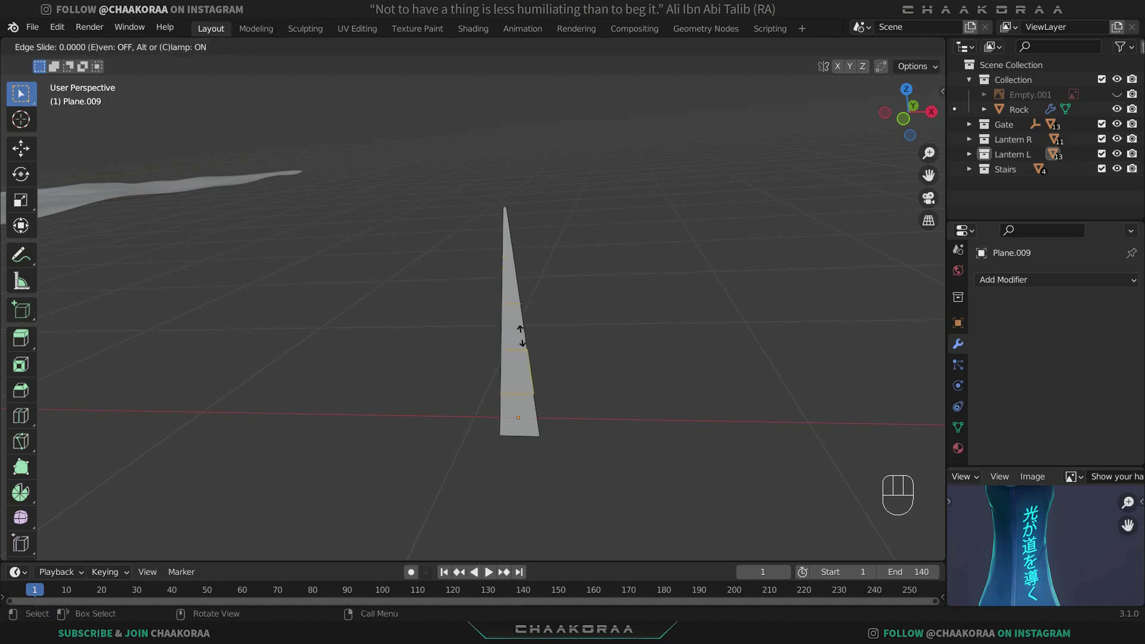
right_click(522, 336)
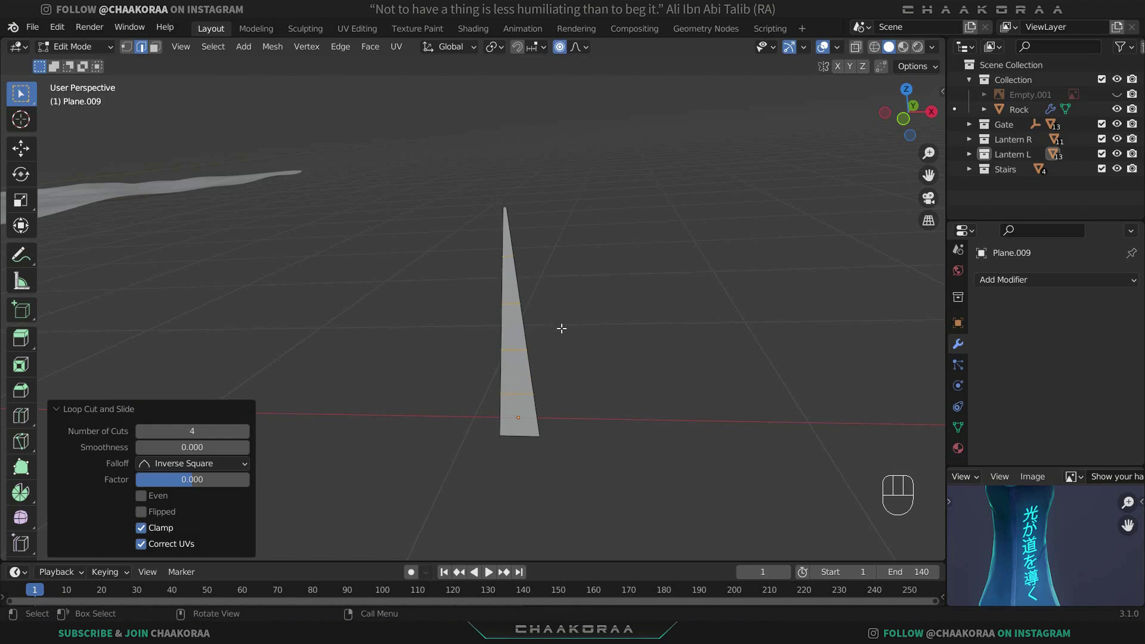
From the right side view, move the blade's tip edge about -0.209 m along Y and -0.082 m along Z with proportional size 0.218.
left_click(531, 210)
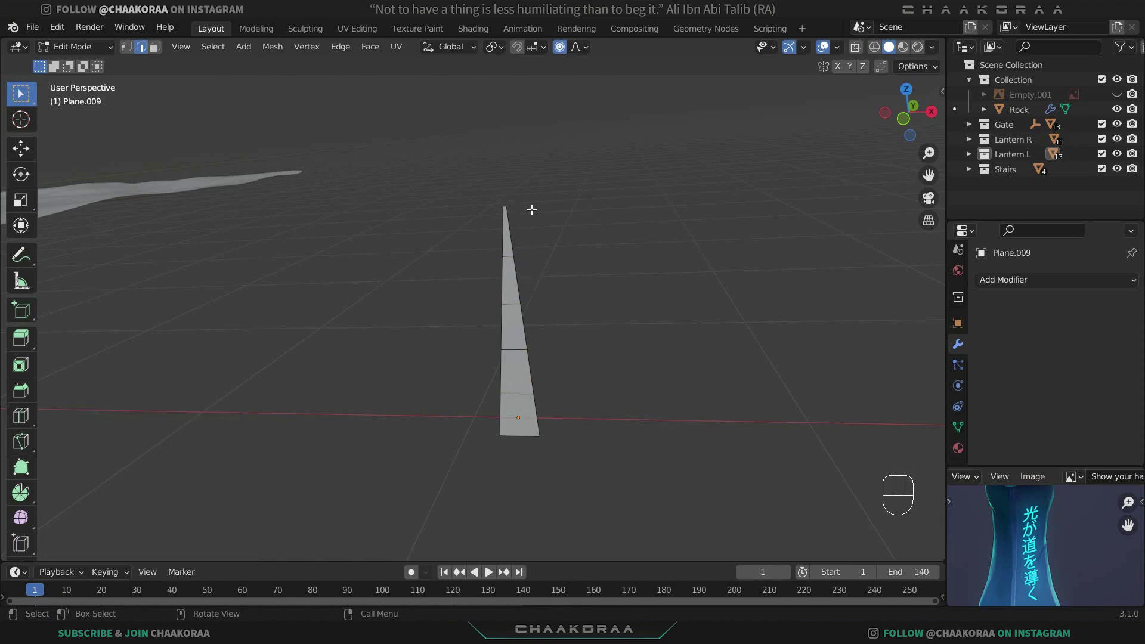
key("KP_3")
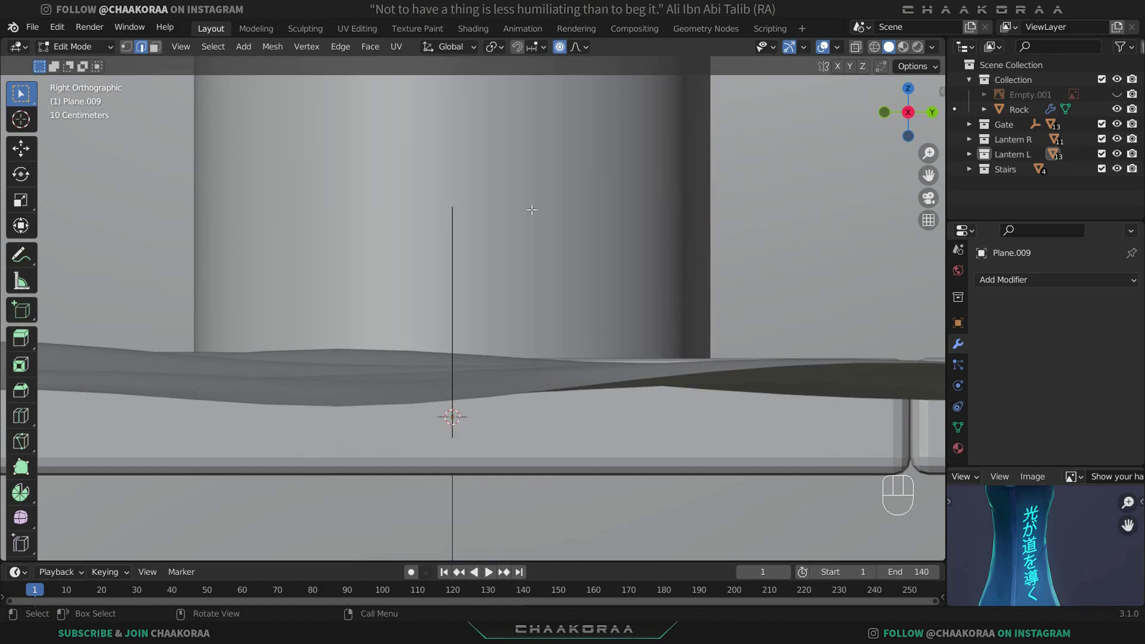
key("g")
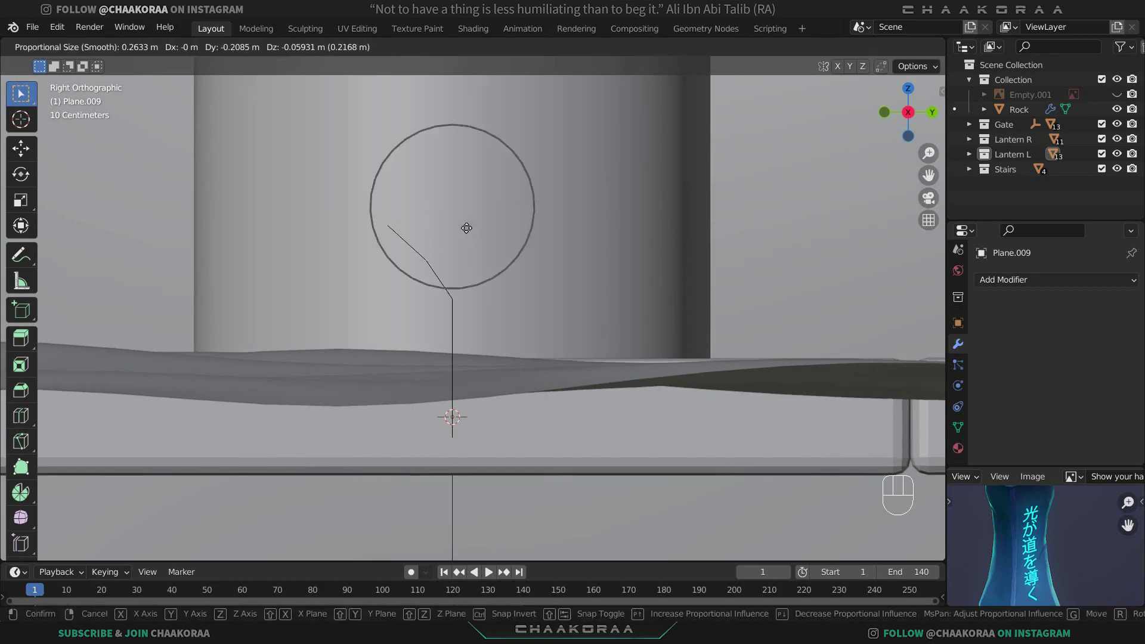
scroll(457, 240, "up", 2)
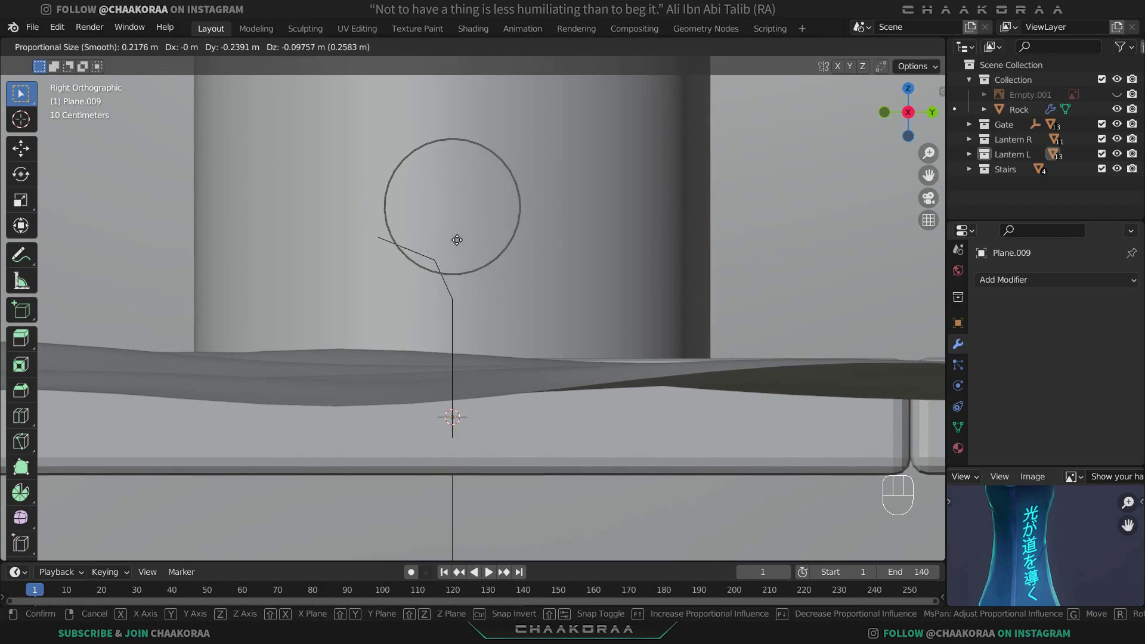
scroll(457, 240, "down", 3)
scroll(457, 239, "down", 2)
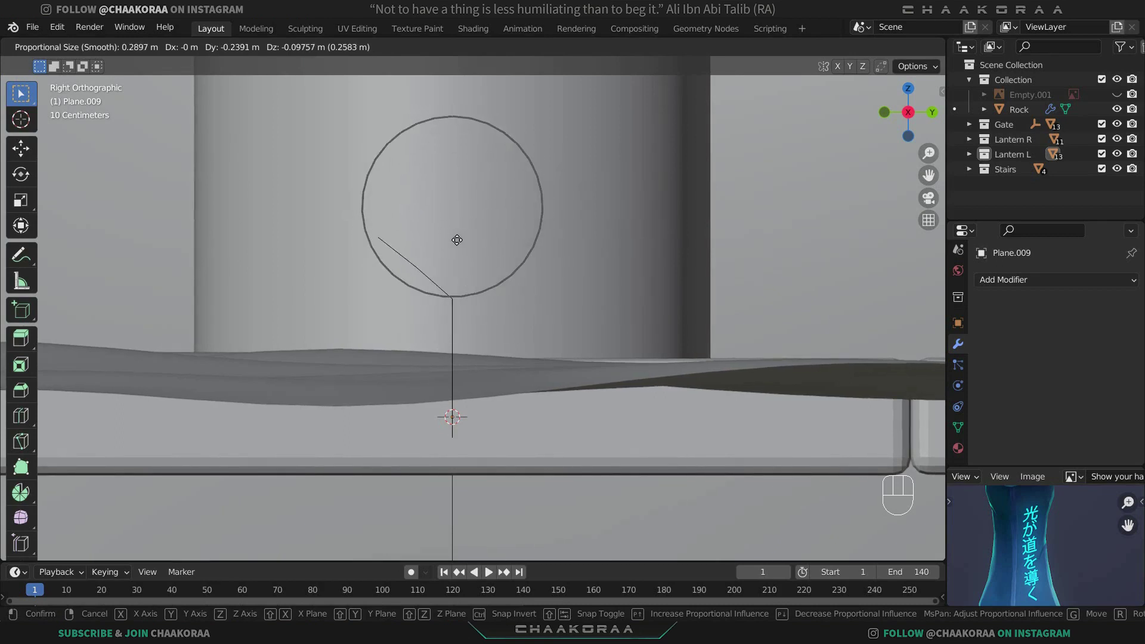
scroll(457, 240, "up", 3)
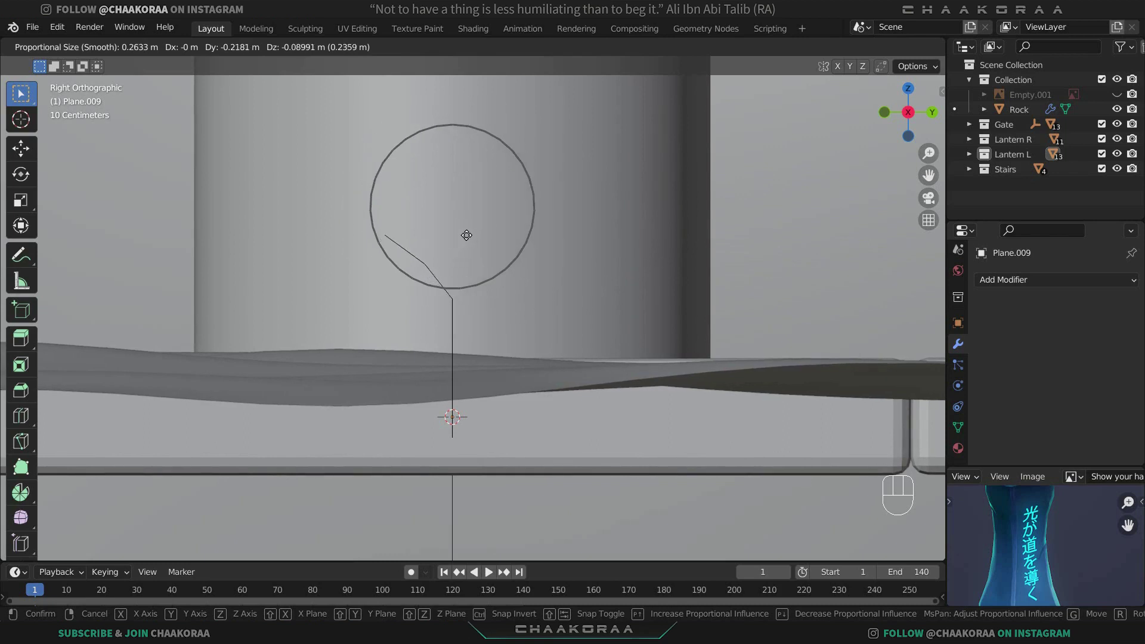
scroll(465, 234, "up", 2)
left_click(466, 235)
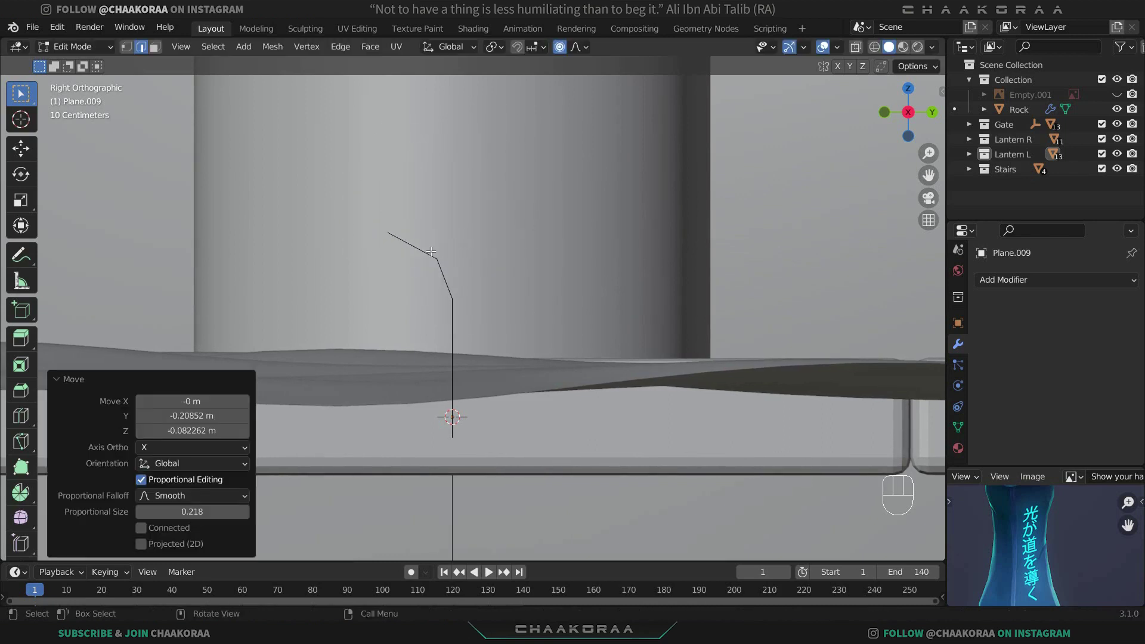
Bend the tip further down by about 0.071 m and 0.098 m along Z, rotating it about -49.6° between the two moves.
key("g")
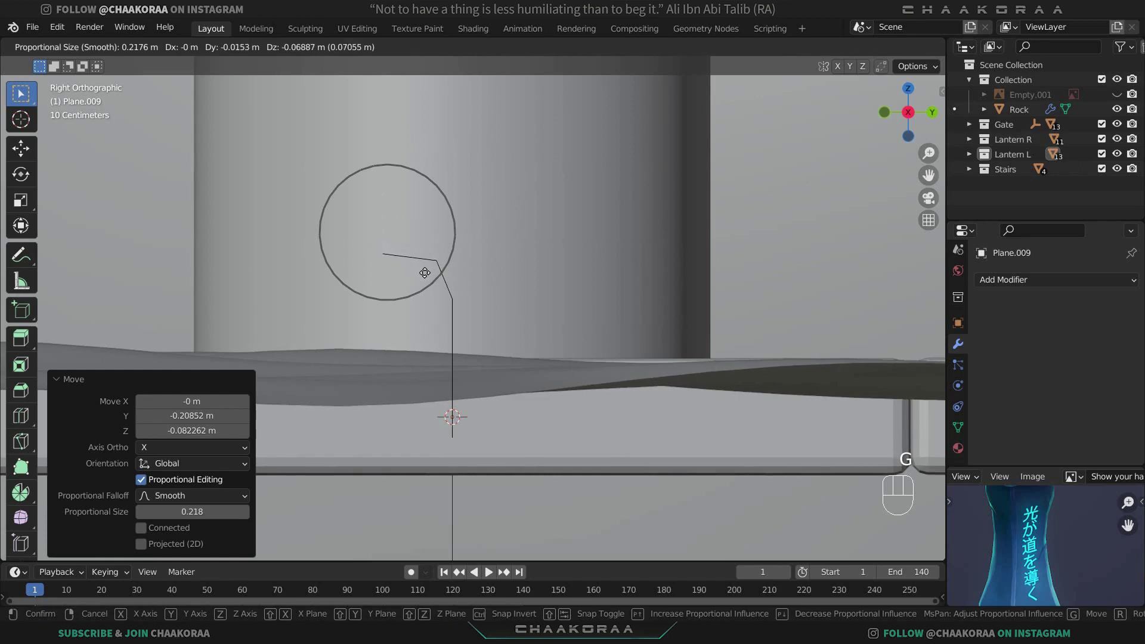
left_click(425, 273)
key("r")
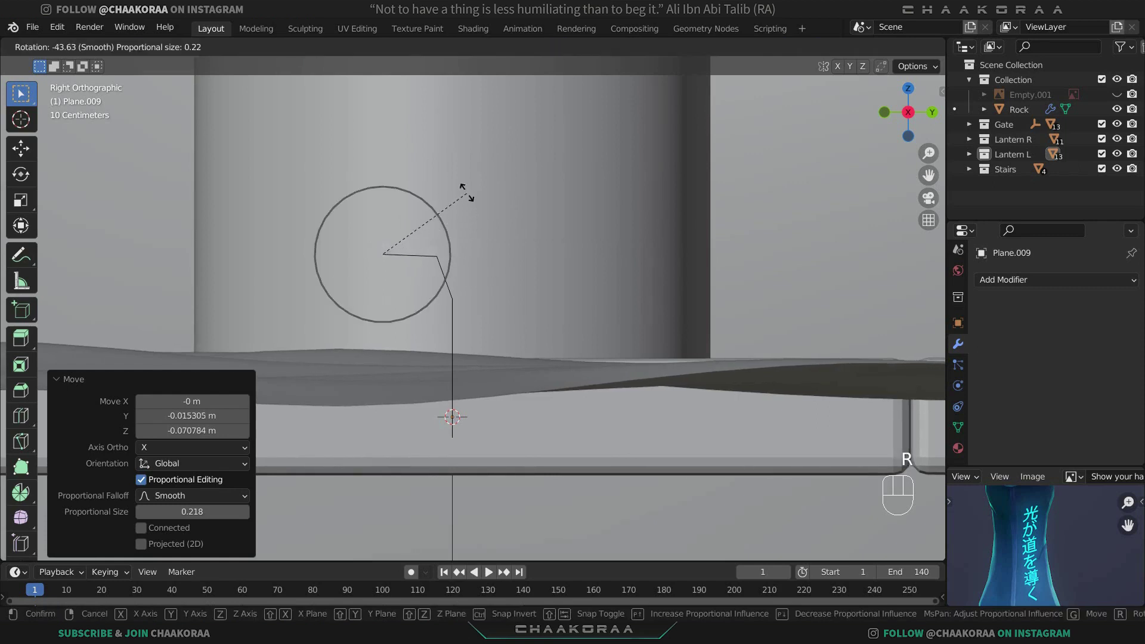
left_click(466, 192)
key("g")
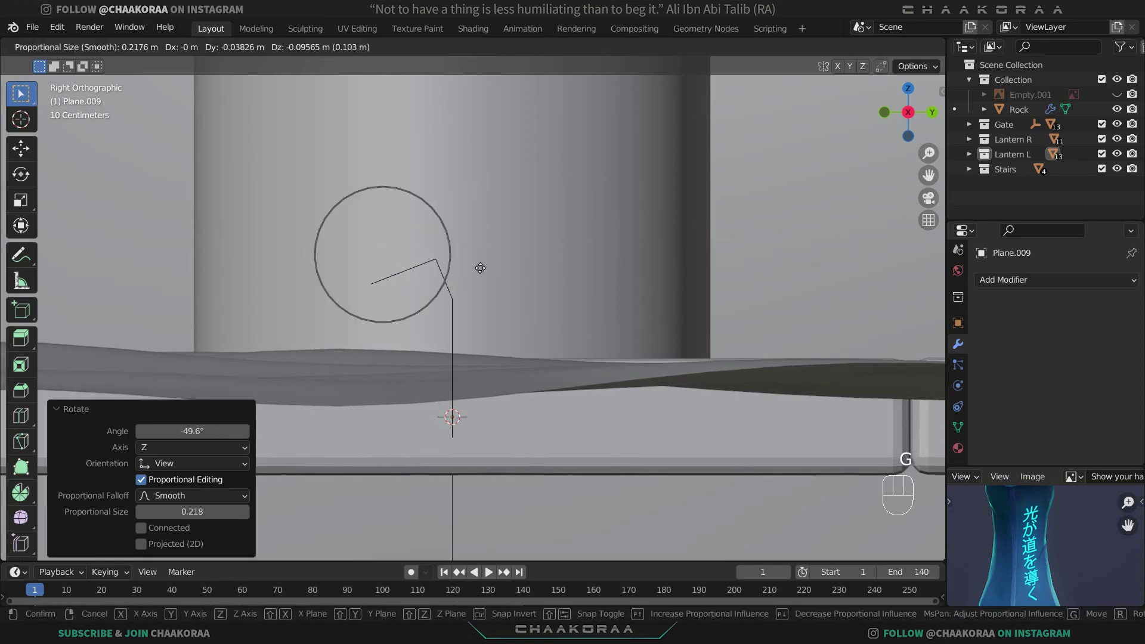
left_click(481, 268)
With proportional size 0.467, move the tip about -0.13 m along Y and 0.048 m along Z, and rotate it about 43.7°.
key("g")
scroll(477, 275, "down", 6)
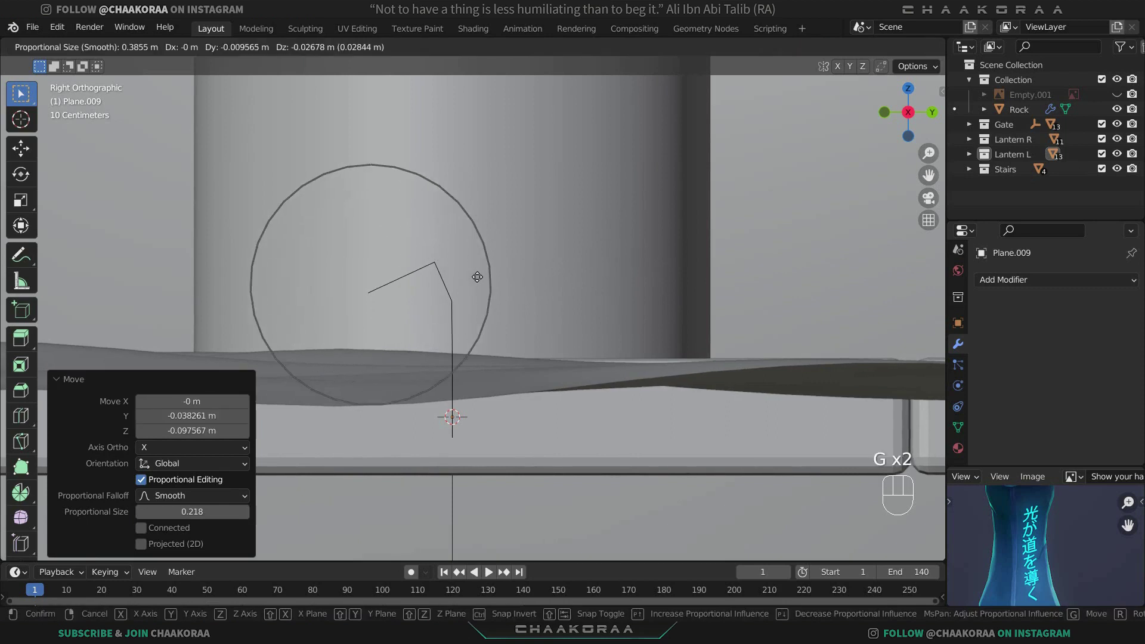
scroll(477, 277, "down", 2)
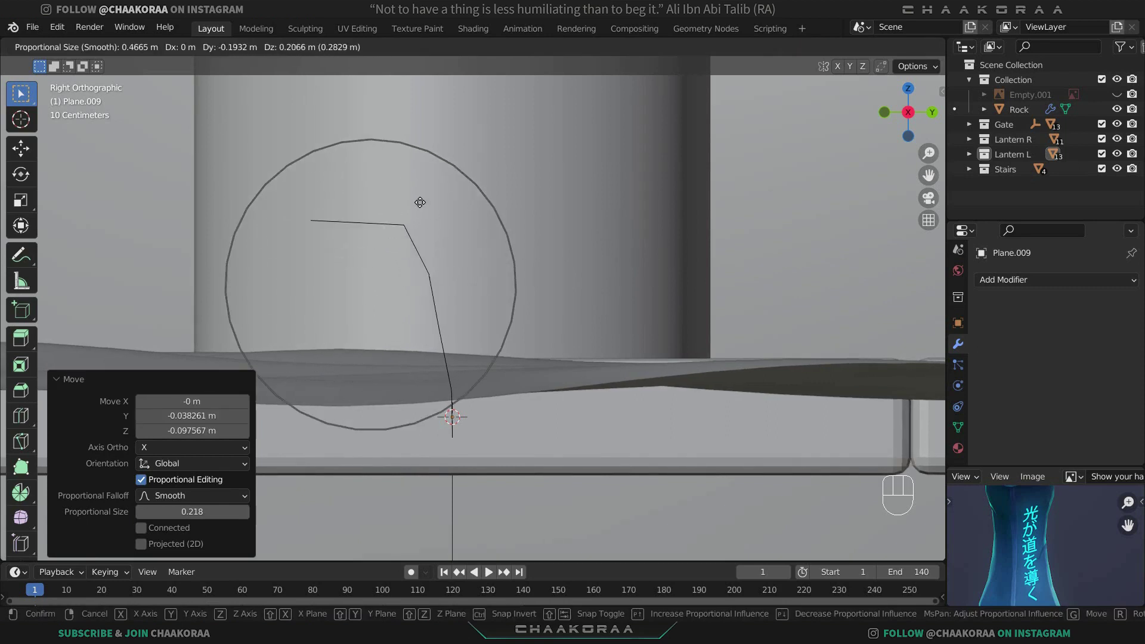
left_click(489, 244)
key("r")
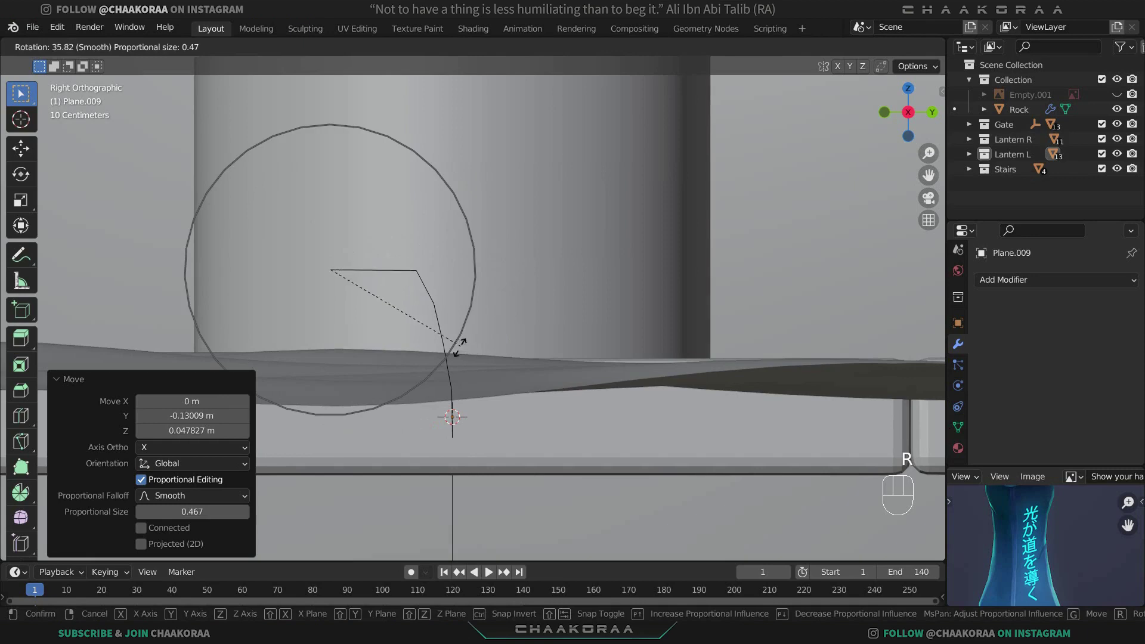
left_click(477, 343)
Smooth the bend by moving the tip about 0.134 m along Y and 0.065 m along Z with proportional size about 0.218.
key("g")
scroll(492, 301, "up", 3)
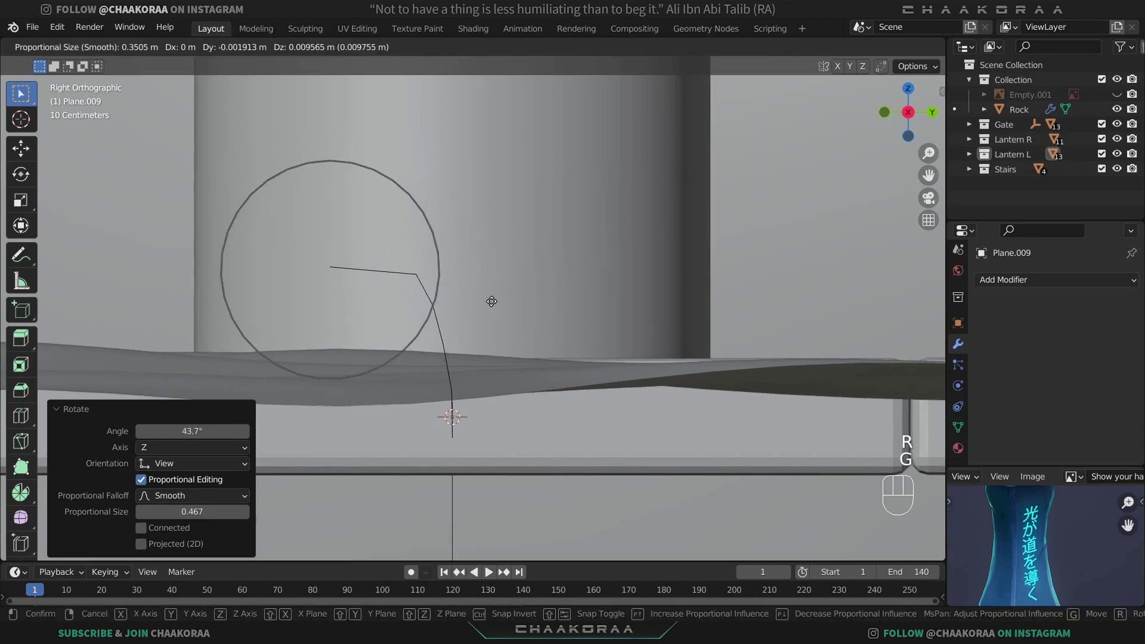
scroll(491, 301, "up", 5)
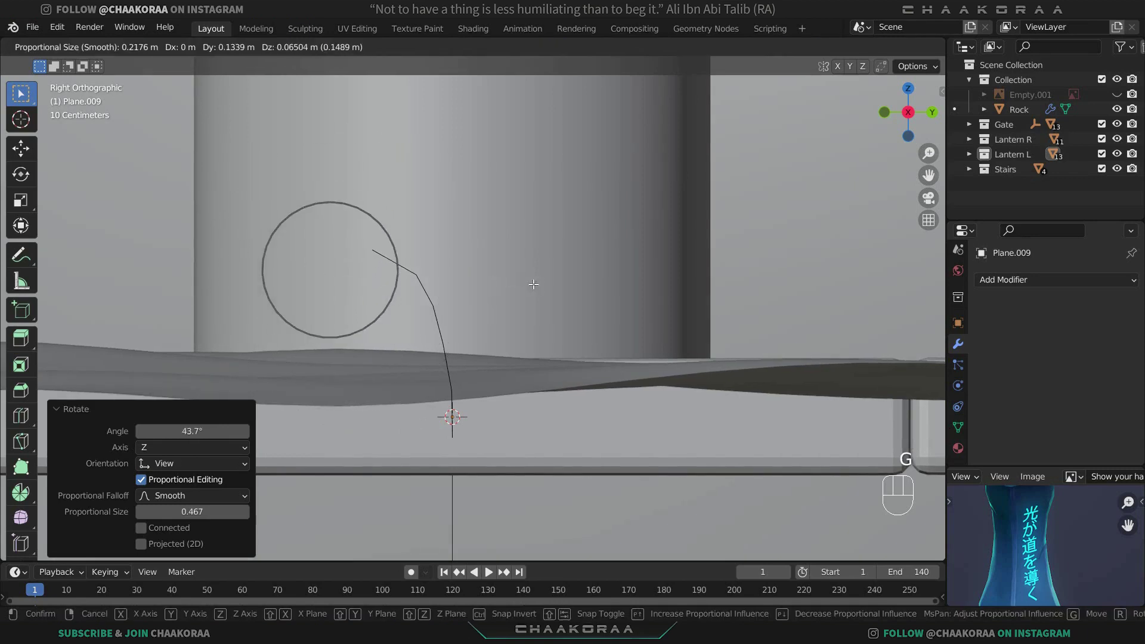
left_click(534, 285)
Return to Object Mode and add a level 2 Subdivision Surface modifier to the curved blade.
middle_click_drag(534, 284, 599, 337)
key("Tab")
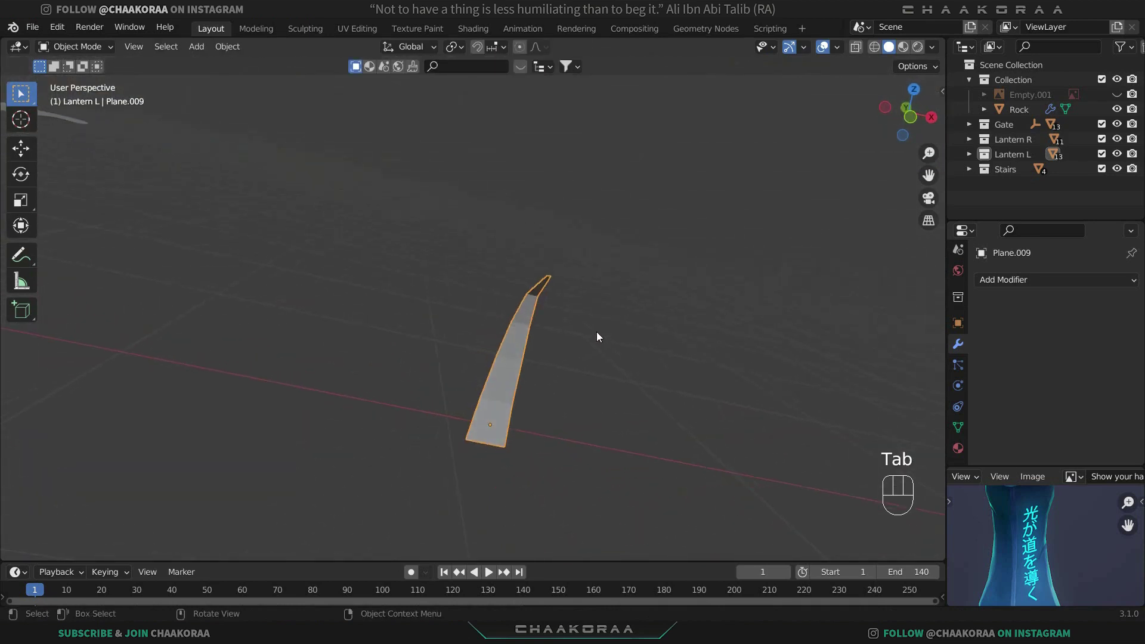
key("ctrl+2")
middle_click_drag(596, 337, 550, 345)
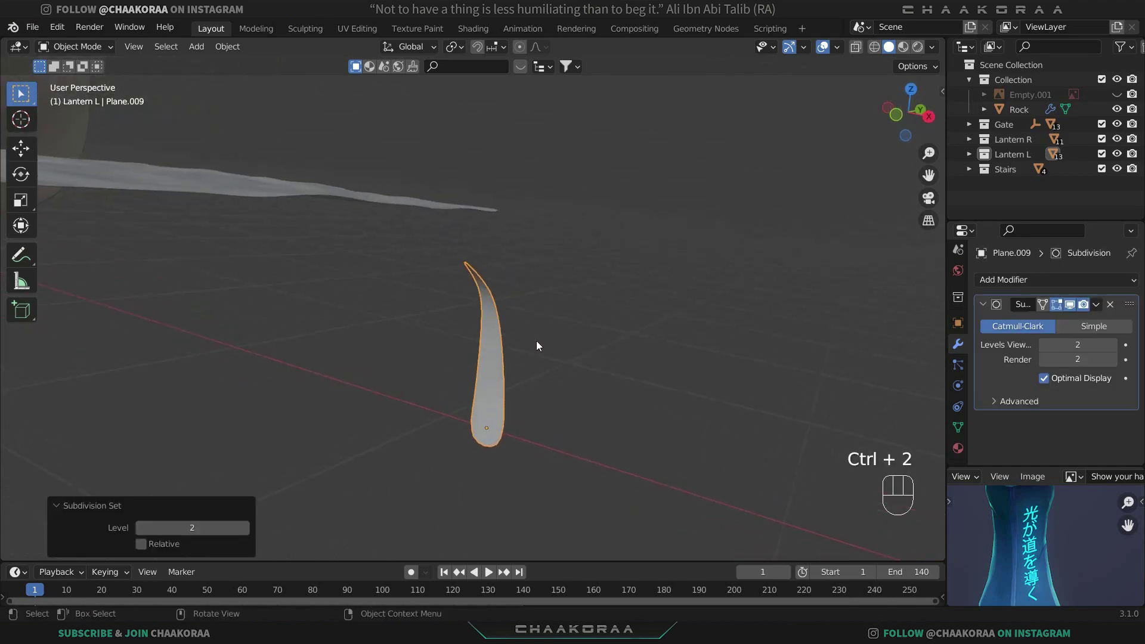
Add a loop cut near the blade's base and slide it close to the bottom edge to sharpen the base.
key("Tab")
key("ctrl+r")
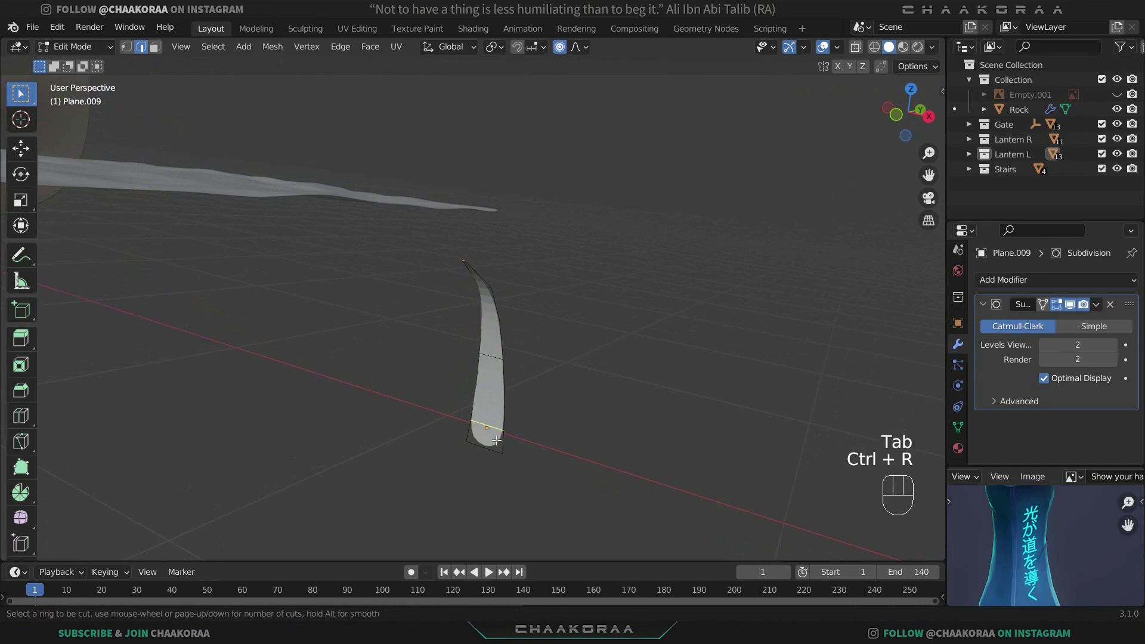
left_click(497, 441)
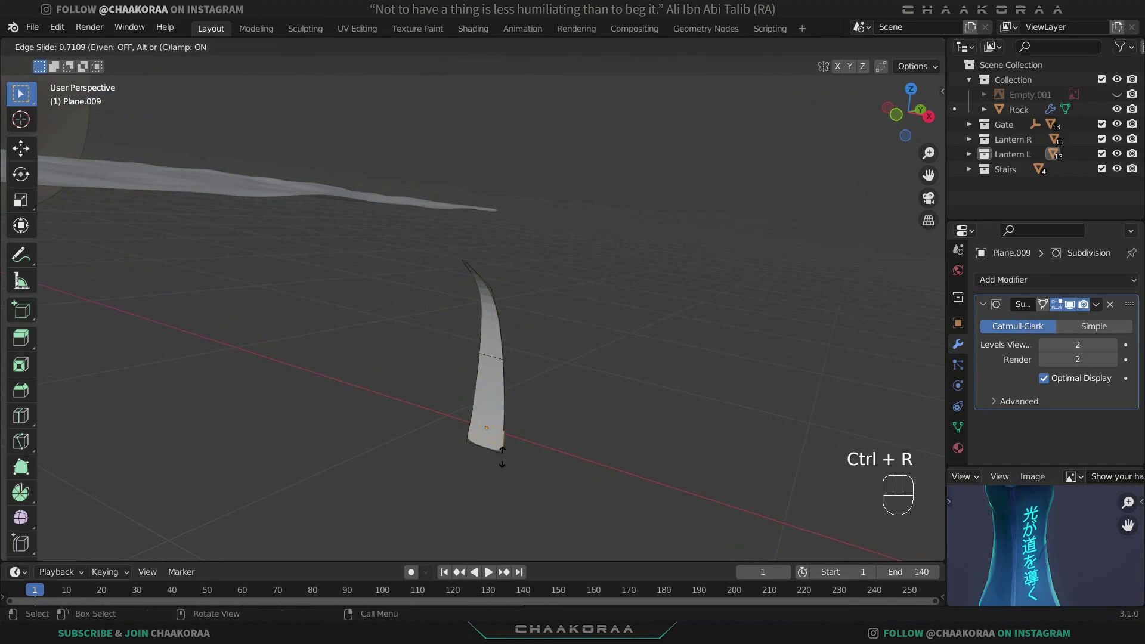
left_click(508, 463)
key("Tab")
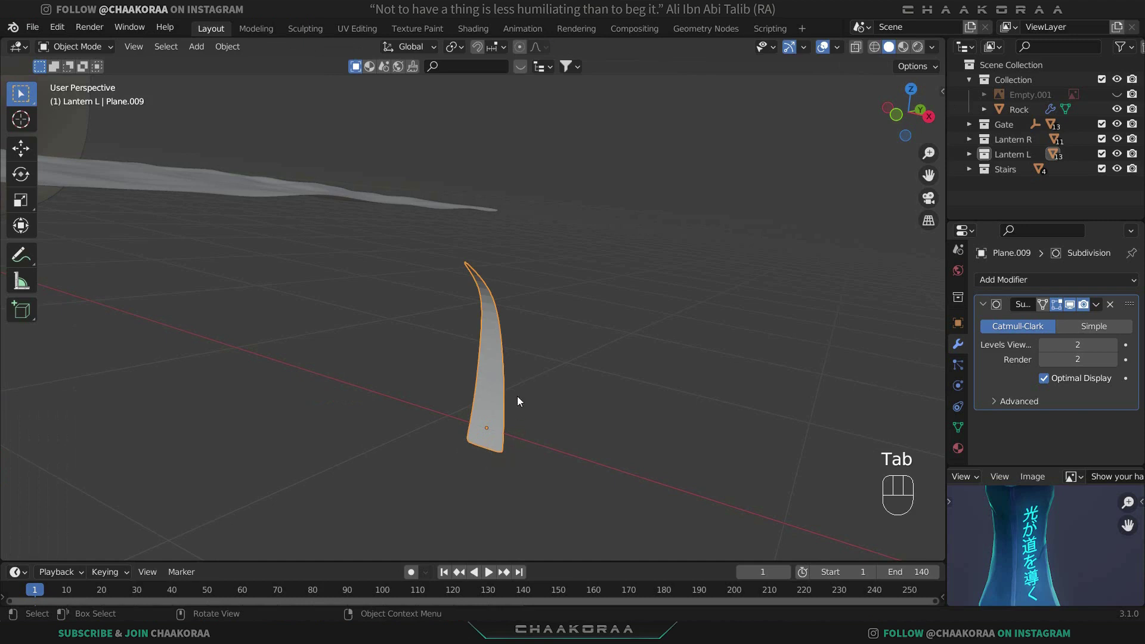
Duplicate the whole blade within its mesh in top view, offset about 0.111 m along X and 0.136 m along Y.
key("Tab")
middle_click_drag(524, 375, 528, 403)
key("a")
key("KP_7")
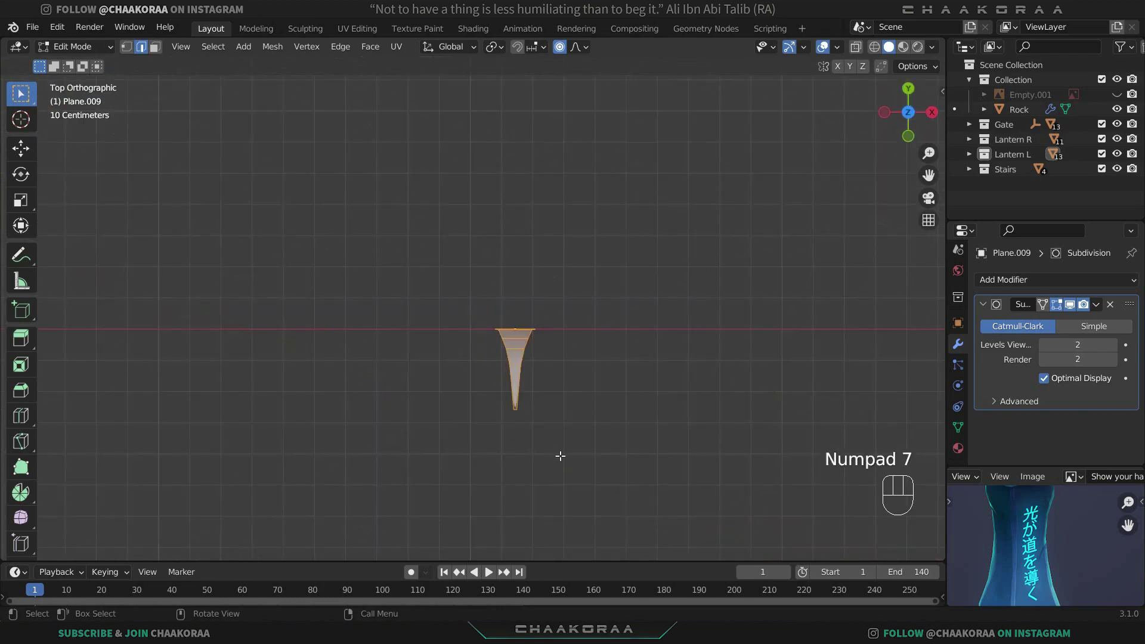
key("shift+d")
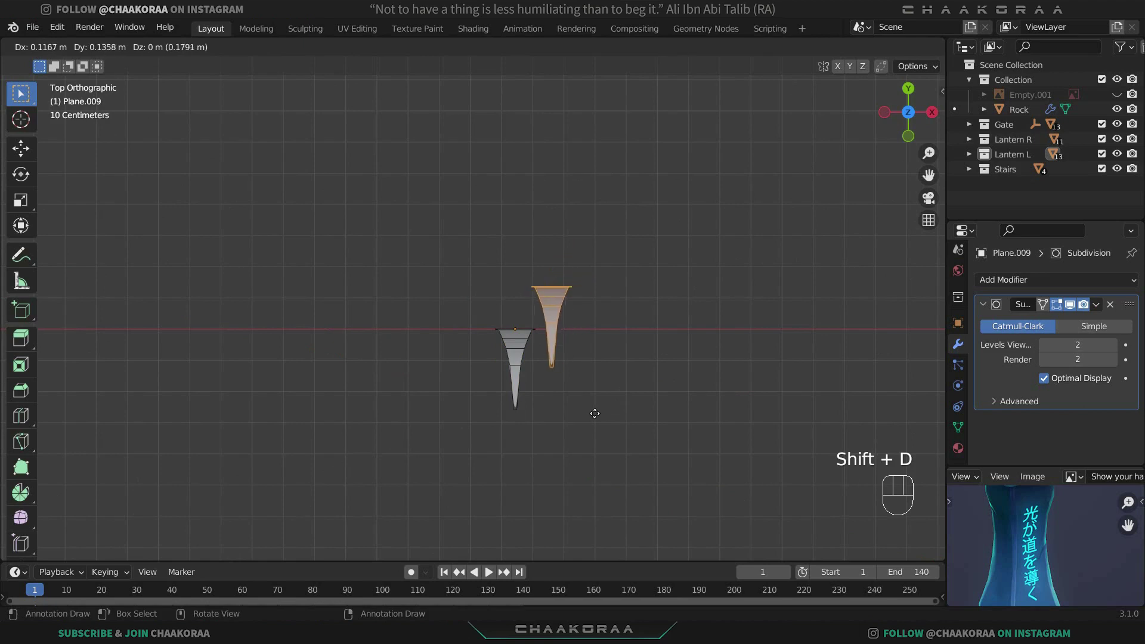
left_click(595, 413)
With proportional editing off, rotate the duplicate to face the opposite way and move it about -0.096 m along X and 0.019 m along Y.
key("r")
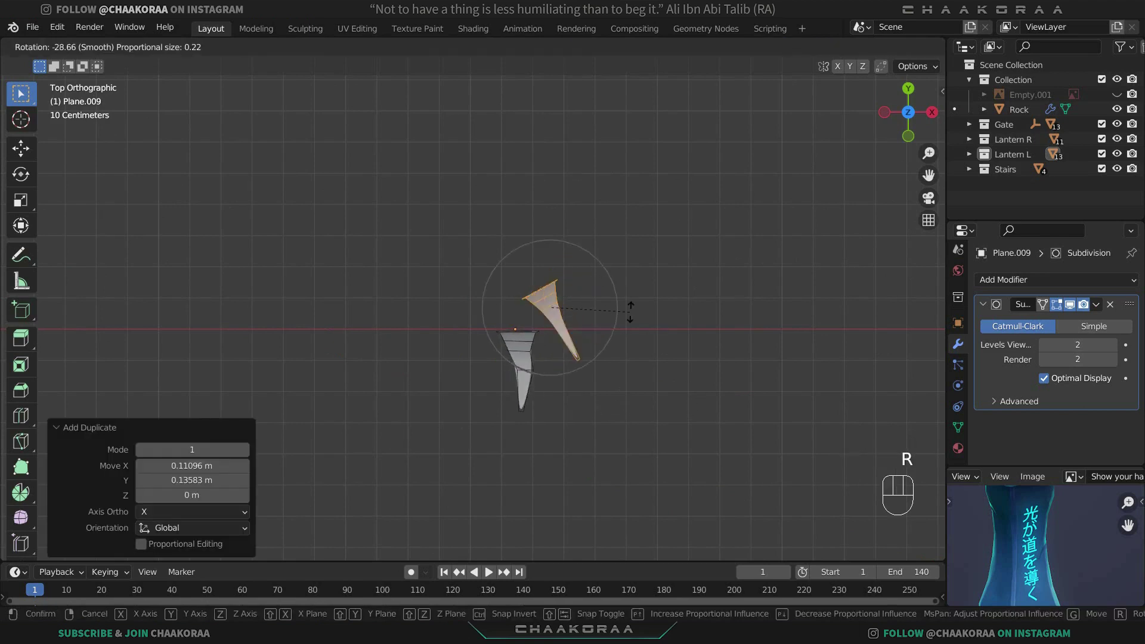
right_click(614, 302)
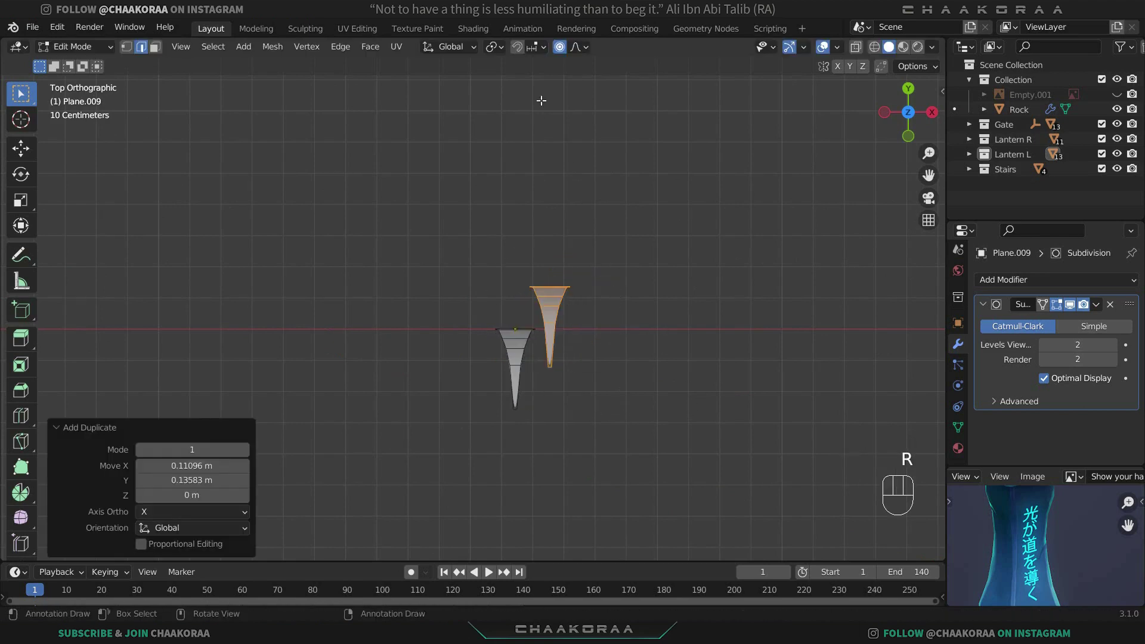
left_click(560, 47)
key("r")
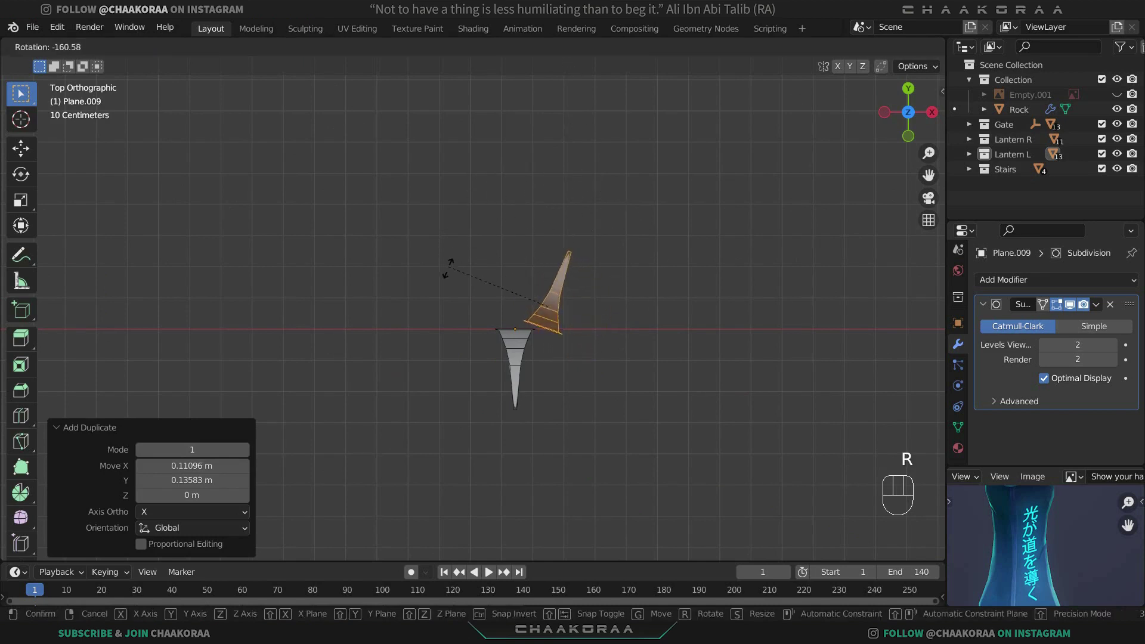
left_click(469, 302)
key("g")
left_click(572, 330)
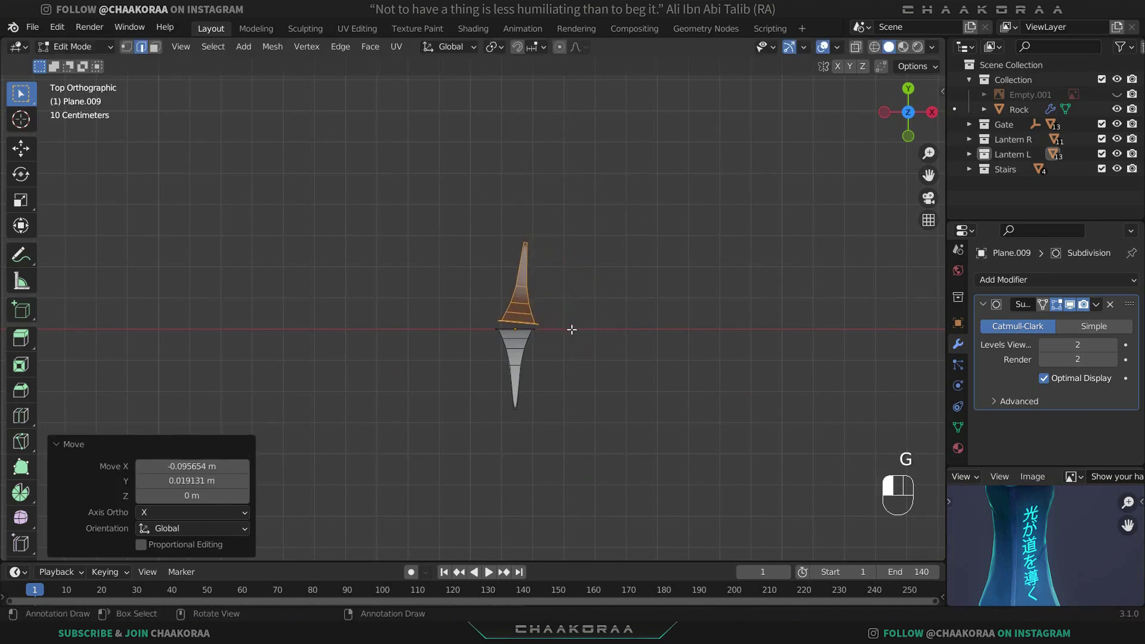
Straighten the duplicate against the original blade's base, moving it about -0.027 m along X and 0.01 m along Y.
key("r")
left_click(608, 313)
key("g")
left_click(608, 318)
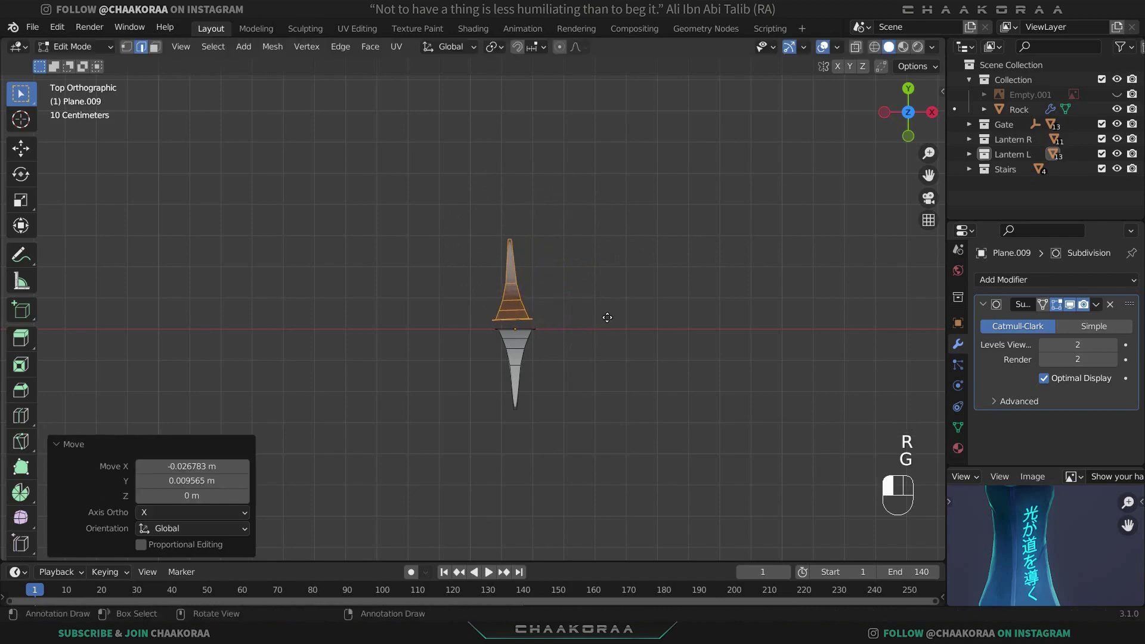
middle_click_drag(608, 317, 526, 299)
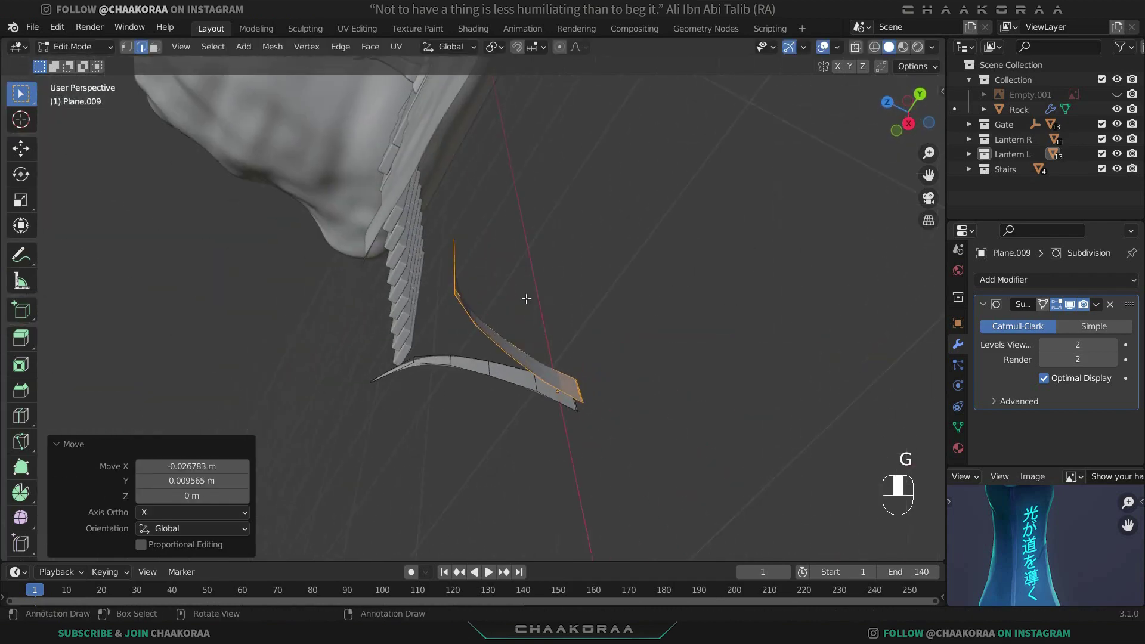
middle_click_drag(177, 218, 545, 279)
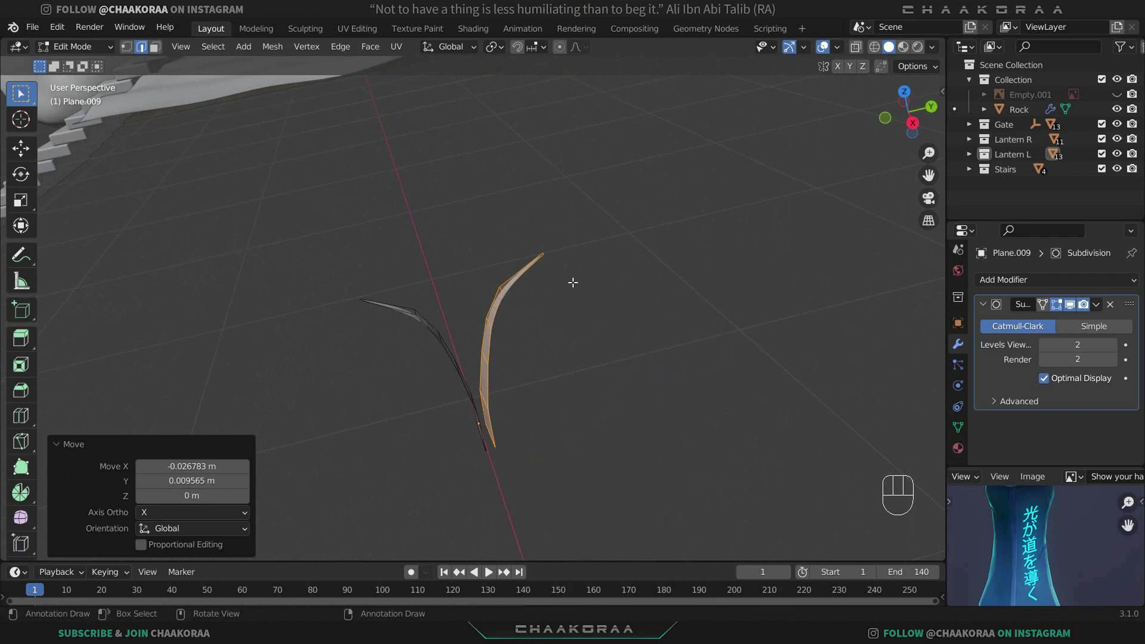
middle_click_drag(389, 409, 473, 342)
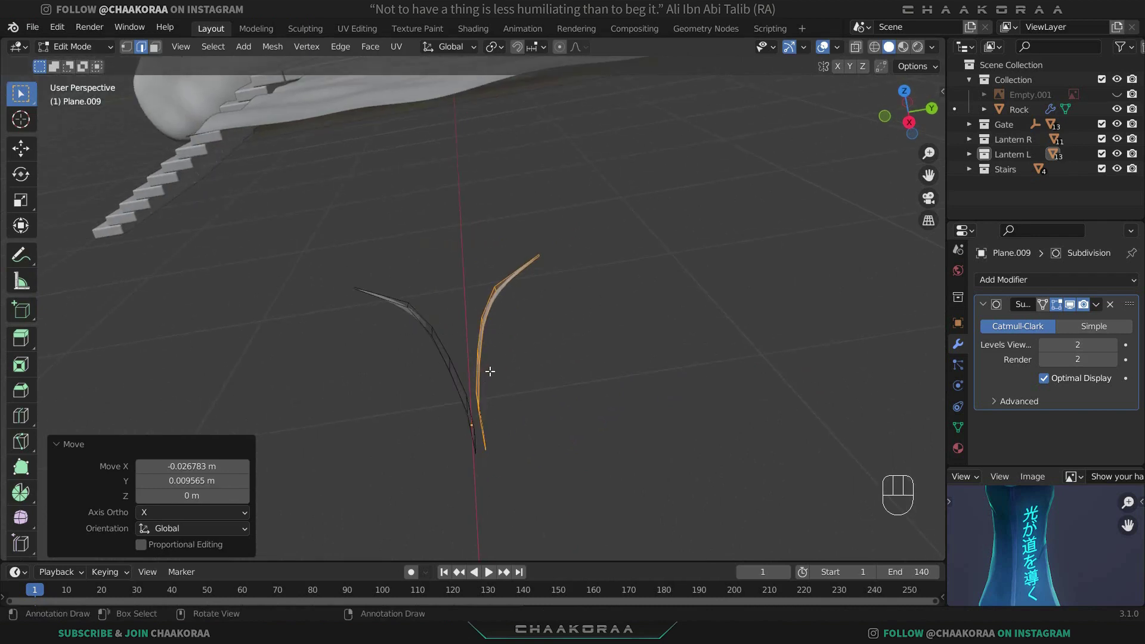
middle_click_drag(490, 371, 495, 311)
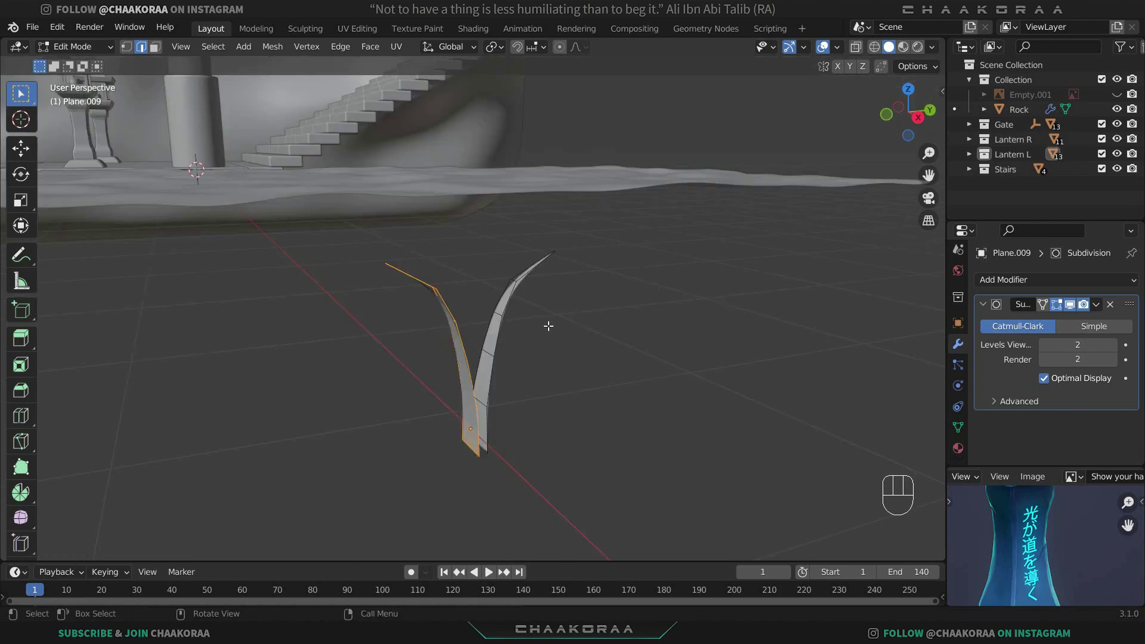
Turn off the Subdivision modifier's viewport display and hide the original blade's geometry.
key("h")
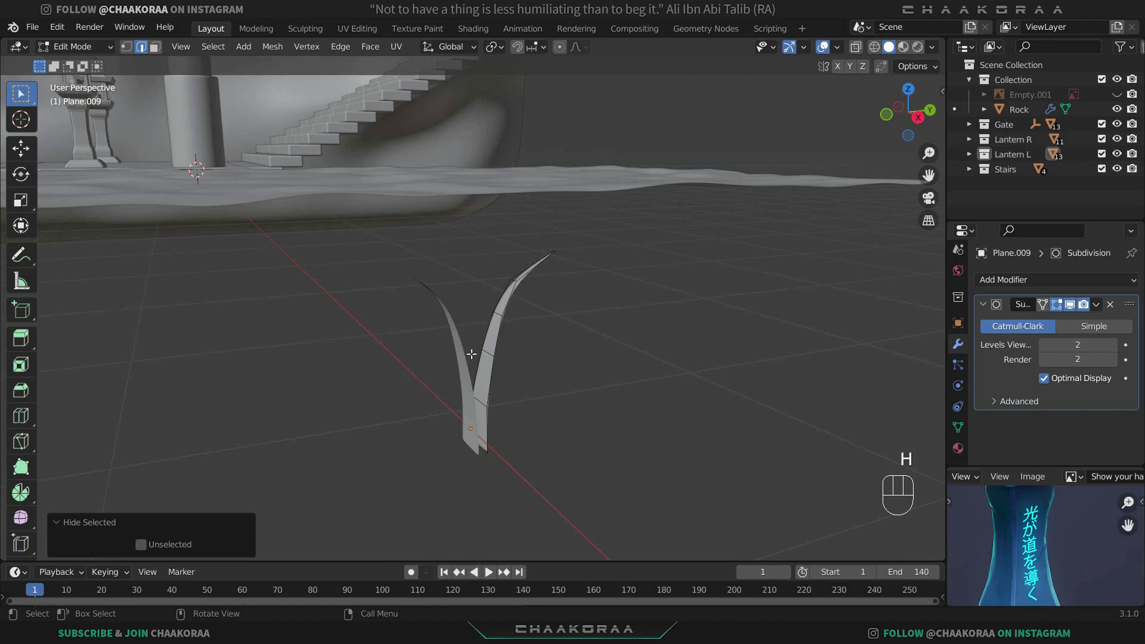
key("ctrl+z")
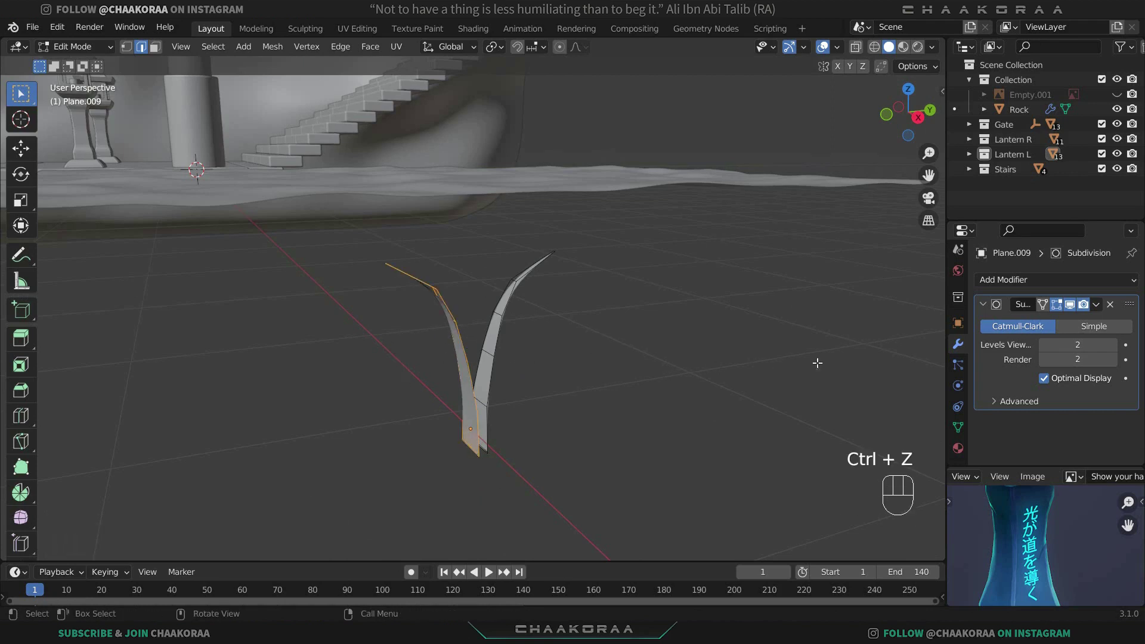
left_click(1073, 305)
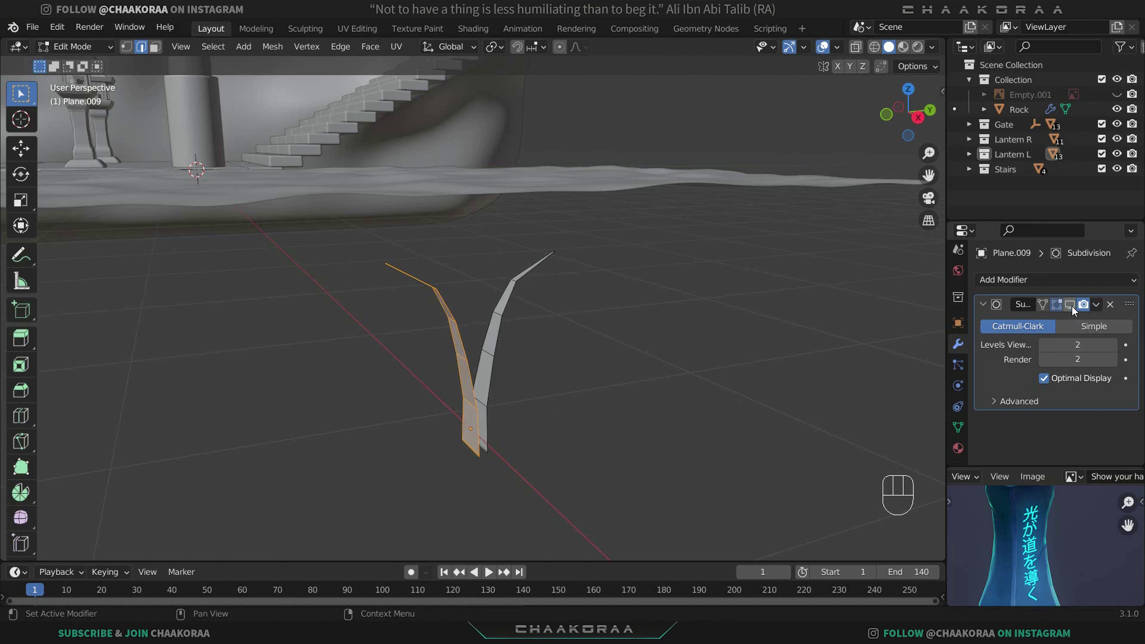
key("h")
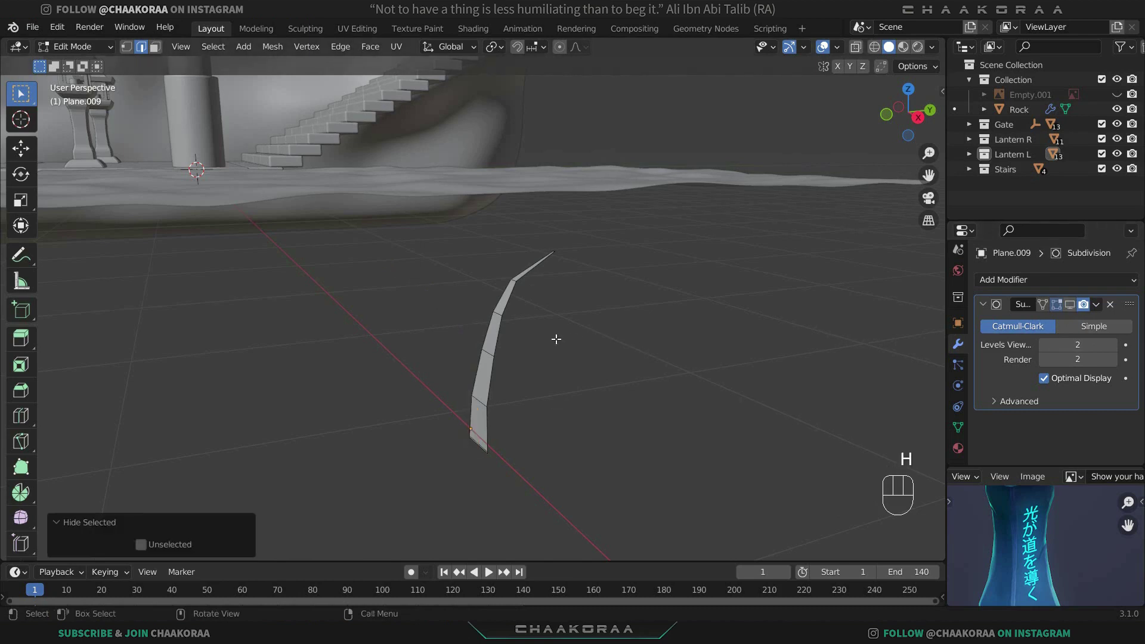
With proportional editing on at size 0.218, move the duplicate's tip about 0.028 m along Y and -0.123 m along Z.
left_click_drag(579, 229, 530, 274)
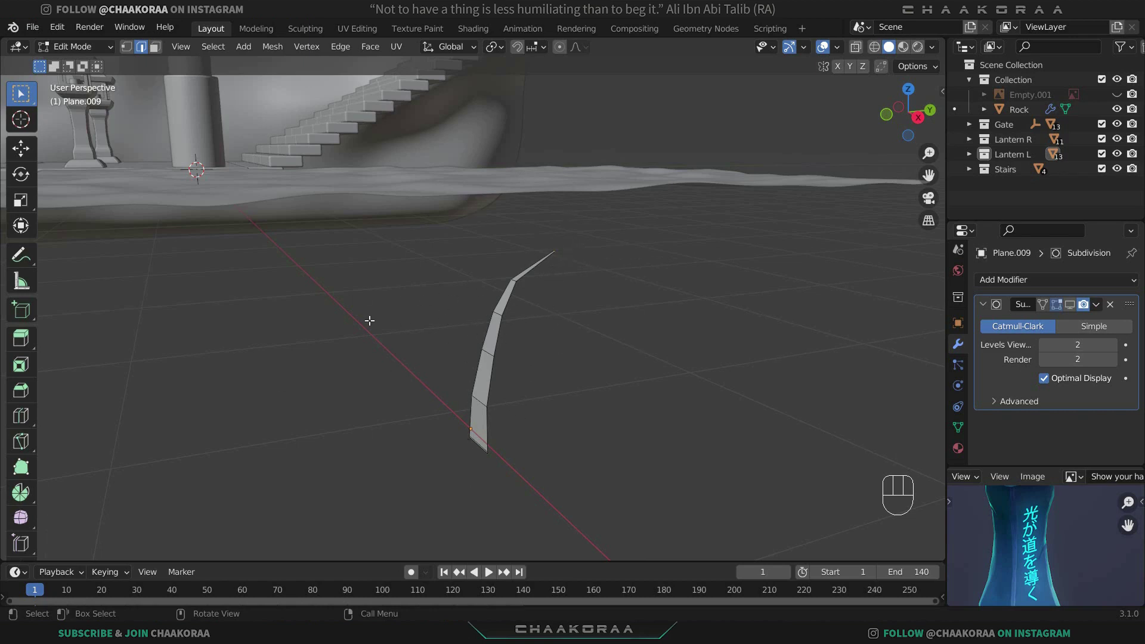
left_click(560, 47)
middle_click_drag(587, 279, 563, 288)
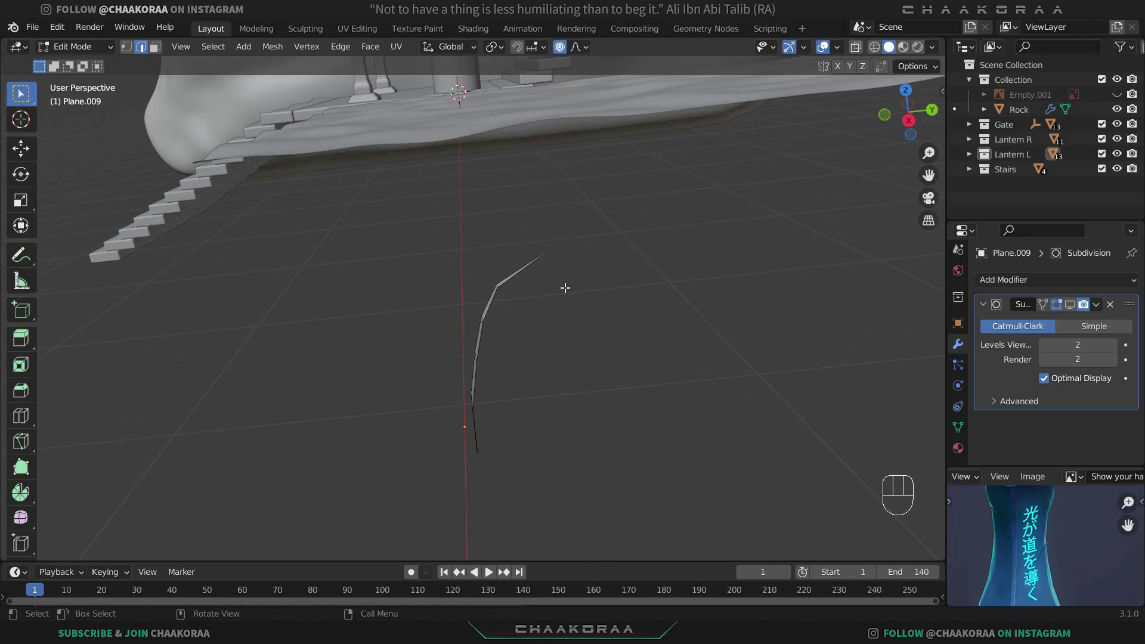
key("g")
key("y")
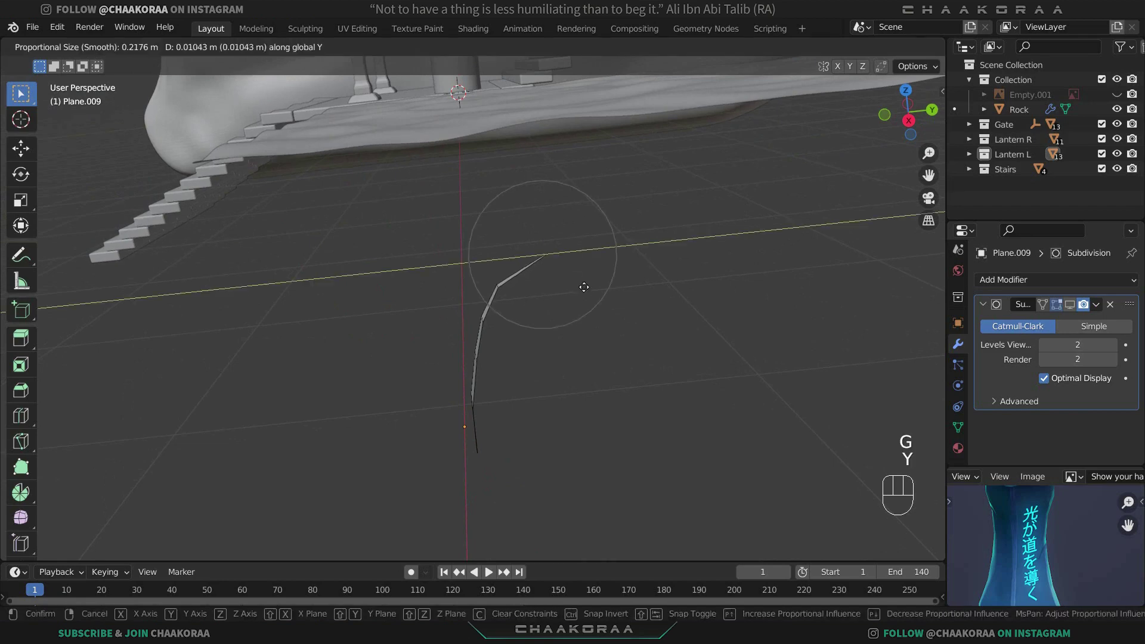
left_click(575, 287)
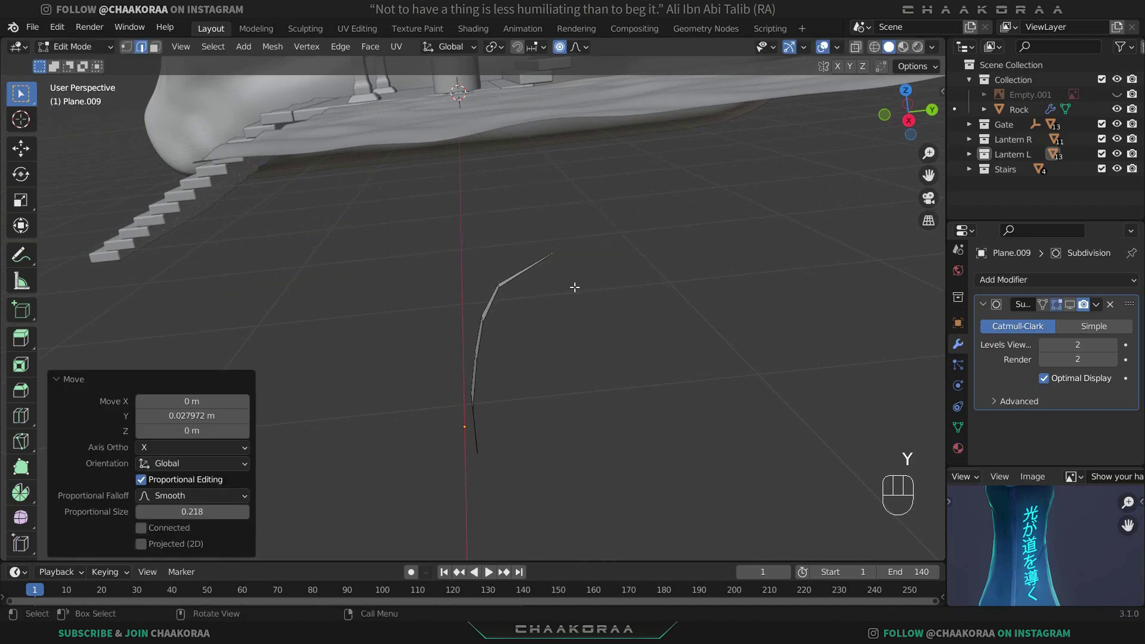
key("g")
key("z")
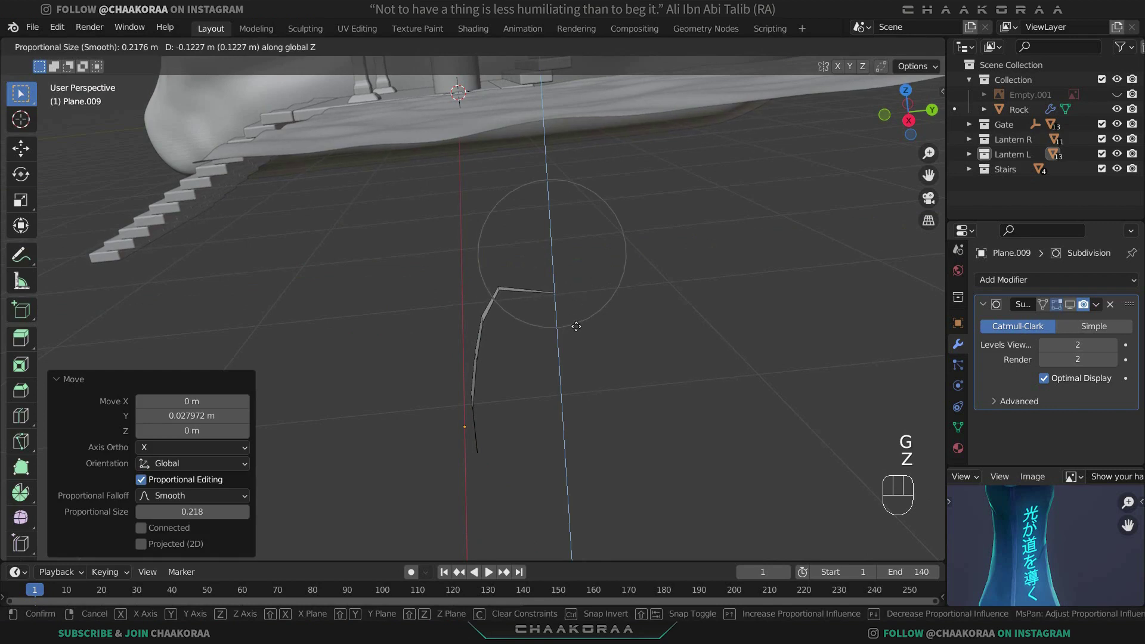
left_click(574, 328)
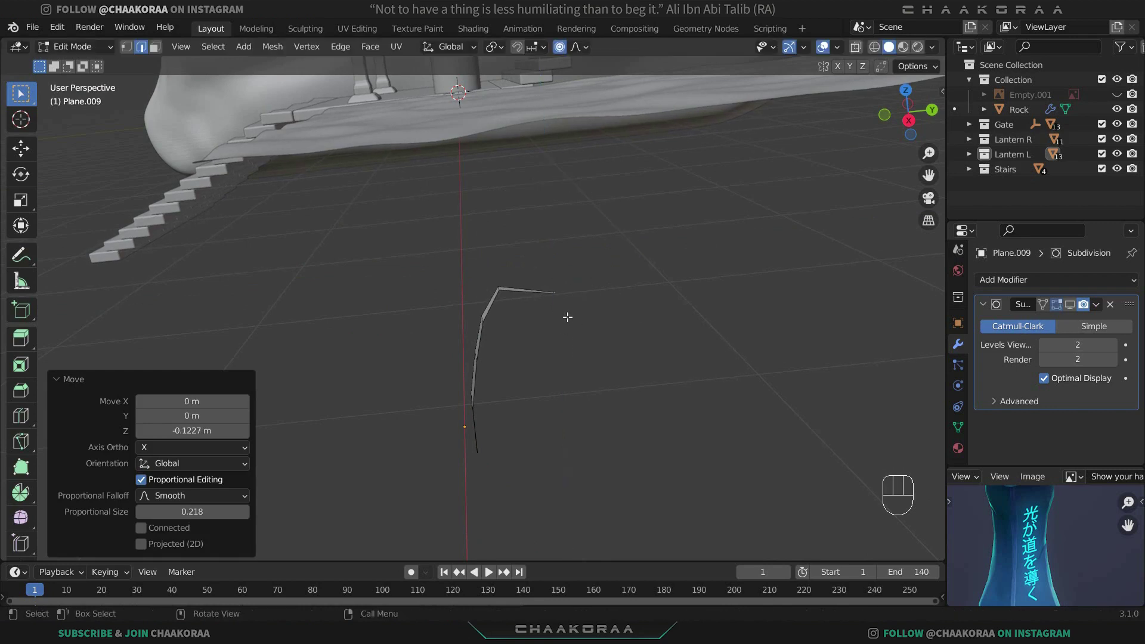
Lower the edge just before the duplicate's tip by about 0.081 m along Z with proportional size 0.218.
left_click(514, 294)
middle_click_drag(531, 330, 601, 368)
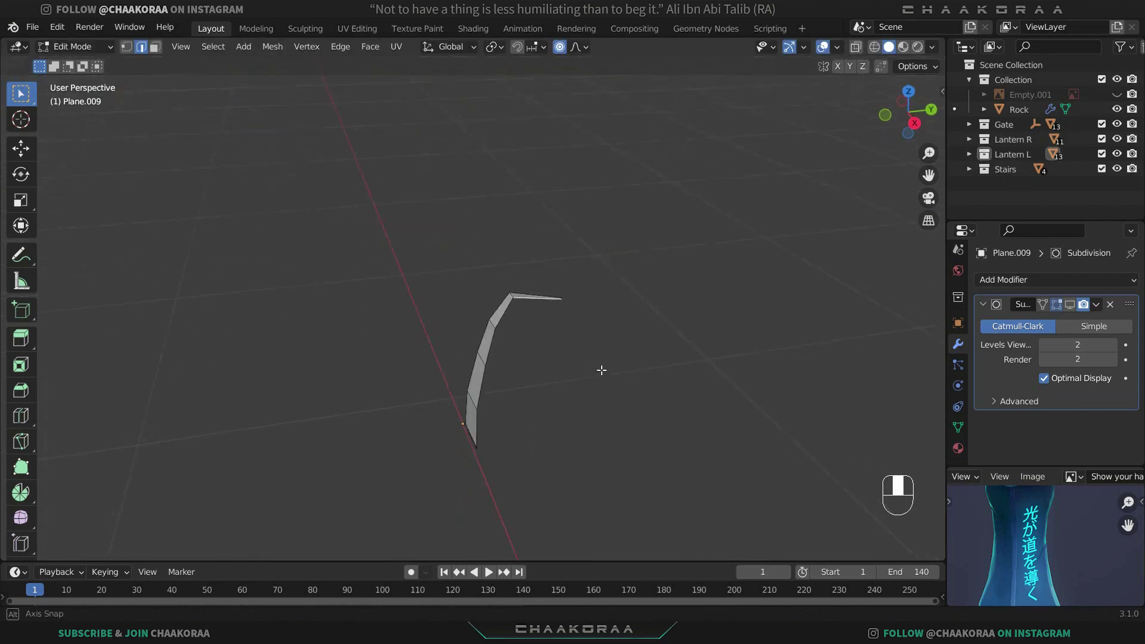
left_click(537, 311)
key("g")
key("z")
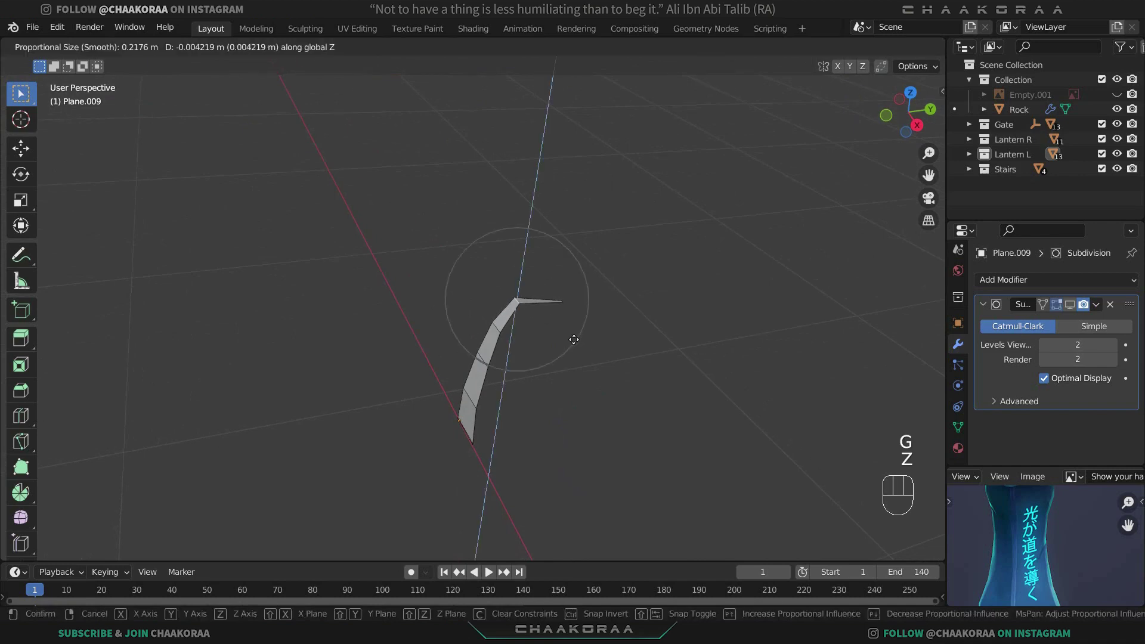
left_click(575, 352)
Select the duplicate blade's upper segments and lower them about 0.076 m along Z.
middle_click_drag(575, 352, 511, 301)
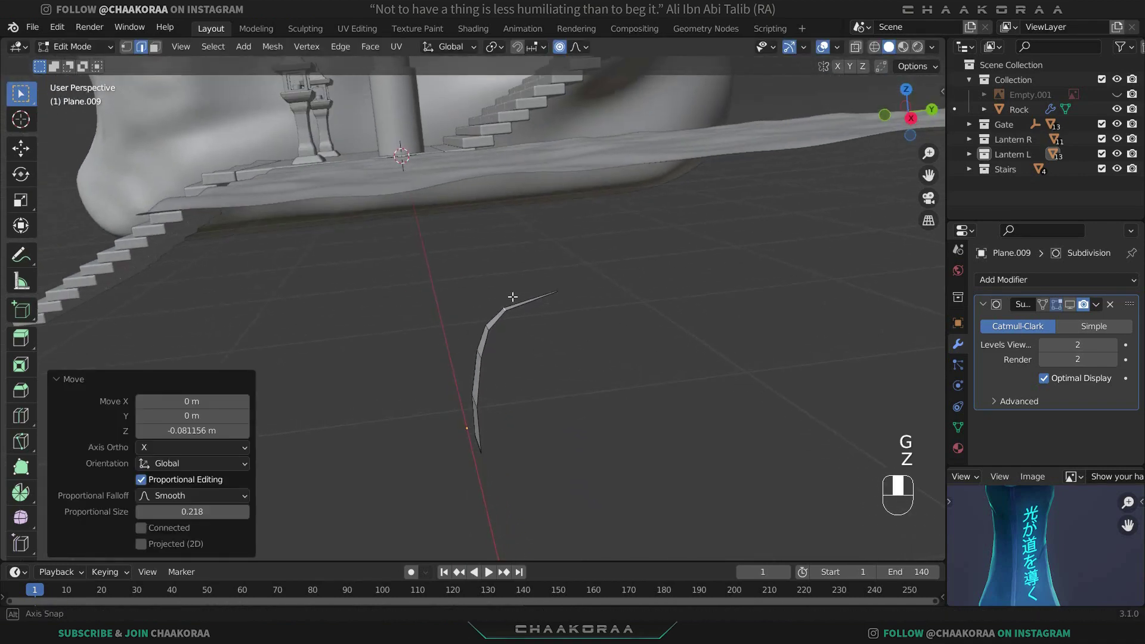
left_click_drag(593, 255, 466, 382)
middle_click_drag(507, 368, 516, 356)
key("g")
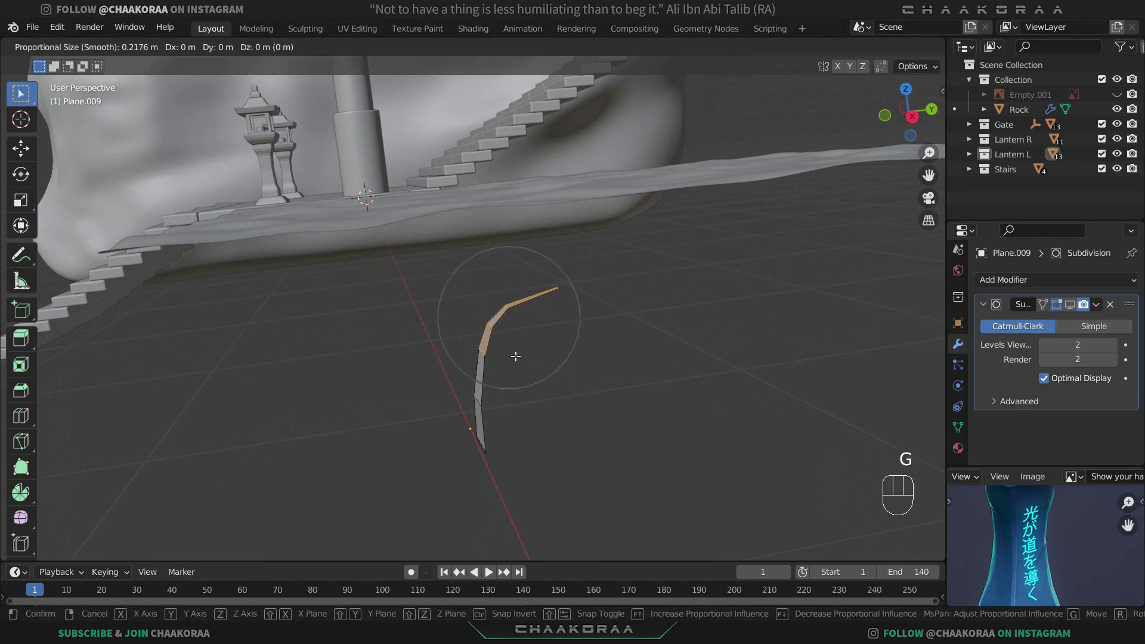
key("z")
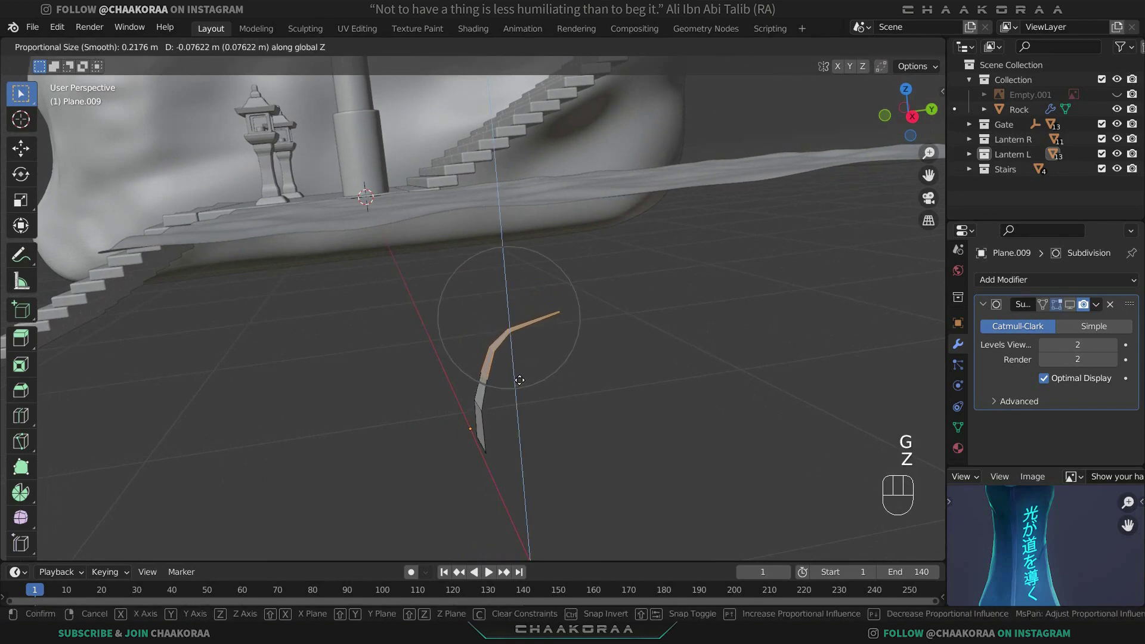
left_click(519, 381)
In right view, rotate the selected upper segments about 11.1° and move them about 0.05 m along Y.
key("KP_3")
scroll(520, 380, "up", 2)
middle_click_drag(520, 380, 558, 276, "shift")
key("r")
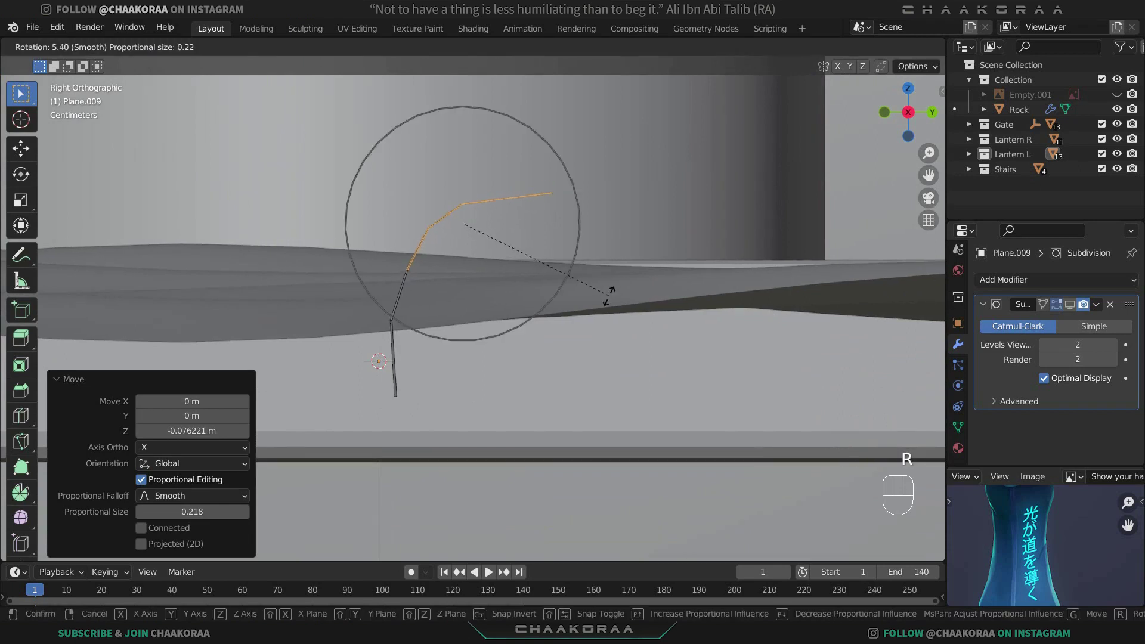
left_click(566, 321)
key("g")
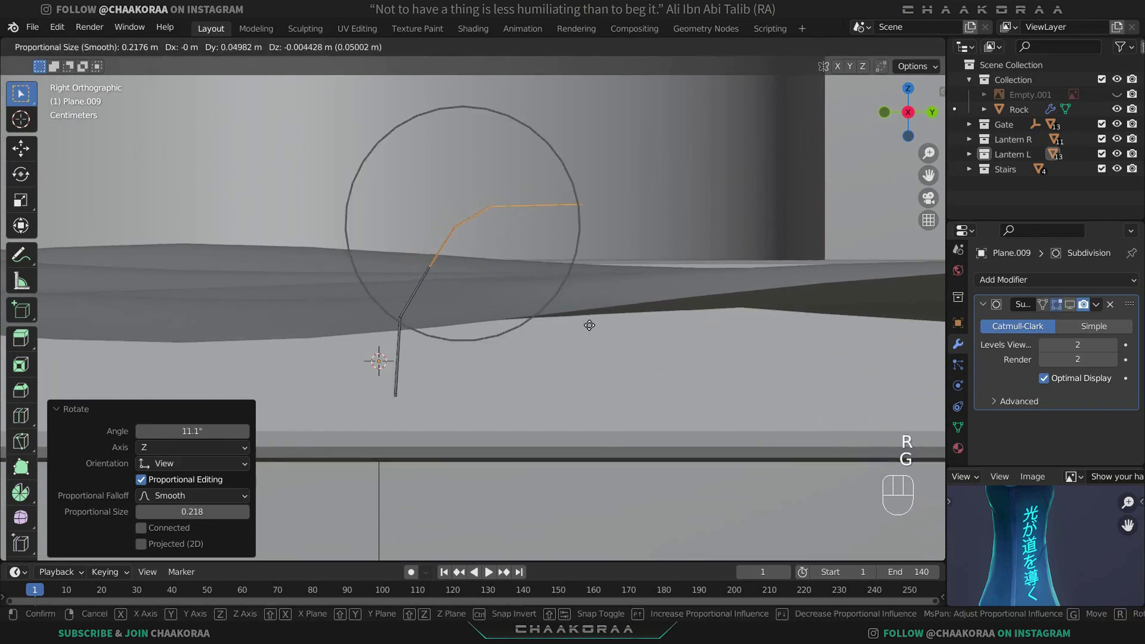
left_click(589, 325)
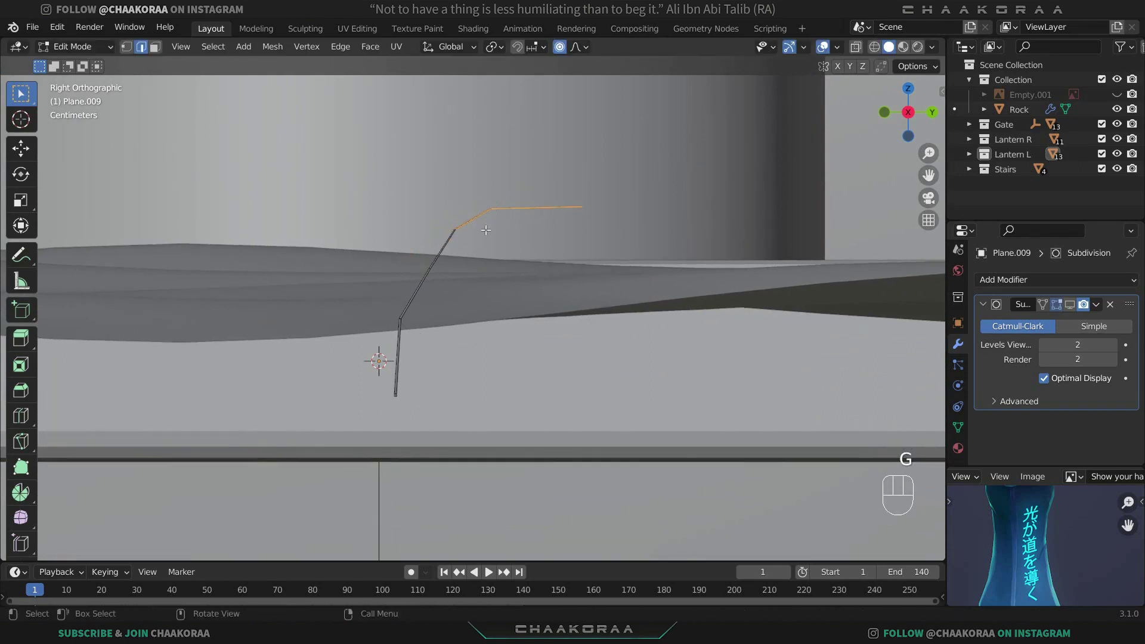
With proportional editing off, move the edge just before the duplicate blade's tip slightly outward along Y and up along Z.
middle_click_drag(494, 210, 498, 256)
key("KP_Divide")
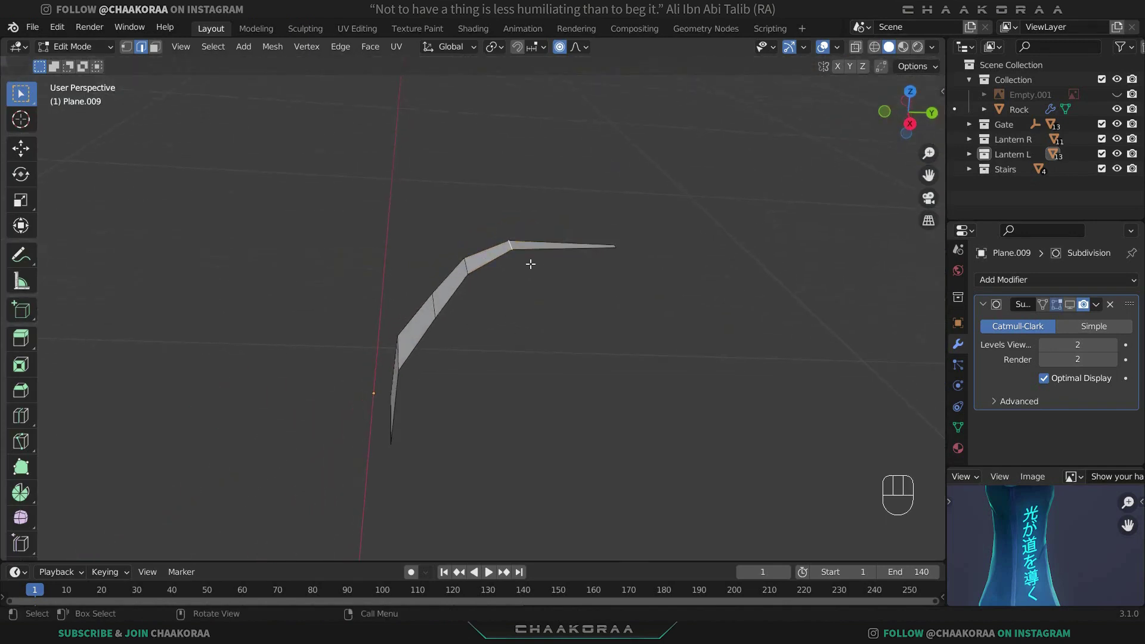
key("KP_3")
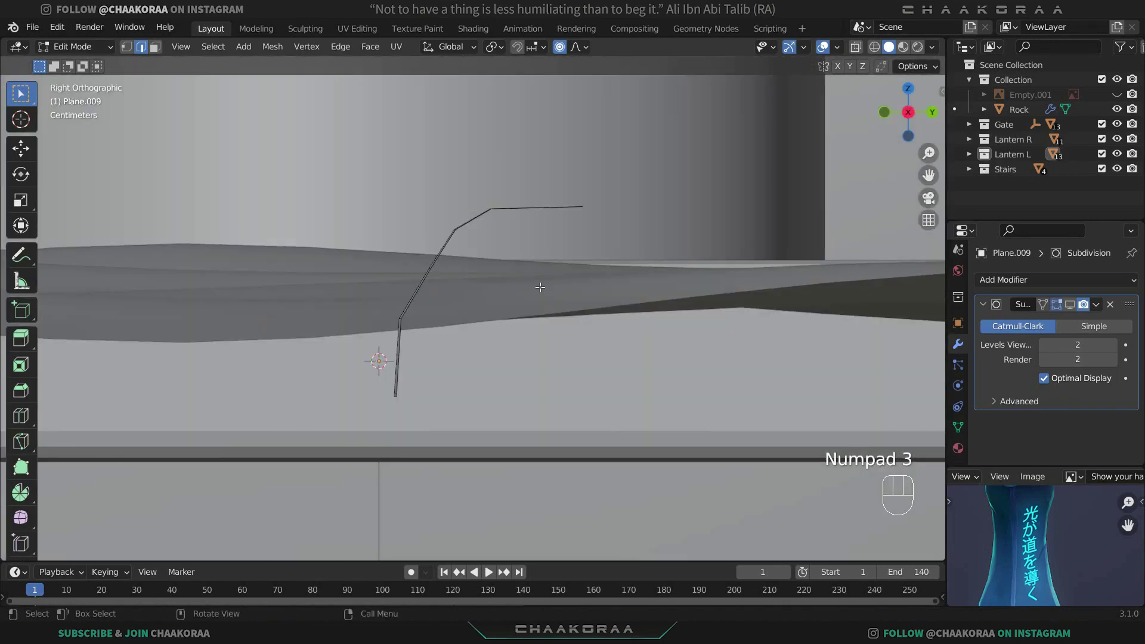
key("g")
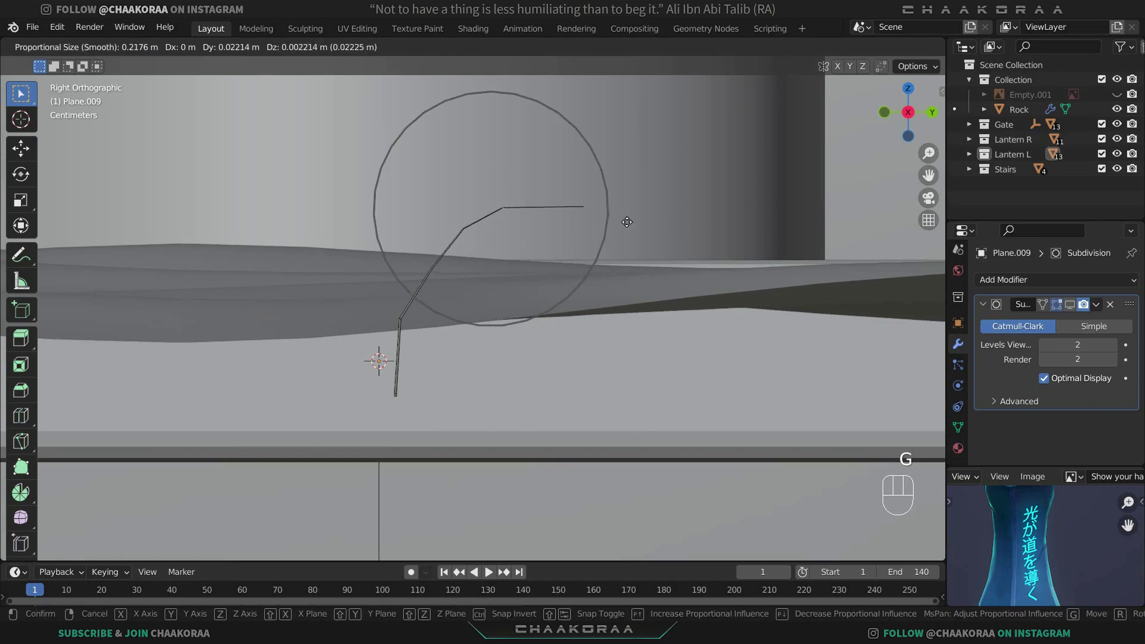
right_click(629, 113)
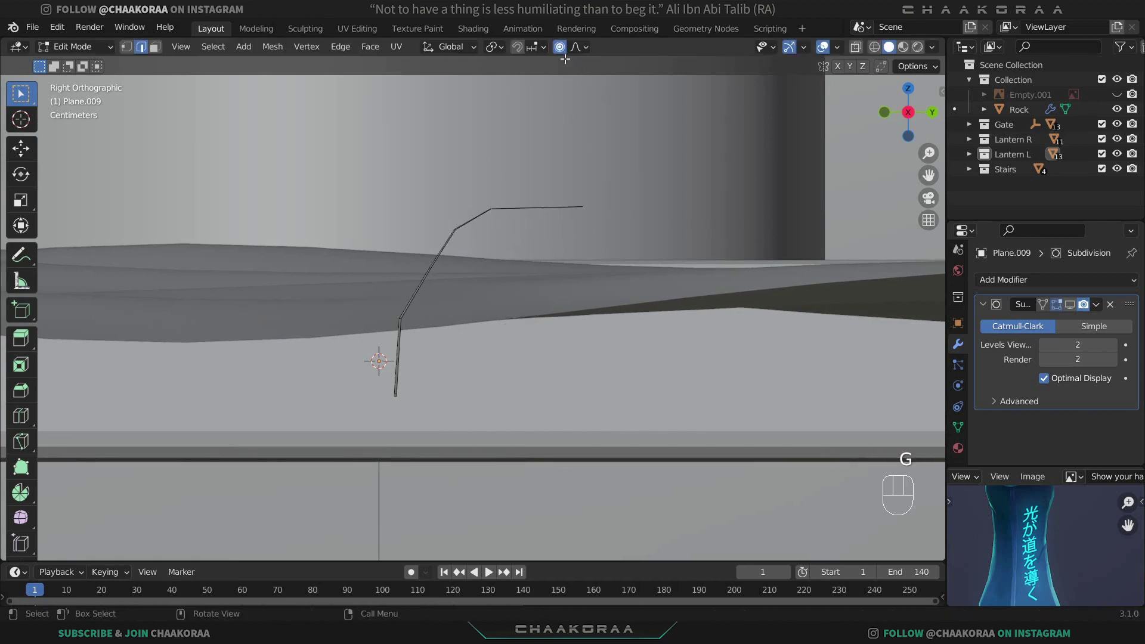
key("g")
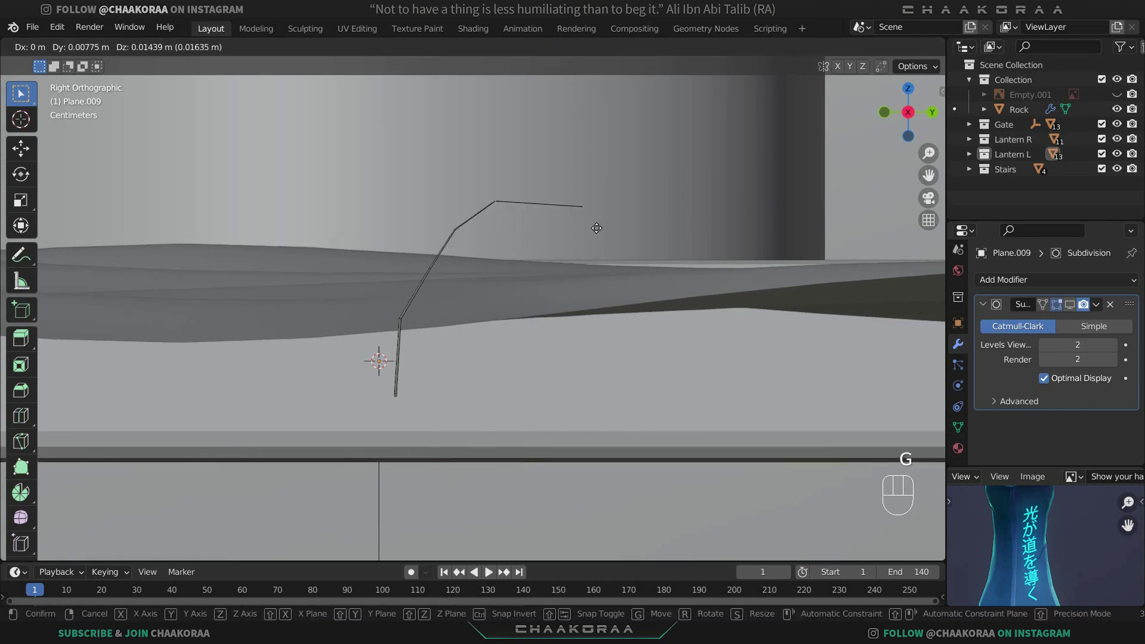
left_click(600, 226)
left_click(615, 222)
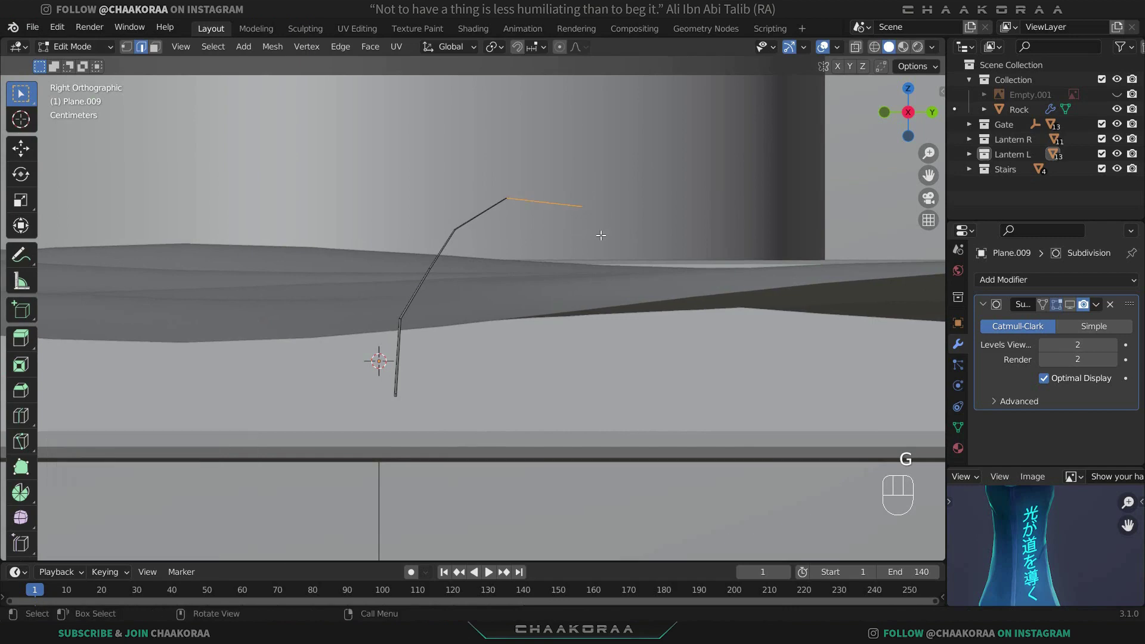
In right view, move the duplicate blade's tip edge about -0.019 m along Y and 0.01 m along Z without proportional editing.
middle_click_drag(601, 236, 614, 253)
left_click_drag(621, 226, 605, 265)
middle_click_drag(624, 256, 615, 263)
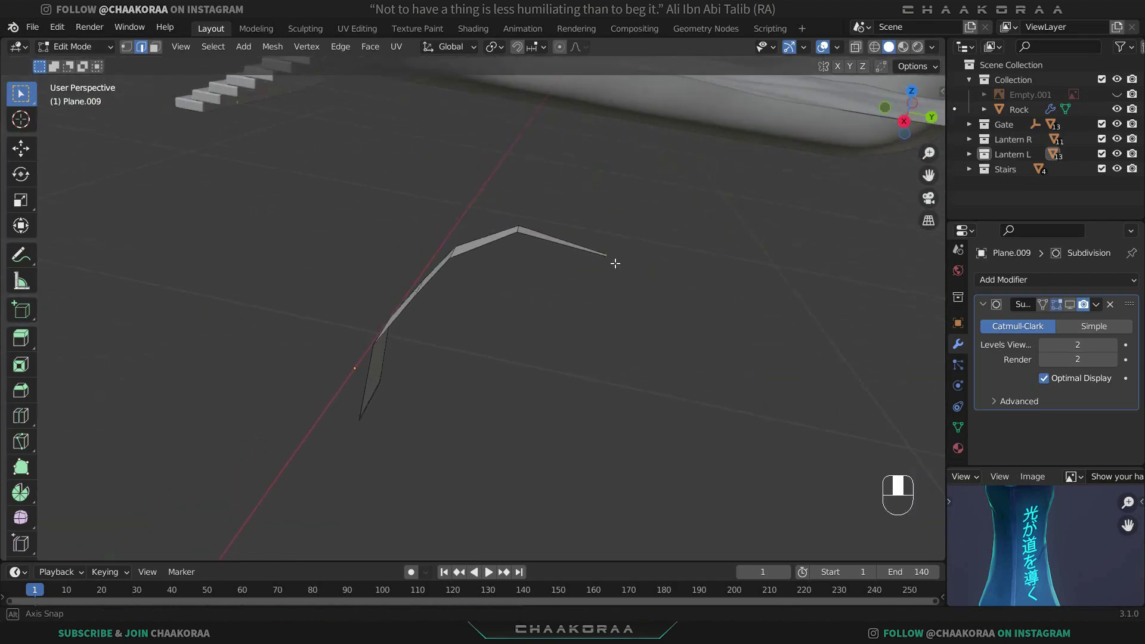
key("KP_3")
key("g")
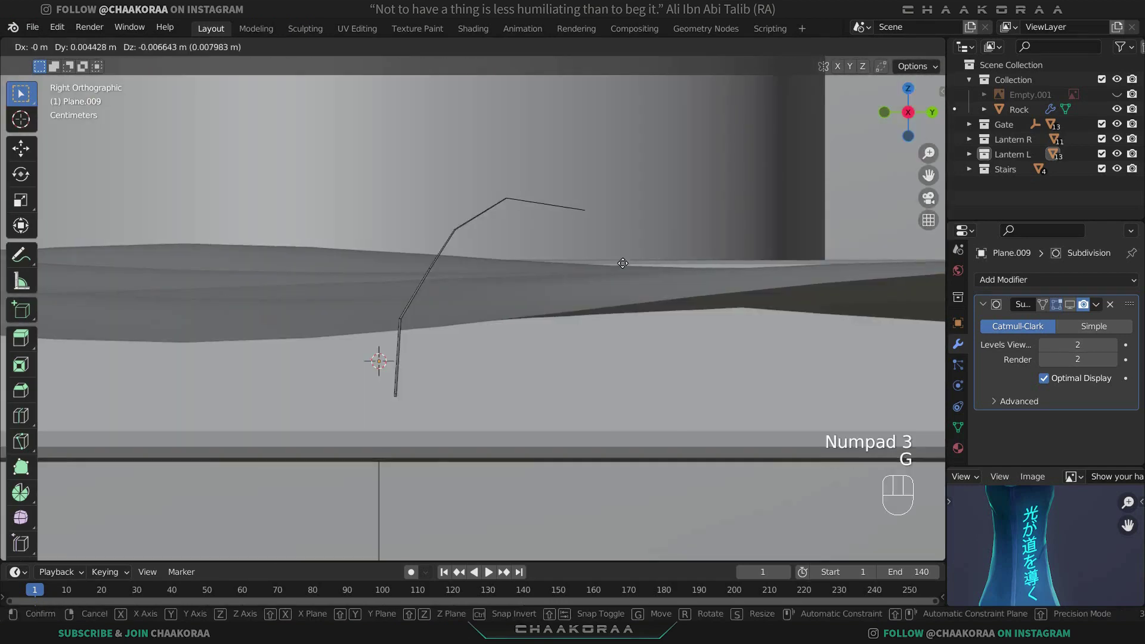
left_click(610, 251)
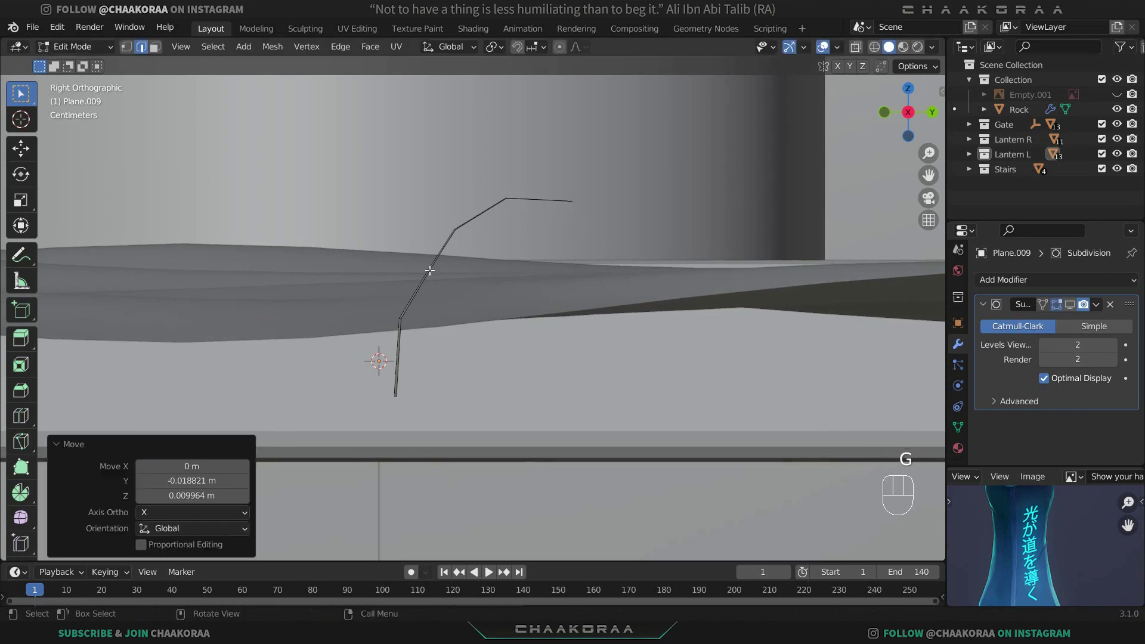
With proportional editing on at size 0.218, move the blade's middle edge about -0.021 m along Y and 0.011 m along Z.
middle_click_drag(528, 220, 553, 298)
key("KP_3")
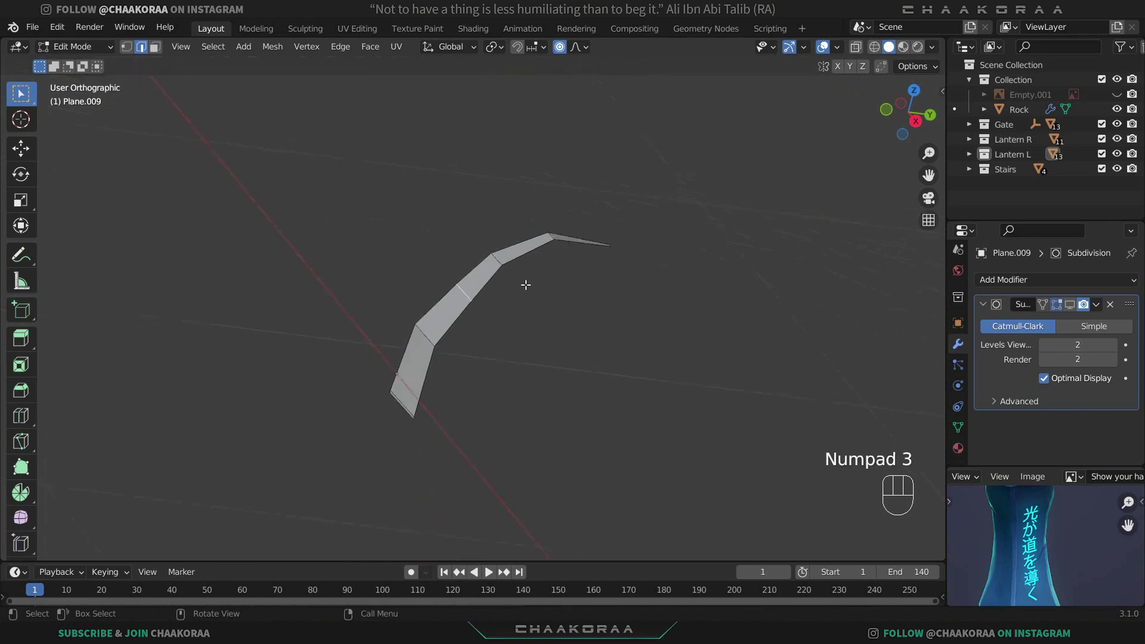
key("g")
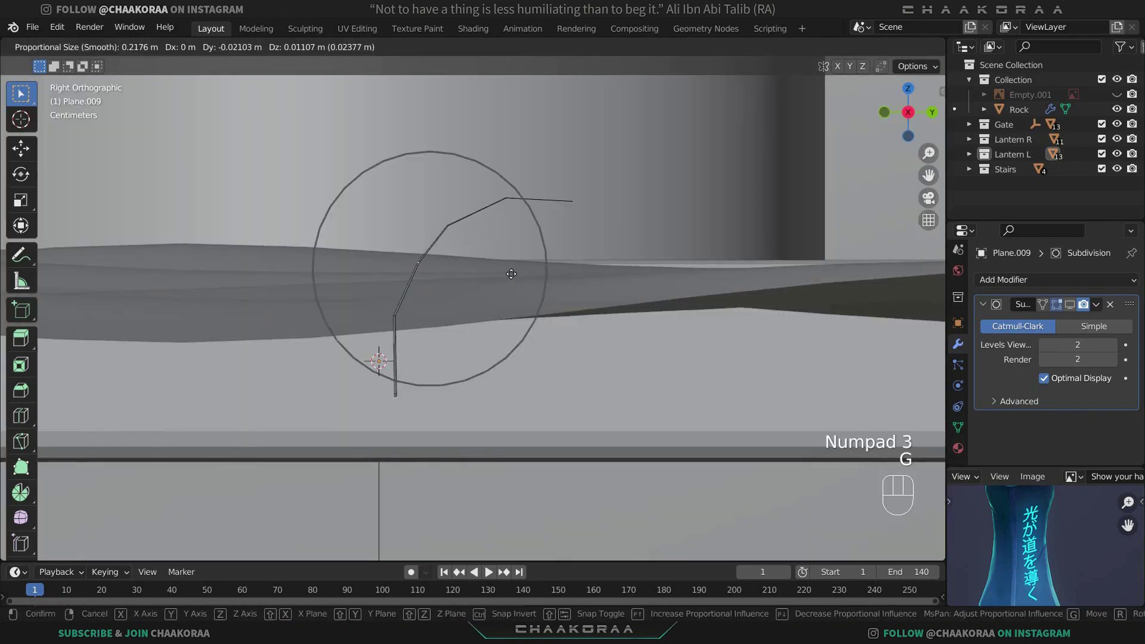
left_click(512, 274)
Select several cross edges along the blade and move them about 0.011 m along Y and -0.046 m along Z with proportional size 0.218.
middle_click_drag(566, 206, 676, 334)
left_click(553, 277, "shift")
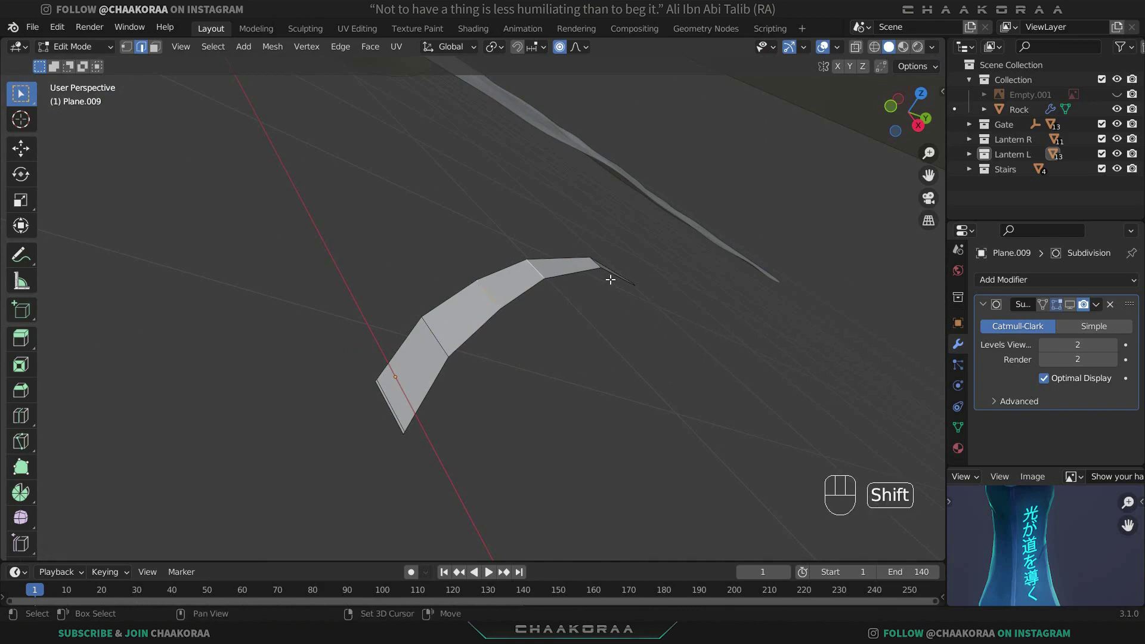
middle_click_drag(610, 279, 465, 322)
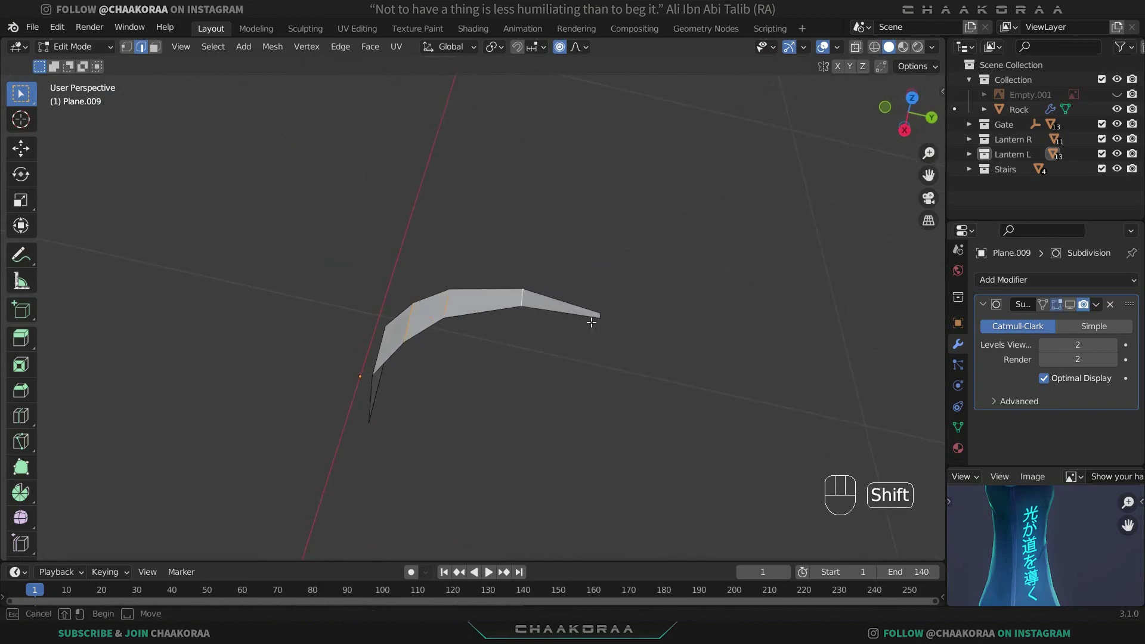
middle_click_drag(573, 373, 618, 269)
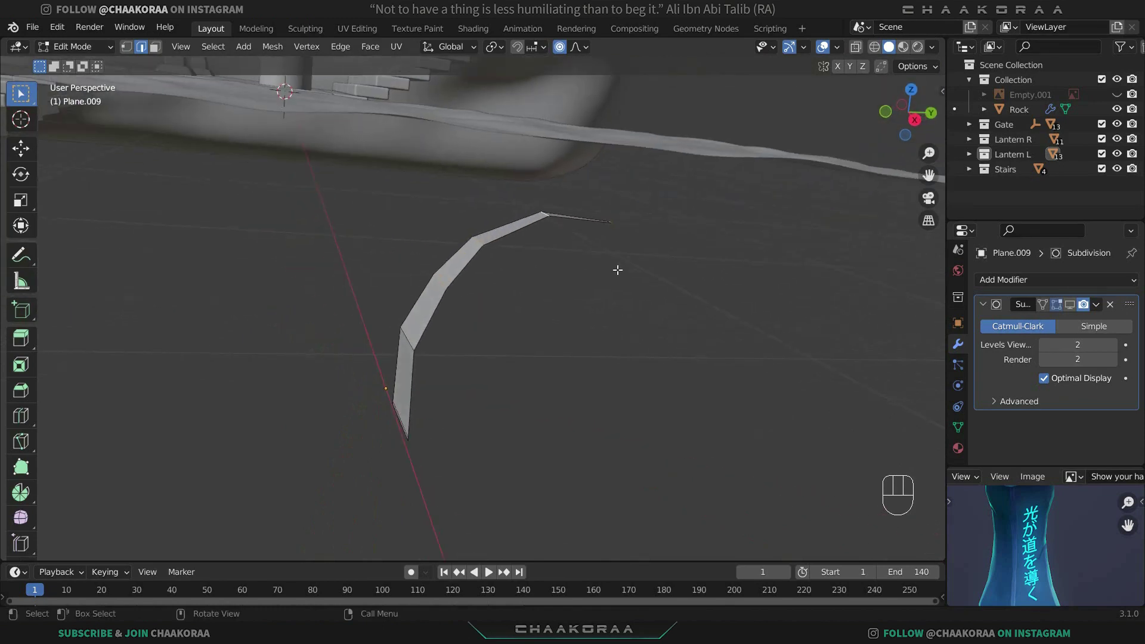
key("KP_3")
key("g")
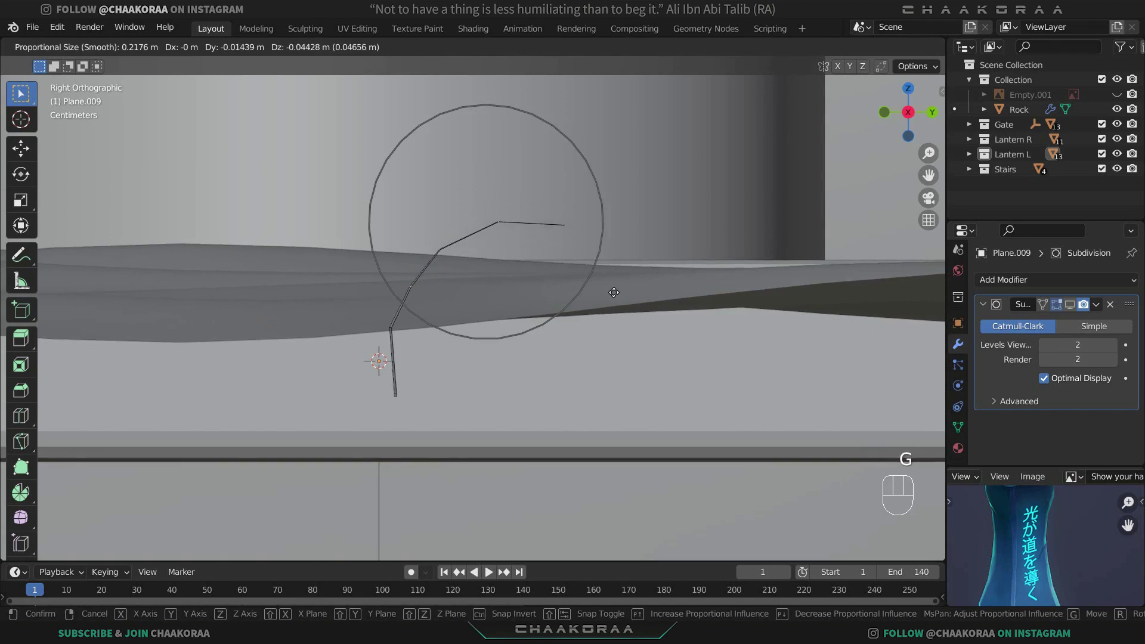
left_click(623, 295)
middle_click_drag(551, 283, 558, 340)
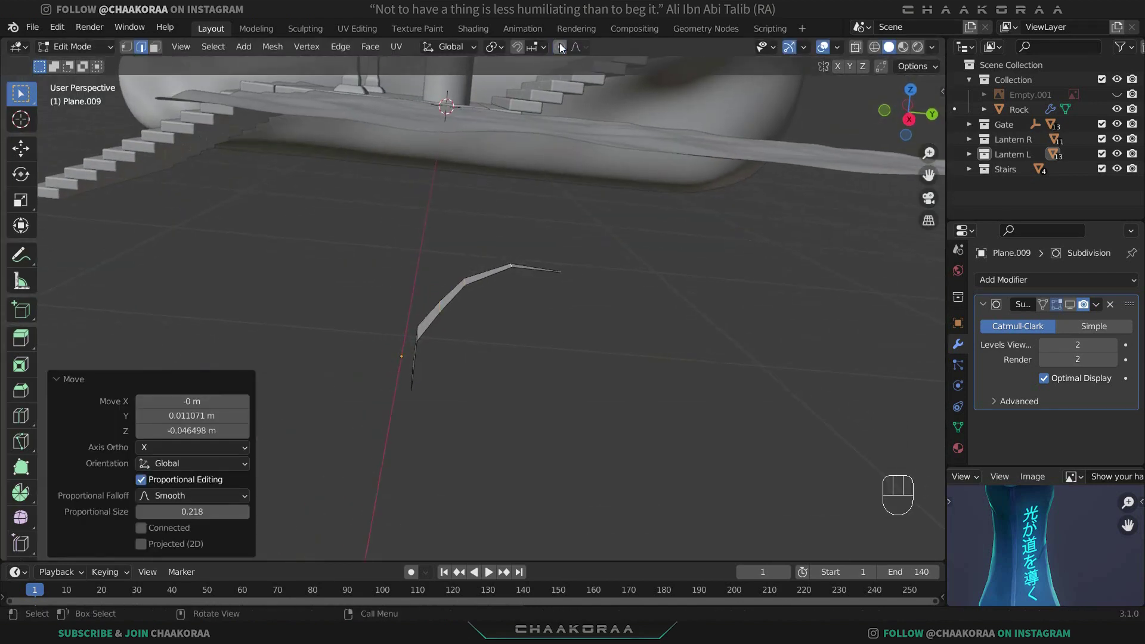
Reveal the hidden original blade, then in top view move the whole reshaped blade about 0.003 m along X and -0.013 m along Y.
key("alt+h")
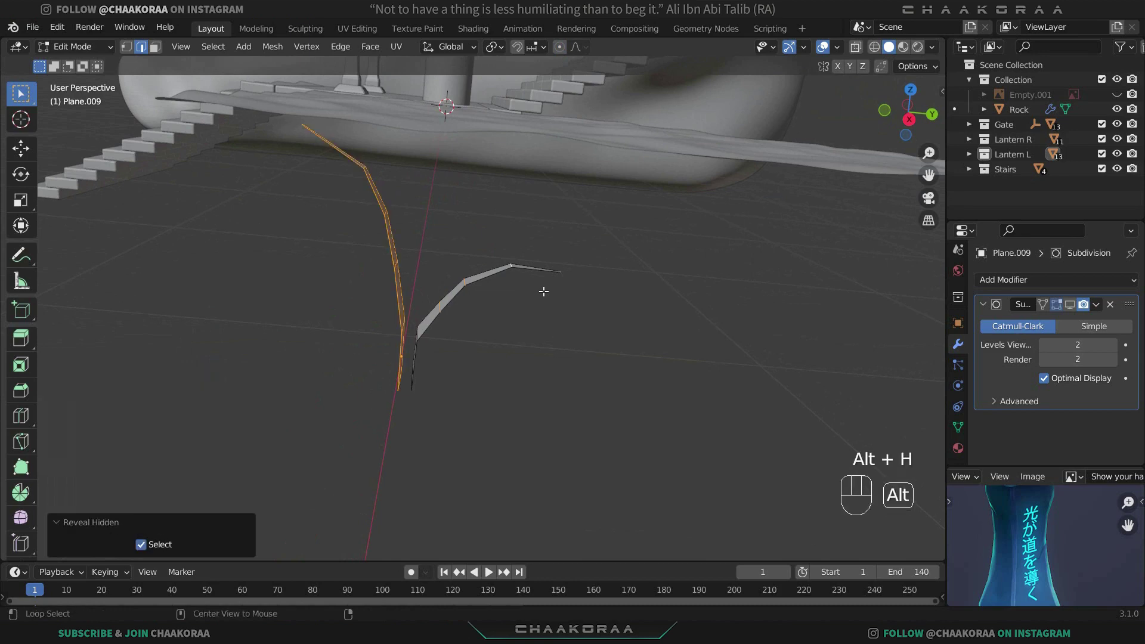
middle_click_drag(482, 291, 507, 291)
middle_click_drag(433, 360, 555, 286)
middle_click_drag(472, 354, 452, 296)
key("l")
key("KP_7")
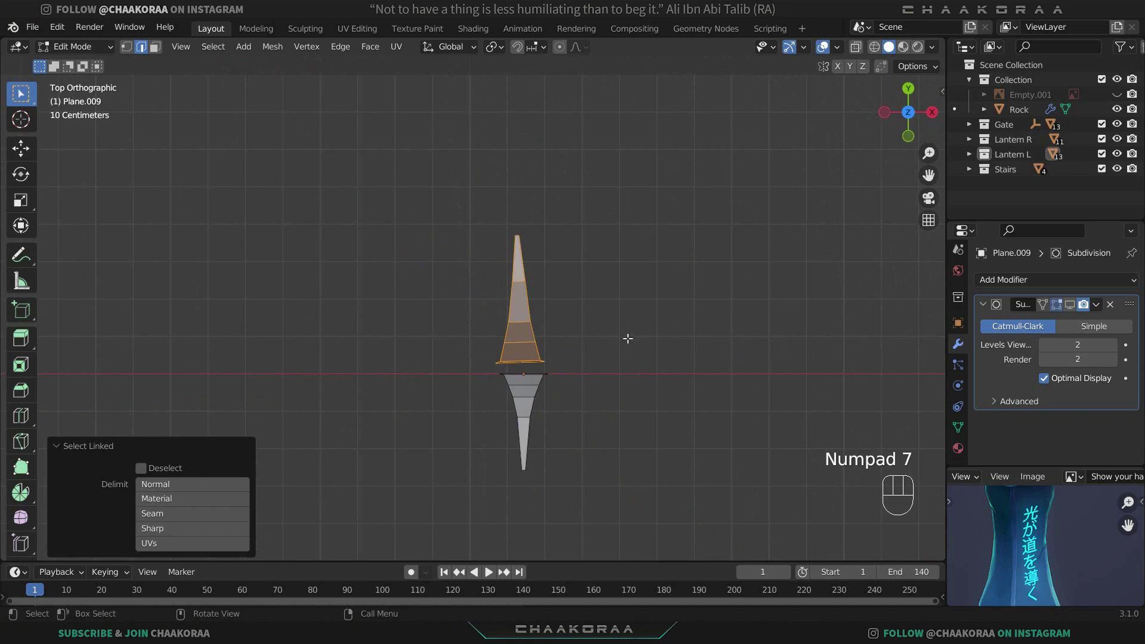
key("g")
left_click(604, 382)
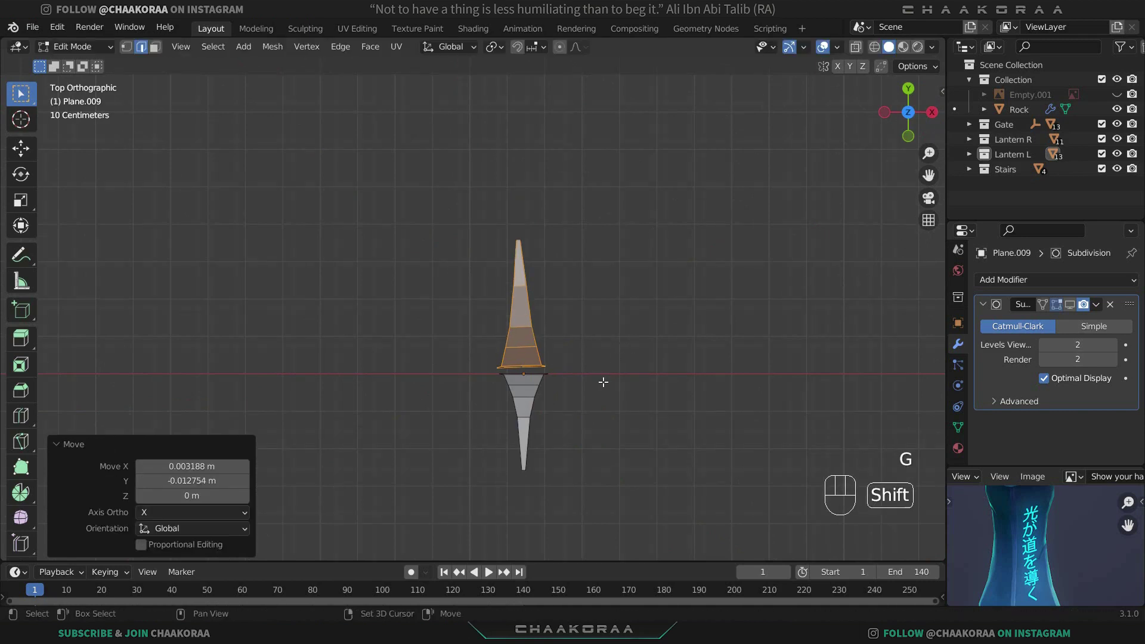
Duplicate the reshaped blade about 0.155 m along X, rotate it clockwise to point diagonally, and move it 0.011 m along X and -0.056 m along Y.
middle_click_drag(604, 382, 552, 329, "shift")
key("shift+d")
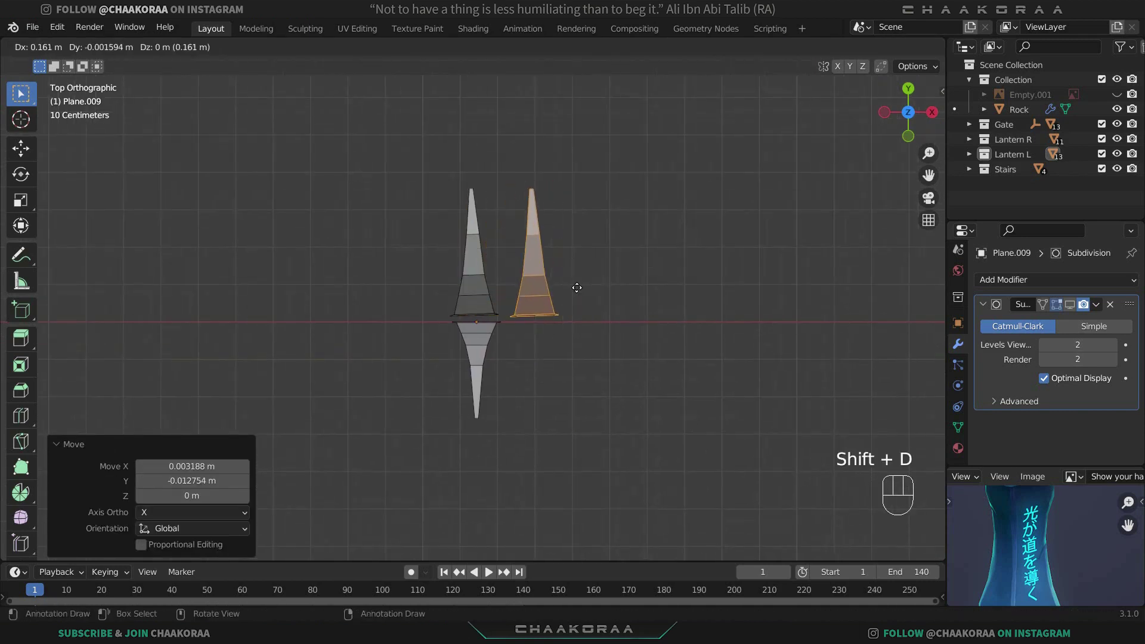
left_click(577, 287)
key("r")
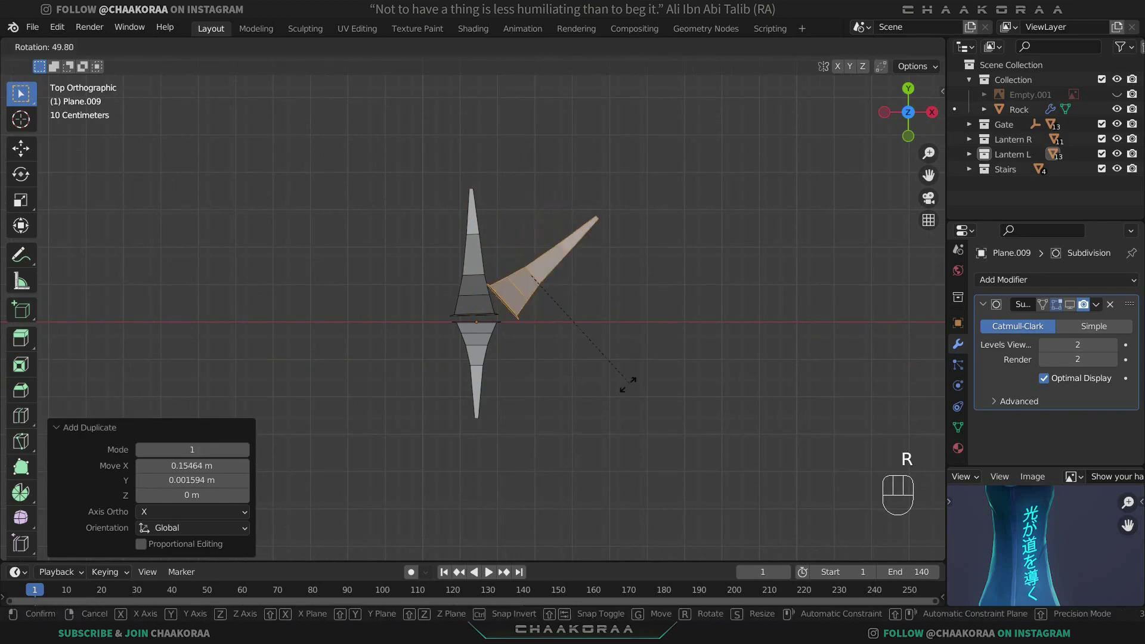
left_click(593, 331)
key("g")
left_click(601, 352)
Isolate the new diagonal blade by hiding the other two blades.
middle_click_drag(578, 345, 417, 277)
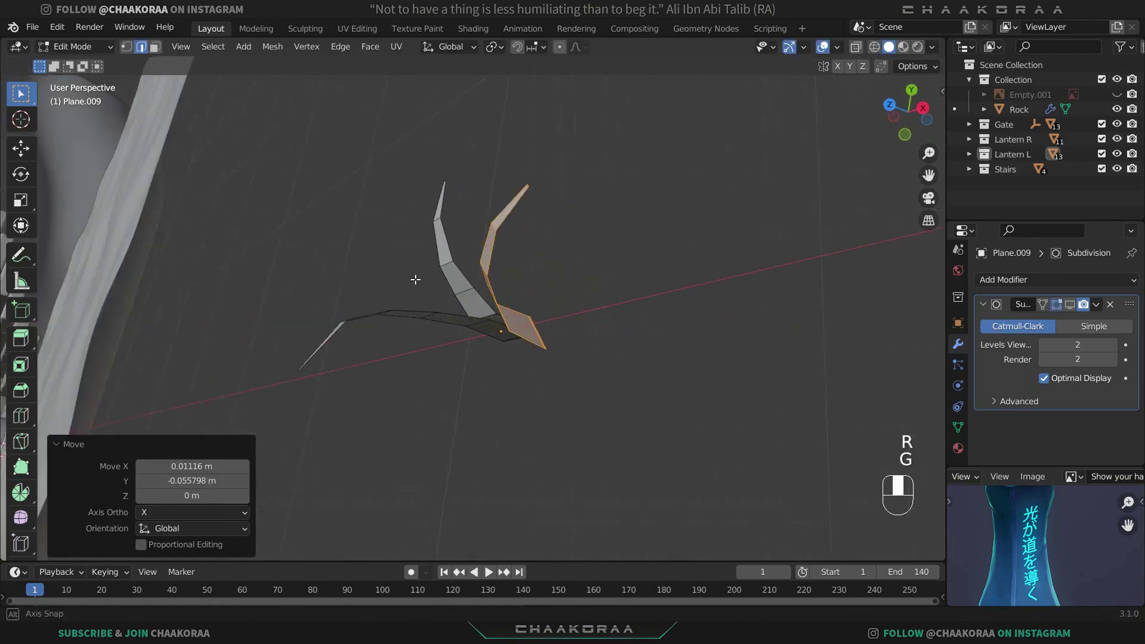
middle_click_drag(652, 312, 689, 211)
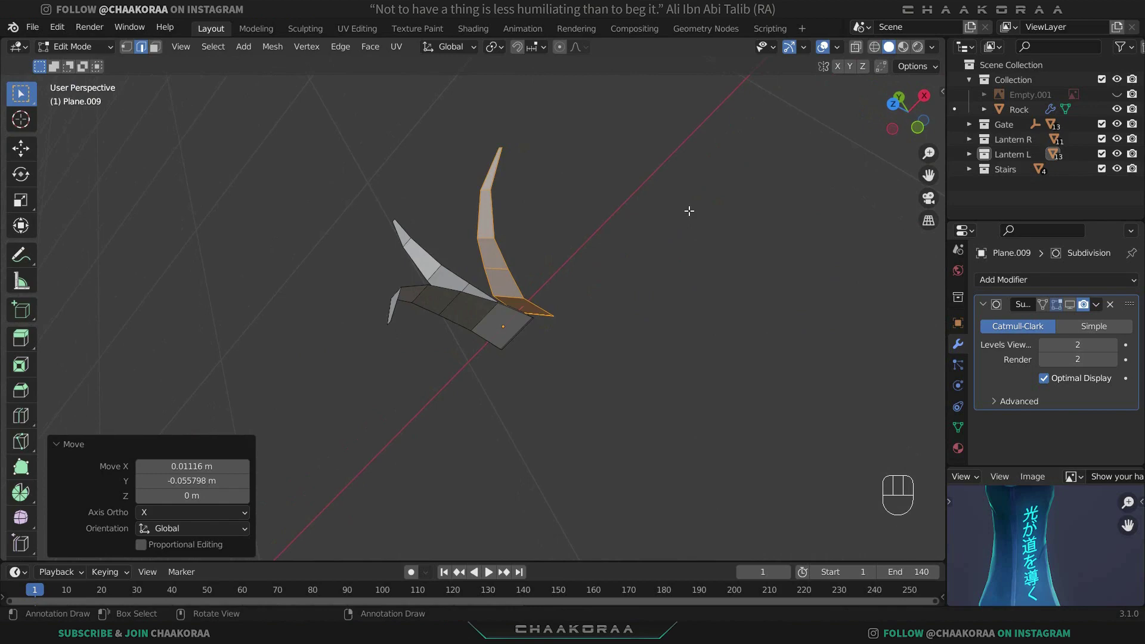
middle_click_drag(774, 332, 570, 303)
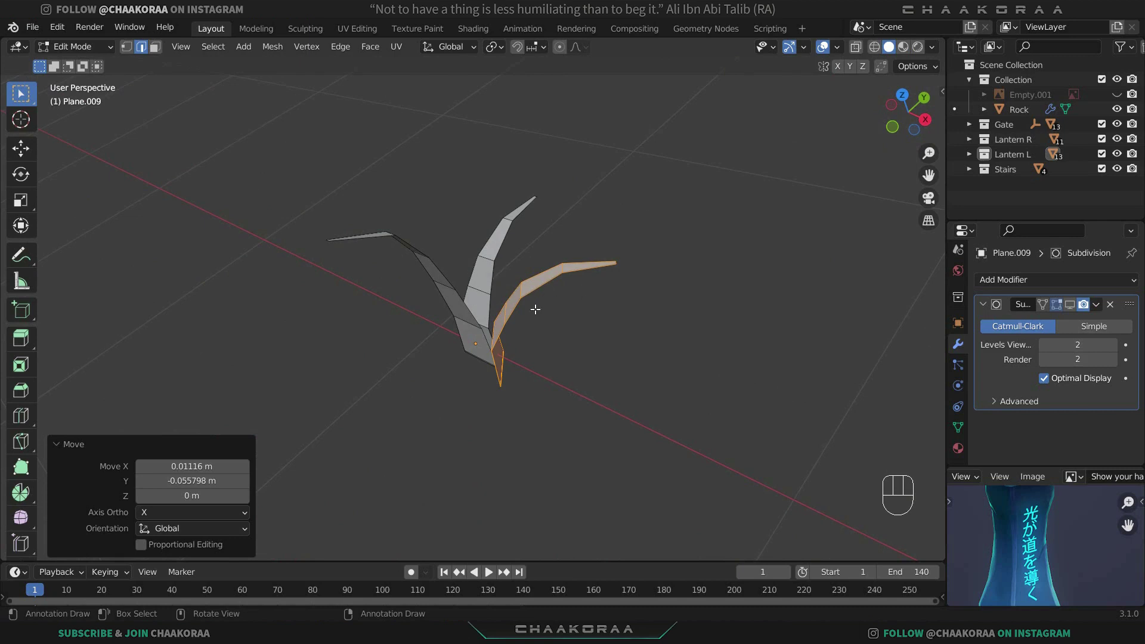
key("ctrl+i")
key("h")
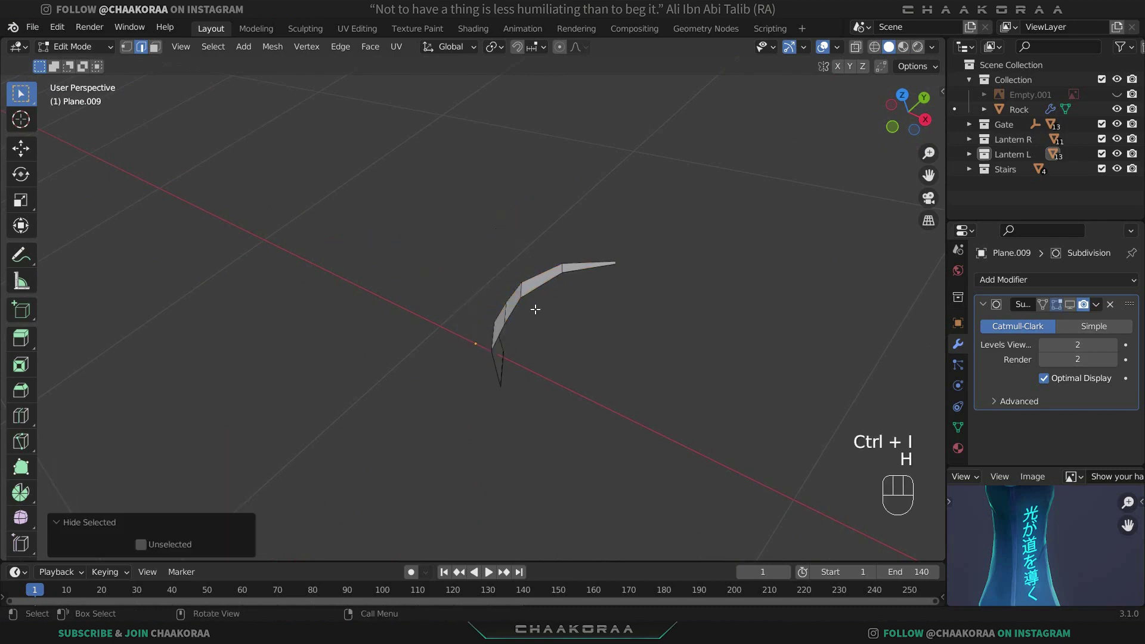
With proportional editing on at size 0.218, raise the diagonal blade's tip about 0.049 m along Z.
middle_click_drag(580, 345, 533, 263)
left_click_drag(614, 194, 588, 236)
middle_click_drag(588, 236, 573, 148)
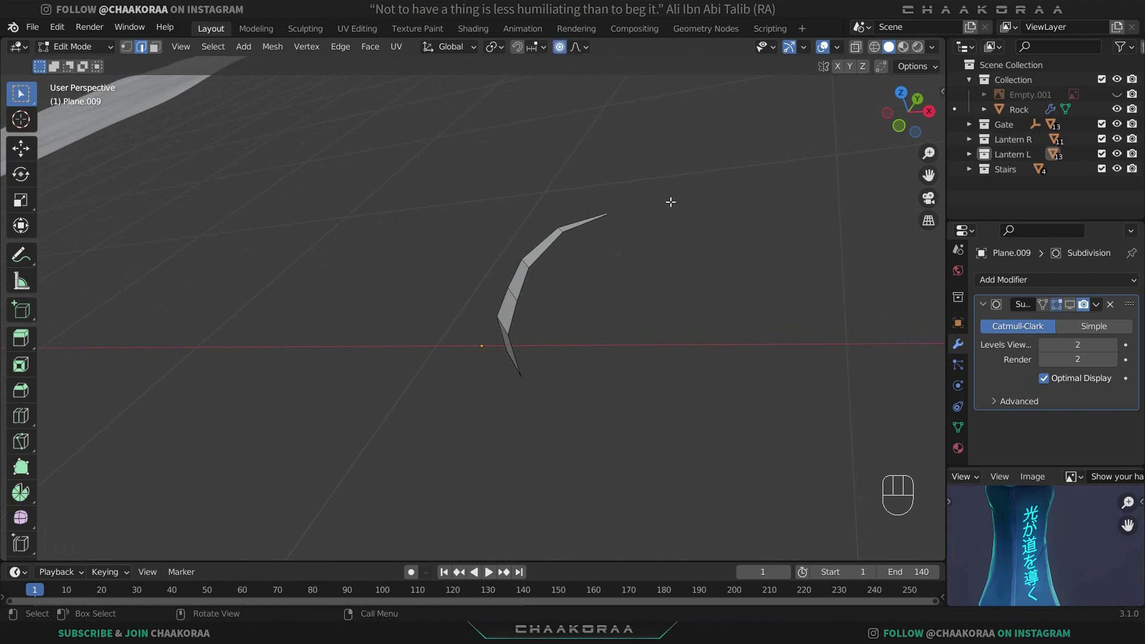
middle_click_drag(667, 216, 643, 240)
key("g")
key("z")
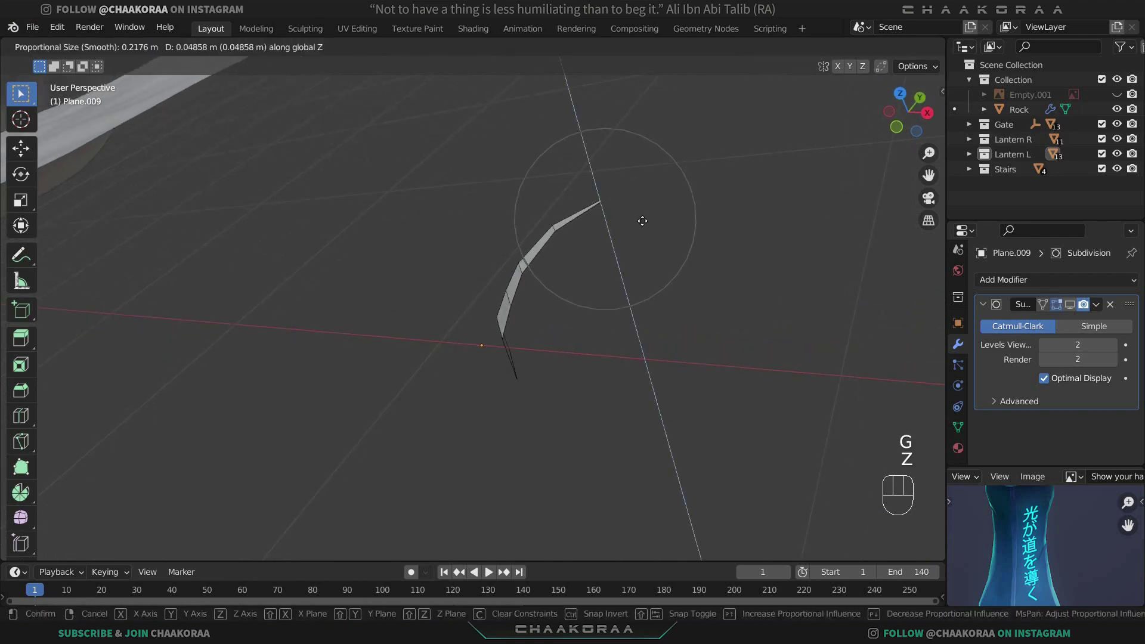
left_click(642, 221)
In top view, proportionally move the edge before the tip about -0.022 m along X and -0.024 m along Y, and shift a lower edge toward the base.
left_click_drag(569, 211, 540, 239)
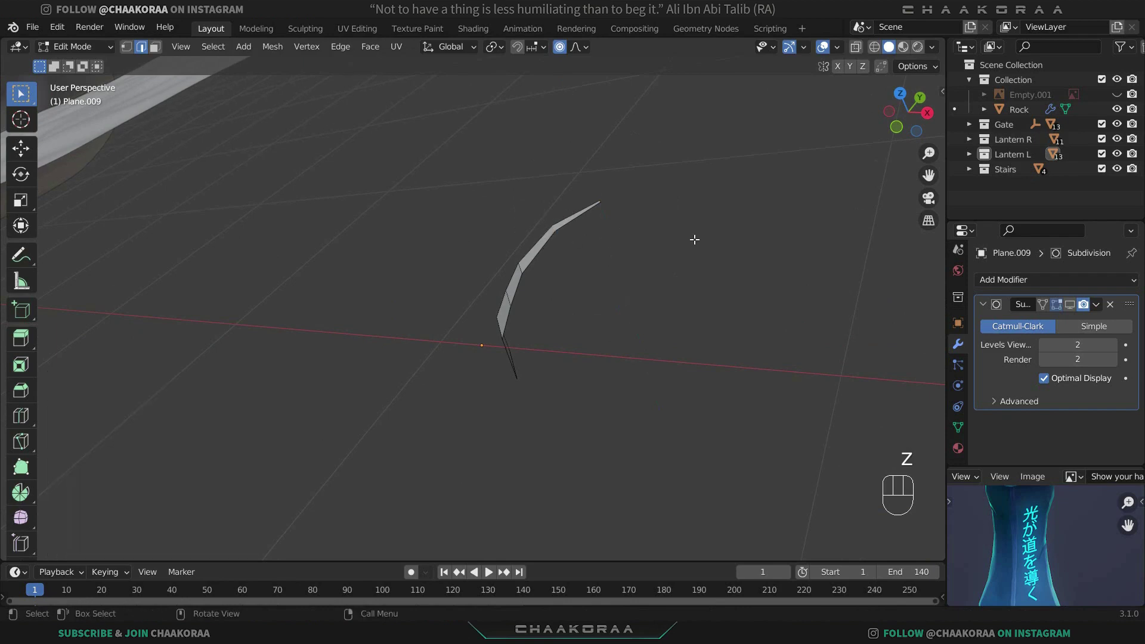
key("g")
right_click(694, 240)
key("KP_7")
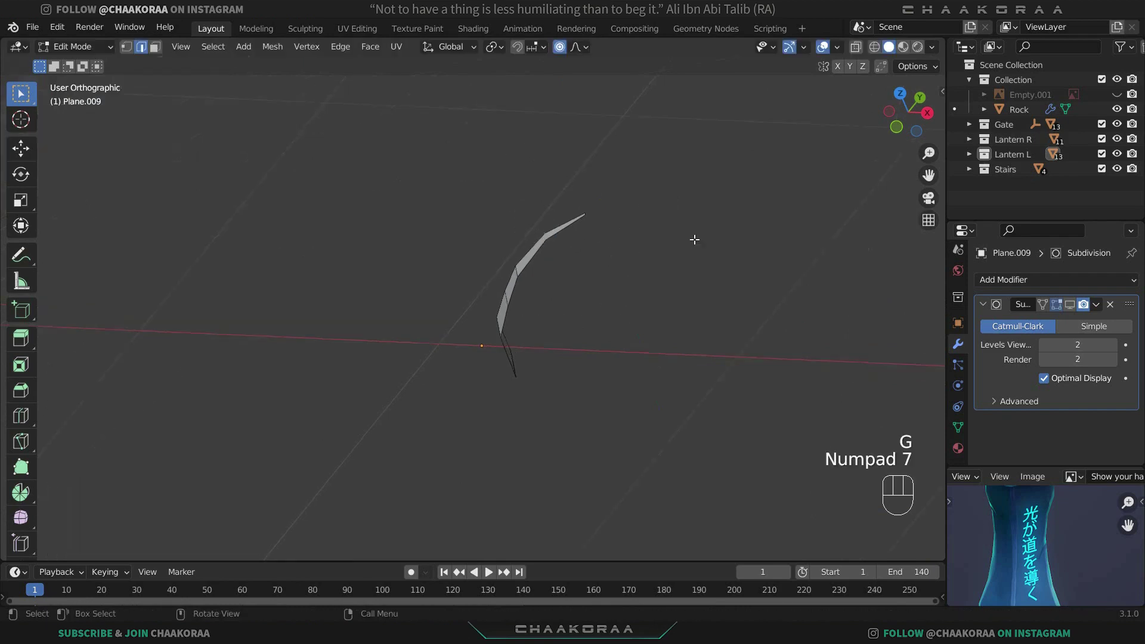
key("g")
left_click(621, 276)
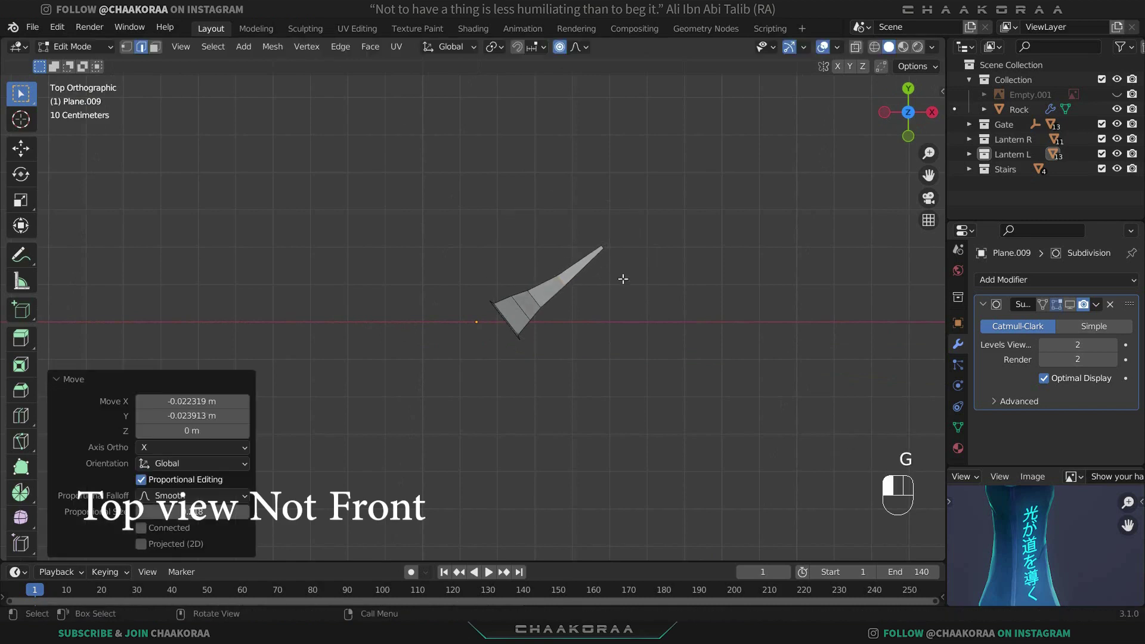
key("g")
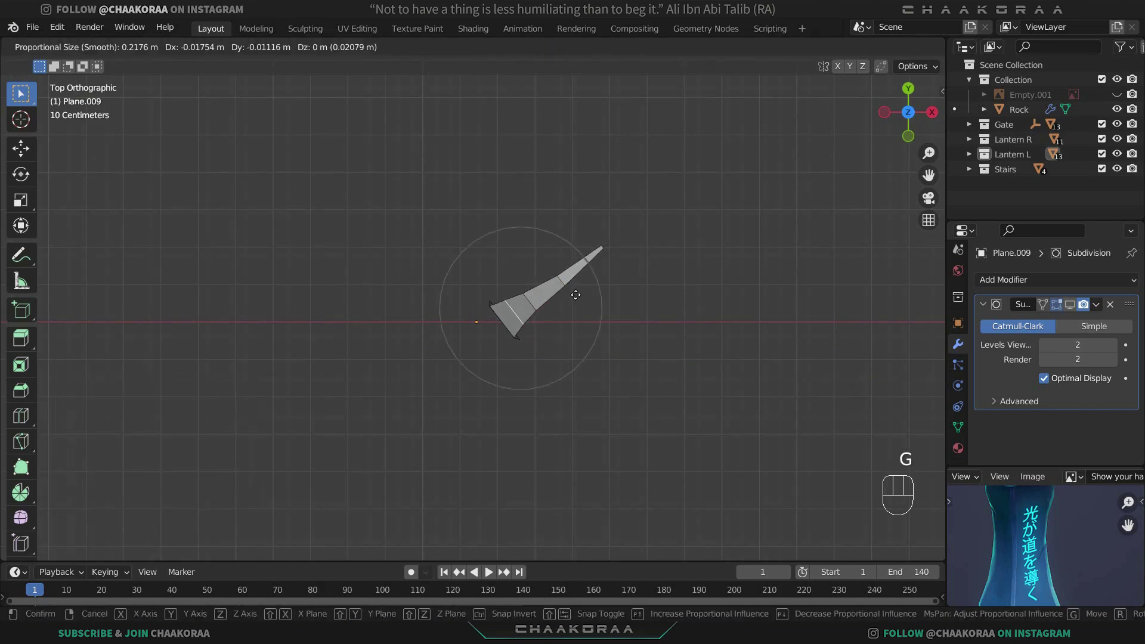
left_click(548, 315)
Select the diagonal blade's upper segments and raise them about 0.043 m along Z with proportional size 0.218.
middle_click_drag(548, 315, 517, 120)
left_click_drag(519, 122, 436, 272)
key("g")
key("z")
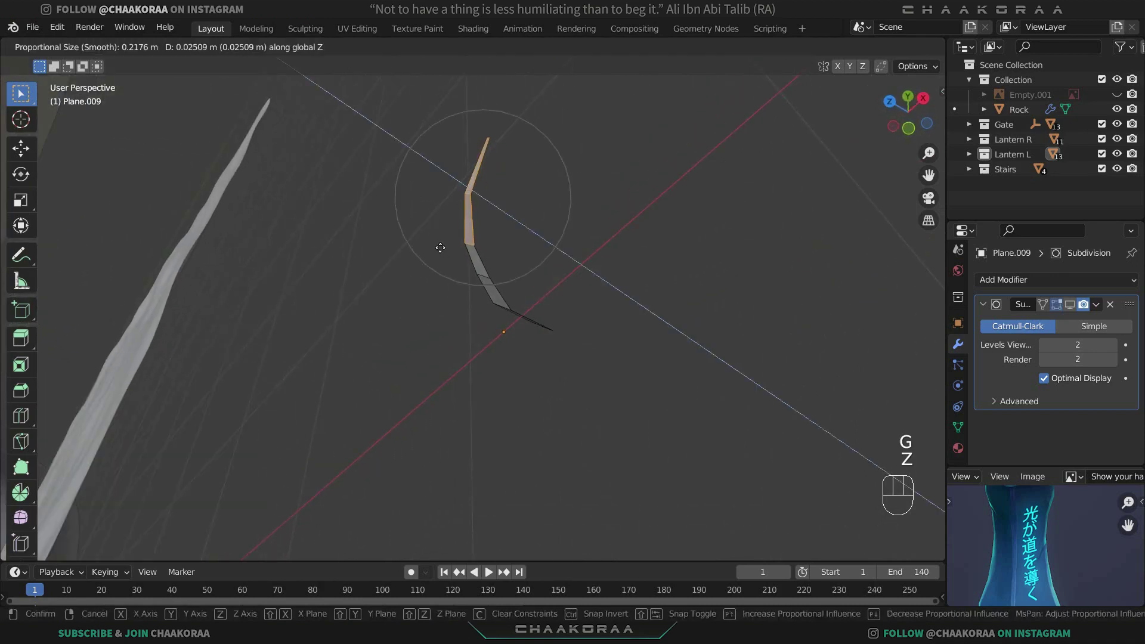
left_click(437, 246)
middle_click_drag(437, 247, 534, 139)
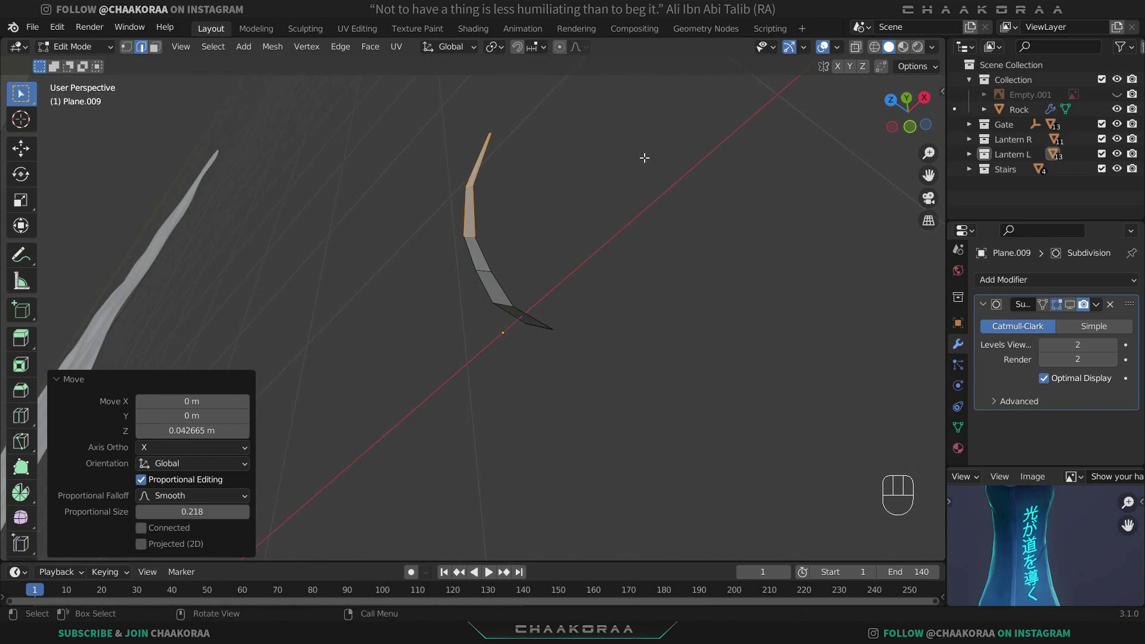
Reveal the hidden blades and select the entire blade that points along positive Y.
key("alt+h")
middle_click_drag(644, 158, 502, 255)
left_click(501, 255)
middle_click_drag(555, 327, 716, 326)
key("l")
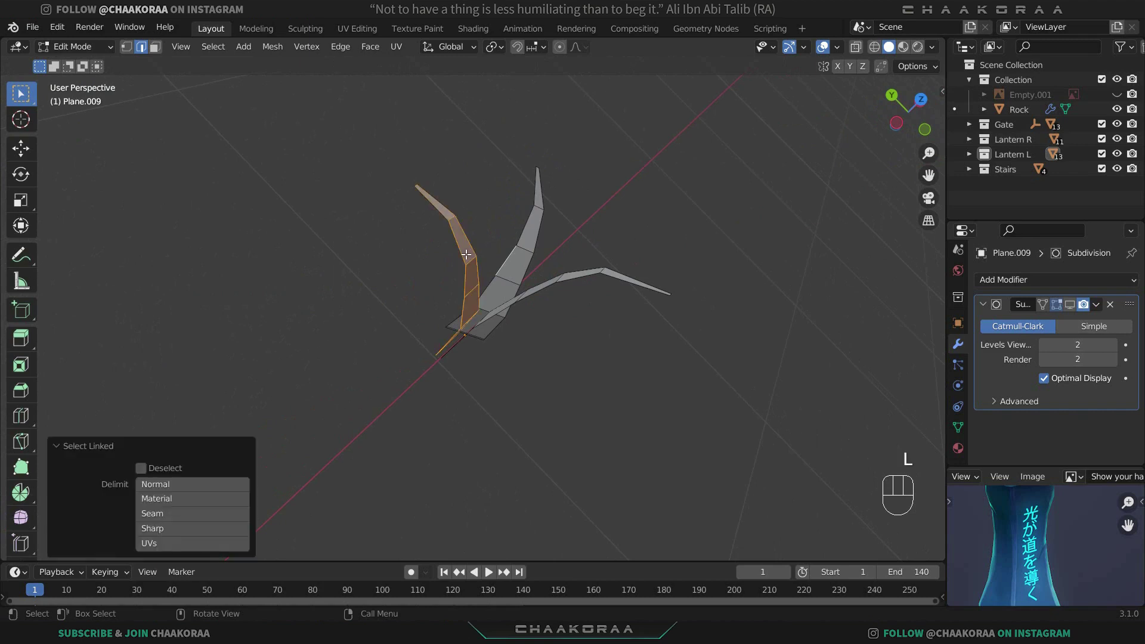
left_click(466, 255)
key("l")
middle_click_drag(525, 308, 434, 347)
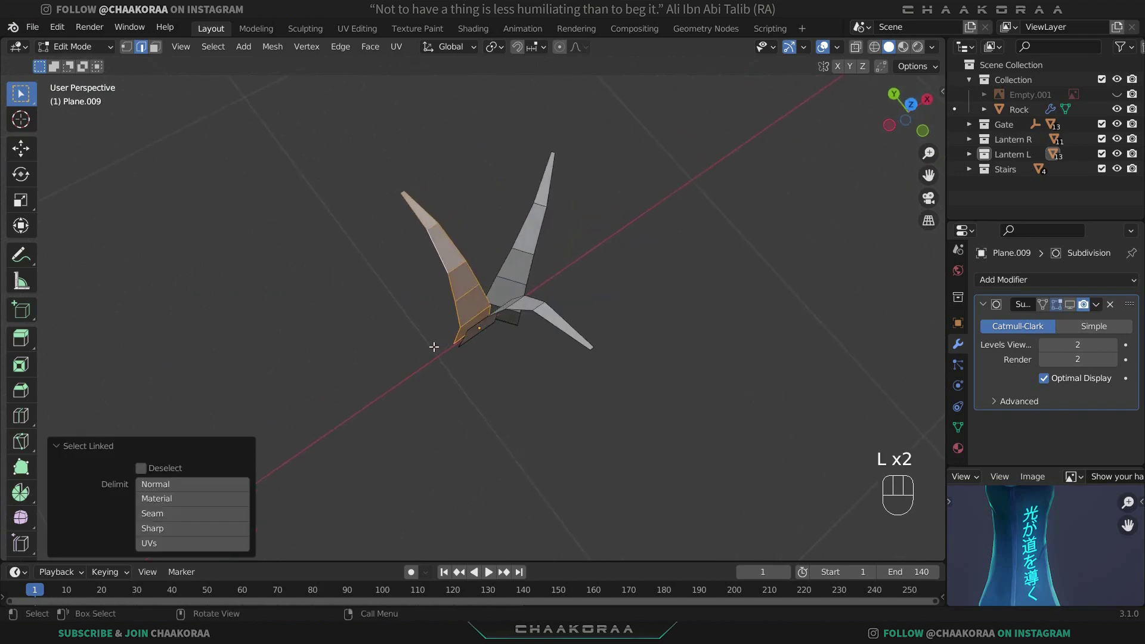
In top view, duplicate the blade, rotate the copy until it points roughly along negative X, and place its base beside the tuft's centre.
key("KP_7")
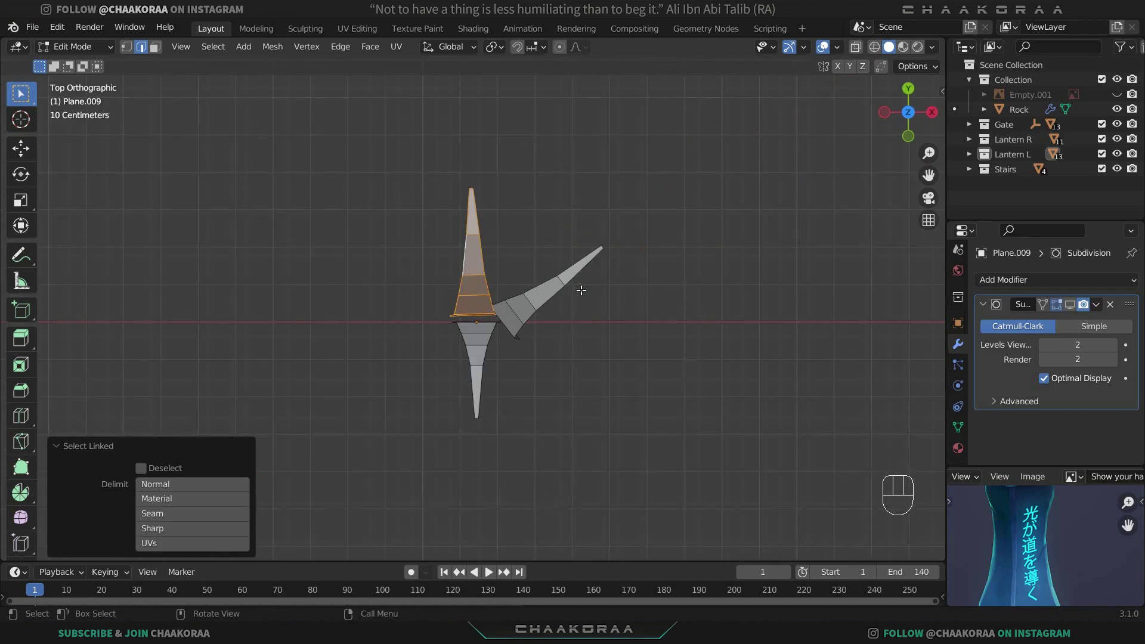
key("shift+d")
key("r")
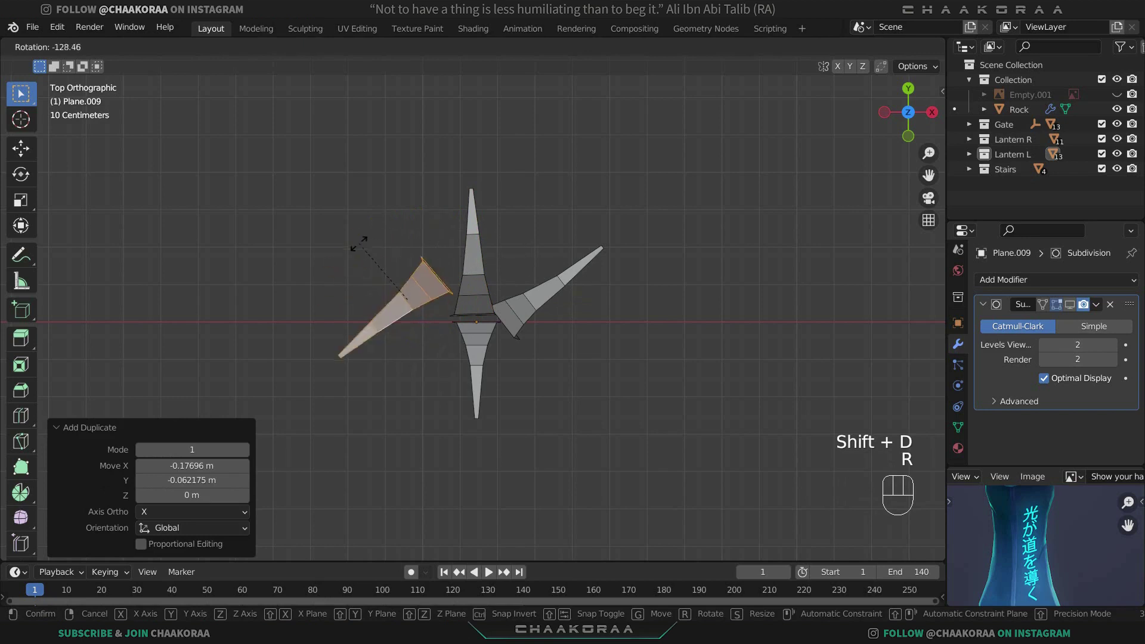
left_click(397, 227)
key("g")
left_click(540, 288)
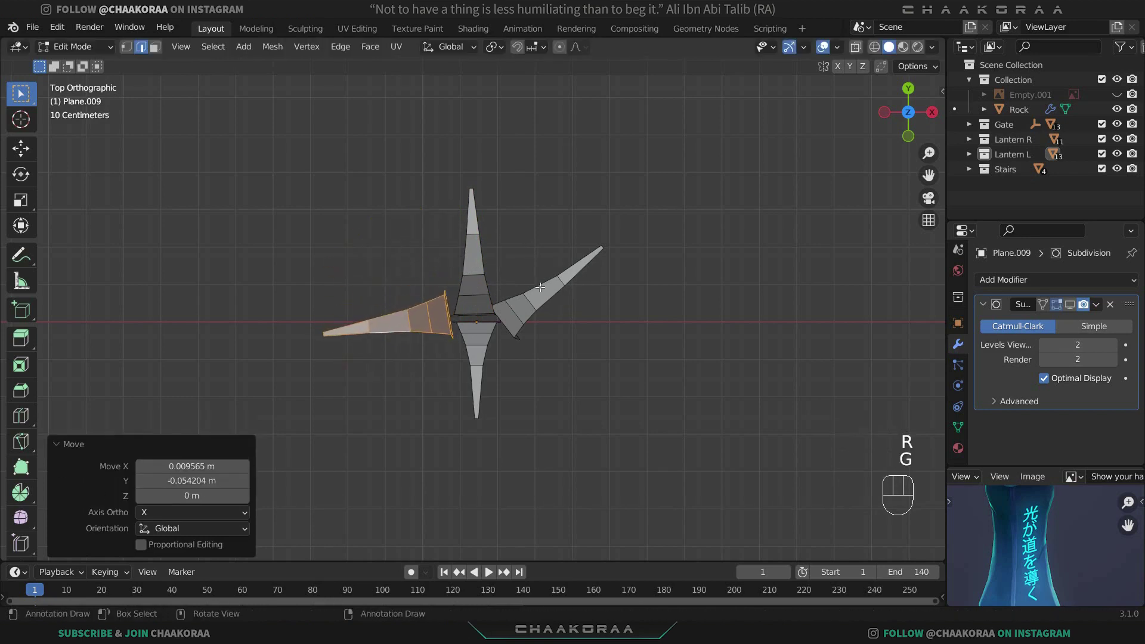
Rotate the copied blade 14.6° around Z and shift it about 0.013 m along X toward the tuft's centre.
key("r")
left_click(557, 339)
key("g")
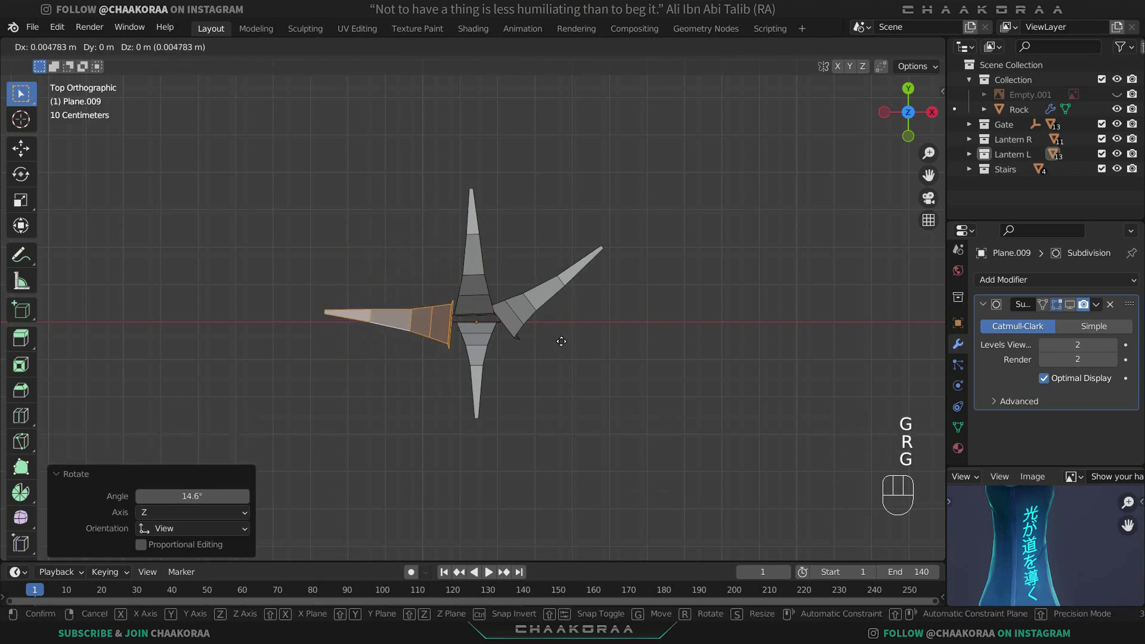
left_click(564, 341)
Move the copied blade about -0.019 m along X and isolate it by hiding the other blades.
middle_click_drag(497, 337, 542, 355)
key("g")
key("y")
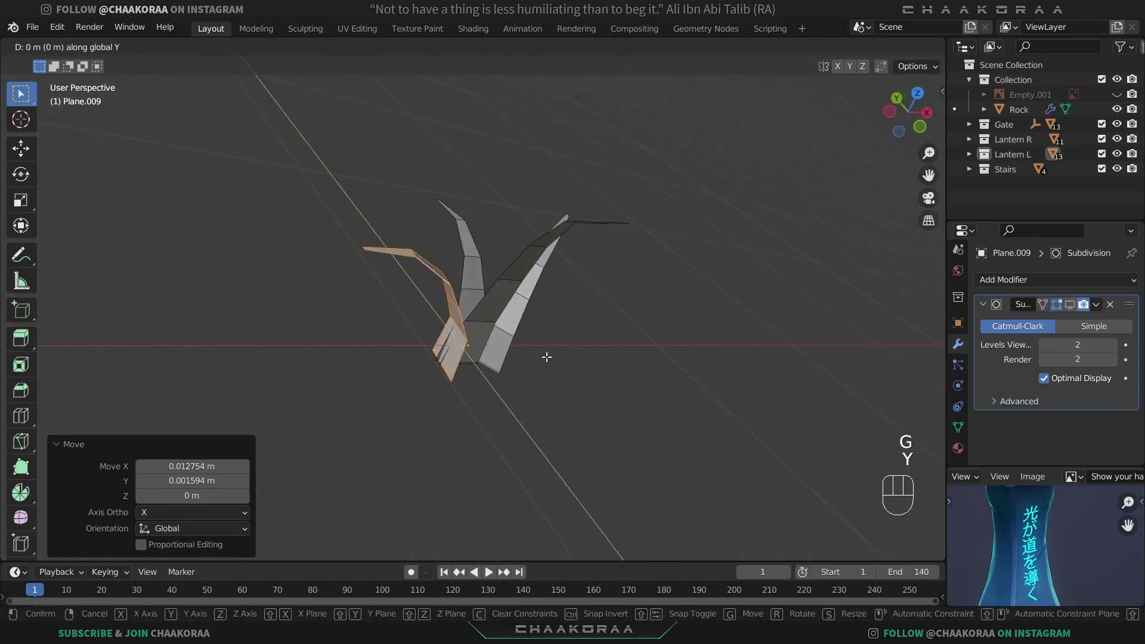
key("x")
left_click(540, 362)
middle_click_drag(540, 361, 571, 322)
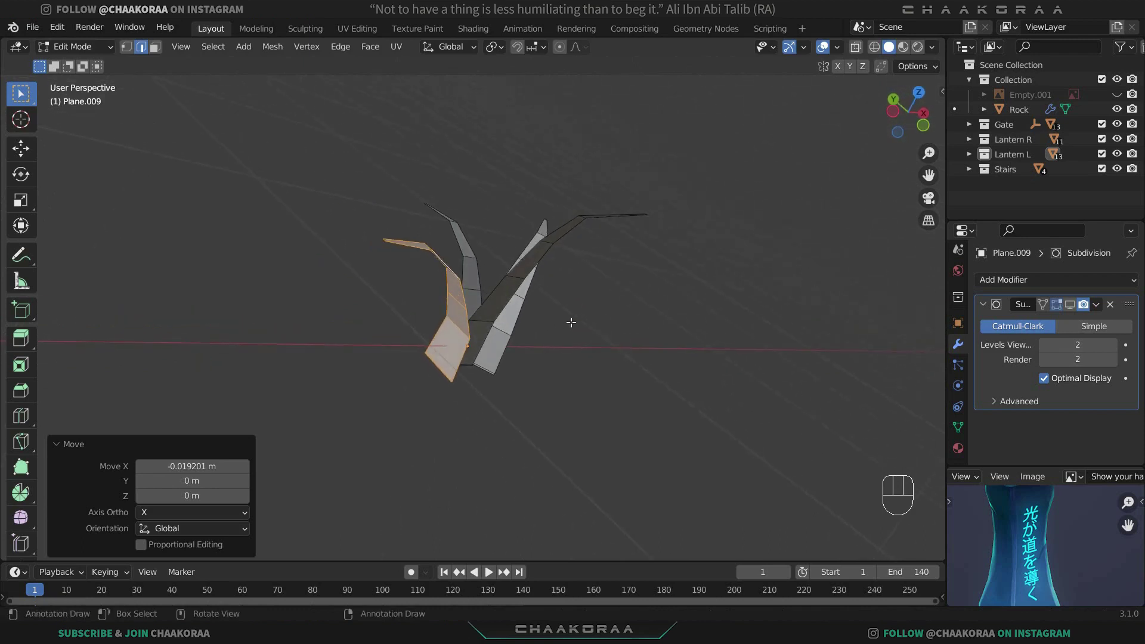
key("ctrl+i")
key("h")
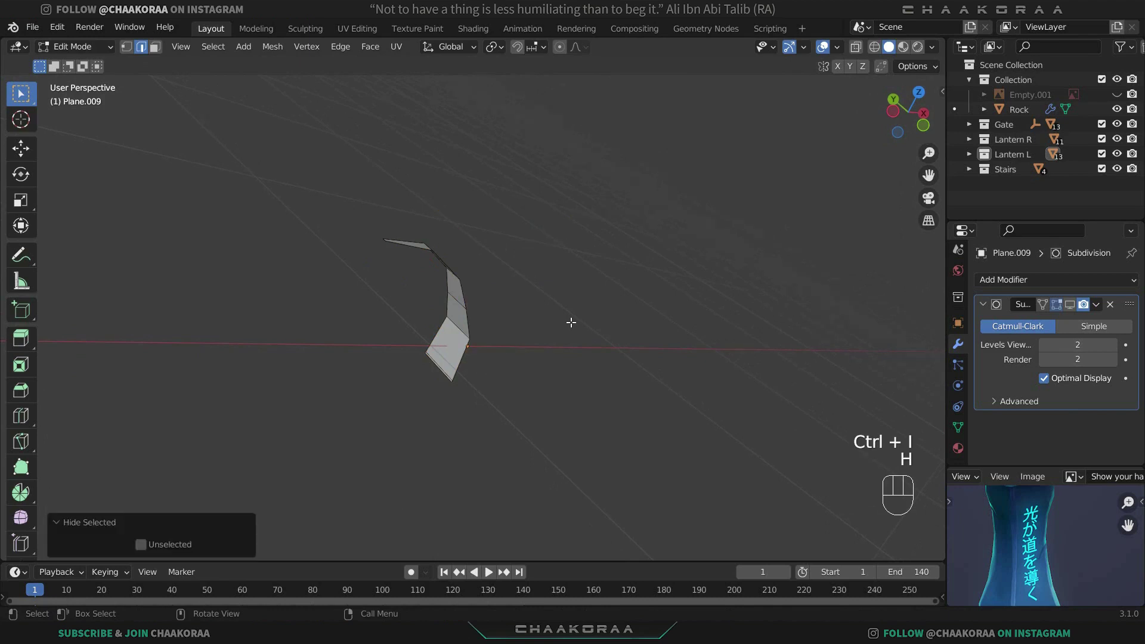
middle_click_drag(570, 320, 510, 368)
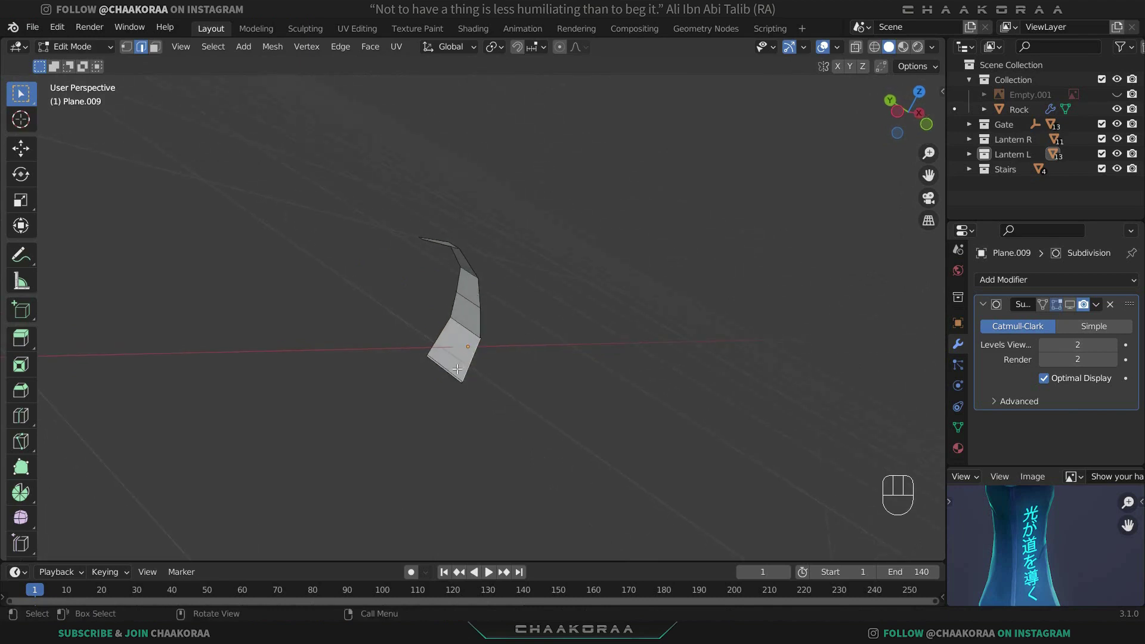
Narrow the blade's base edge by scaling it to about 0.75, and scale the next edge up to 0.85.
key("shift")
key("s")
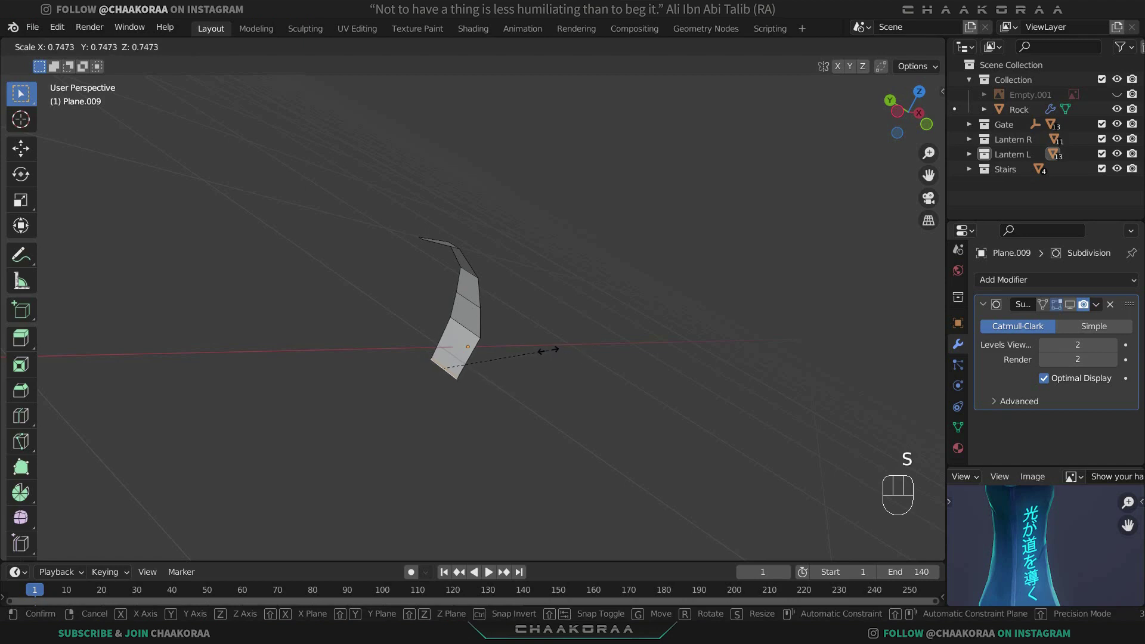
left_click(555, 349)
key("ctrl+z")
key("s")
left_click(511, 300)
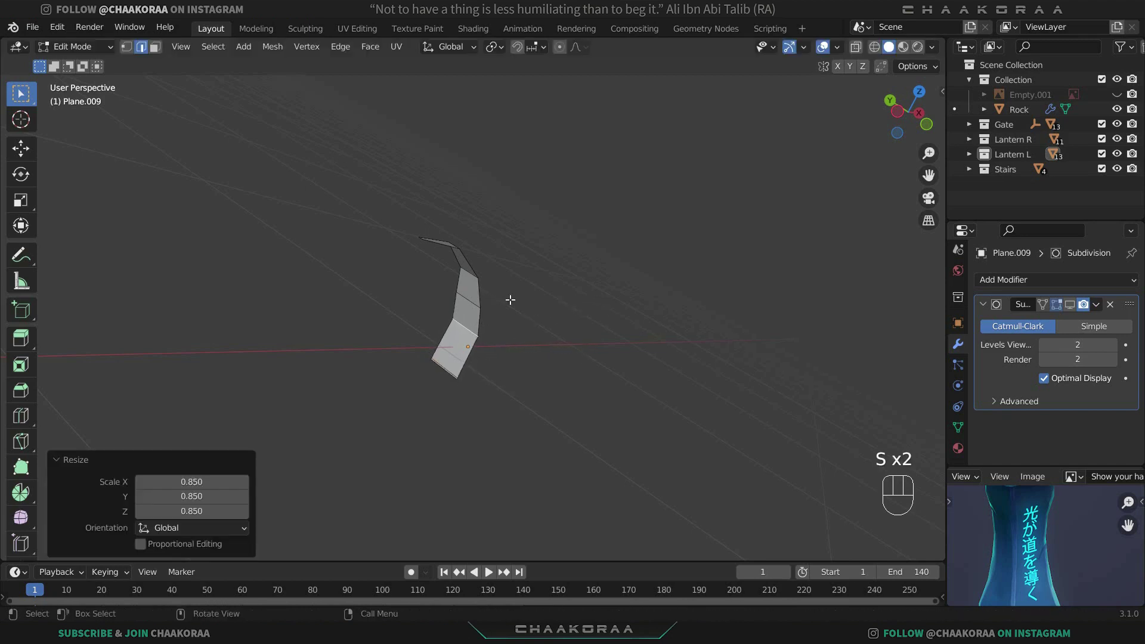
Scale the blade's middle cross edge to about 0.876.
middle_click_drag(511, 299, 633, 280)
key("s")
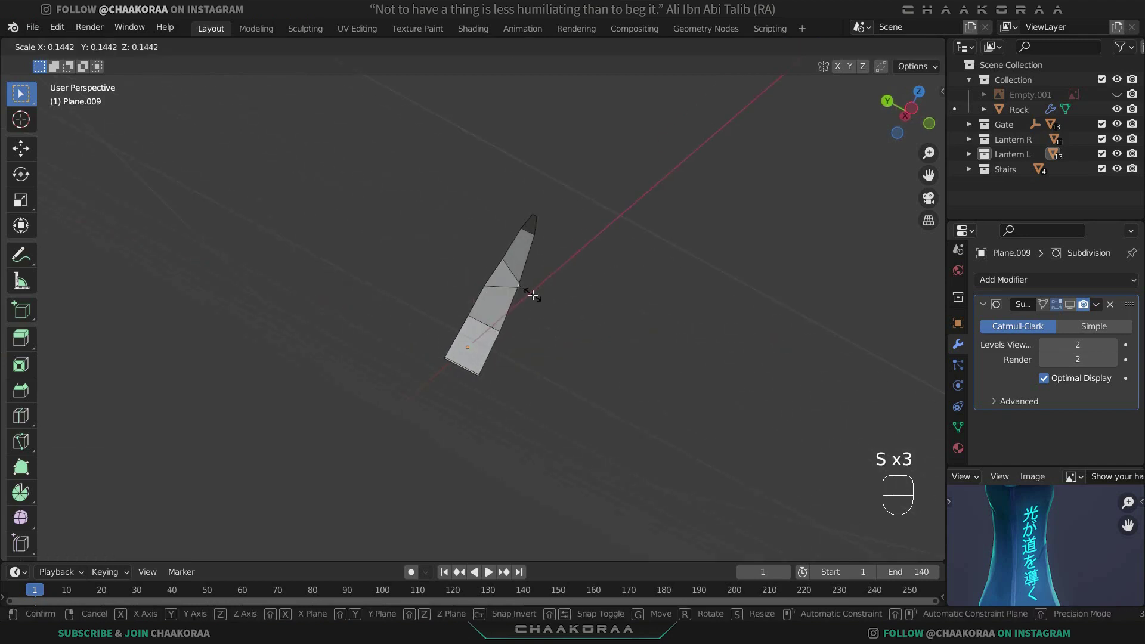
right_click(498, 294)
key("s")
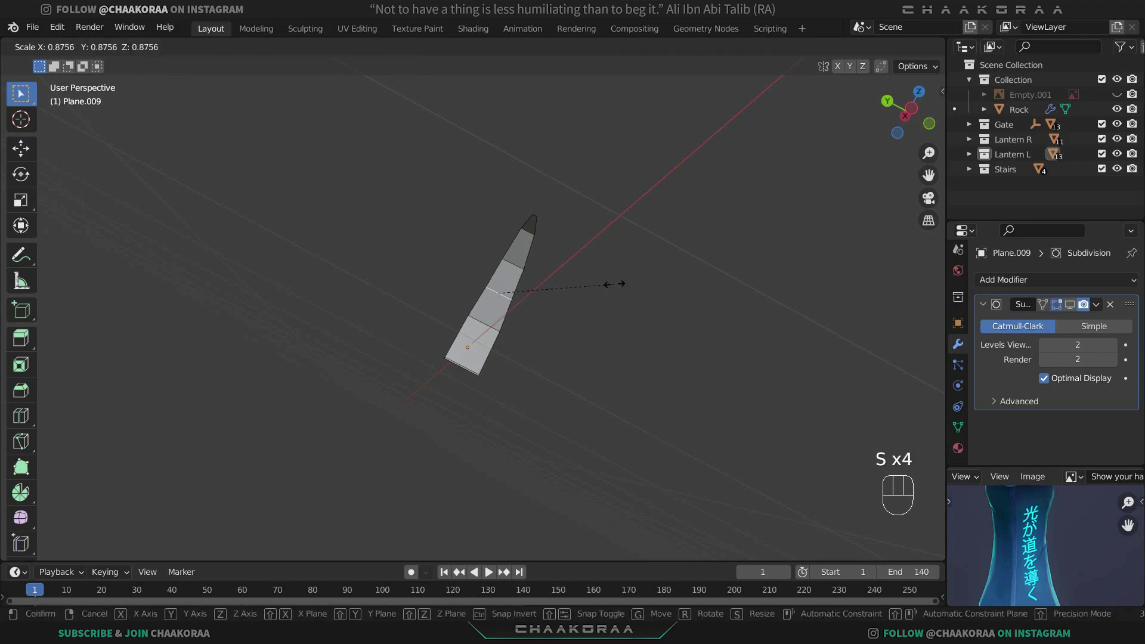
left_click(578, 297)
Select the blade's tip segment, enable proportional editing and lower the segment about 0.086 m along Z with proportional size 0.218.
mouse_move(578, 297)
middle_mouse_down()
mouse_move(502, 305)
mouse_move(448, 264)
middle_mouse_up()
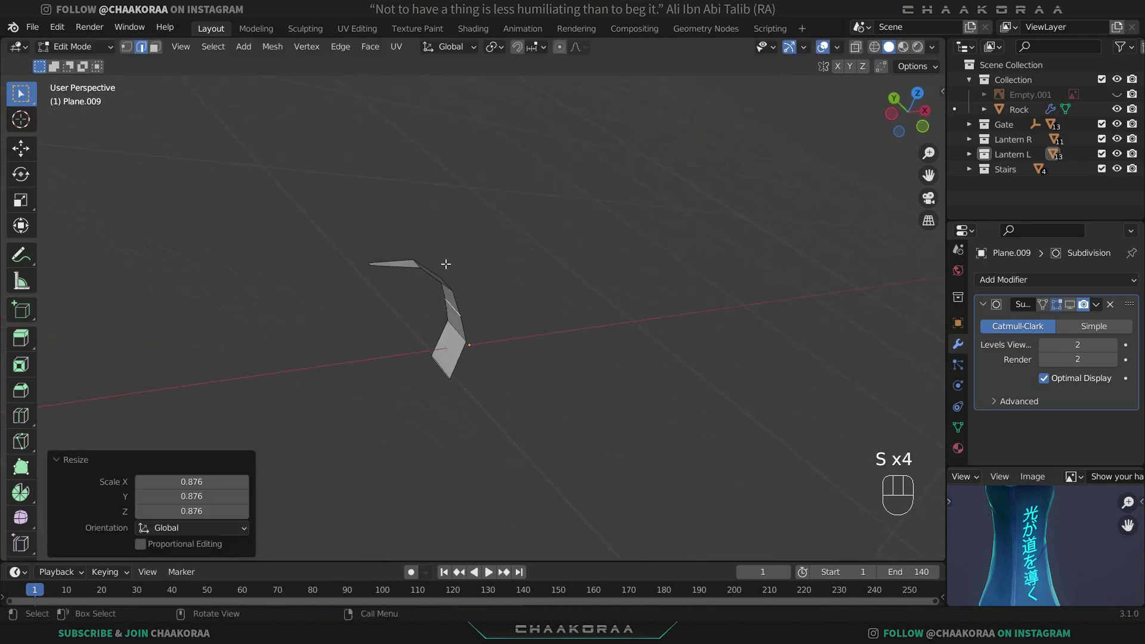
left_click_drag(317, 230, 427, 328)
left_click(391, 292)
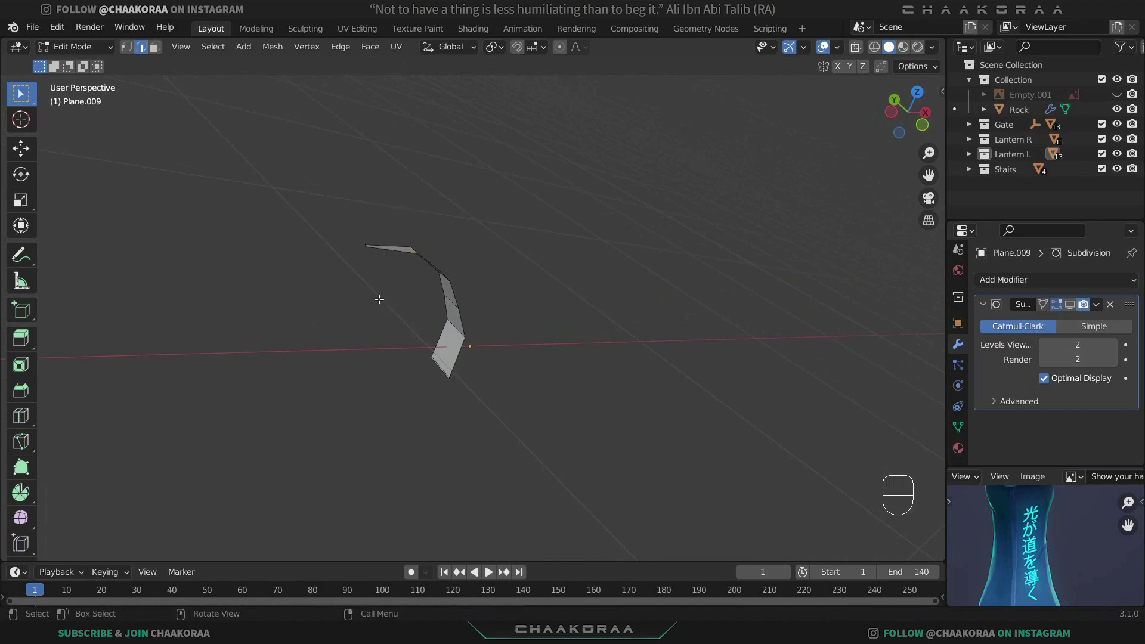
middle_click_drag(463, 263, 618, 53)
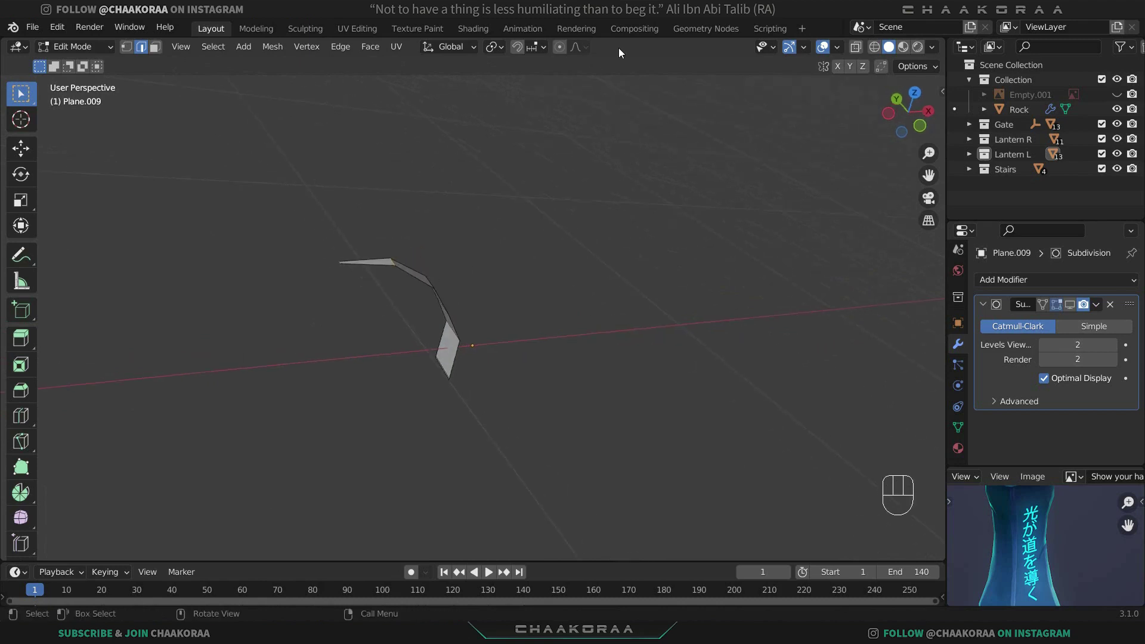
left_click(564, 46)
key("g")
key("z")
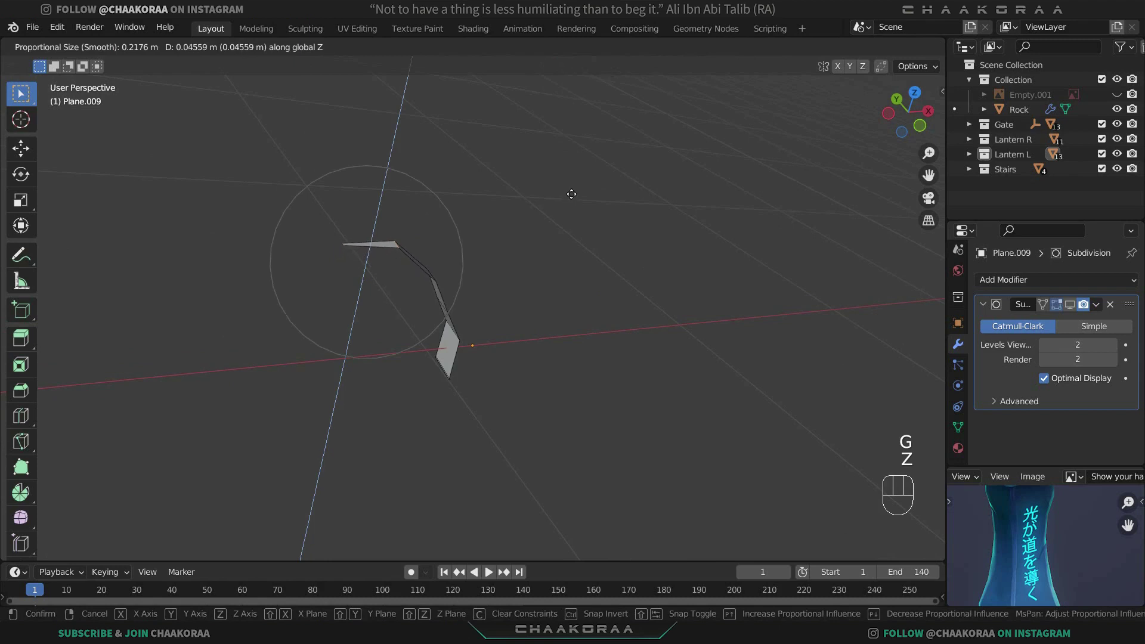
left_click(566, 247)
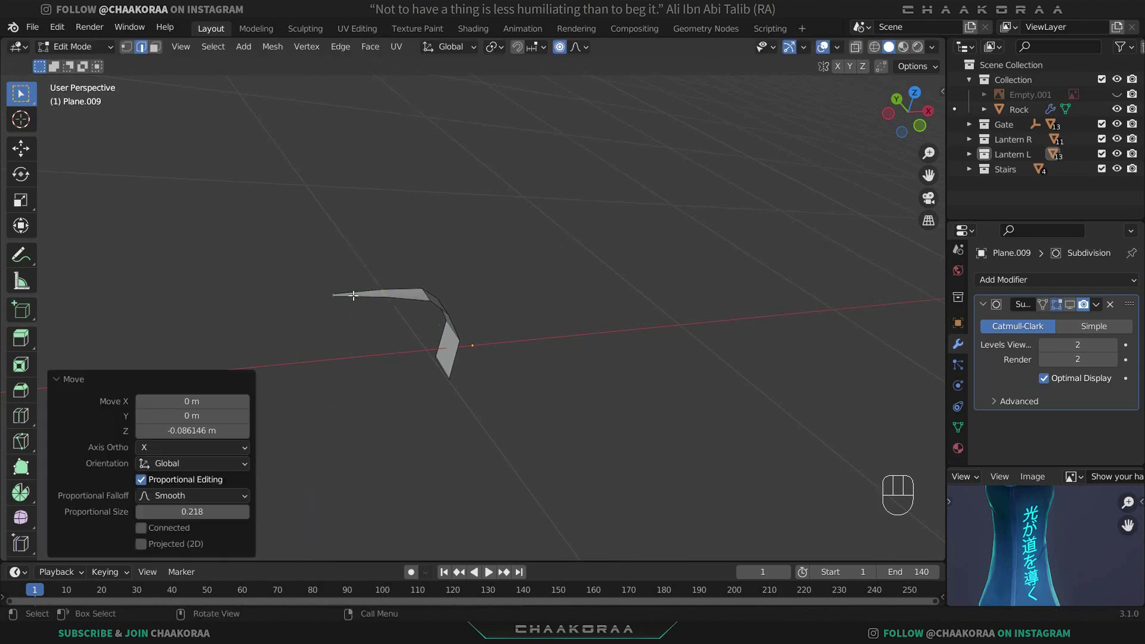
Bend the blade's tip downward along Z by about 0.025 m and a further 0.039 m, with proportional size 0.218.
left_click(412, 289)
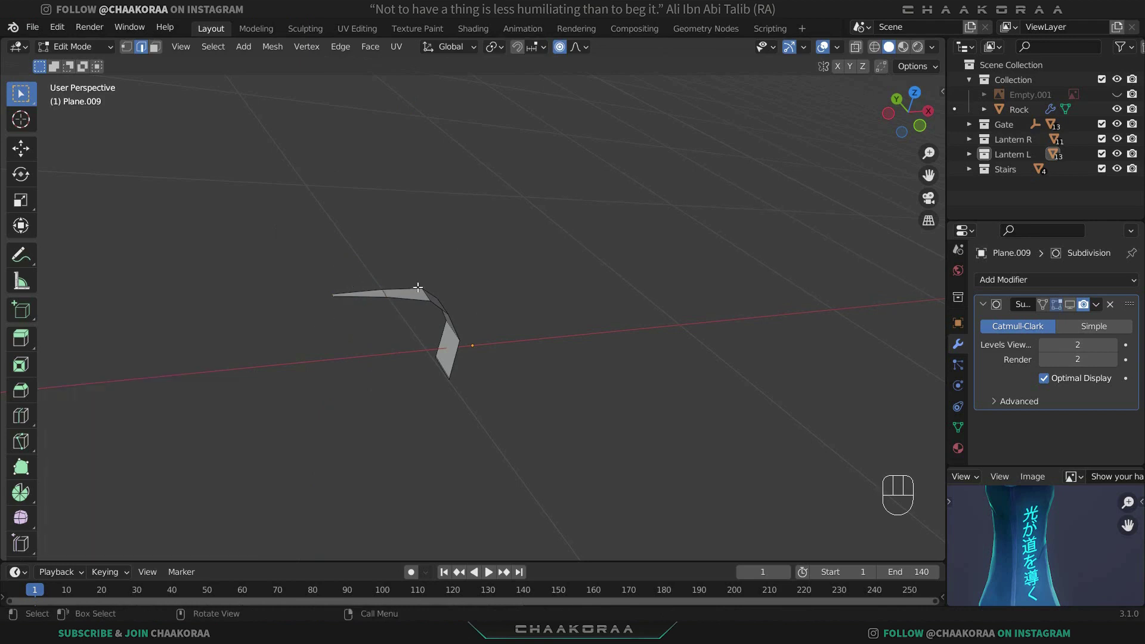
key("g")
key("z")
left_click(419, 296)
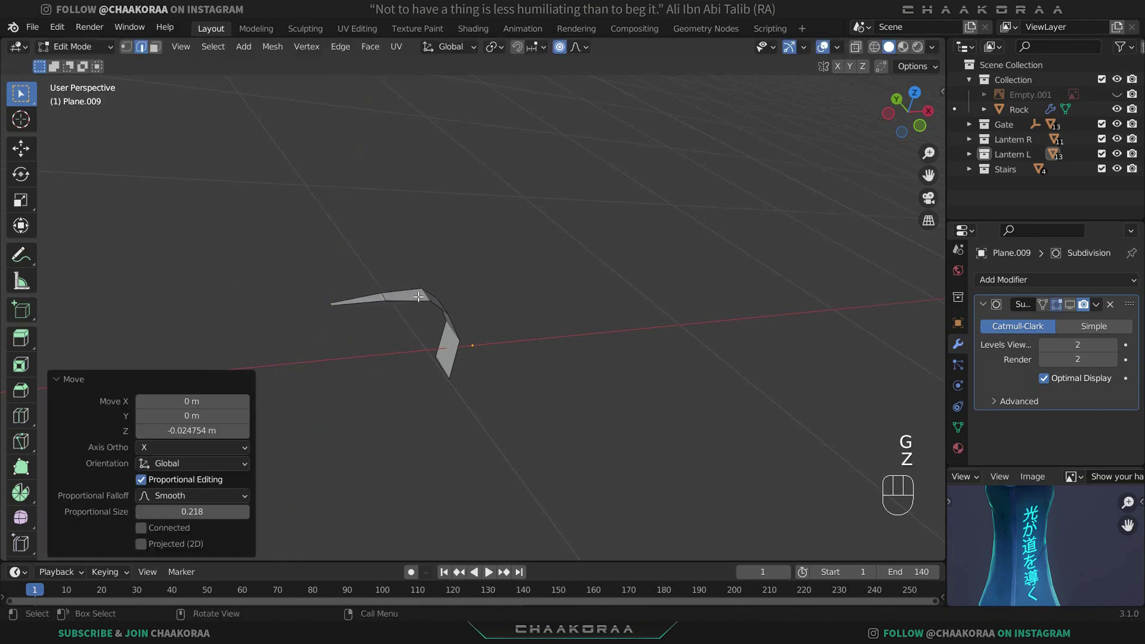
key("g")
key("z")
left_click(391, 301)
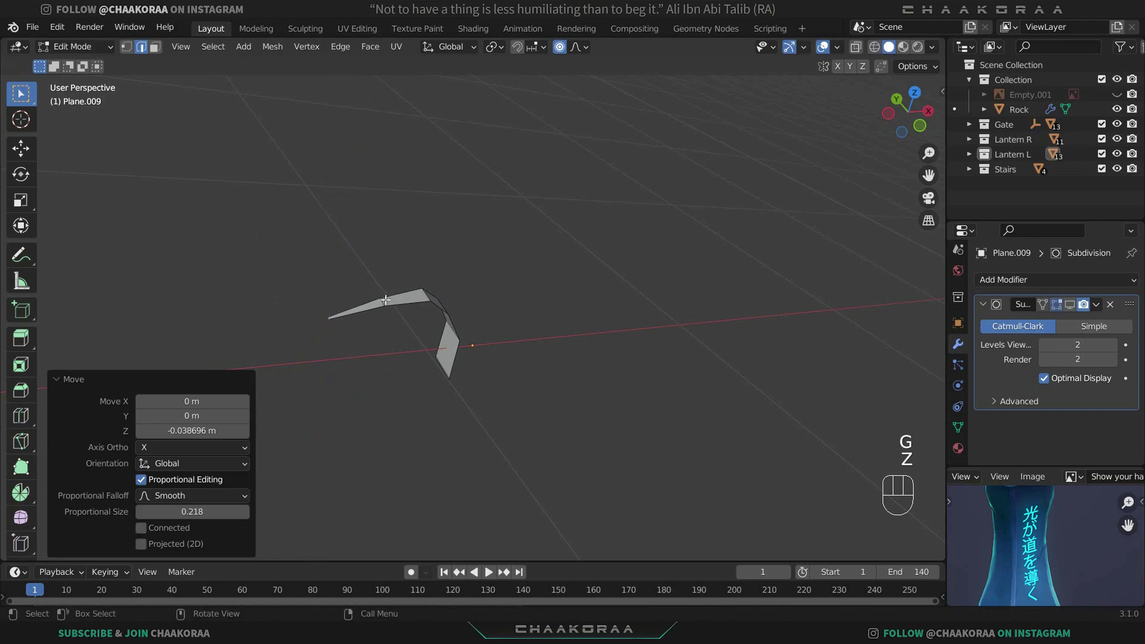
Raise the cross edge before the blade's tip about 0.05 m along Z with proportional size 0.218.
left_click(404, 290)
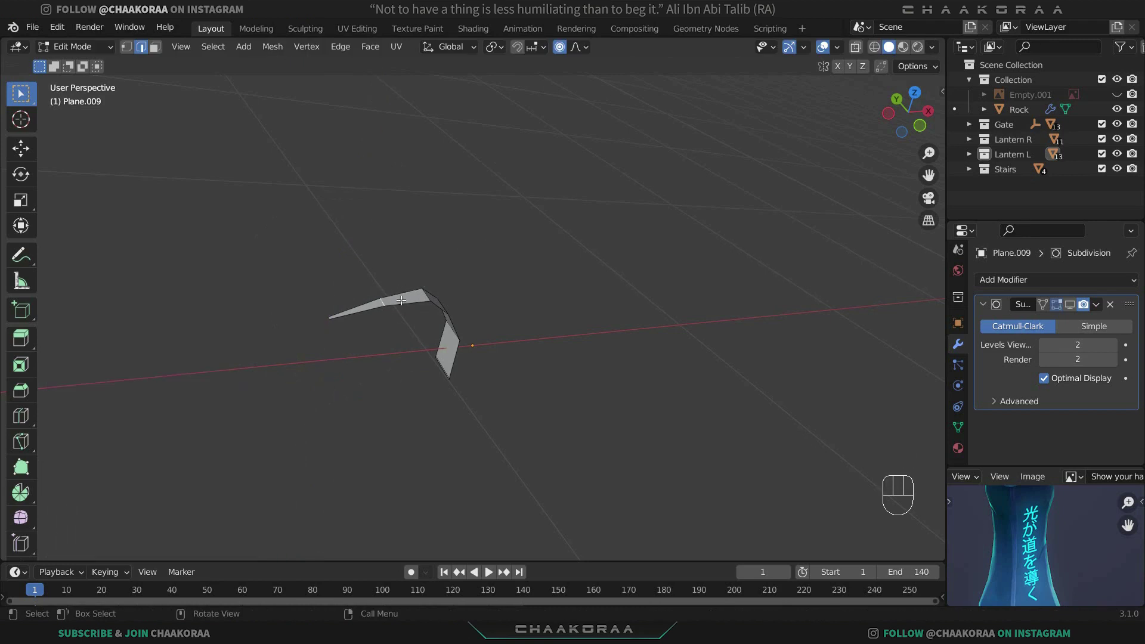
key("g")
key("z")
left_click(395, 261)
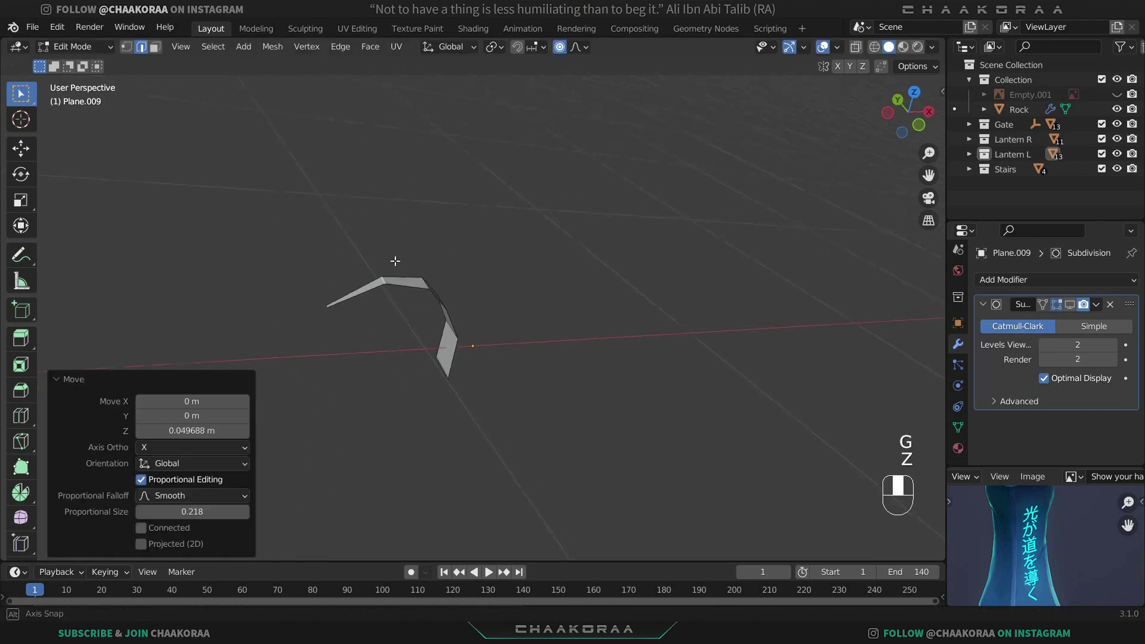
middle_click_drag(395, 260, 494, 279)
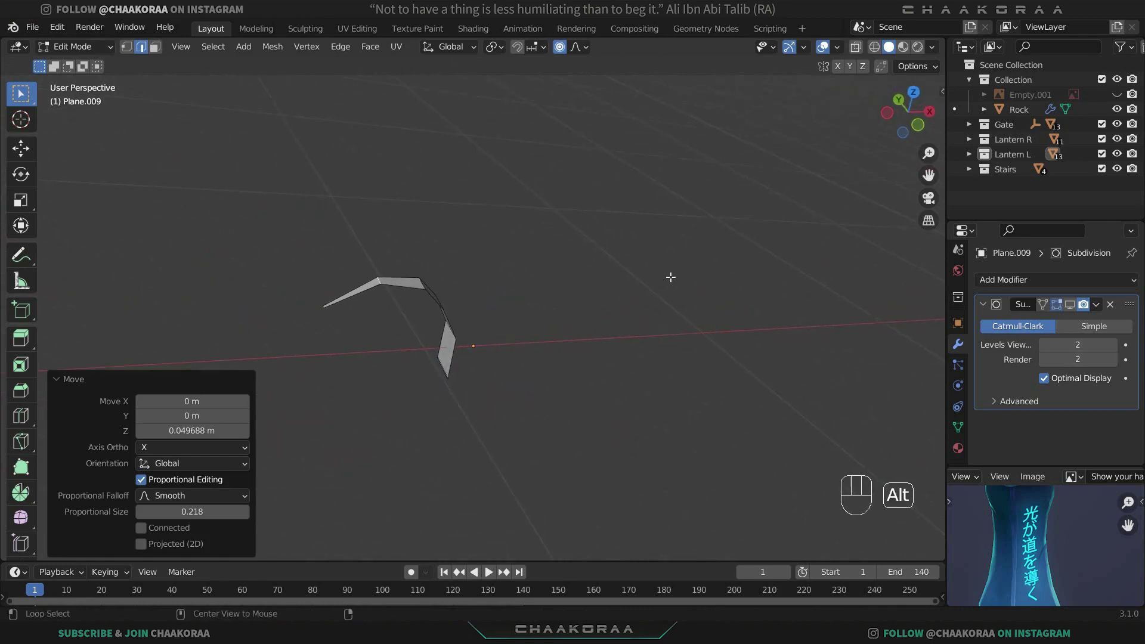
Reveal all blades, return to Object Mode and turn on the Subdivision modifier's viewport display for the grass tuft.
key("alt+h")
middle_click_drag(629, 294, 478, 287)
key("Tab")
left_click(1070, 305)
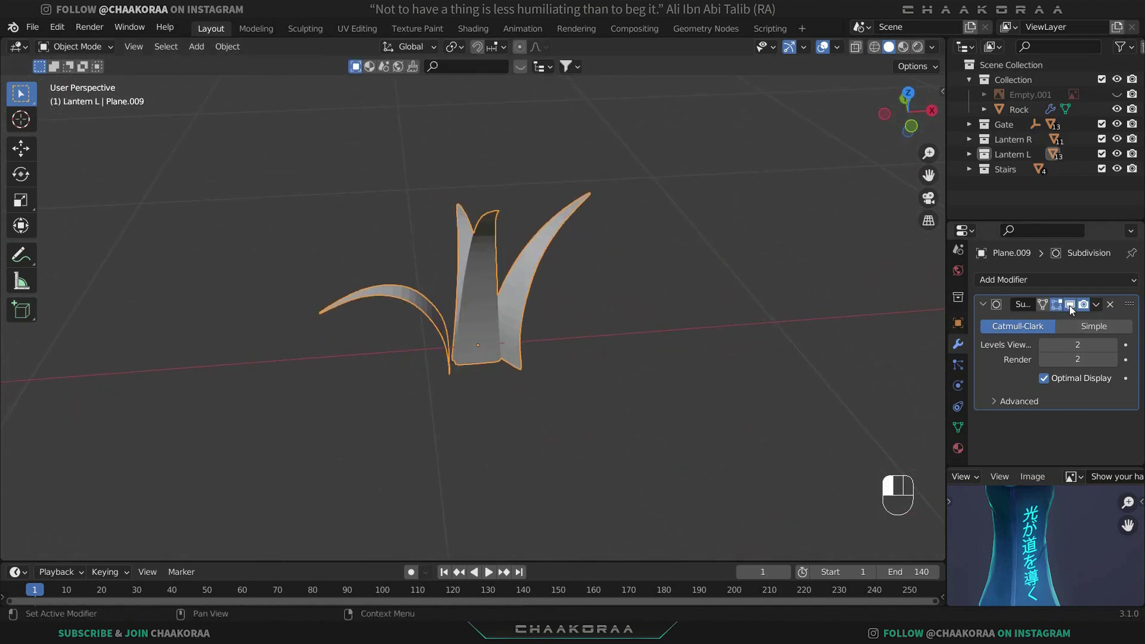
middle_click_drag(686, 305, 537, 296)
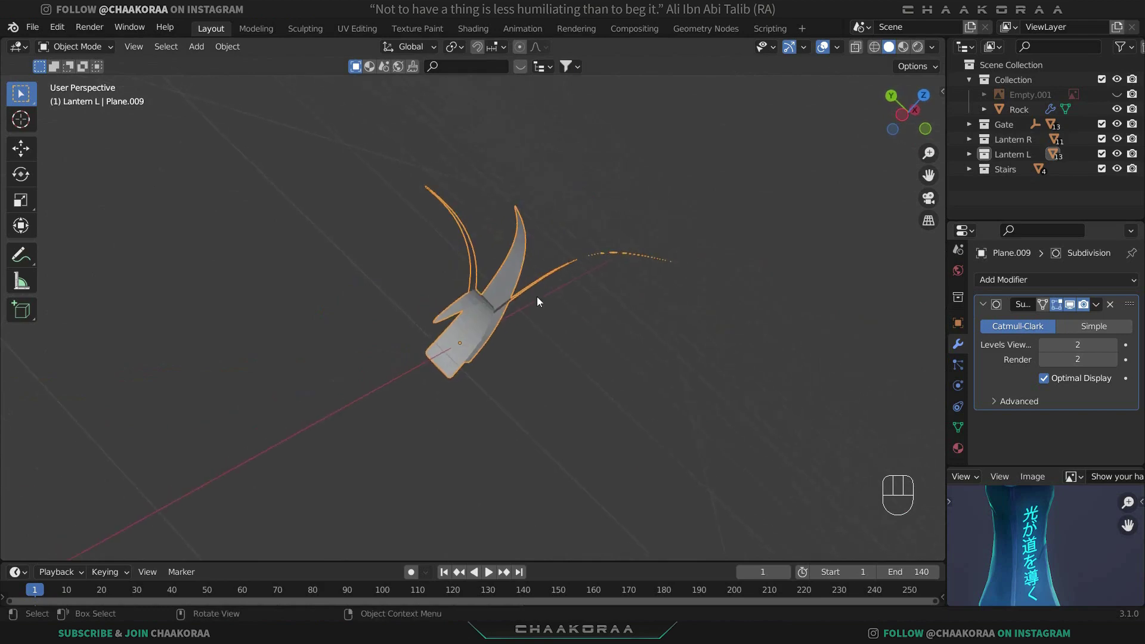
right_click_drag(514, 281, 539, 283)
middle_click_drag(693, 235, 480, 276)
Select the displaced ground plane beside the stairs and display its particle system settings.
scroll(460, 285, "down", 5)
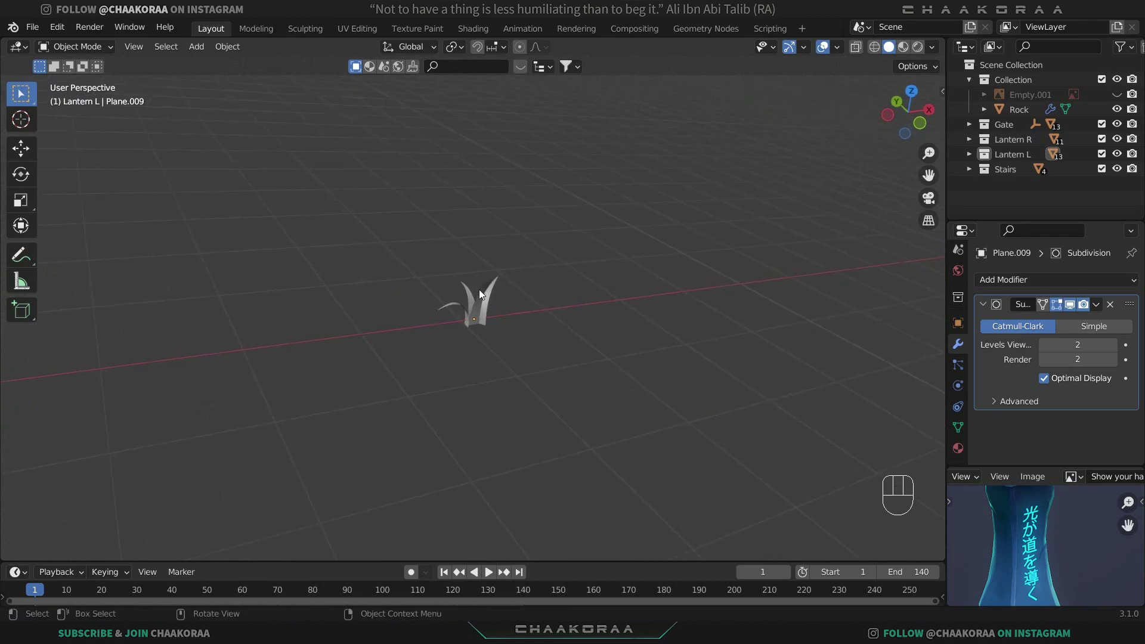
scroll(474, 317, "down", 4)
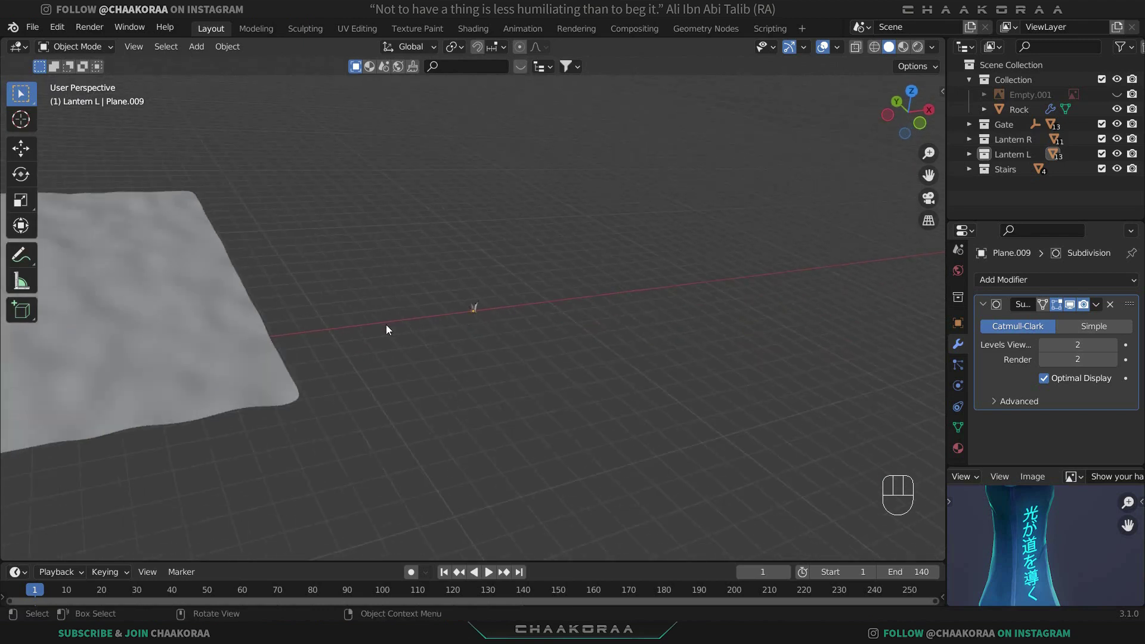
mouse_move(386, 325)
middle_mouse_down("shift")
mouse_move(569, 335)
mouse_move(674, 295)
middle_mouse_up("shift")
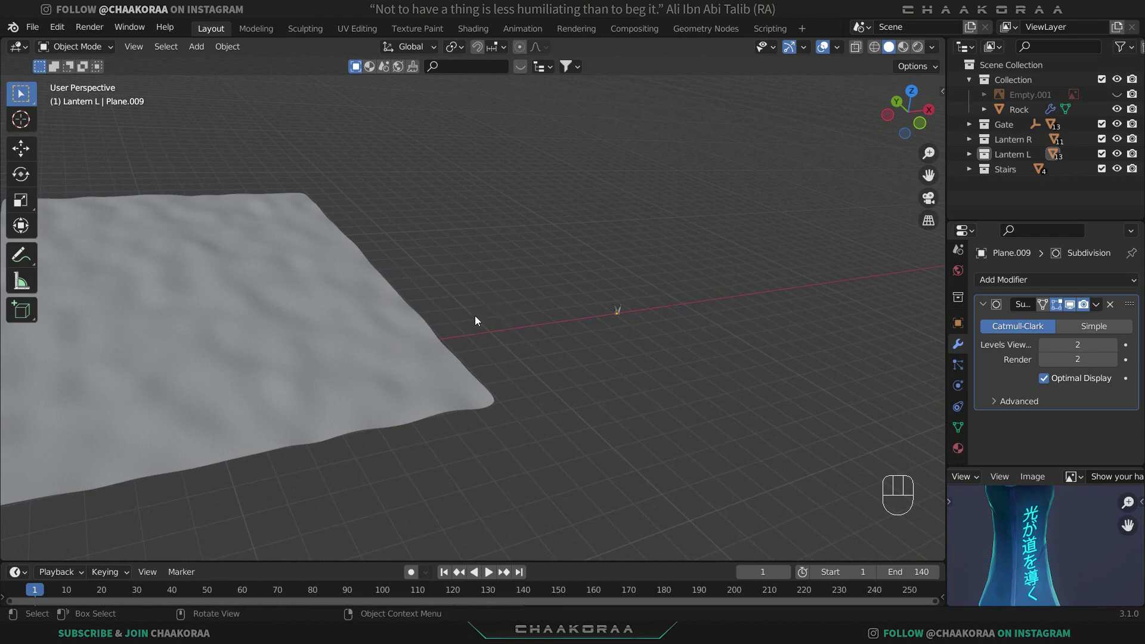
middle_click_drag(475, 319, 558, 338, "shift")
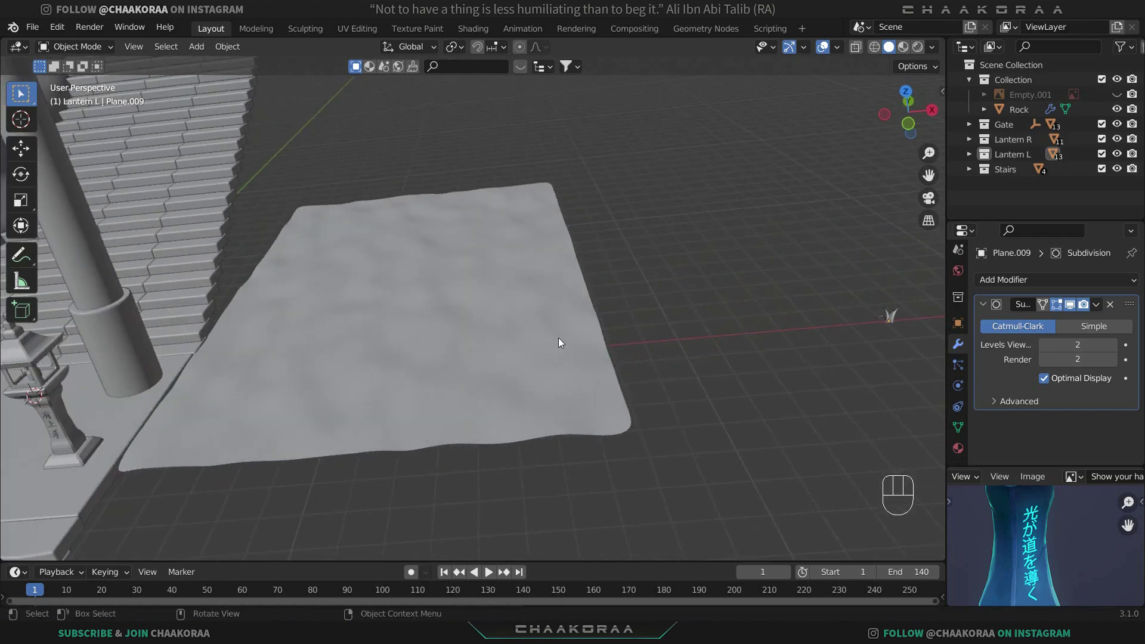
left_click(446, 303)
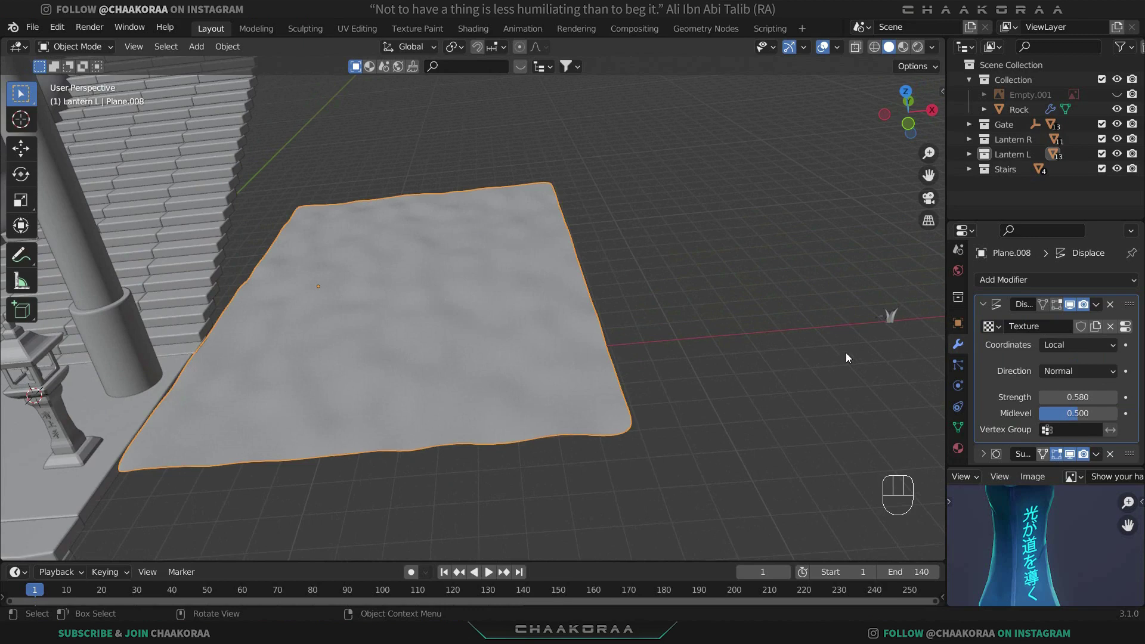
left_click(959, 365)
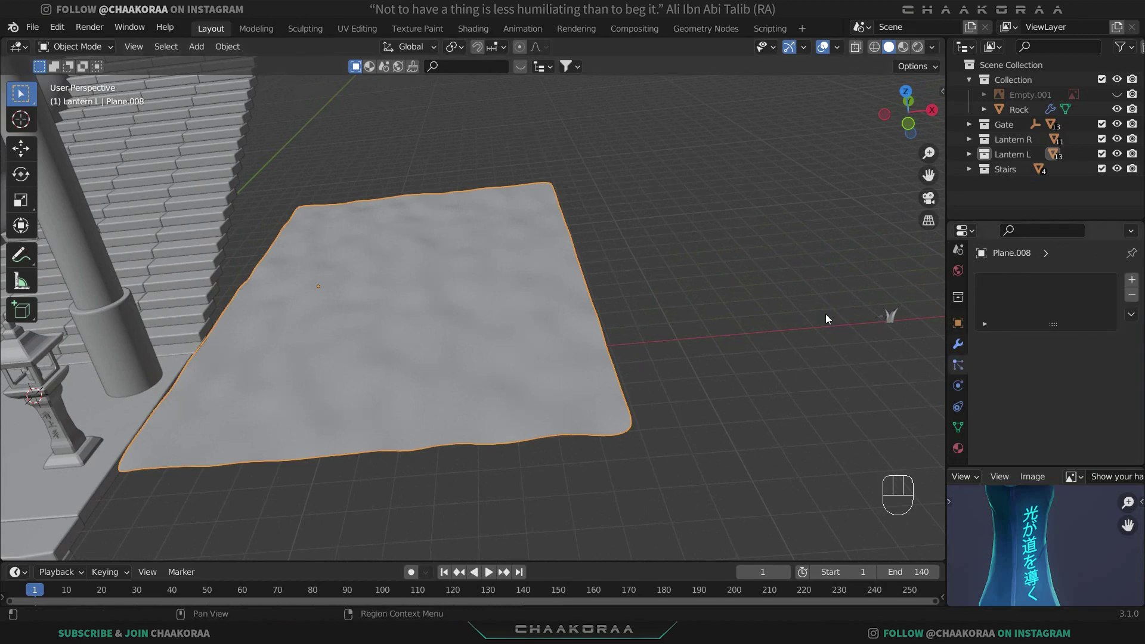
middle_click_drag(269, 384, 330, 371, "shift")
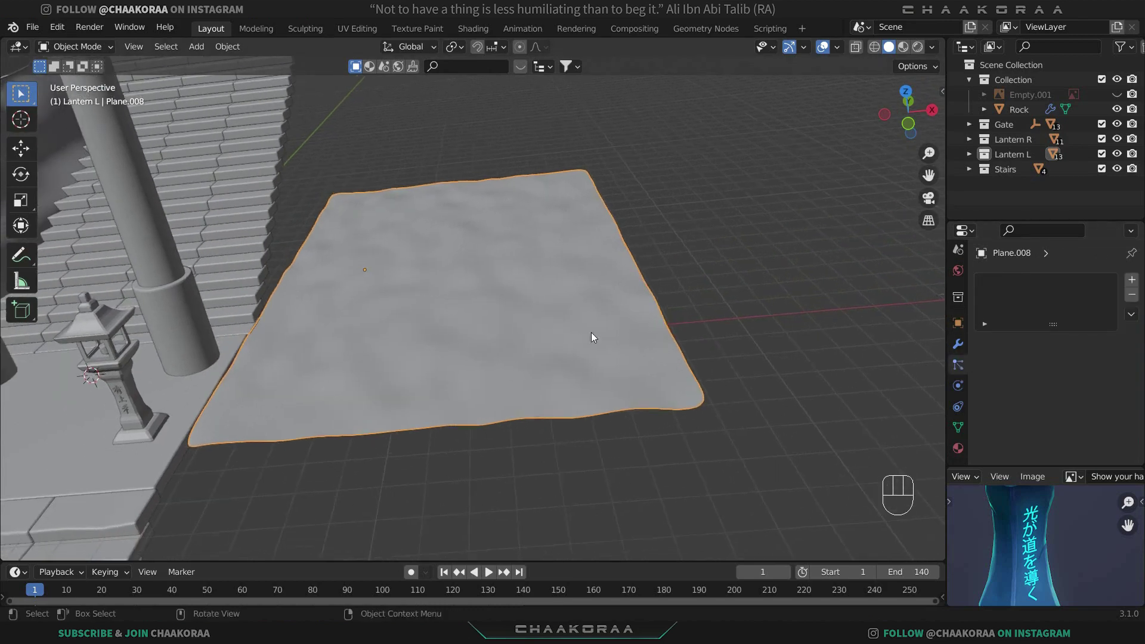
middle_click_drag(499, 329, 392, 423, "shift")
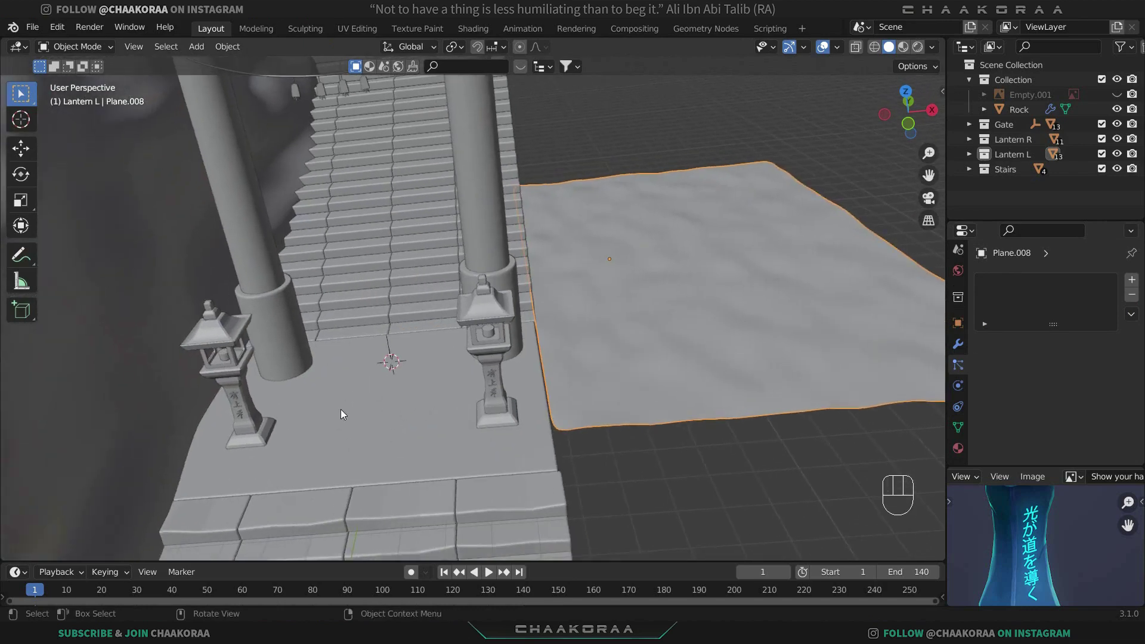
Add a particle system to the displaced ground plane beside the stairs and set its type to Hair.
middle_click_drag(692, 331, 370, 367, "shift")
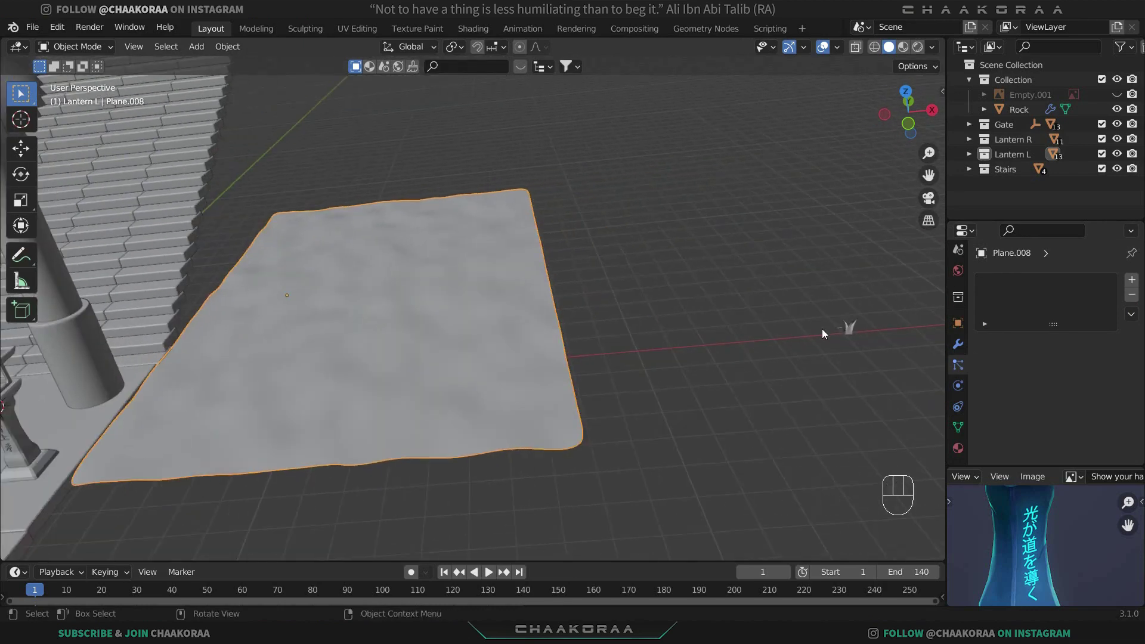
middle_click_drag(530, 356, 241, 413, "shift")
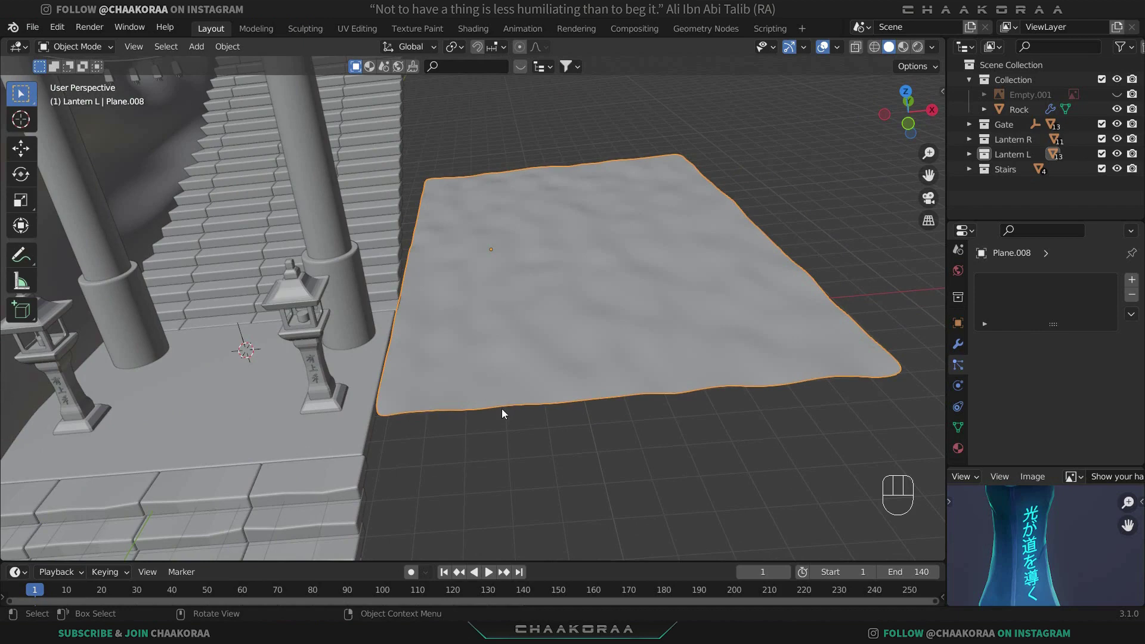
middle_click_drag(671, 363, 464, 367, "shift")
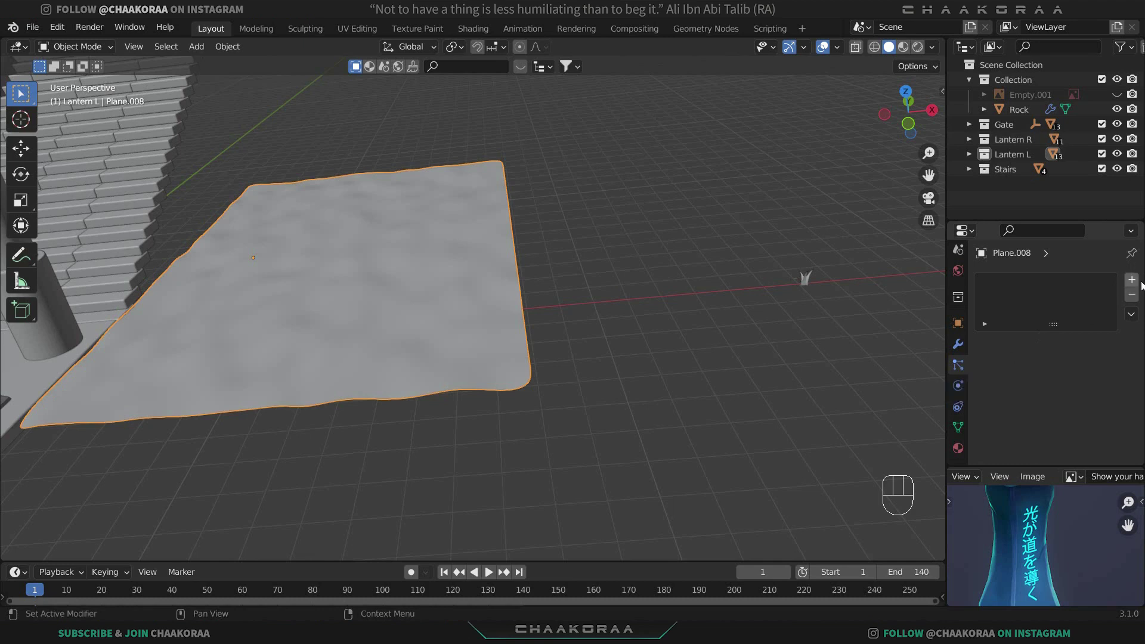
left_click(1133, 281)
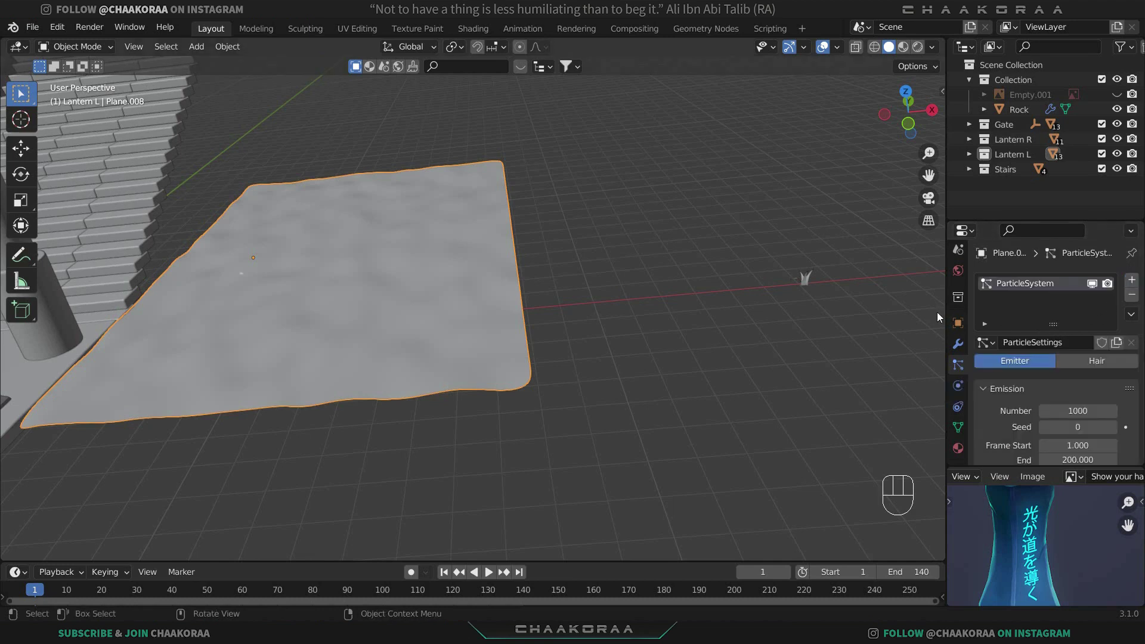
scroll(999, 395, "down", 4)
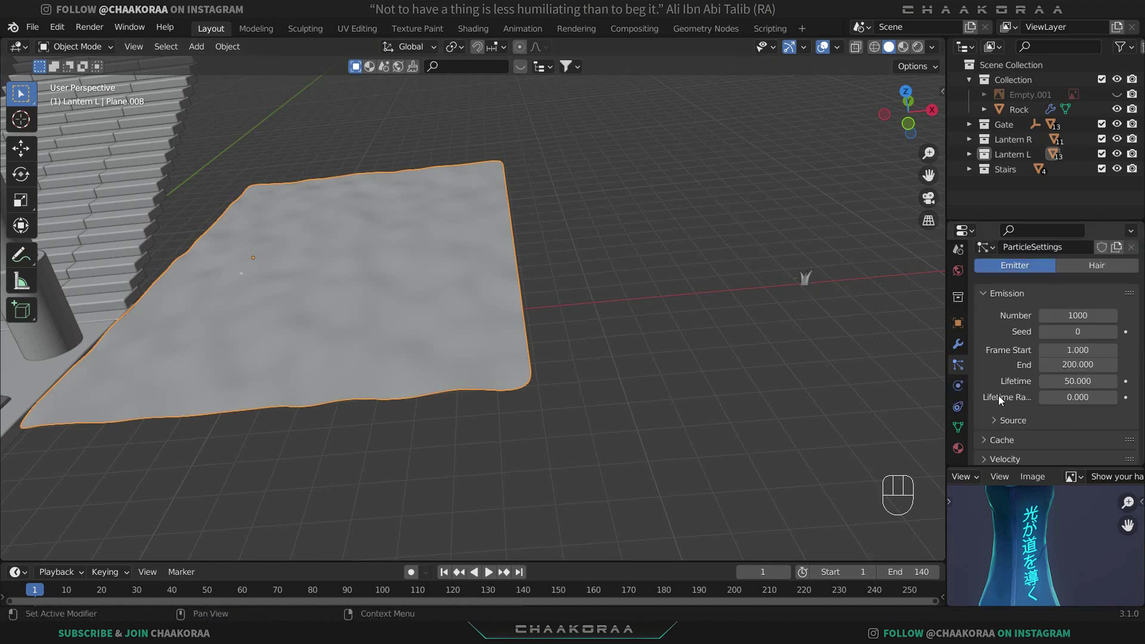
left_click(1087, 268)
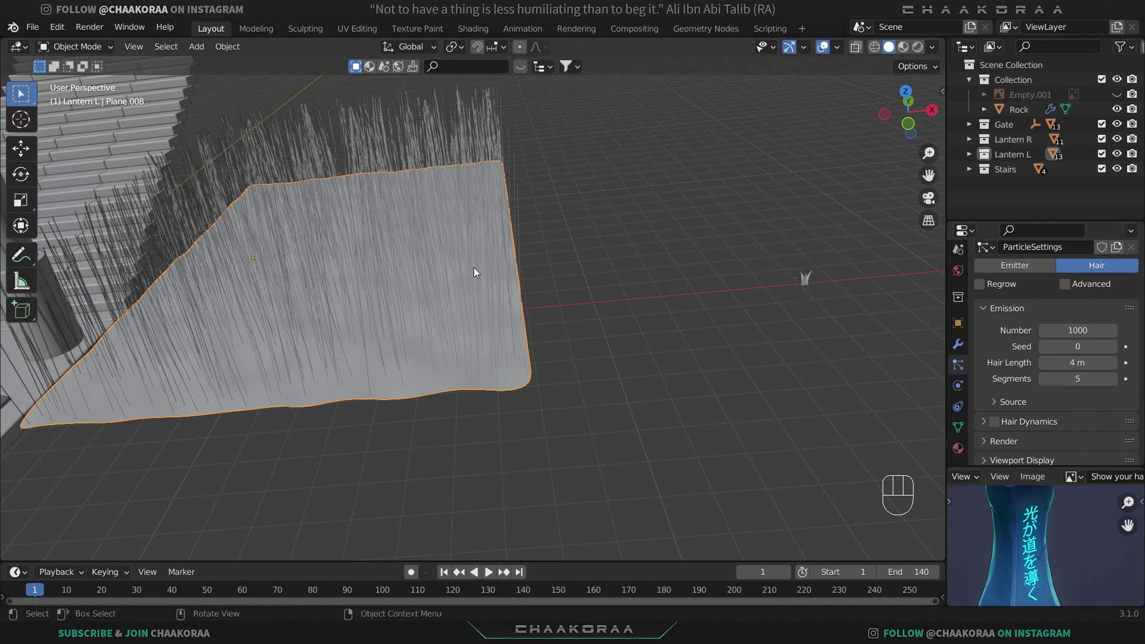
Rename the grass tuft object as Grass-Red.
left_click(811, 284)
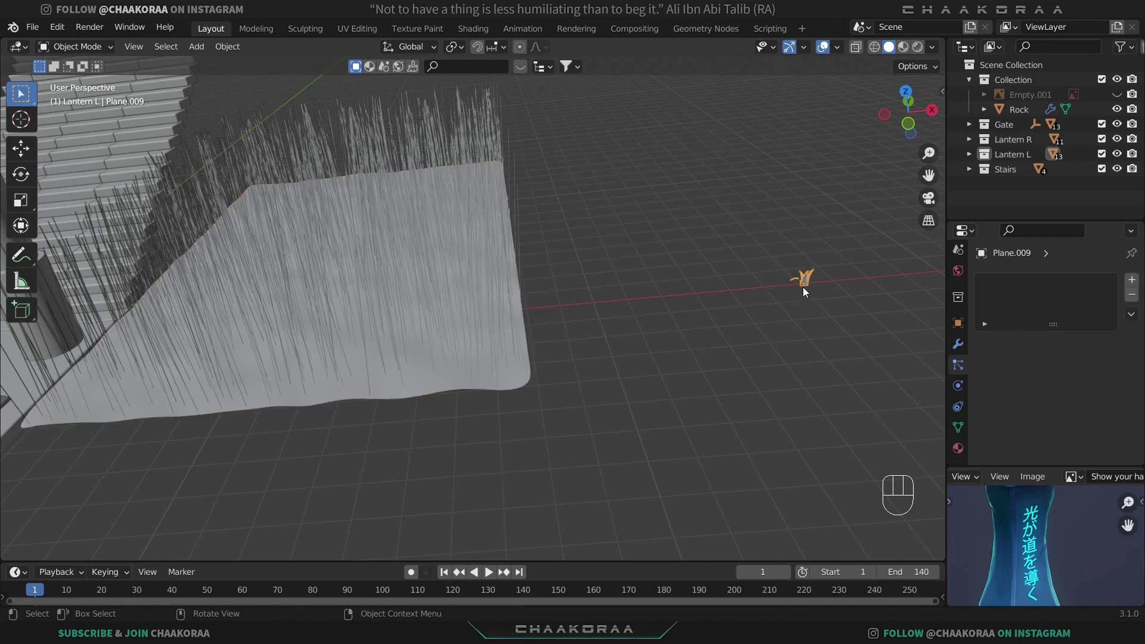
key("F2")
type("G")
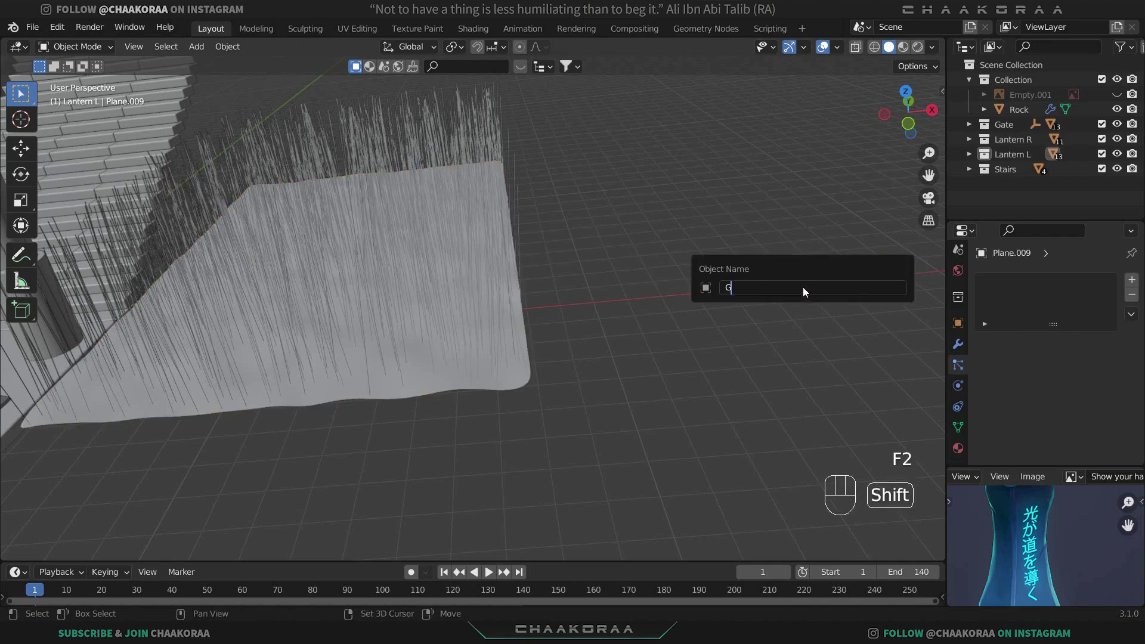
type("rass-Red")
key("Return")
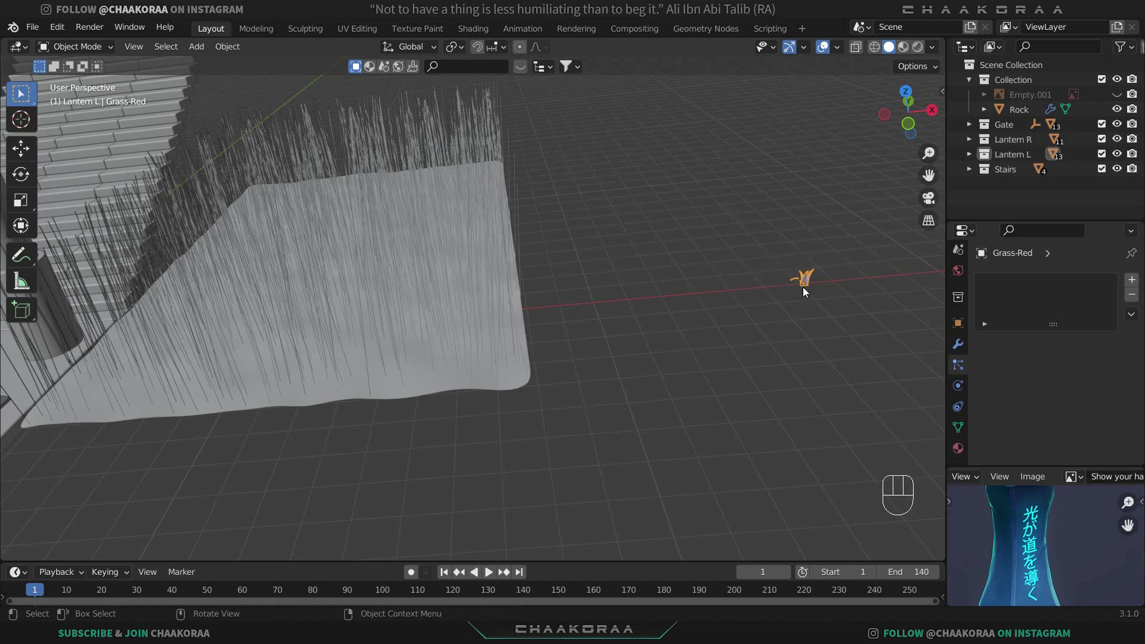
Set the ground plane's hair particle system to render as Object.
left_click(385, 251)
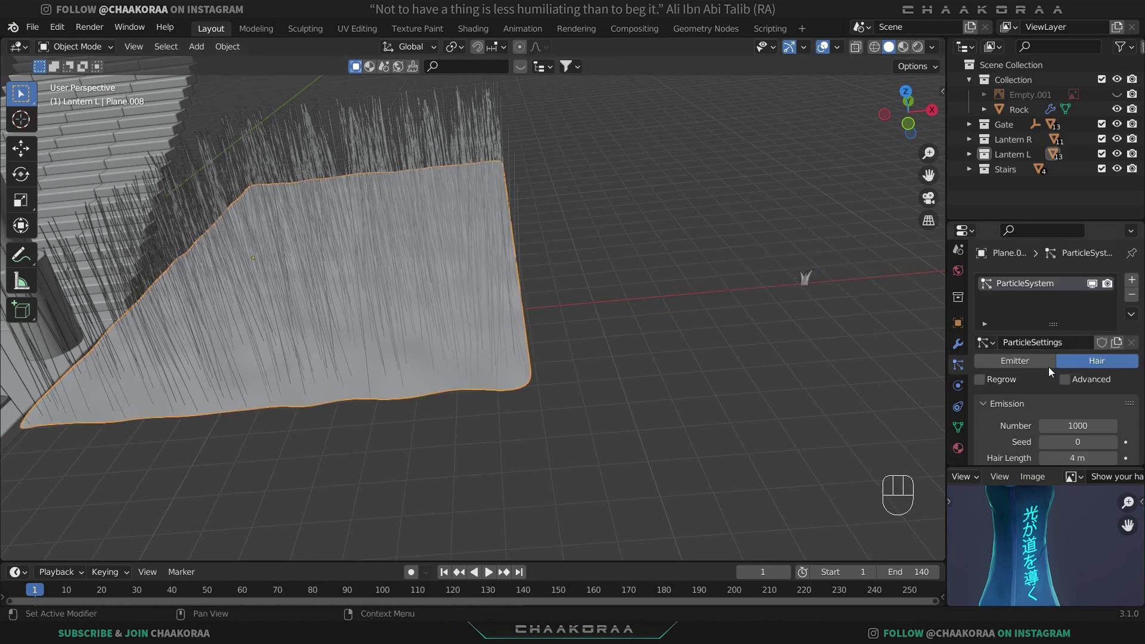
scroll(1008, 414, "down", 5)
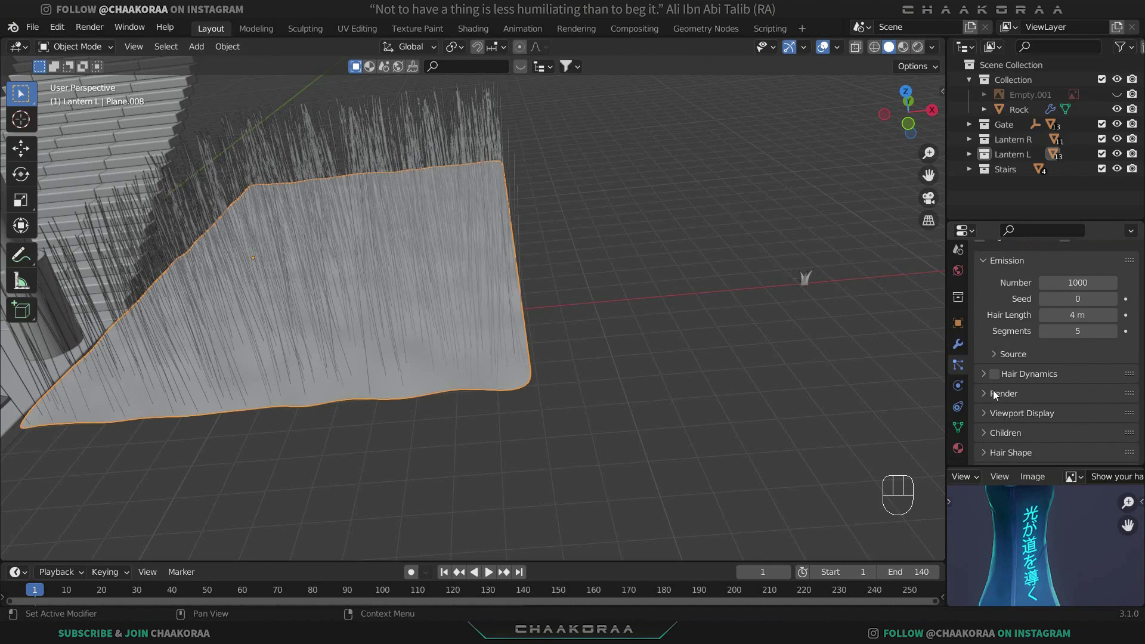
left_click(988, 394)
scroll(1032, 398, "down", 2)
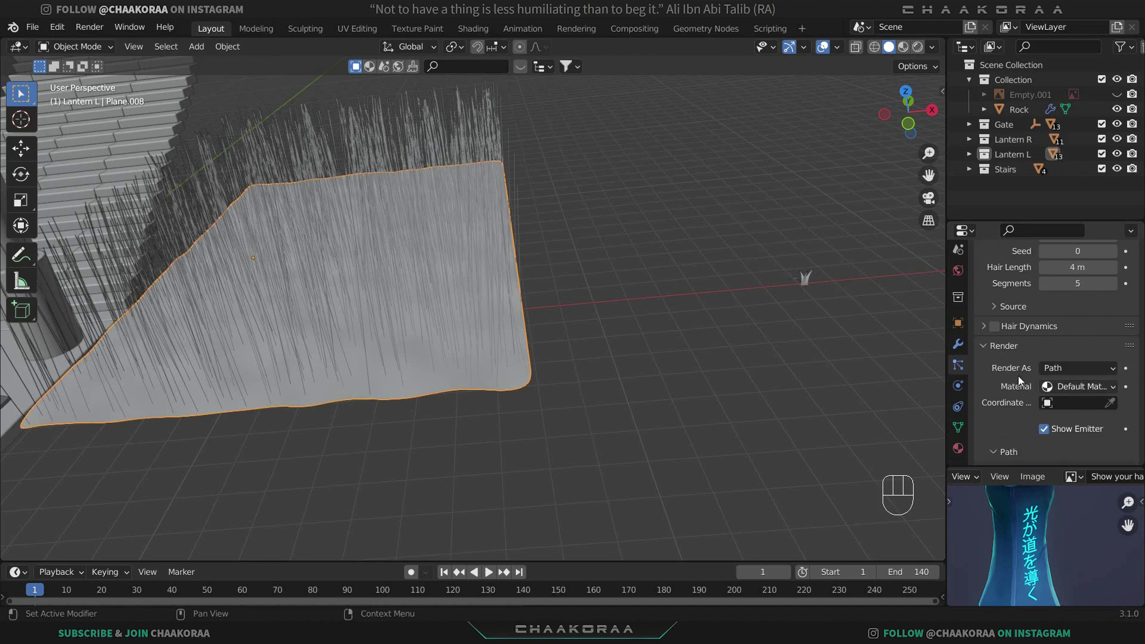
left_click(1070, 370)
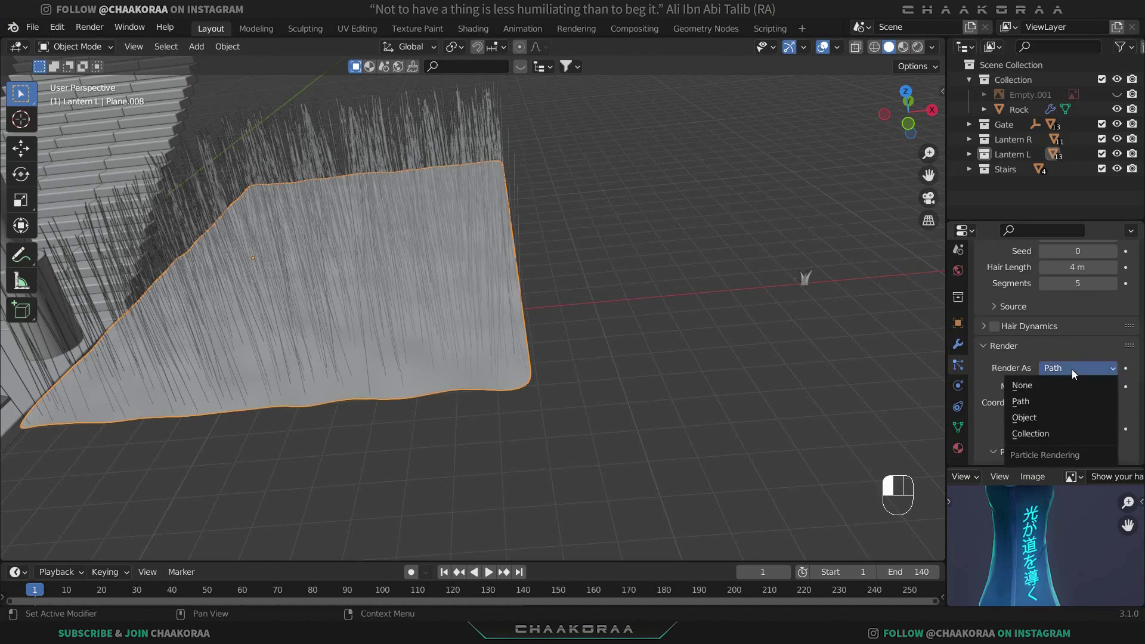
left_click(1070, 370)
left_click(1071, 370)
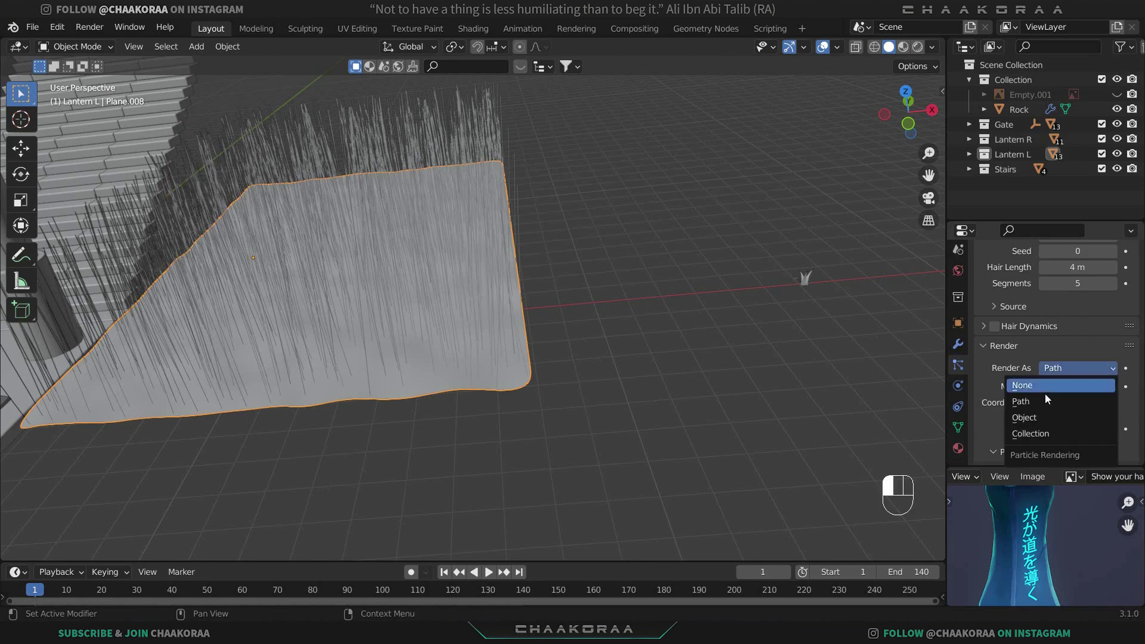
left_click(1040, 419)
Assign the Grass-Red clump as the particle system's instance object.
scroll(1041, 401, "down", 3)
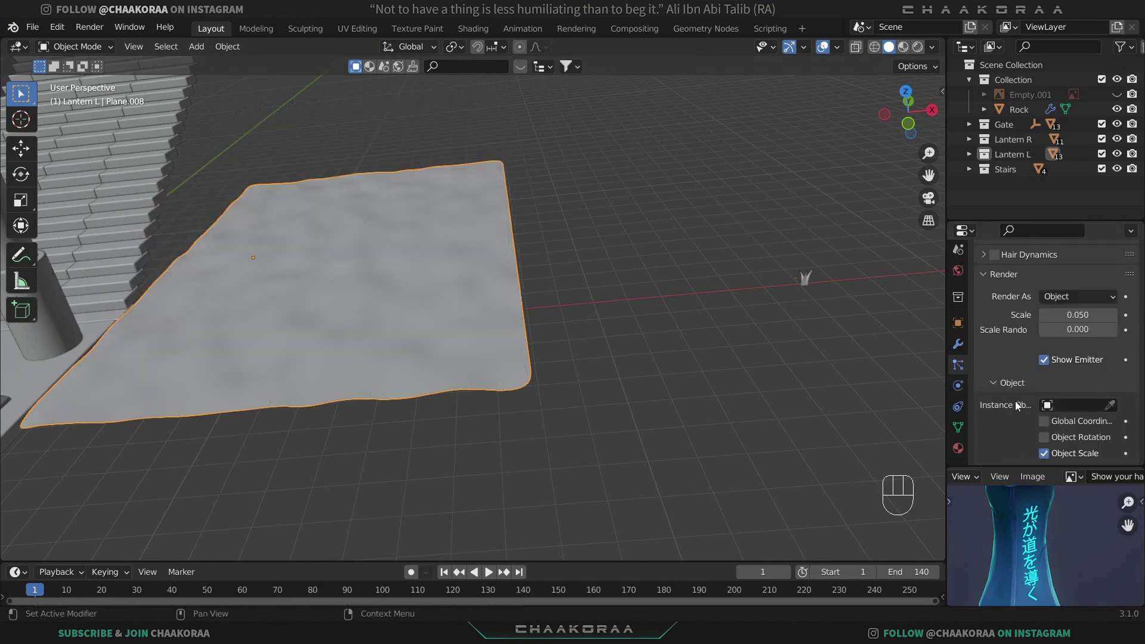
left_click(1104, 405)
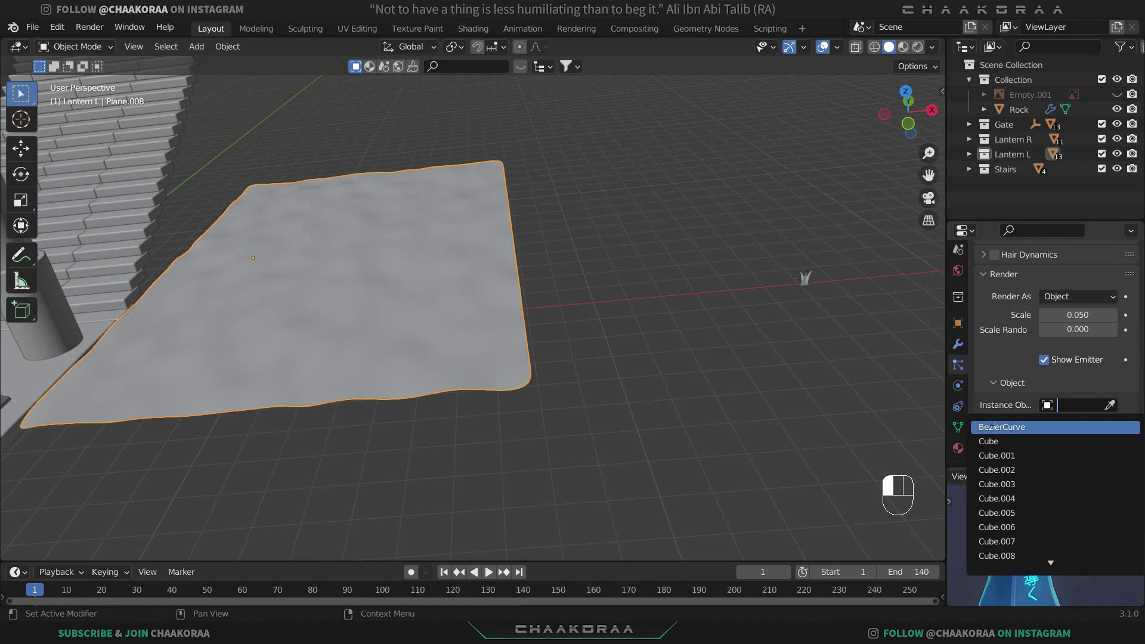
left_click(1111, 405)
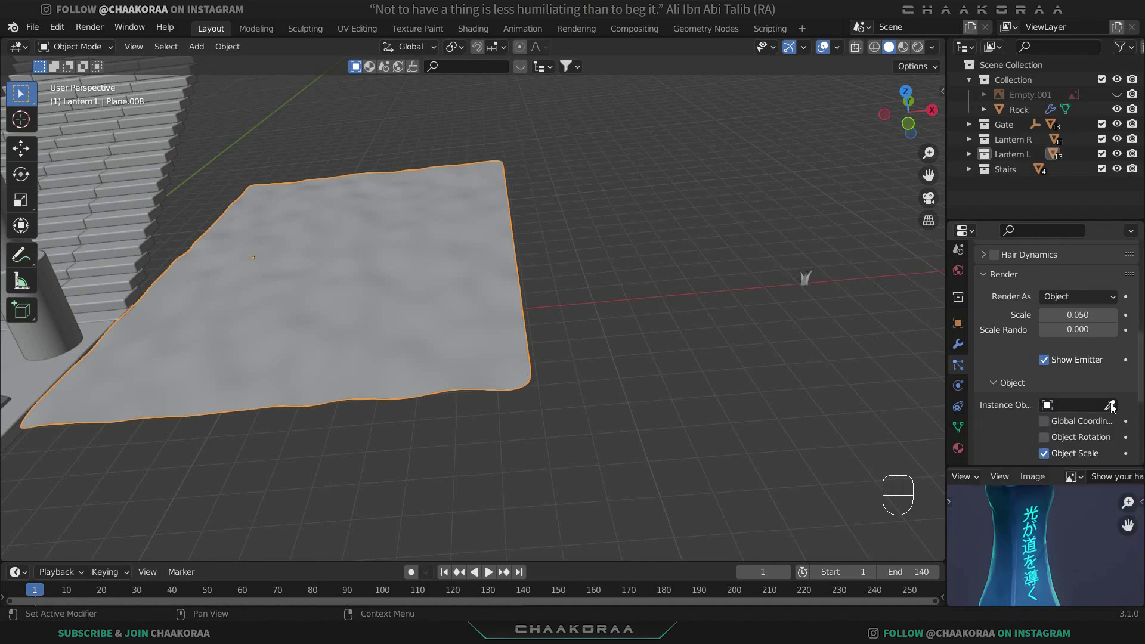
left_click(807, 274)
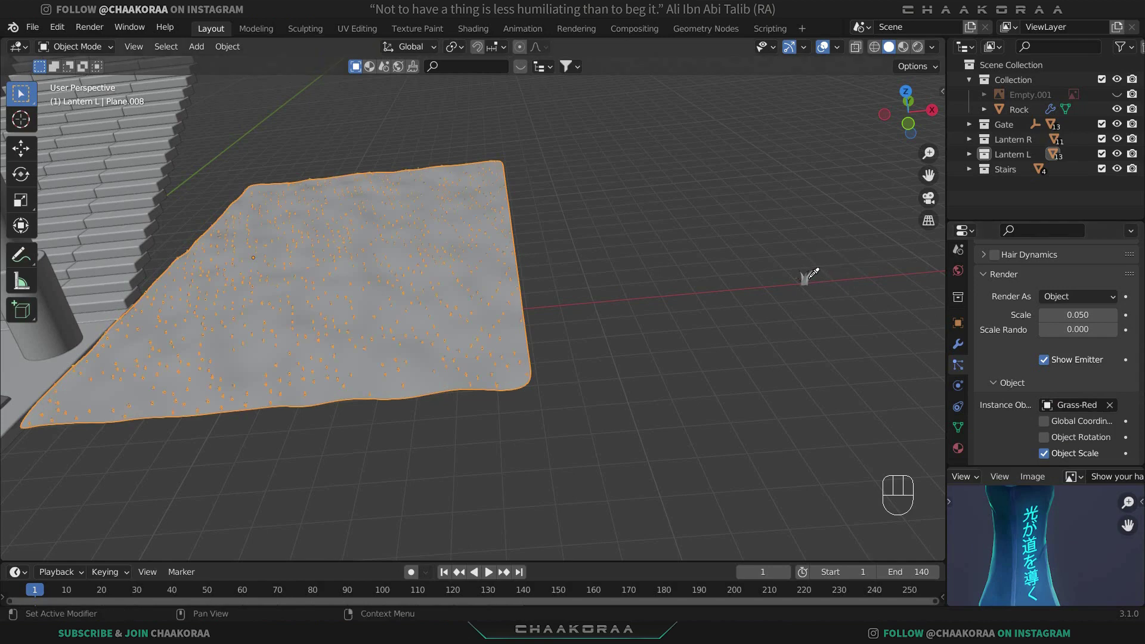
Open the Grass-Red clump for mesh editing and select all of its geometry.
scroll(501, 322, "up", 3)
middle_click_drag(535, 335, 503, 307)
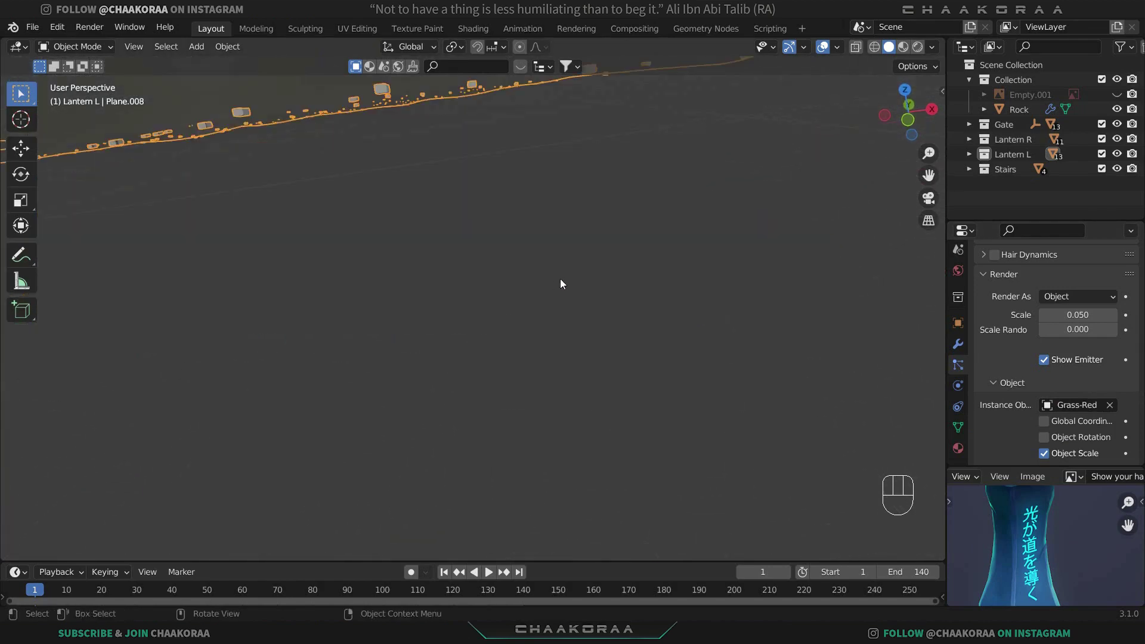
middle_click_drag(562, 279, 567, 326, "shift")
middle_click_drag(695, 250, 511, 327, "ctrl")
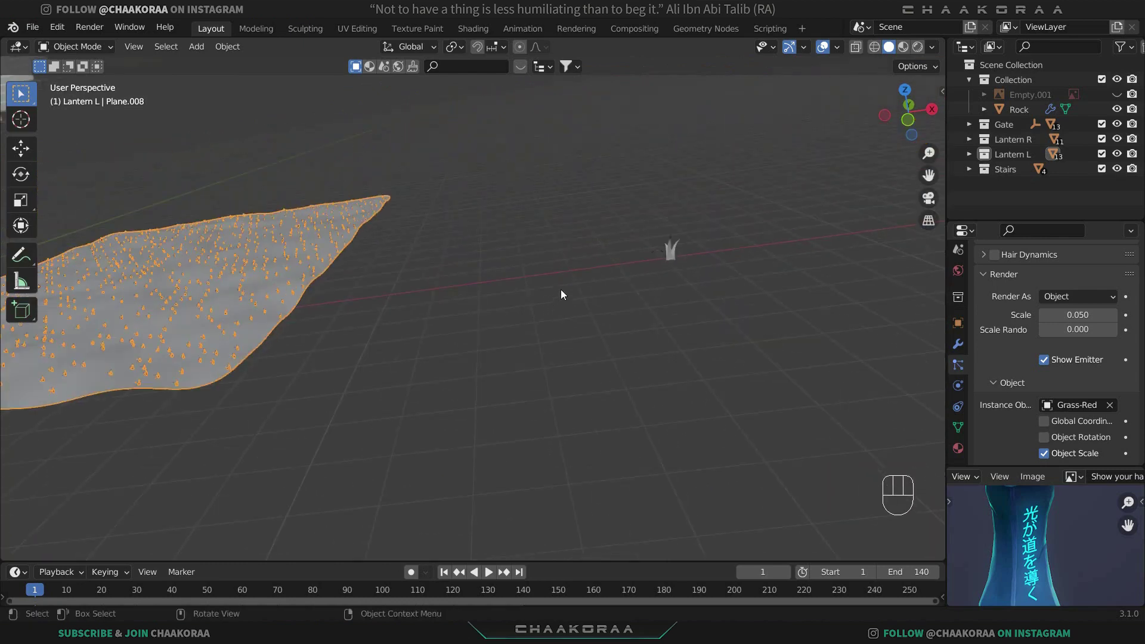
left_click(671, 250)
scroll(707, 257, "up", 3)
middle_click_drag(719, 253, 619, 273, "shift")
key("Tab")
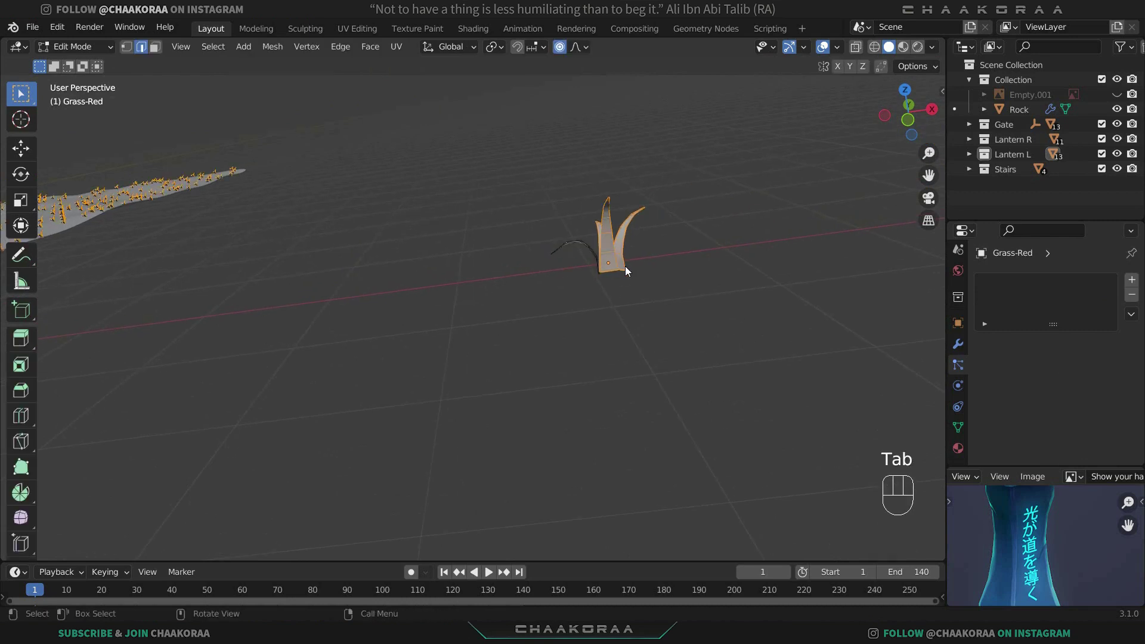
key("a")
key("g")
key("z")
right_click(632, 275)
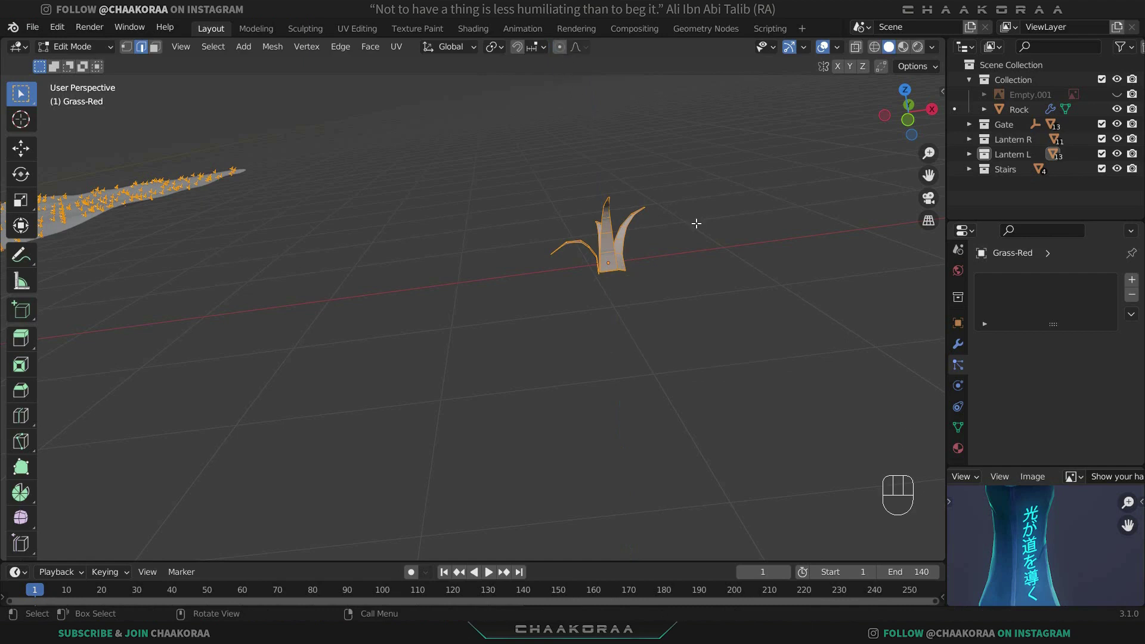
Raise the selected grass geometry about 0.035 m along Z and return to Object Mode.
key("g")
key("z")
left_click(692, 224)
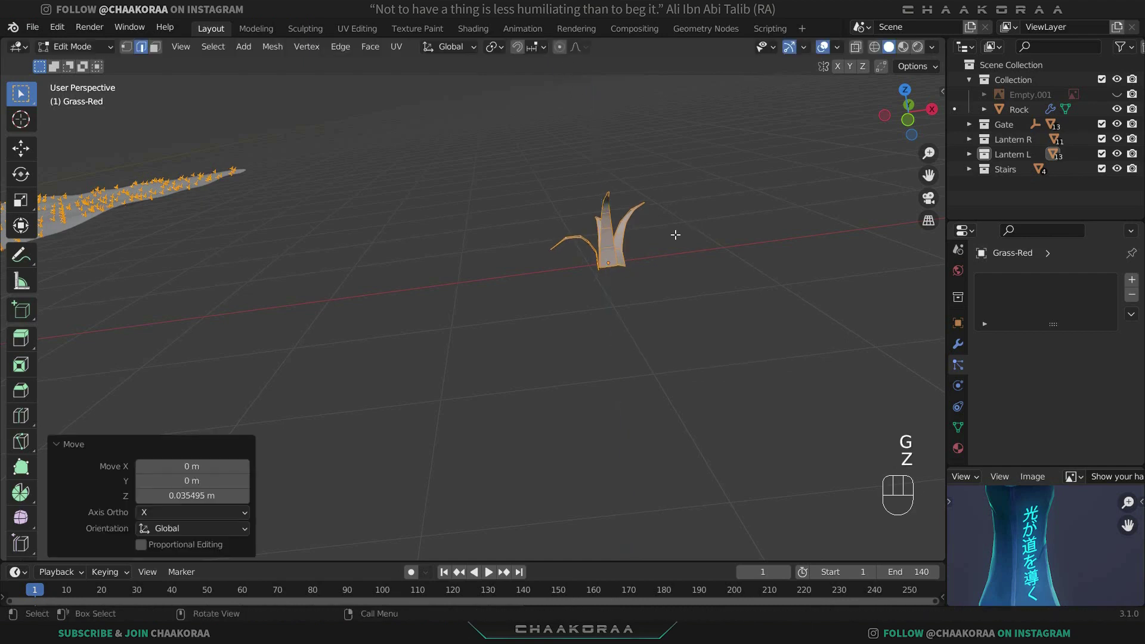
middle_click_drag(676, 236, 657, 216)
key("Tab")
Select the ground plane and set its particle render scale to 0.14.
middle_click_drag(453, 267, 664, 259)
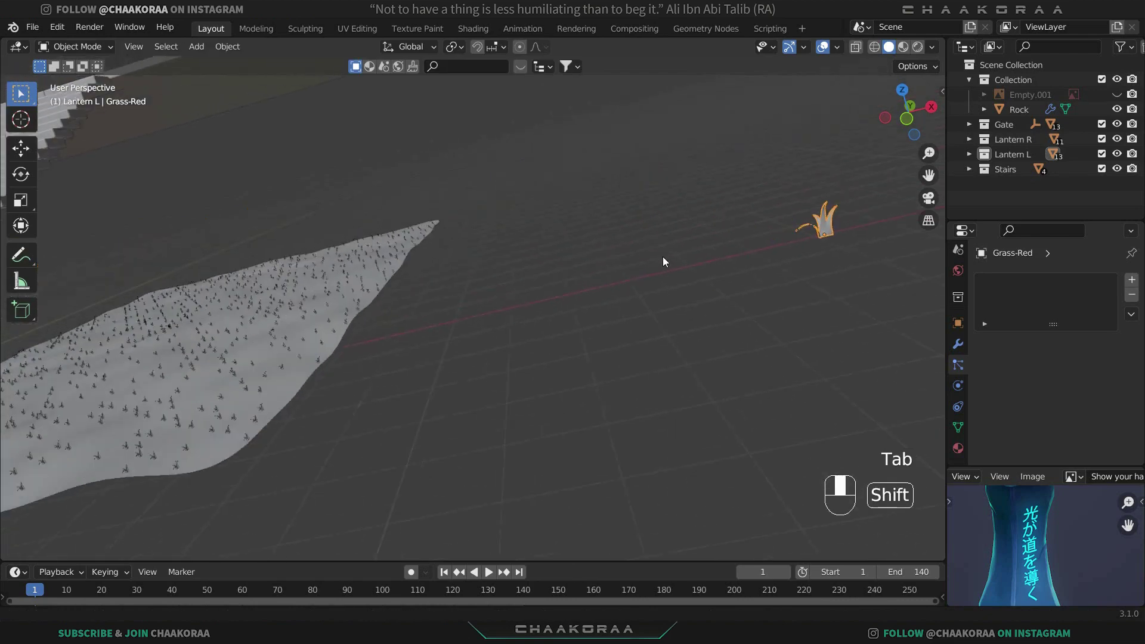
scroll(478, 340, "up", 3)
left_click(499, 315)
middle_click_drag(524, 327, 603, 340, "shift")
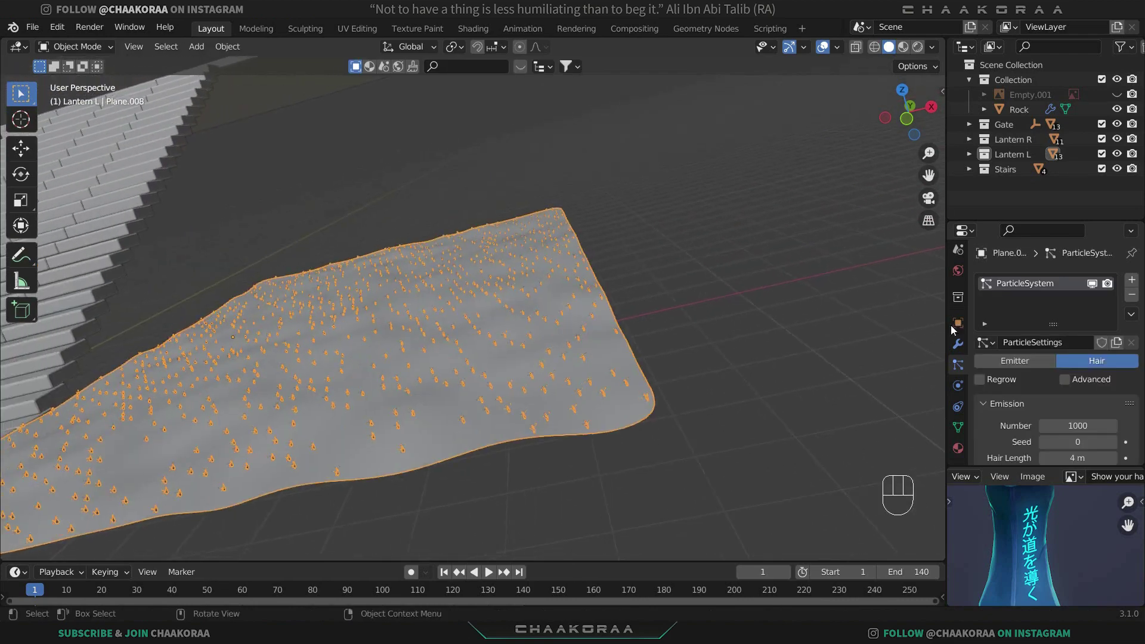
scroll(1020, 407, "down", 8)
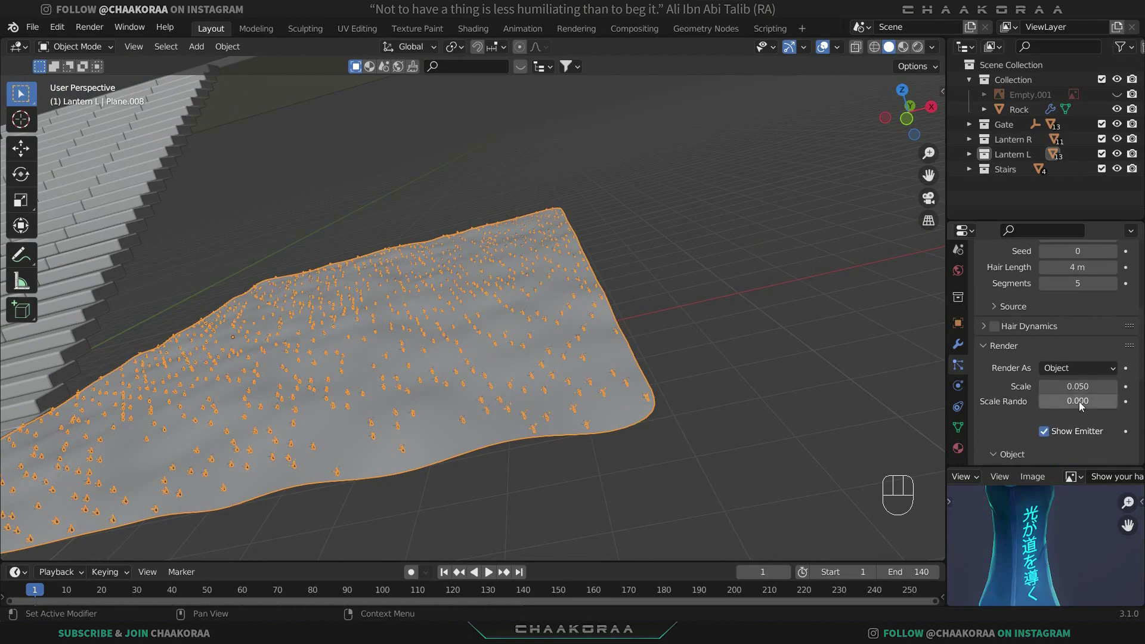
scroll(493, 334, "up", 3)
scroll(495, 333, "up", 2)
middle_click_drag(611, 359, 572, 329, "shift")
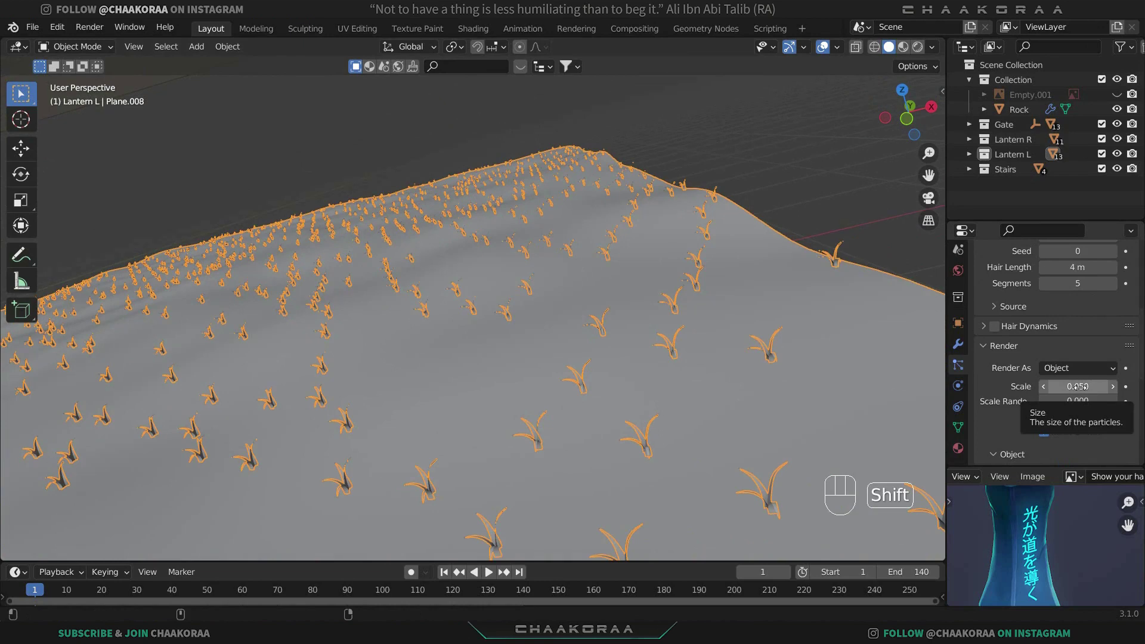
mouse_move(1078, 386)
left_mouse_down("shift")
mouse_move(1128, 386)
mouse_move(1074, 386)
left_mouse_up("shift")
scroll(550, 388, "down", 5)
left_click(1061, 392)
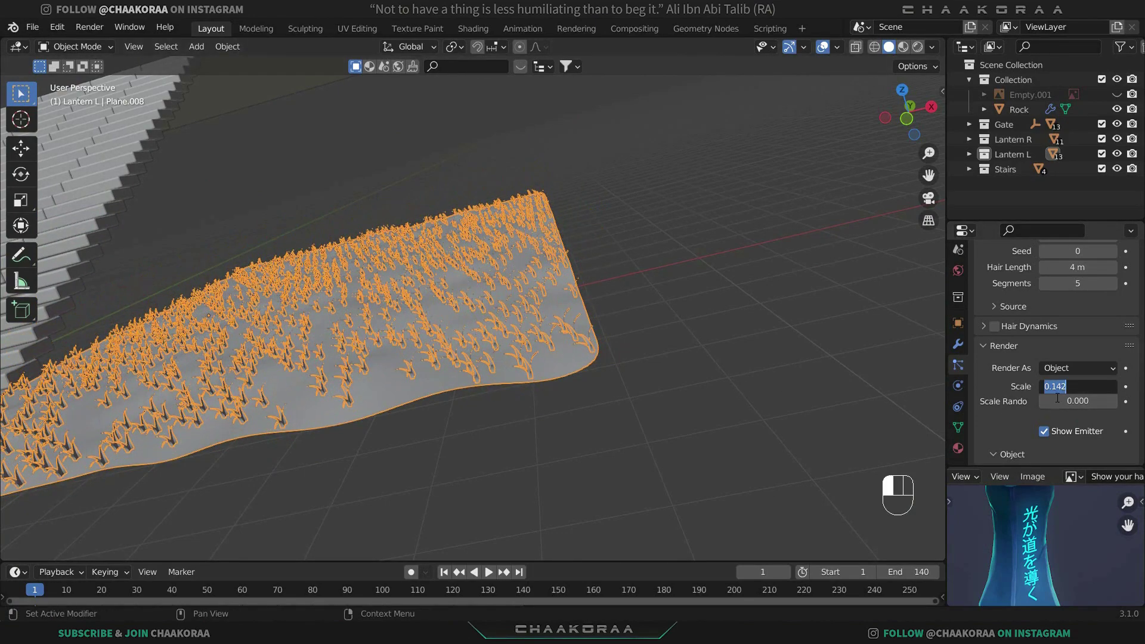
left_click(1082, 389)
key("Return")
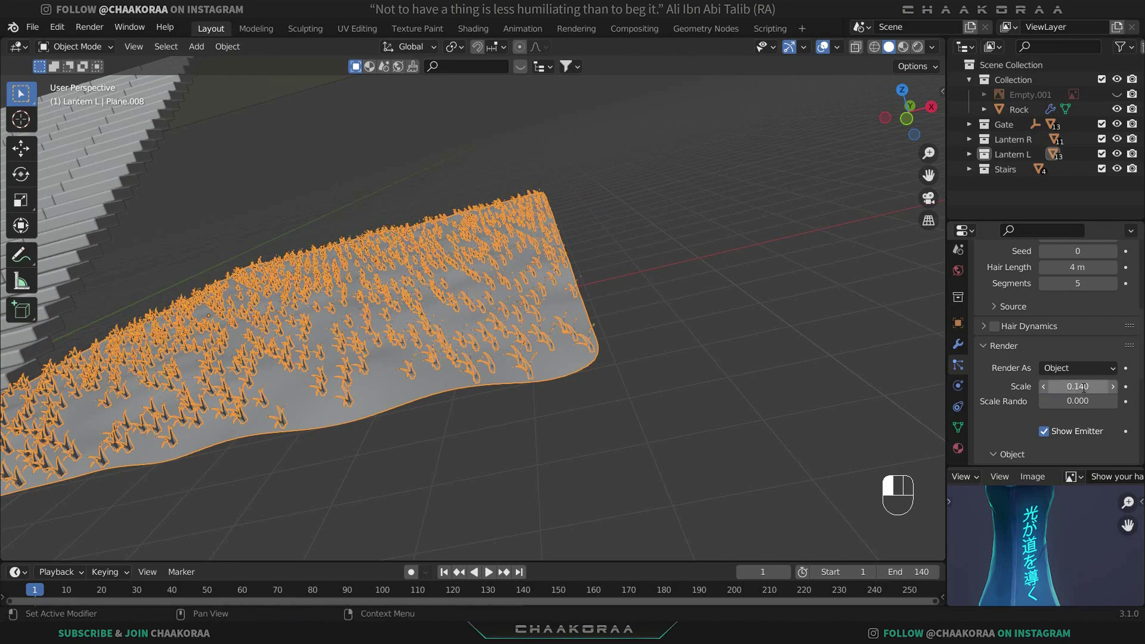
Deselect the ground plane and reduce its particle render scale, trying 0.13 and settling on 0.11.
left_click(644, 349)
scroll(596, 331, "up", 5)
mouse_move(643, 330)
middle_mouse_down()
mouse_move(709, 313)
mouse_move(643, 326)
middle_mouse_up()
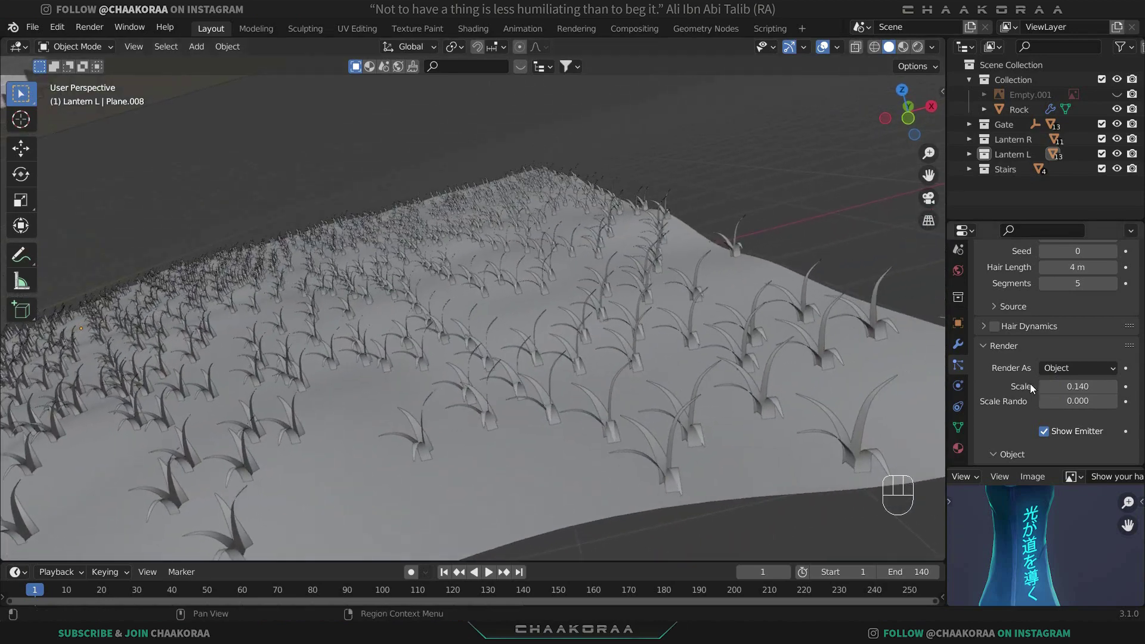
left_click(1067, 387)
left_click_drag(1056, 387, 1067, 387)
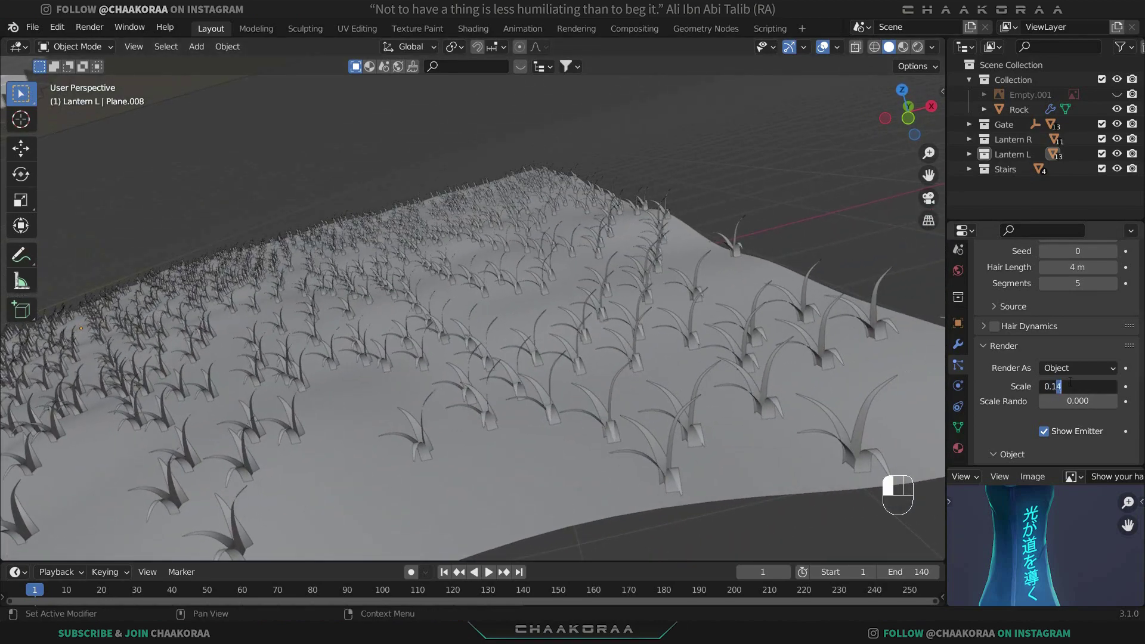
type("3")
key("Return")
left_click(1070, 385)
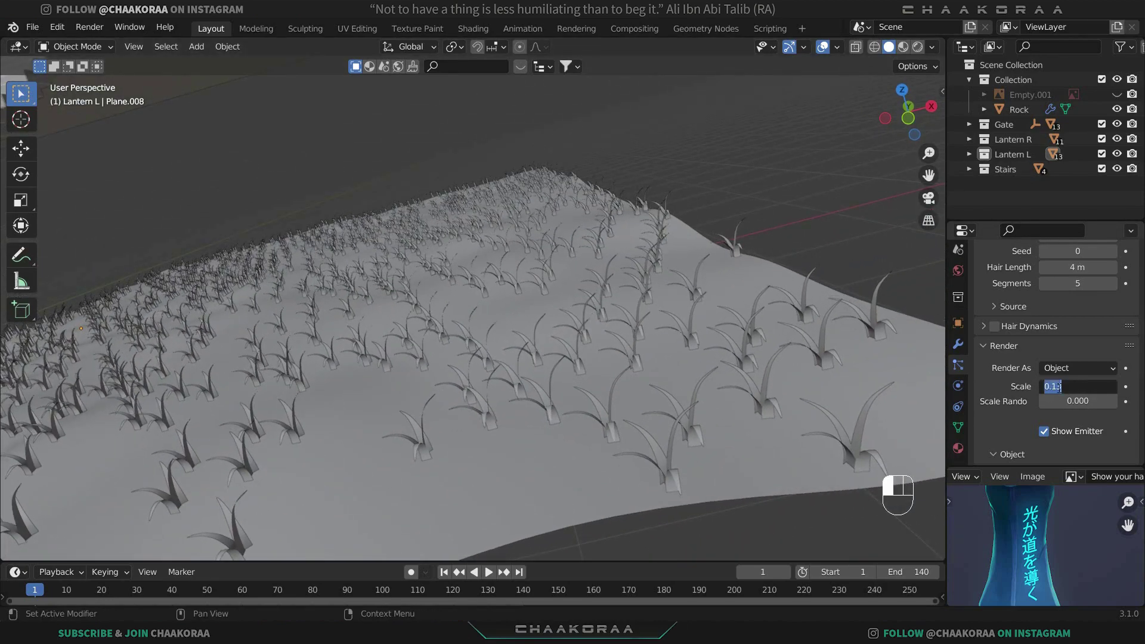
left_click_drag(1060, 387, 1111, 383)
key("Return")
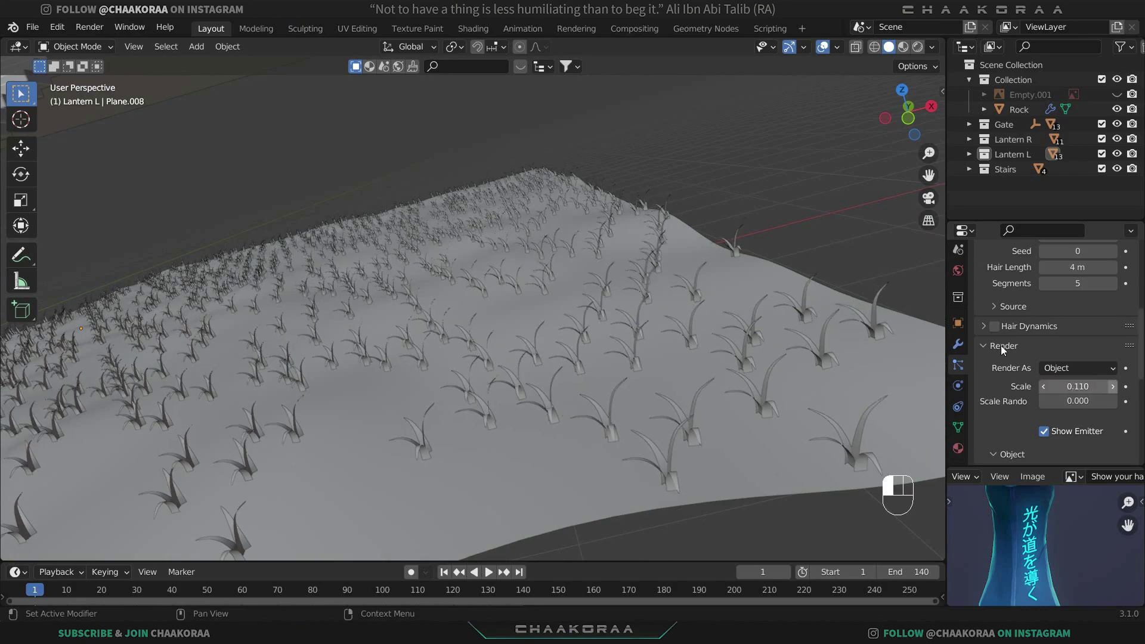
Set the grass particles' scale randomness to about 0.489.
scroll(535, 250, "down", 6)
scroll(539, 249, "up", 5)
middle_click_drag(583, 291, 664, 306)
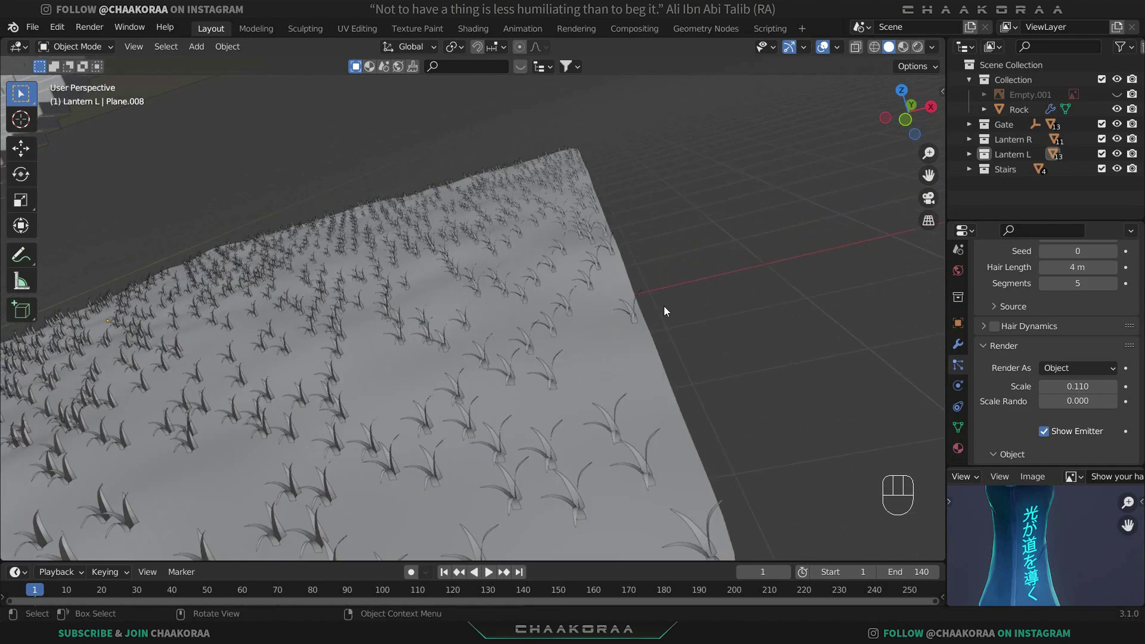
scroll(593, 315, "up", 3)
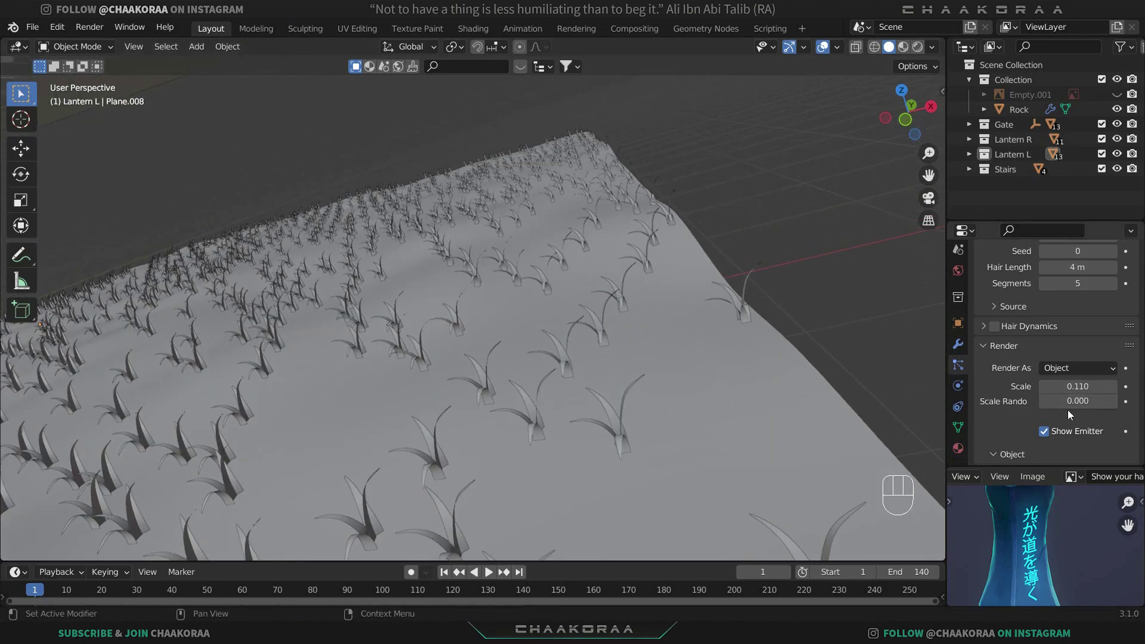
left_click_drag(1087, 403, 1142, 403, "shift")
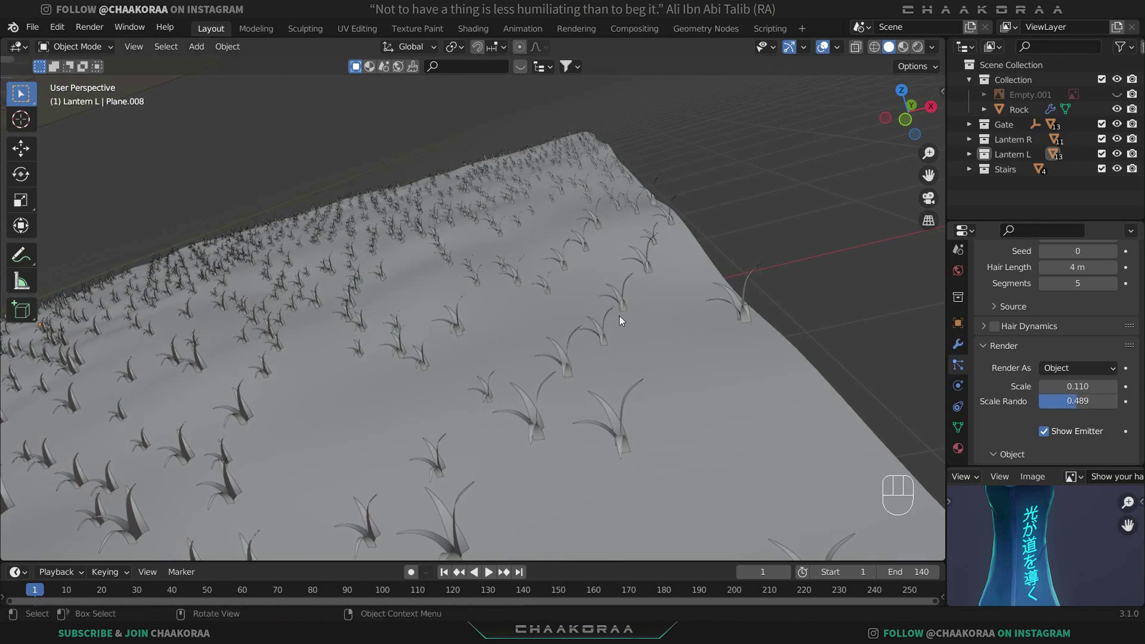
Enable the Advanced option for the hair particle system.
scroll(1057, 377, "down", 10)
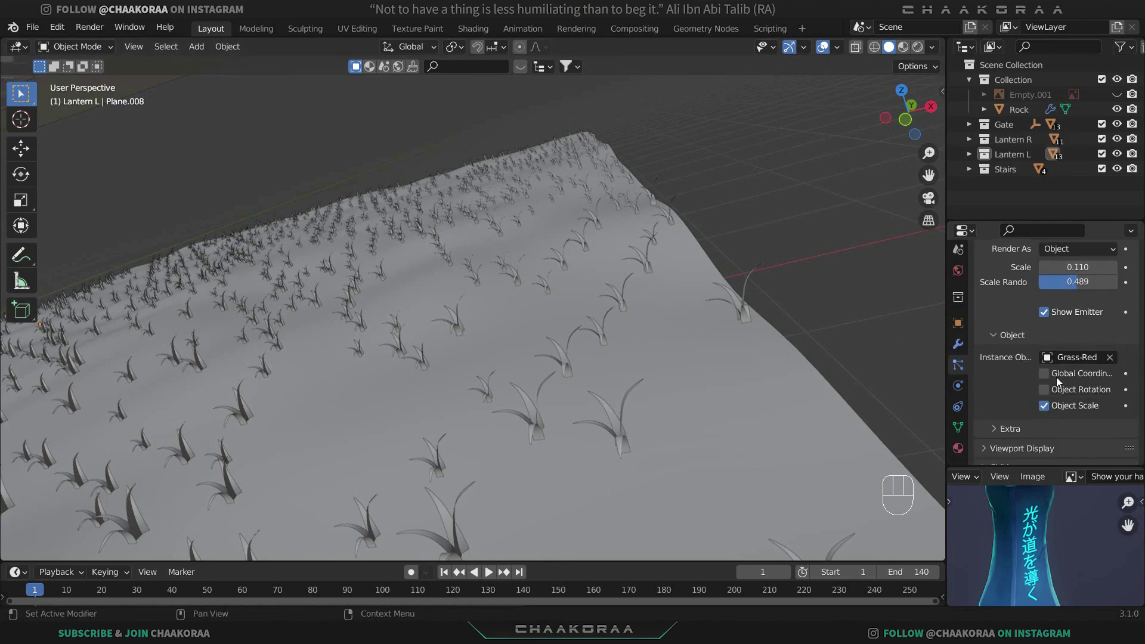
scroll(1055, 377, "up", 10)
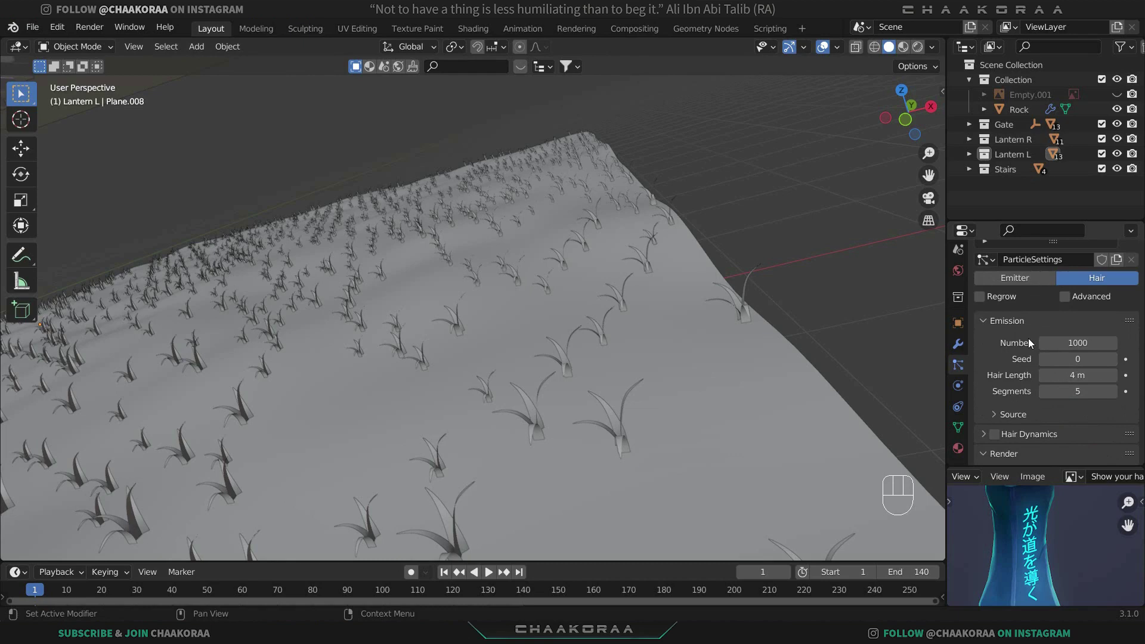
scroll(1050, 338, "up", 3)
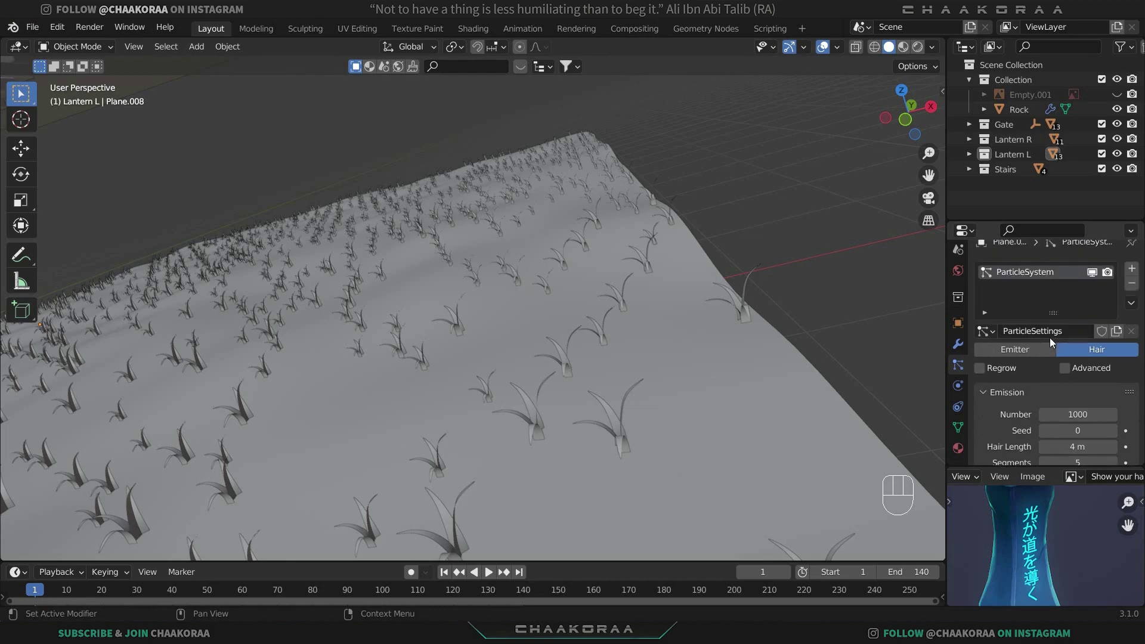
left_click(1068, 370)
Set the particle system's children to Interpolated to thicken the grass on the ground plane.
scroll(1015, 407, "down", 7)
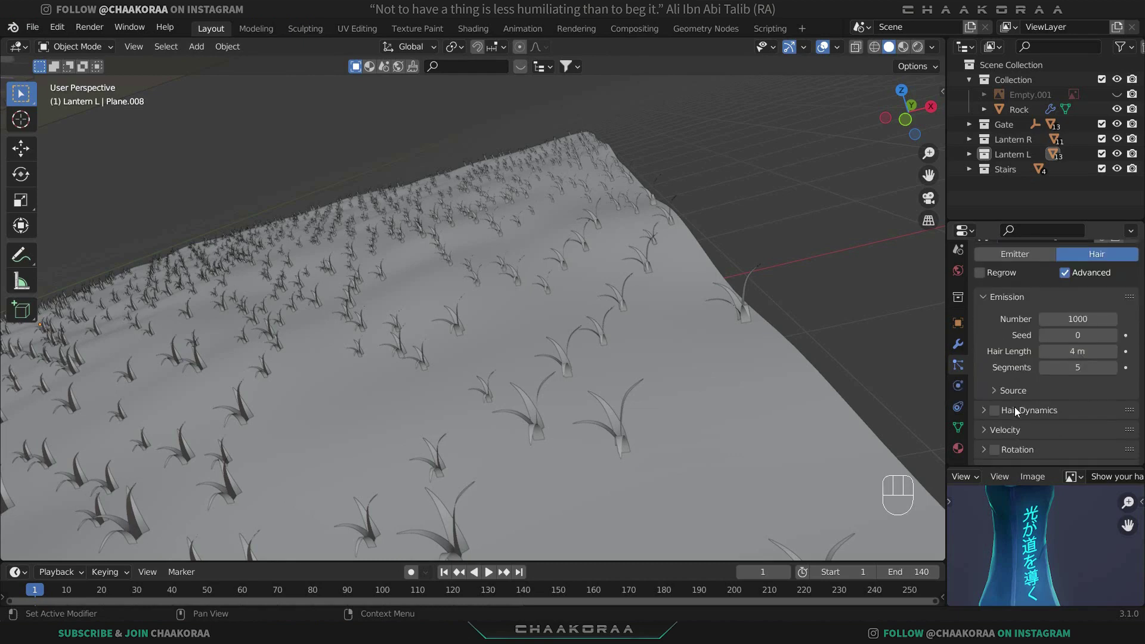
scroll(1025, 406, "down", 8)
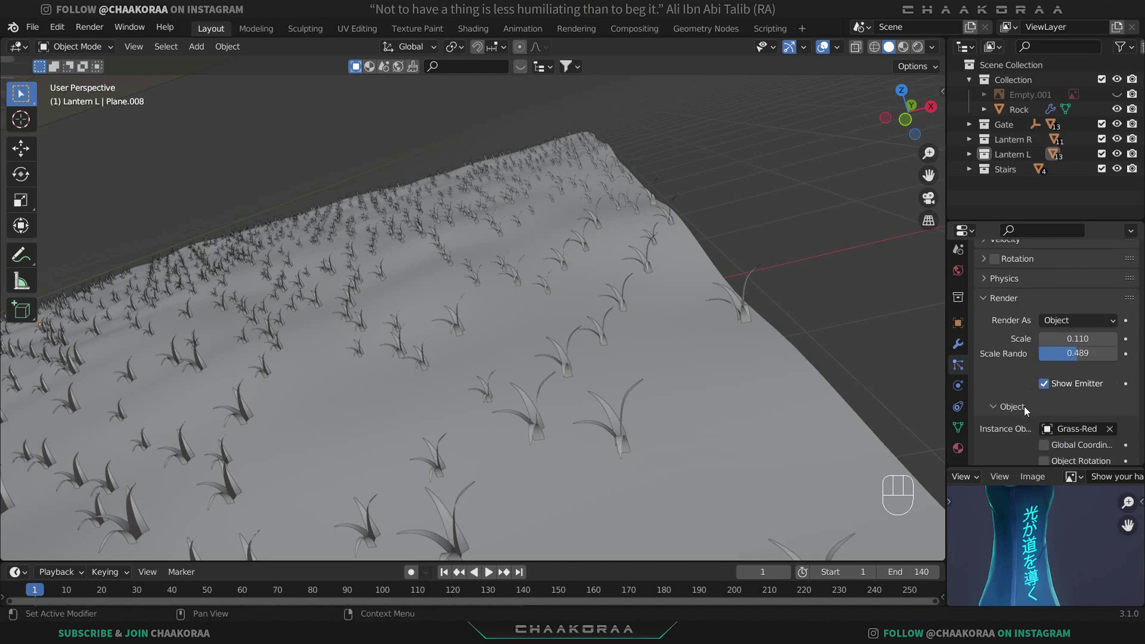
scroll(1025, 411, "down", 3)
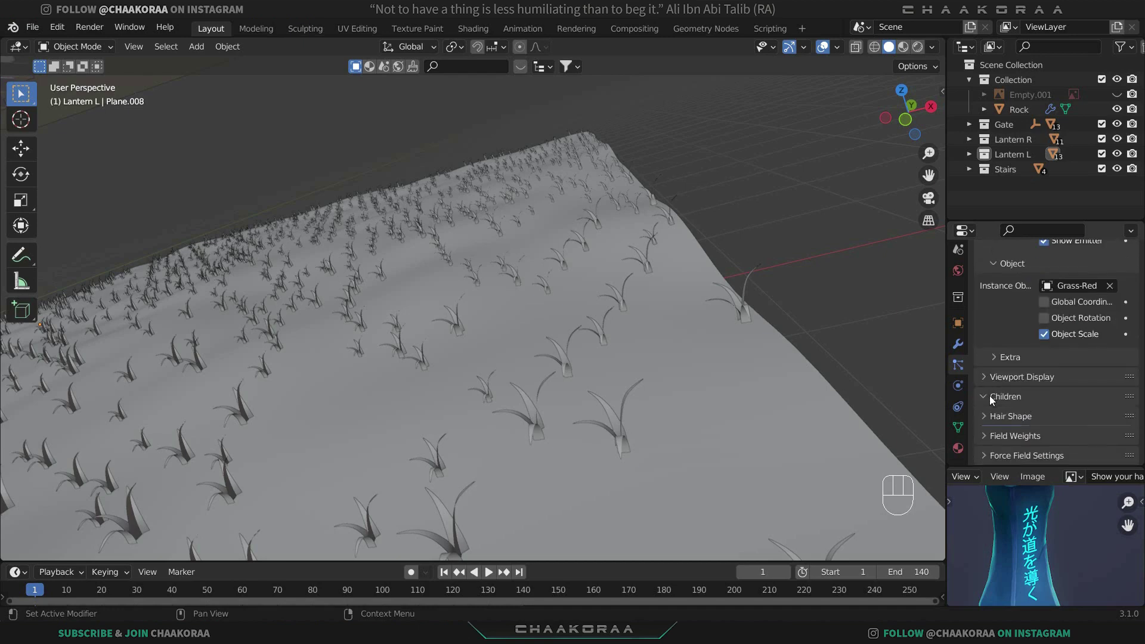
left_click(1001, 396)
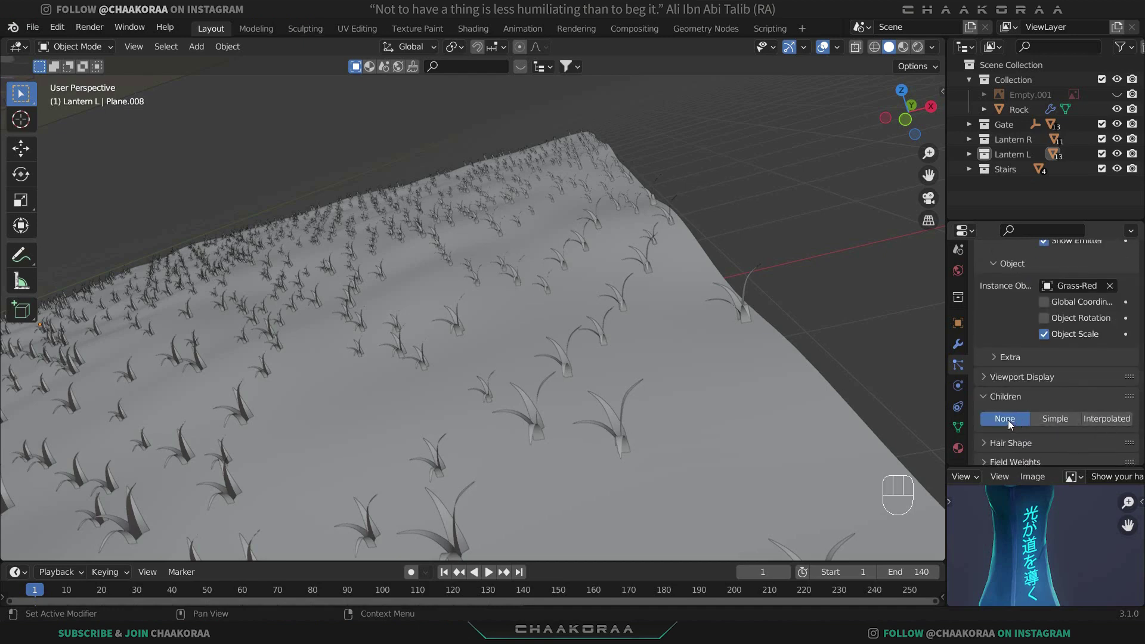
left_click(1104, 420)
scroll(563, 351, "down", 5)
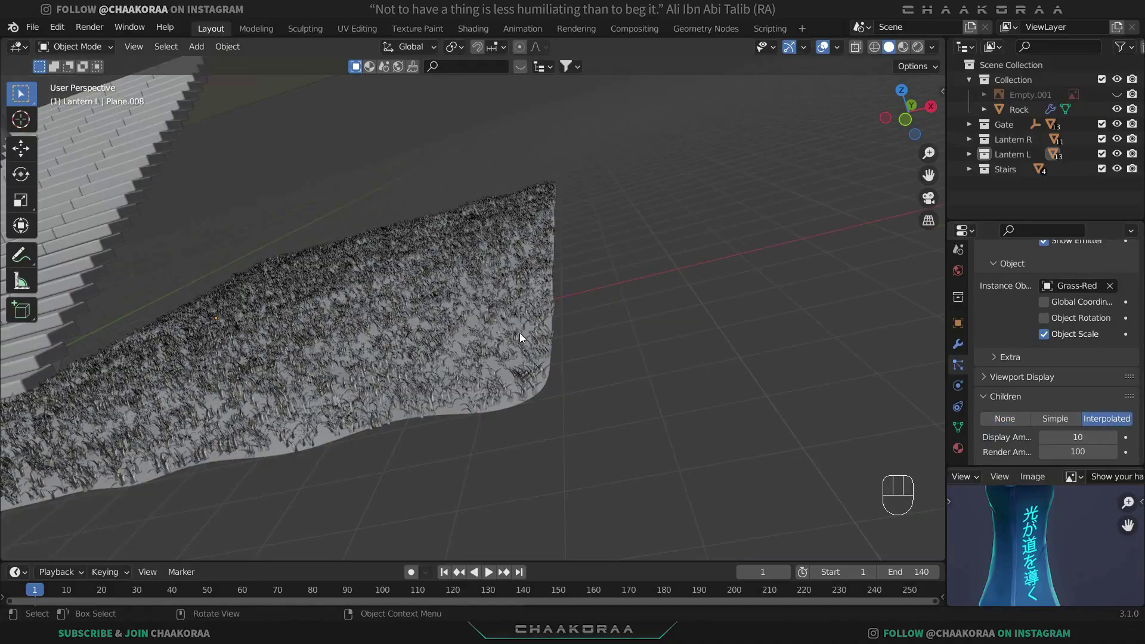
Set both the display amount and the render amount of the grass particle system's interpolated children to 15.
middle_click_drag(520, 333, 288, 290)
scroll(1029, 417, "down", 1)
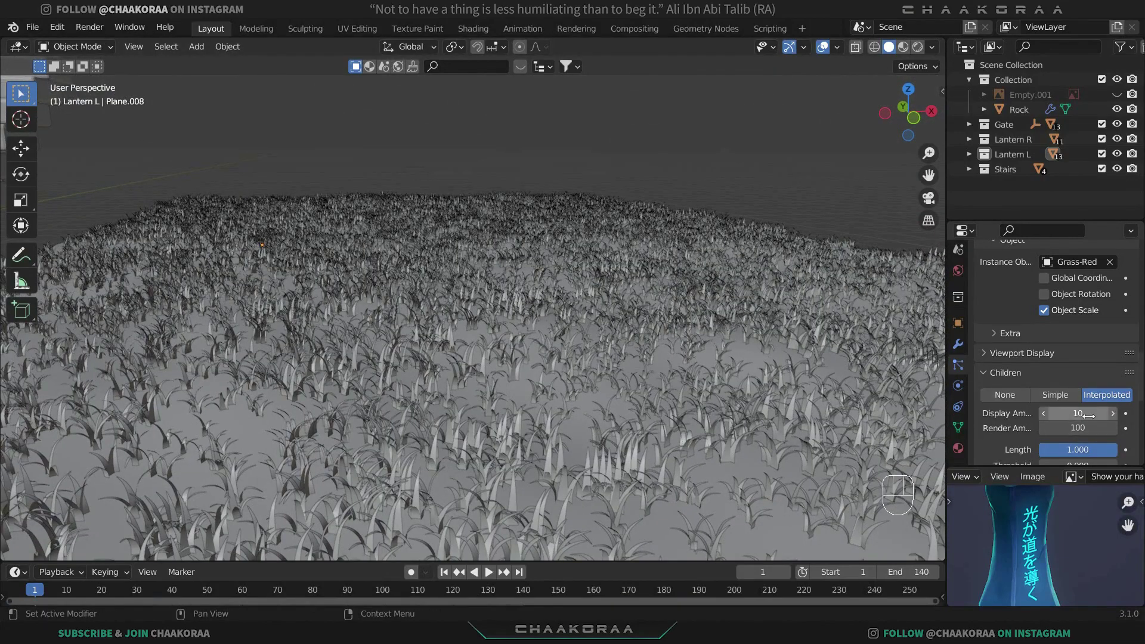
left_click(1072, 420)
type("15")
key("Return")
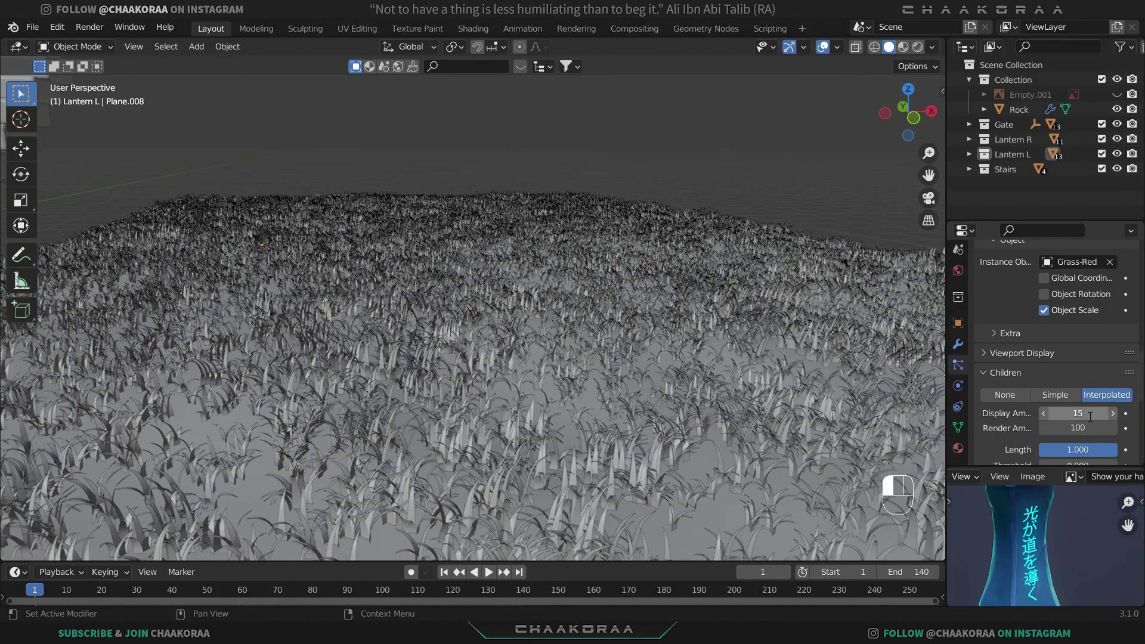
scroll(438, 292, "down", 5)
scroll(442, 312, "up", 6)
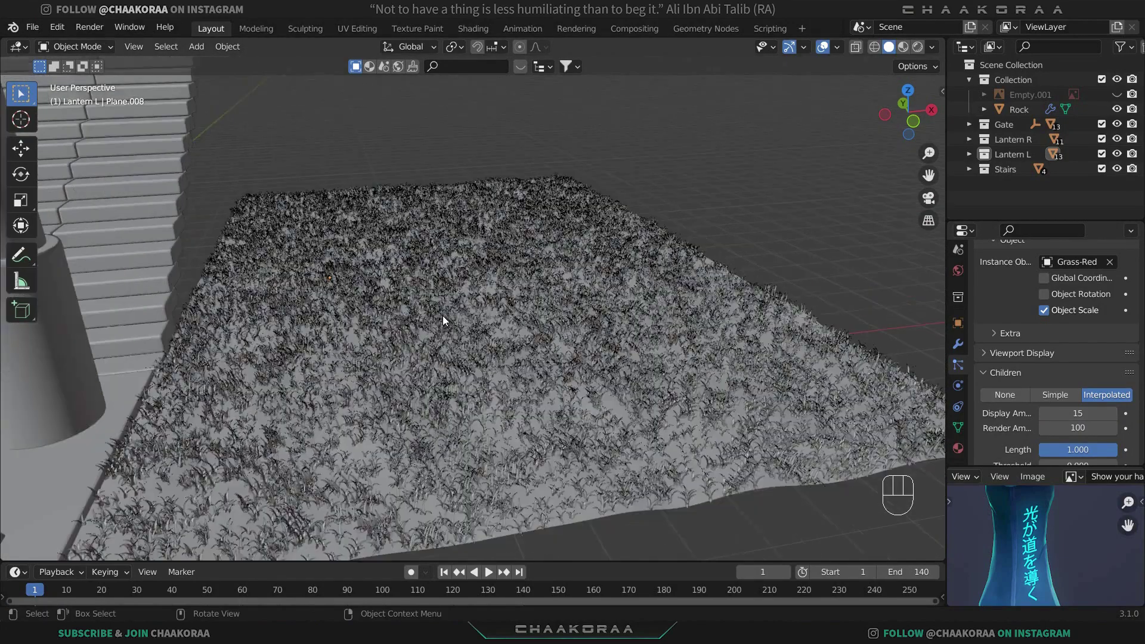
left_click(1078, 428)
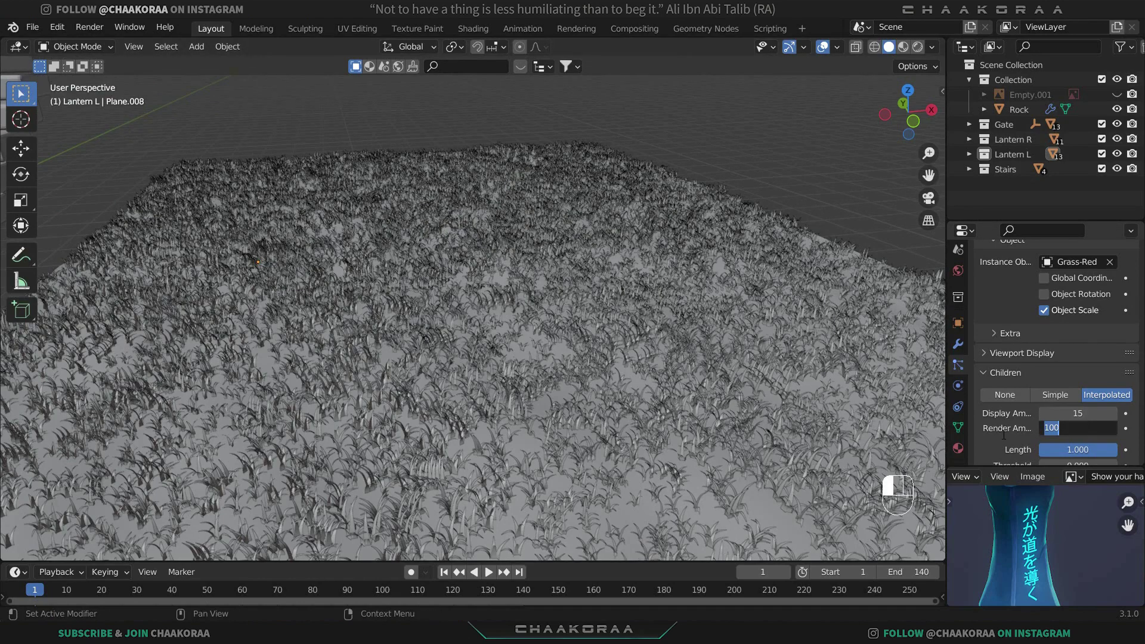
type("15")
key("Return")
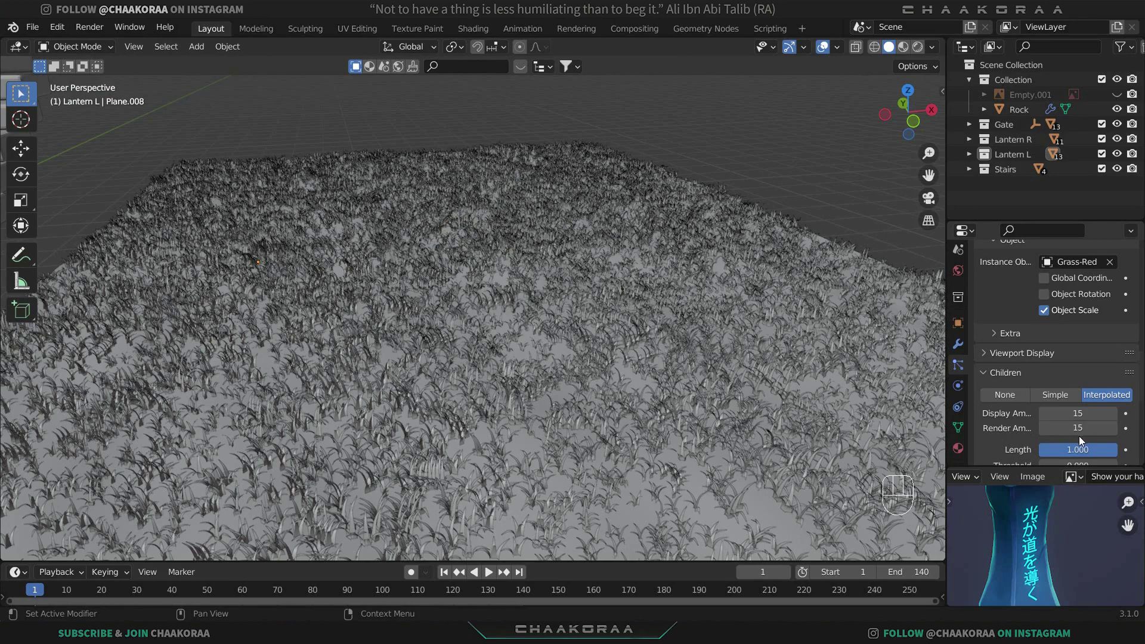
Try a children display amount of 100 on the grass and set it back to 15.
left_click(1068, 413)
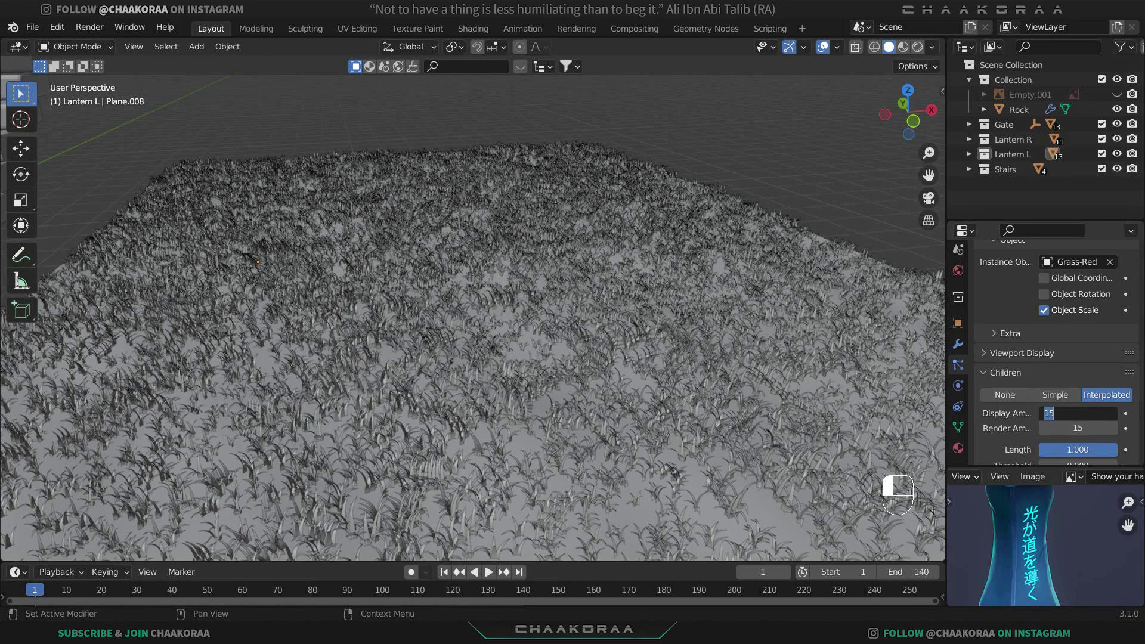
type("100")
key("Return")
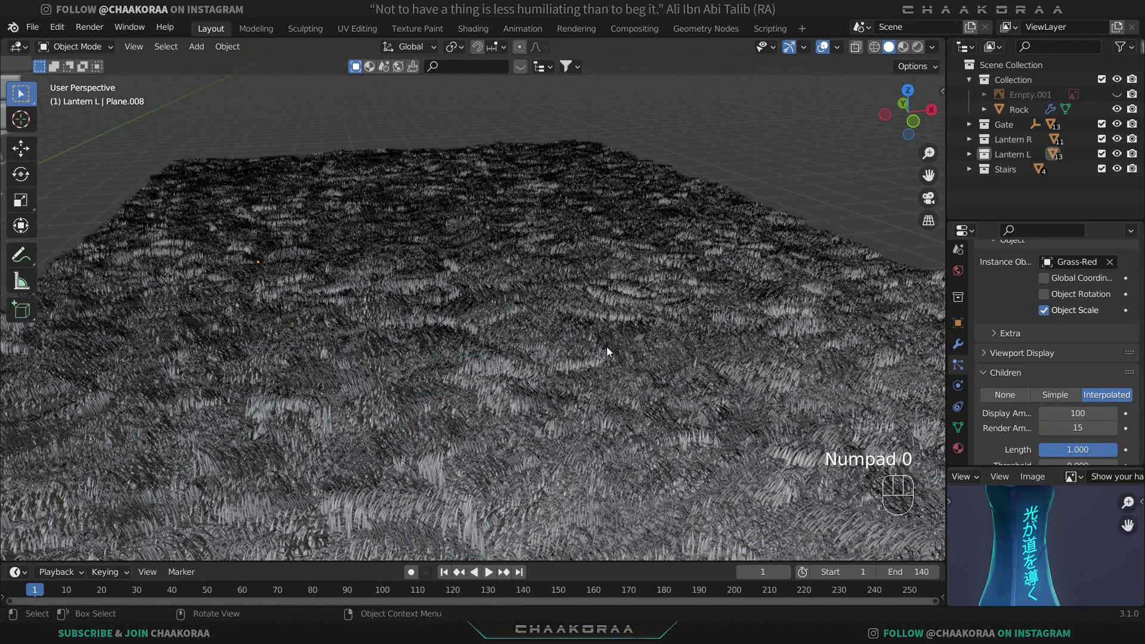
left_click(1074, 414)
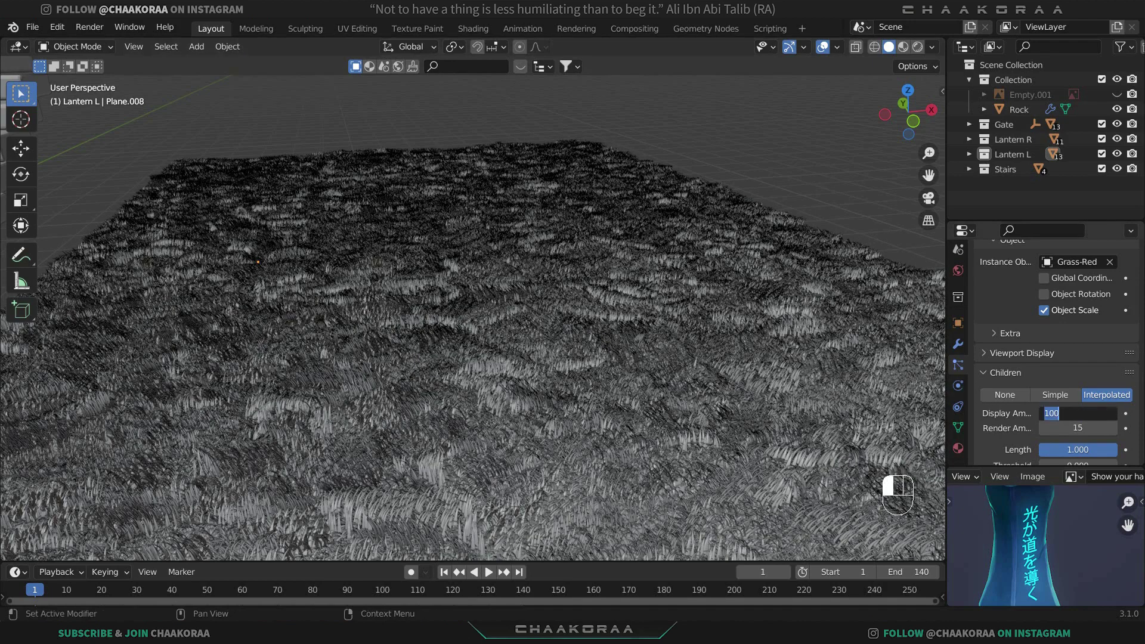
type("15")
key("Return")
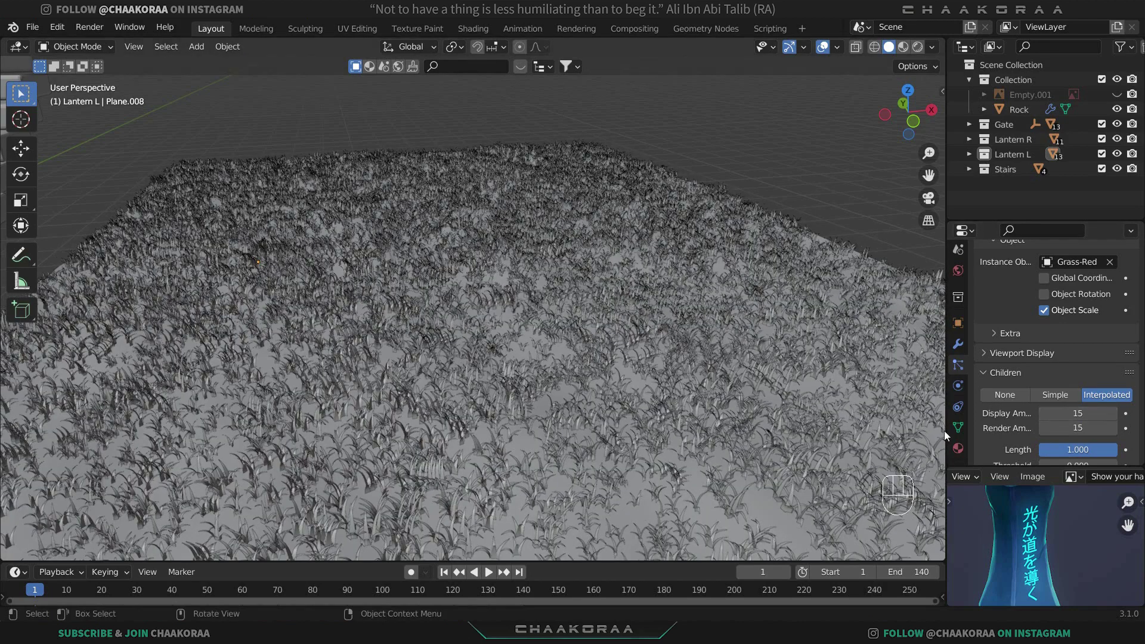
Duplicate the standalone grass tuft beside the ground plane and move the copy about -5.455 m along X.
scroll(668, 345, "down", 6)
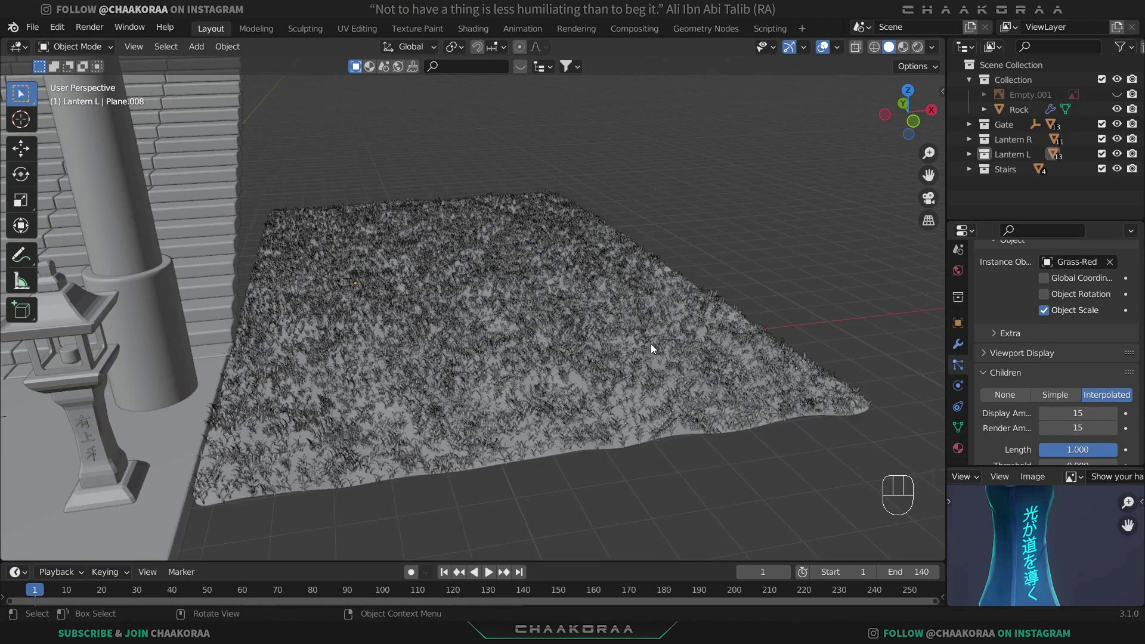
middle_click_drag(597, 314, 396, 317)
middle_click_drag(440, 293, 395, 298)
middle_click_drag(475, 322, 264, 352, "shift")
left_click_drag(659, 313, 692, 346)
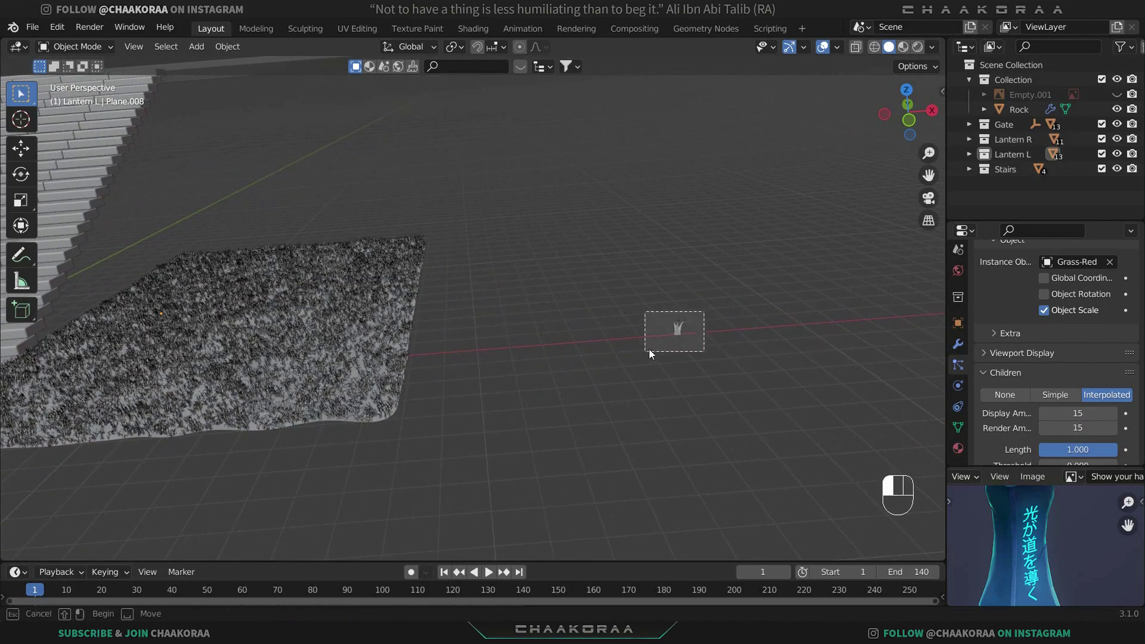
middle_click_drag(677, 329, 561, 345, "shift")
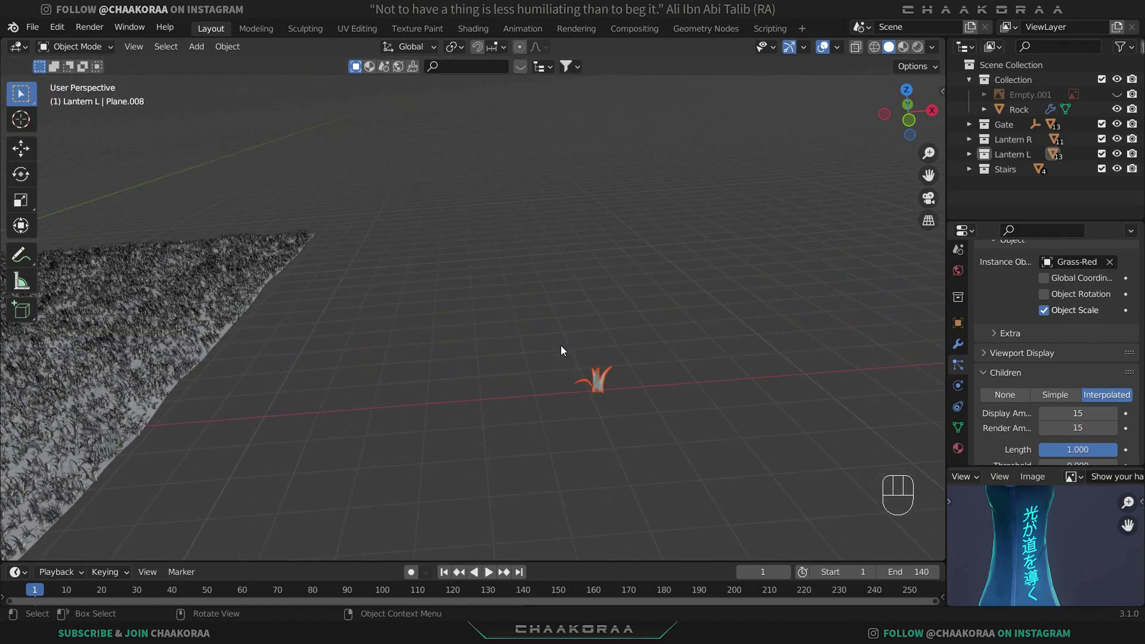
key("shift+d")
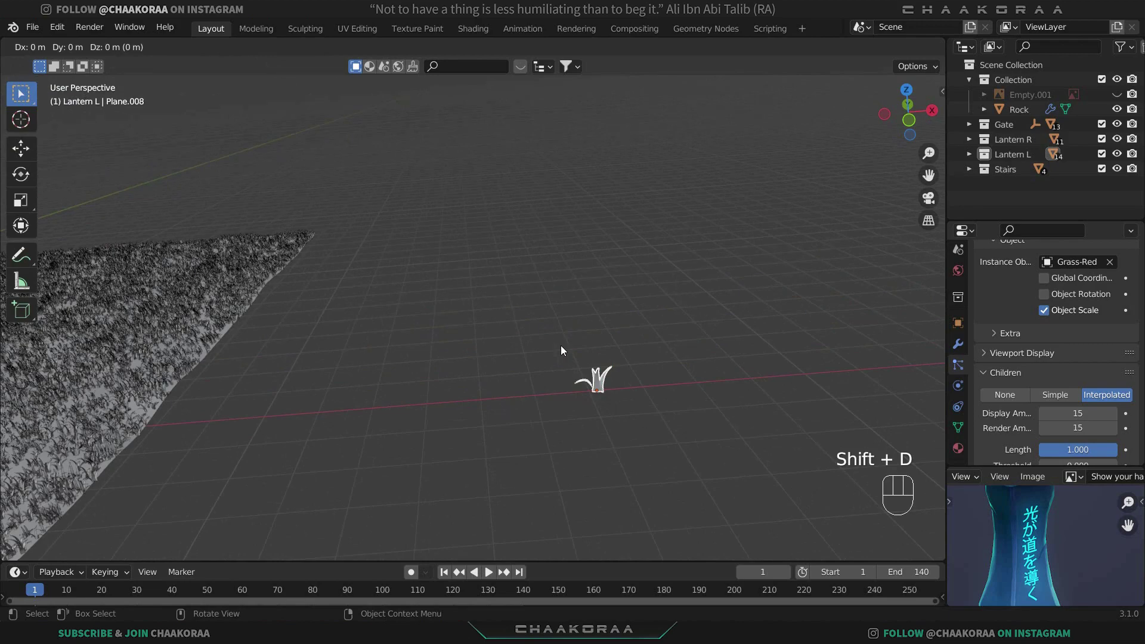
key("x")
left_click(265, 354)
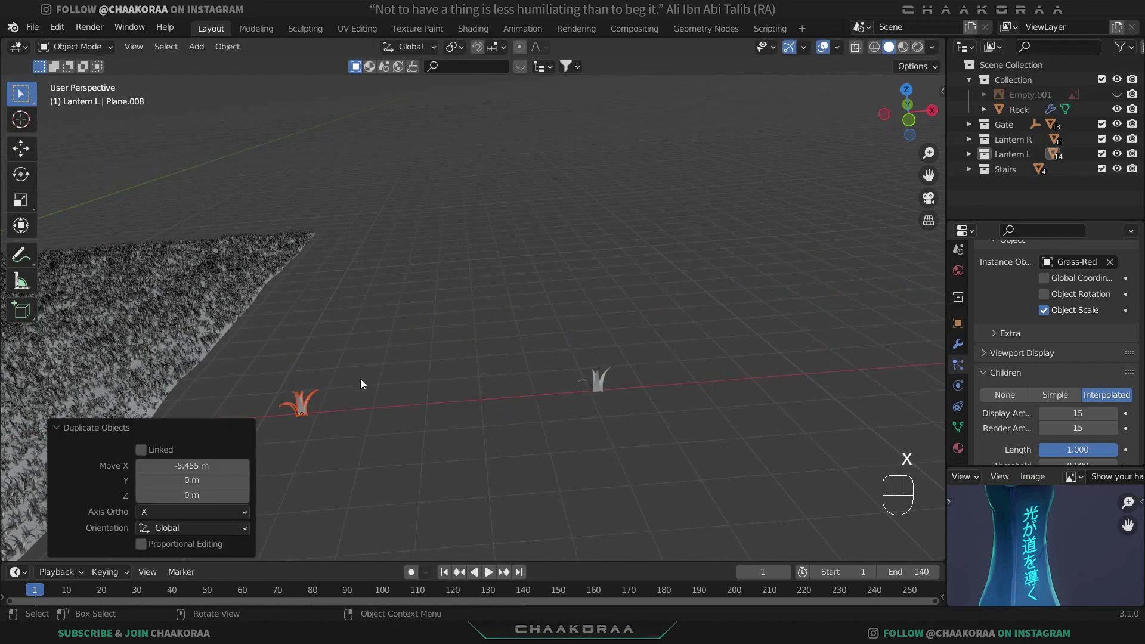
Scale the duplicated grass tuft down uniformly to about 0.387.
scroll(524, 325, "up", 3)
middle_click_drag(524, 325, 605, 311, "shift")
key("s")
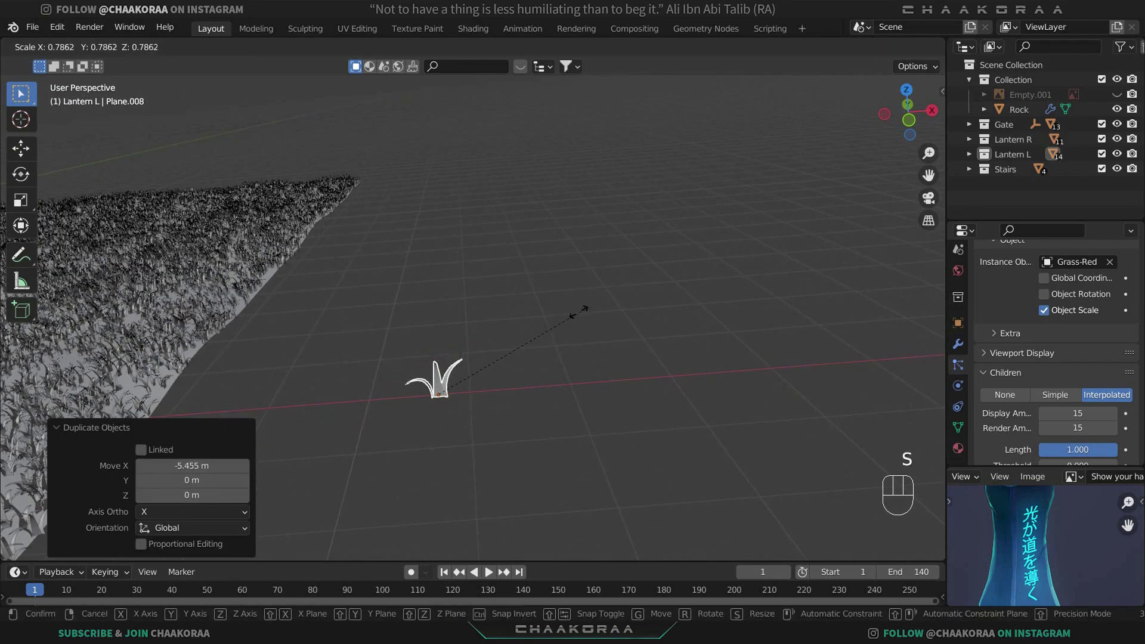
left_click(419, 379)
In top view, duplicate the reduced tuft toward +X and +Y, rotate the copy about -9.3° and scale it to about 1.119.
middle_click_drag(419, 379, 597, 302, "shift")
middle_click_drag(553, 337, 481, 277)
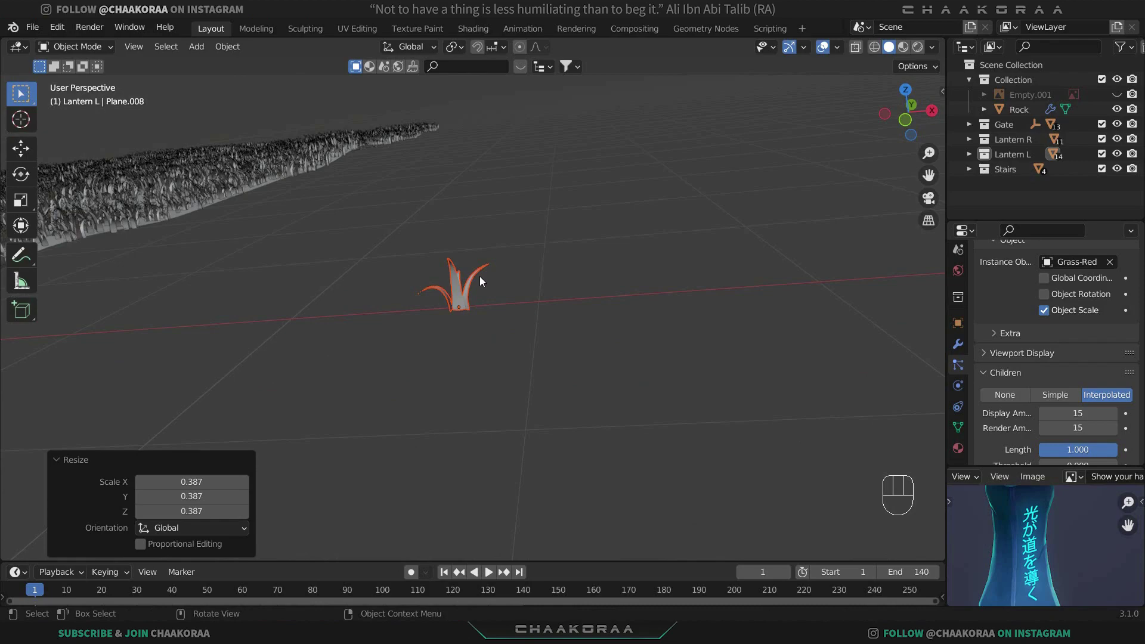
key("KP_7")
middle_click_drag(583, 338, 549, 372, "shift")
scroll(512, 323, "up", 2)
scroll(534, 333, "up", 2)
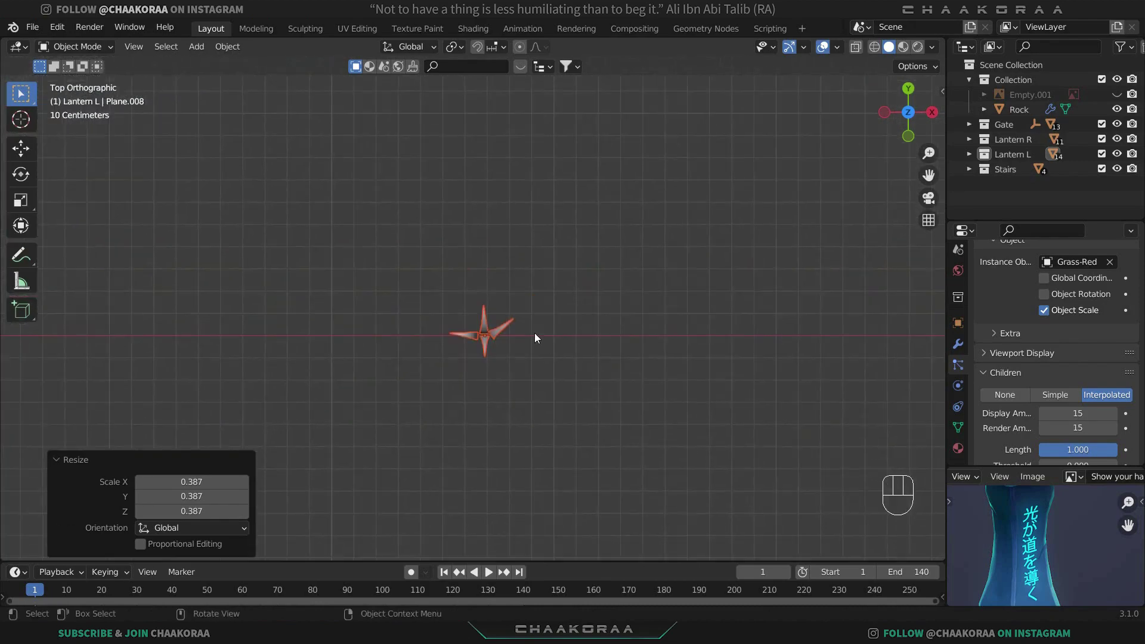
key("shift+d")
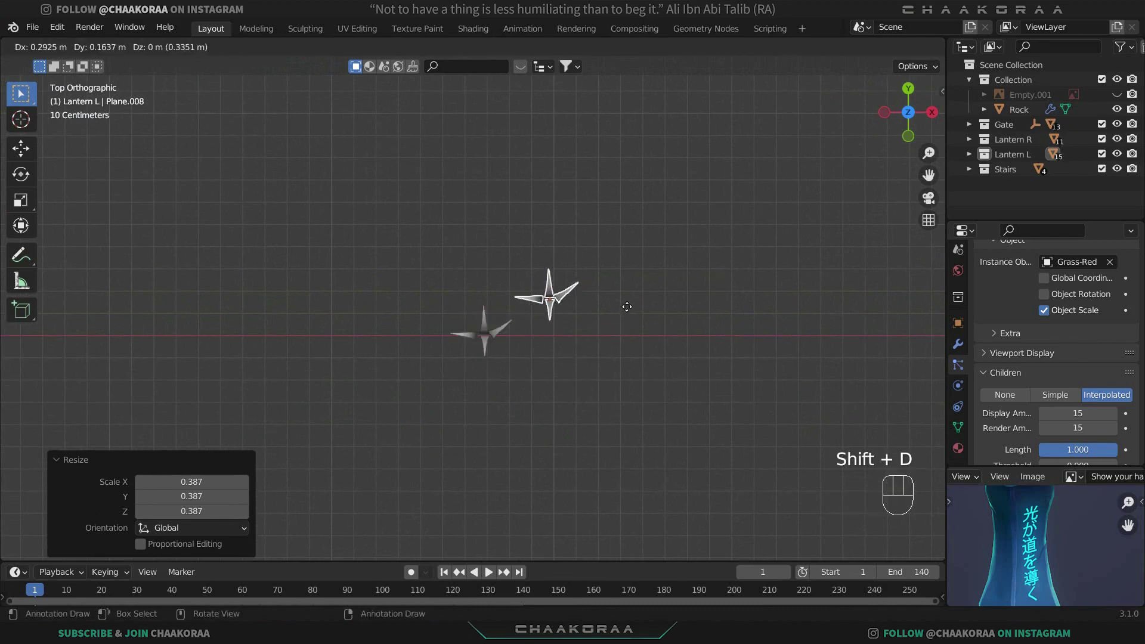
left_click(641, 316)
key("r")
left_click(636, 298)
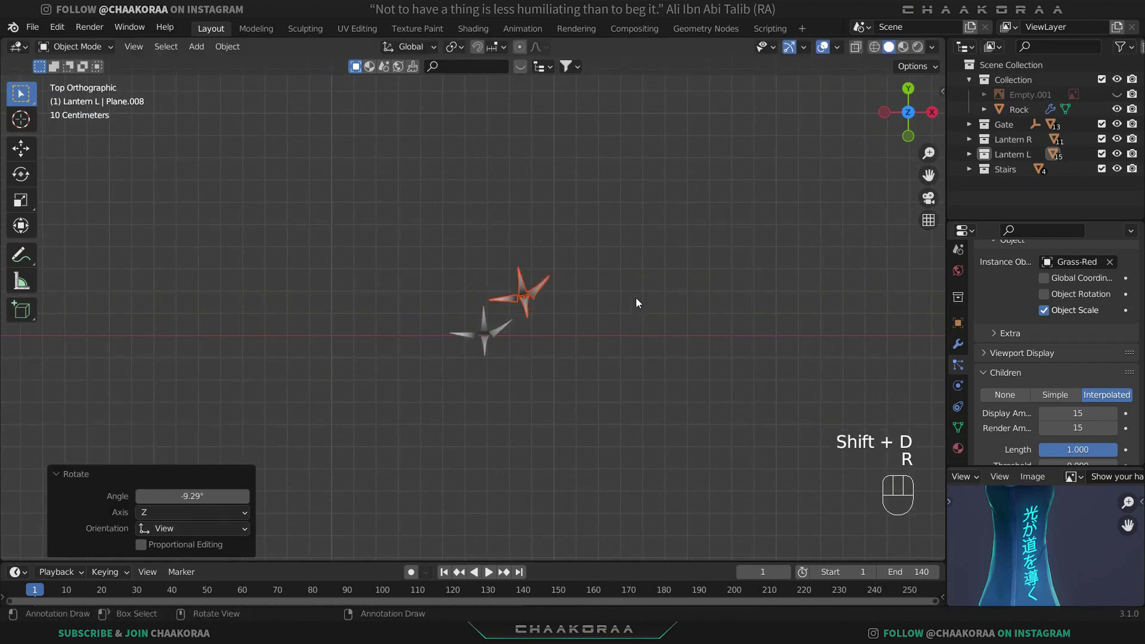
key("s")
left_click(694, 314)
Duplicate the enlarged tuft toward -X, rotate the copy about 13.1°, shrink it and shift it about 0.035 m in X and -0.019 m in Y.
key("shift+d")
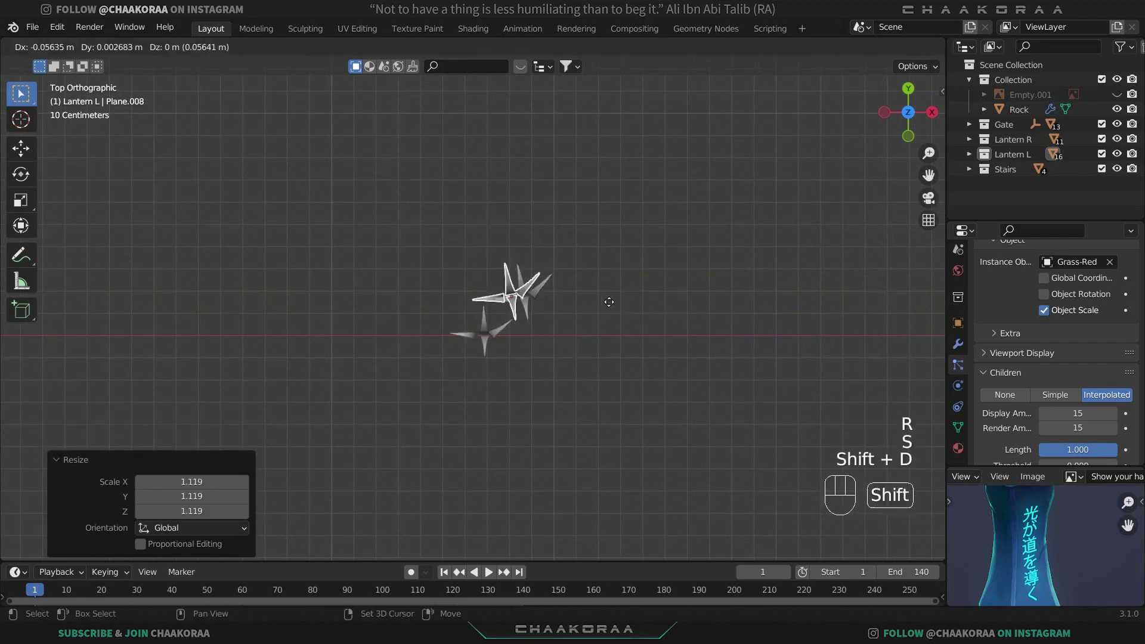
left_click(616, 319)
key("r")
left_click(646, 366)
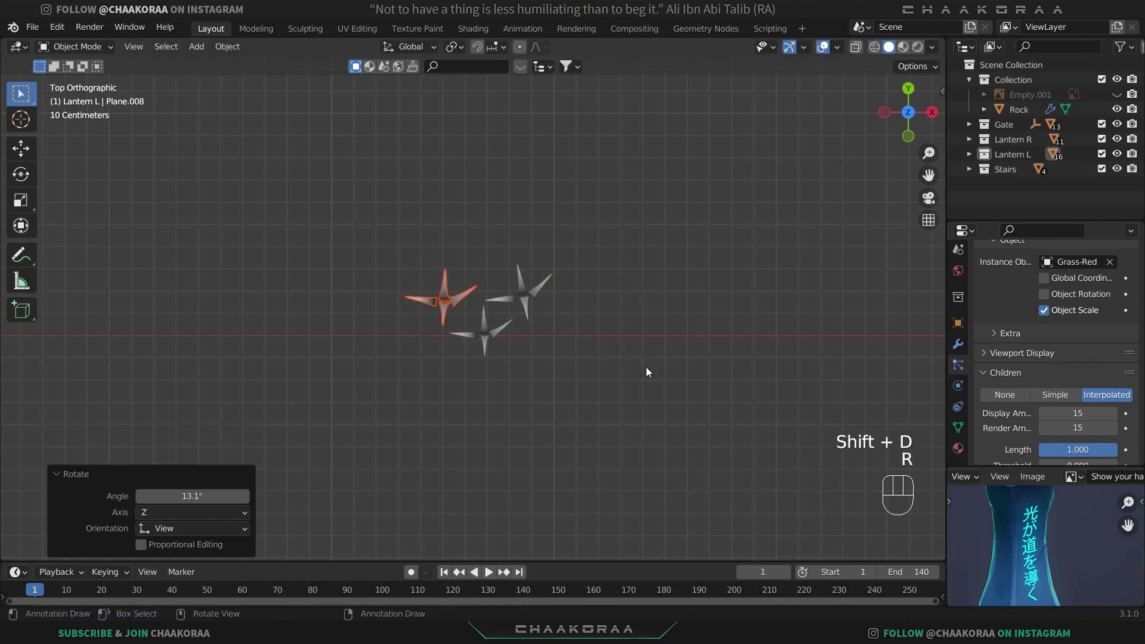
key("s")
left_click(599, 365)
key("g")
left_click(603, 367)
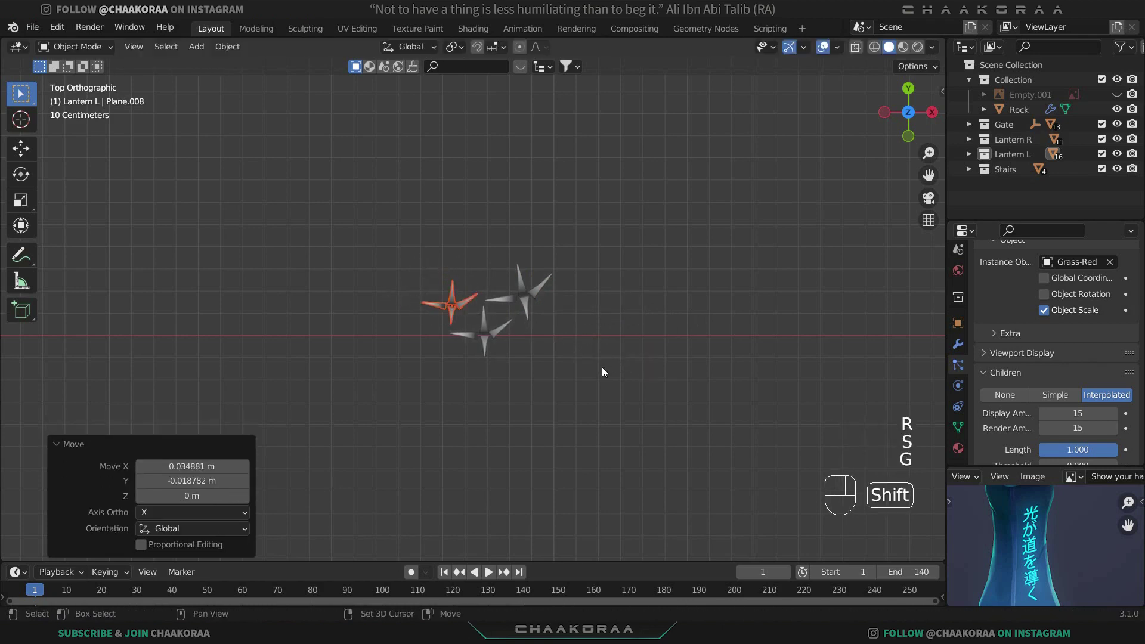
Duplicate that tuft about 0.402 m in X and -0.172 m in Y, rotate the copy, shrink it overall and nudge it closer to the cluster.
key("shift+d")
left_click(736, 367)
key("s")
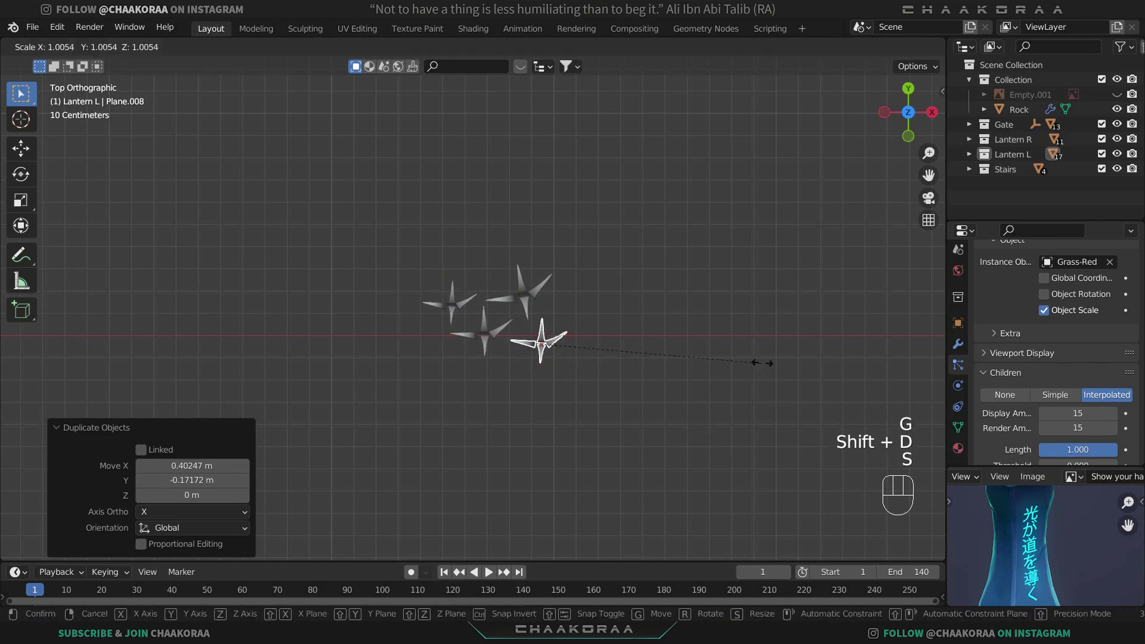
left_click(757, 355)
key("r")
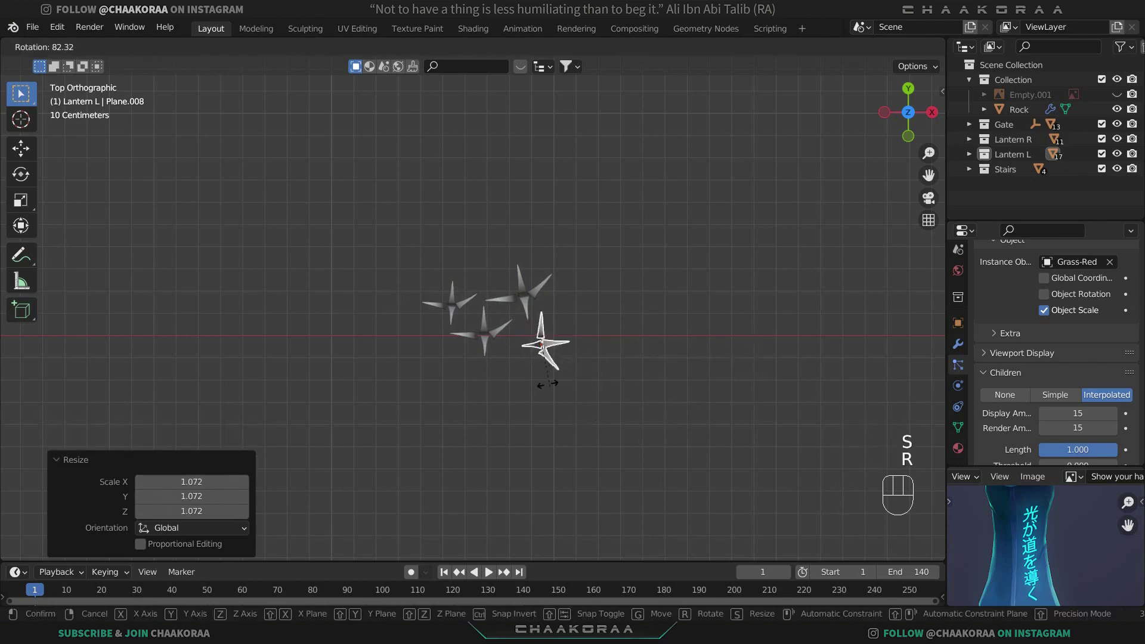
left_click(609, 388)
key("g")
left_click(669, 355)
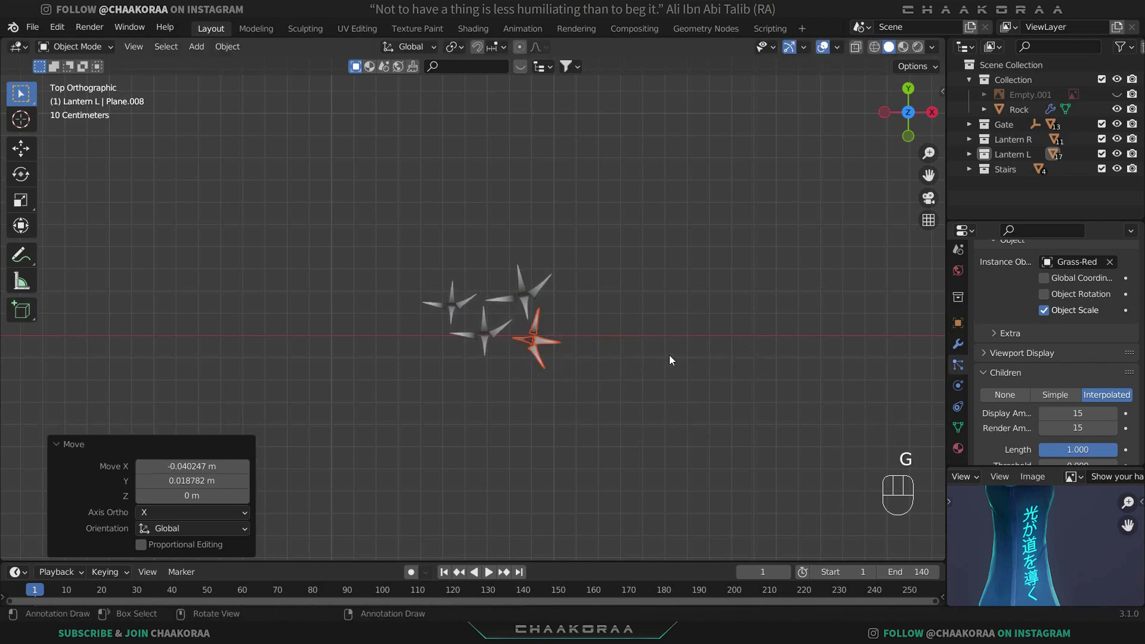
key("s")
left_click(643, 353)
key("g")
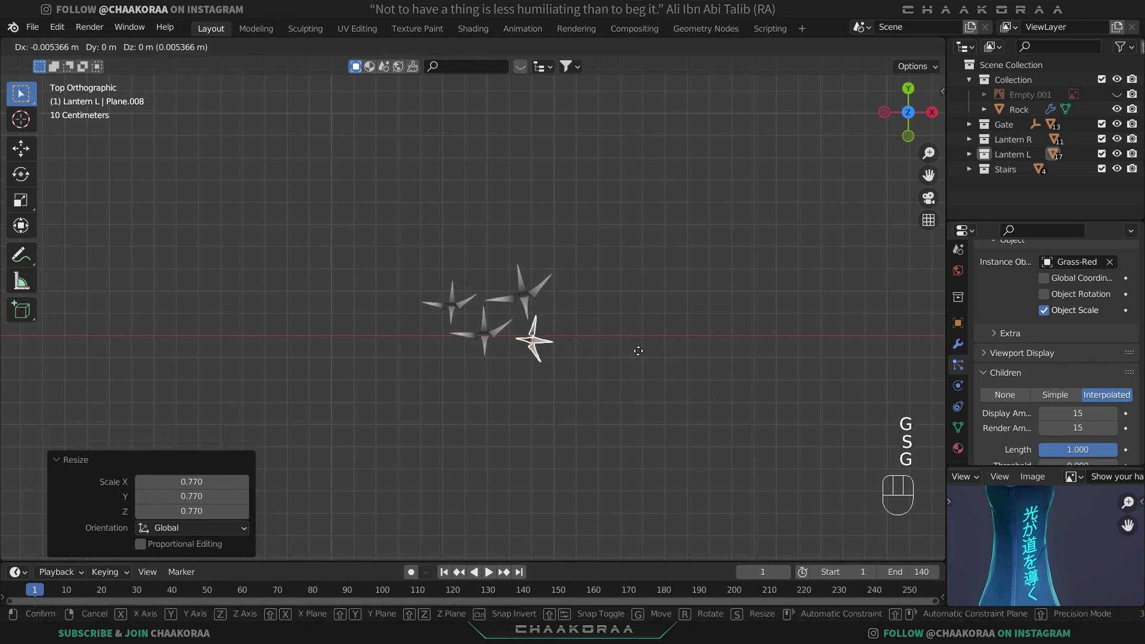
left_click(639, 356)
Duplicate the small tuft about -0.22 m in X and 0.292 m in Y, rotate the copy and scale it to about 1.208.
key("shift+d")
left_click(668, 345)
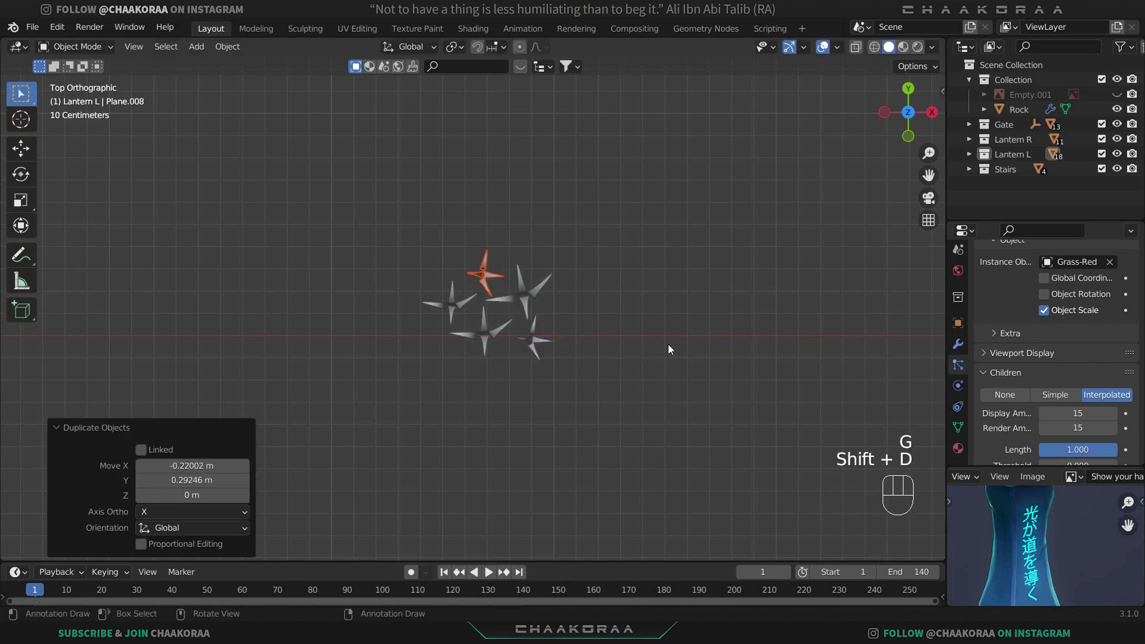
key("r")
left_click(635, 236)
key("s")
left_click(683, 257)
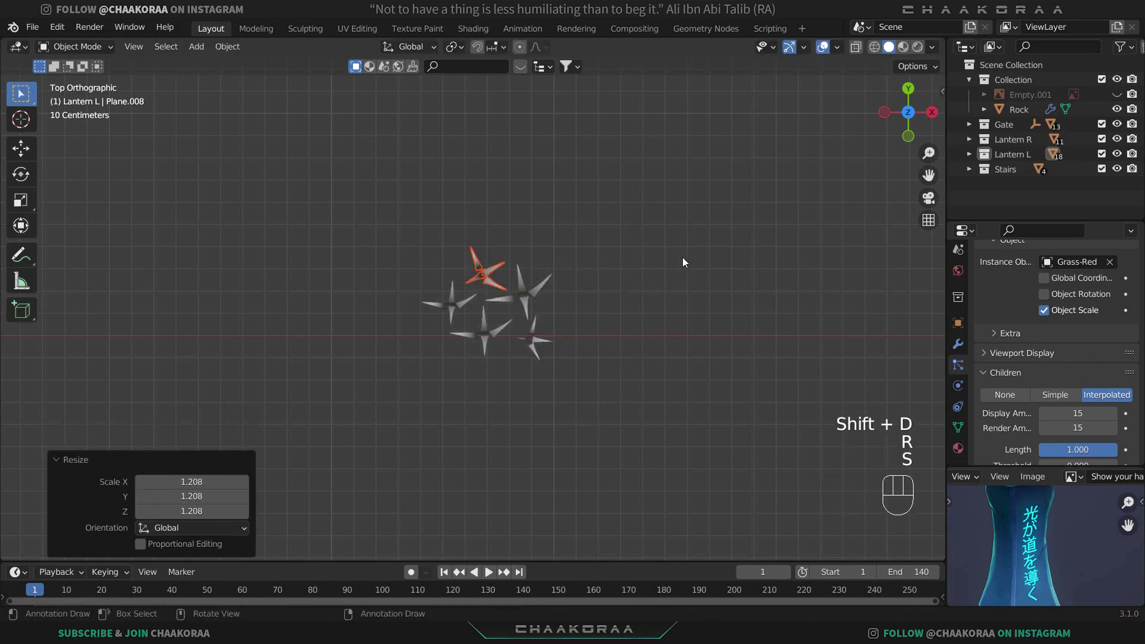
Duplicate the rotated tuft about -0.156 m in X and -0.47 m in Y, scale the copy to about 0.663 and move it closer to the cluster.
key("shift+d")
left_click(623, 391)
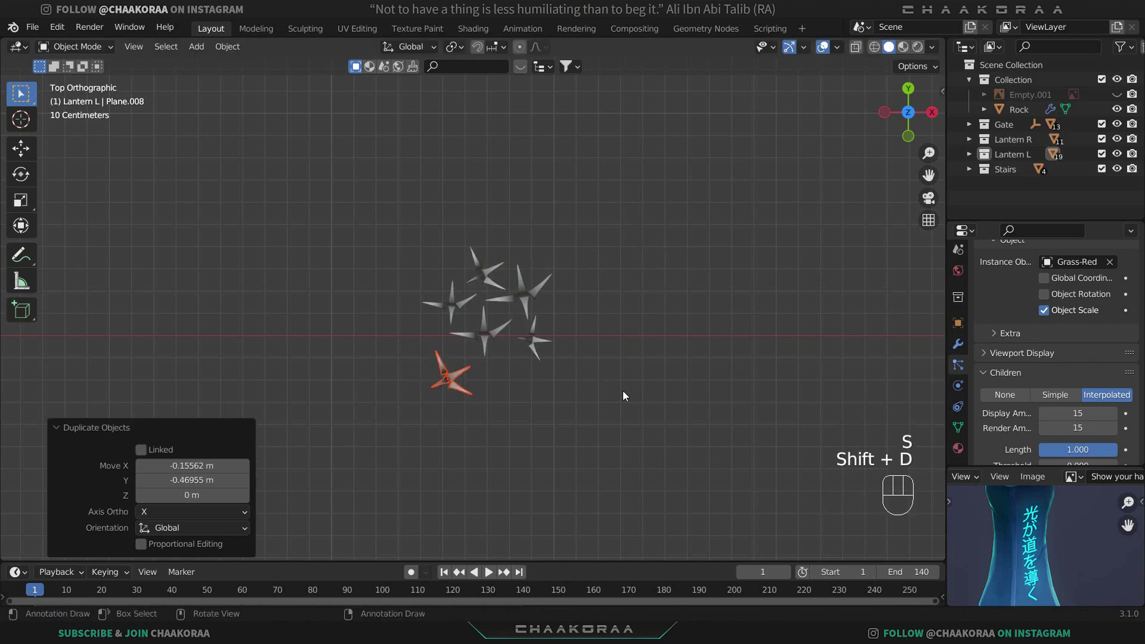
key("s")
left_click(582, 389)
key("g")
key("z")
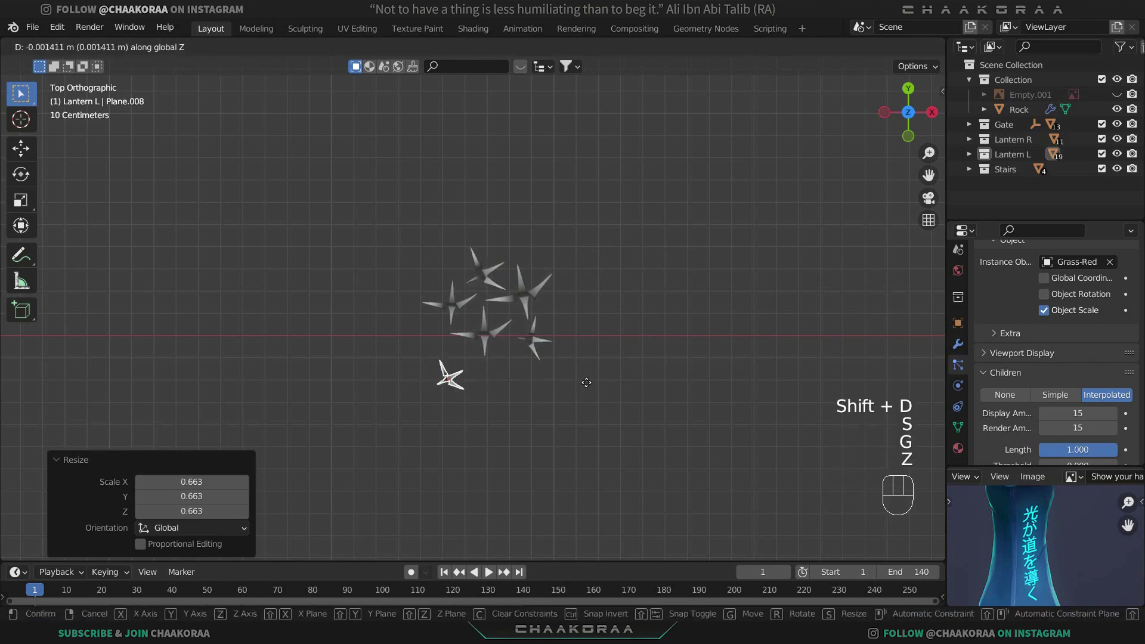
right_click(594, 376)
key("g")
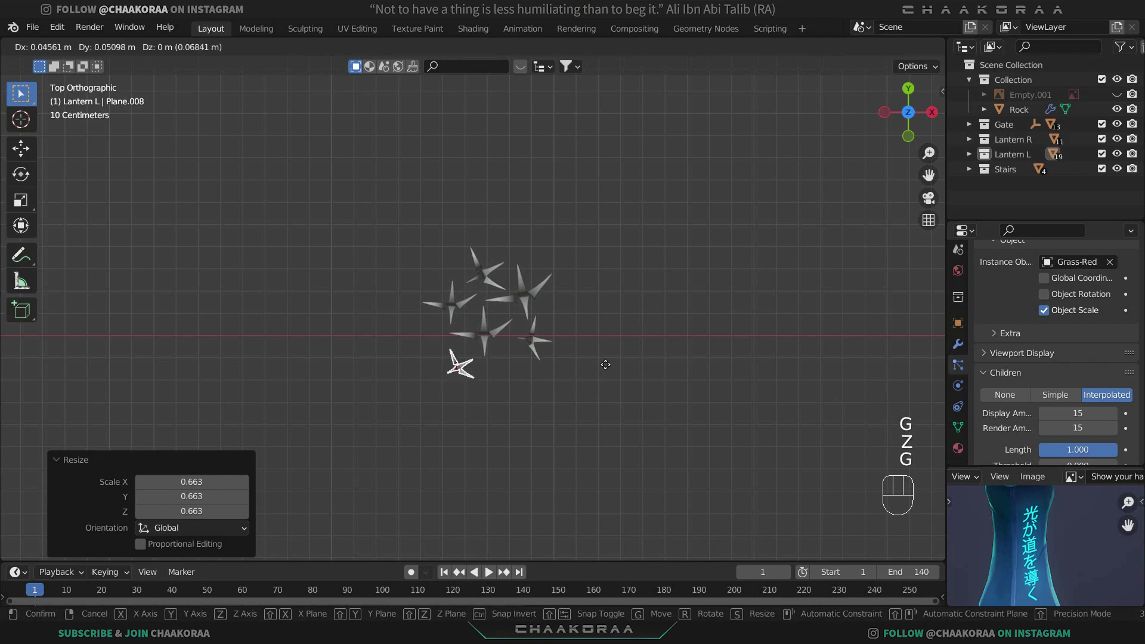
left_click(547, 356)
Copy the smallest tuft about 0.647 m in X and 0.274 m in Y, and Grass-Red.001 about -0.561 m in X and 0.11 m in Y, enlarging the latter copy.
key("shift+d")
left_click(700, 284)
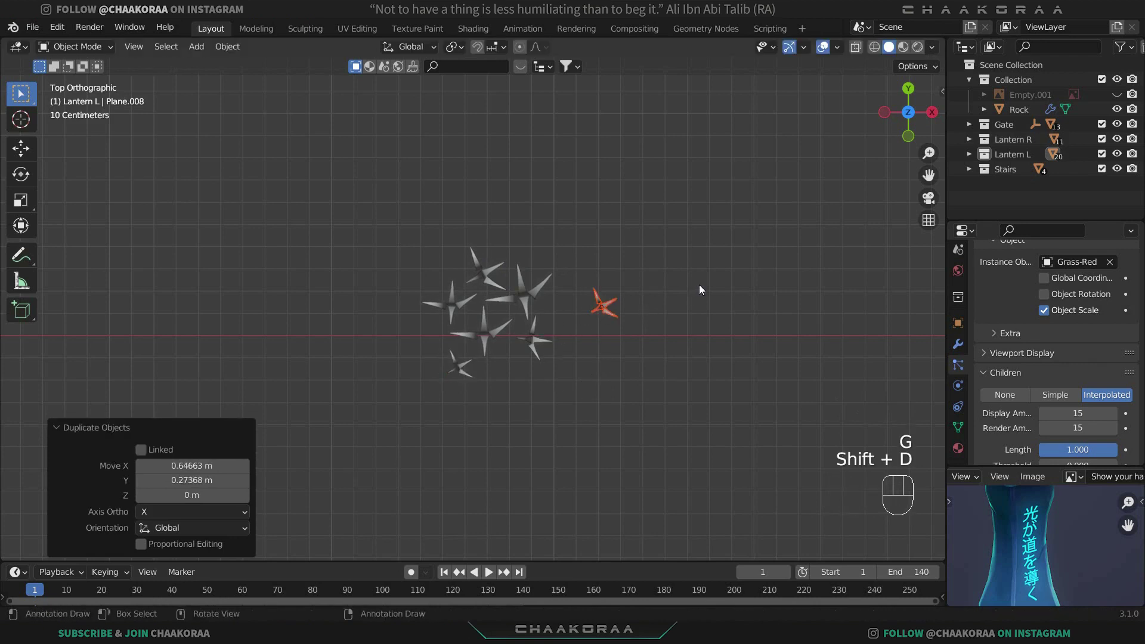
left_click(485, 328)
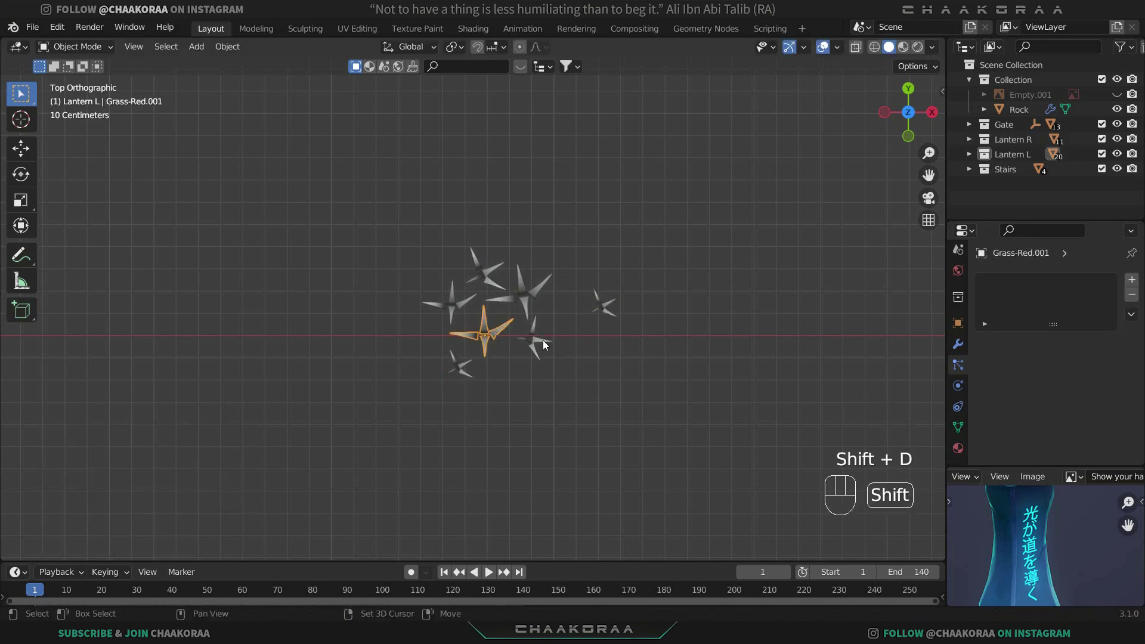
key("shift+d")
left_click(421, 316)
key("s")
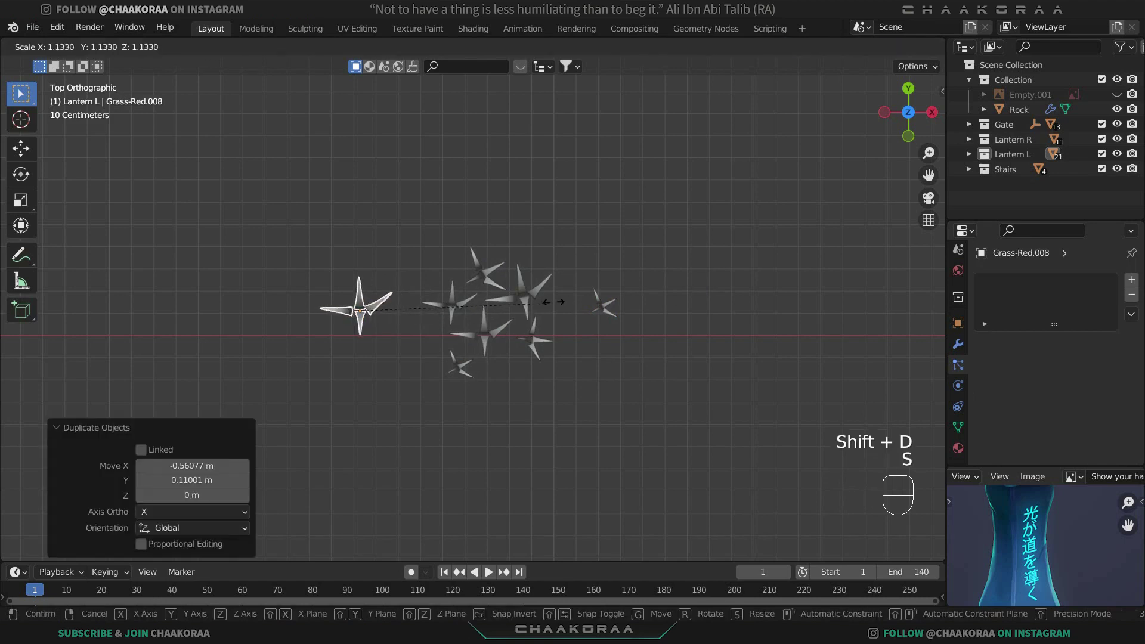
left_click(507, 342)
Duplicate the small tuft beside Grass-Red.001 about 0.274 m in X and 0.416 m in Y and shrink the copy.
left_click(536, 341)
key("shift+d")
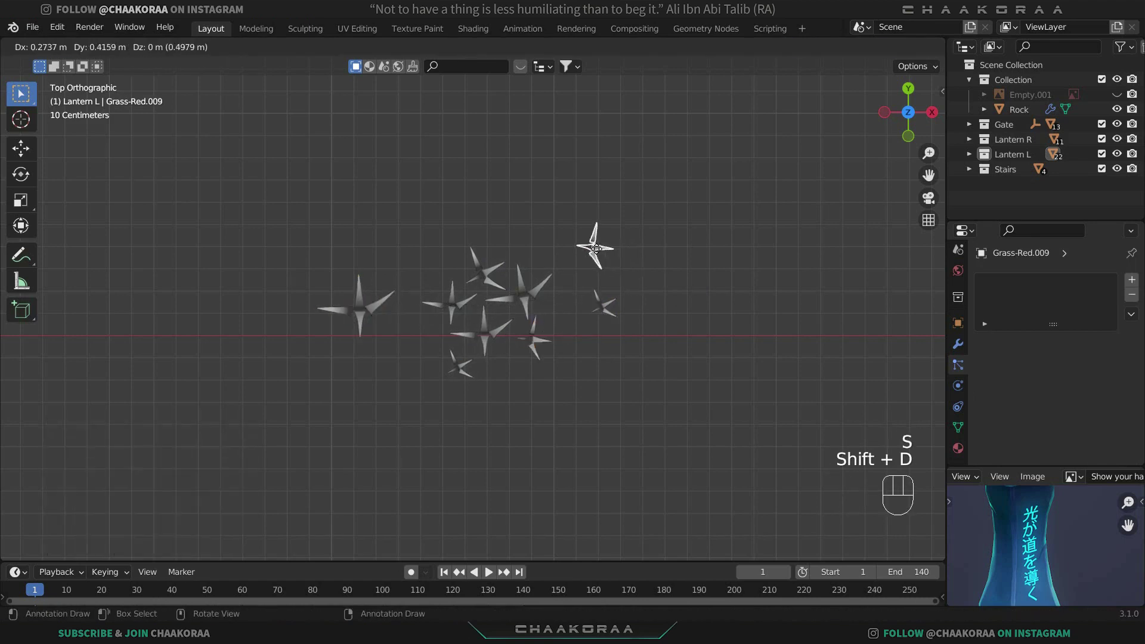
left_click(595, 248)
key("s")
left_click(588, 307)
Duplicate Grass-Red.001 about 0.365 m in X and -0.421 m in Y, shrink the copy and rotate it 75°.
left_click(484, 335)
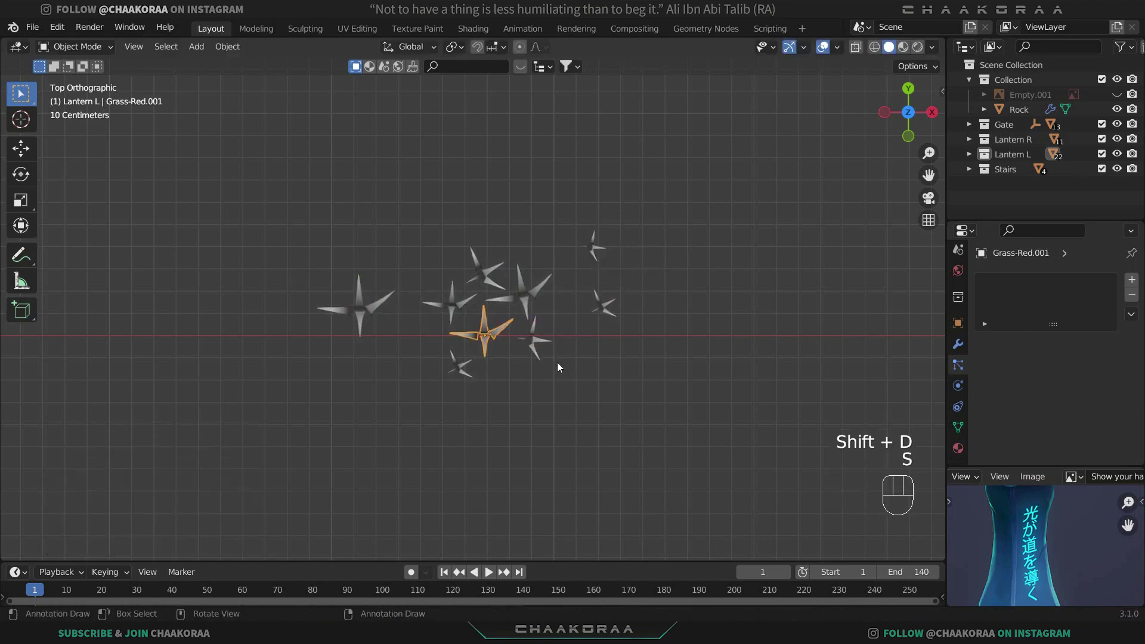
key("shift+d")
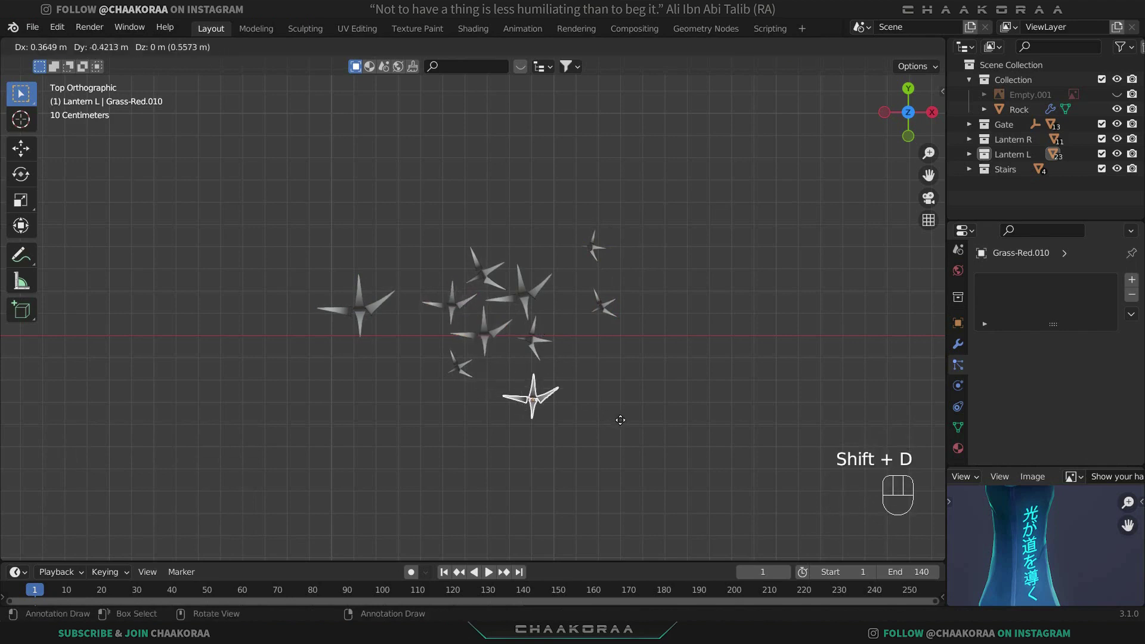
left_click(621, 419)
key("s")
left_click(589, 416)
key("r")
left_click(534, 474)
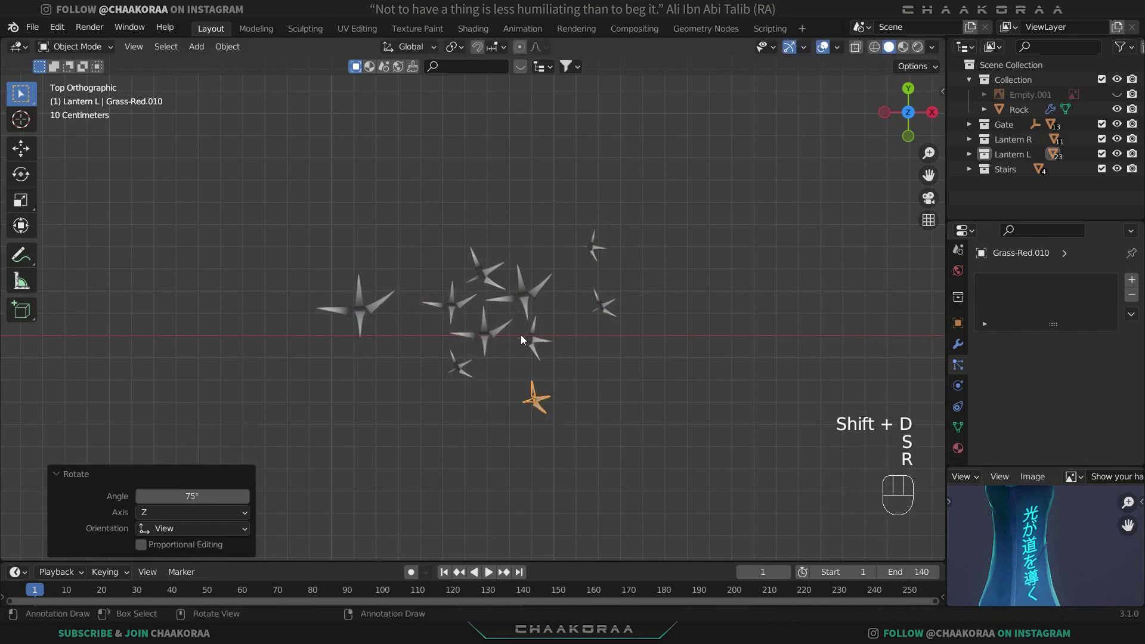
Duplicate the large tuft above the X axis about 0.494 m in X and -0.384 m in Y, rotate the copy -40.1° and resize it.
left_click(516, 292)
key("shift+d")
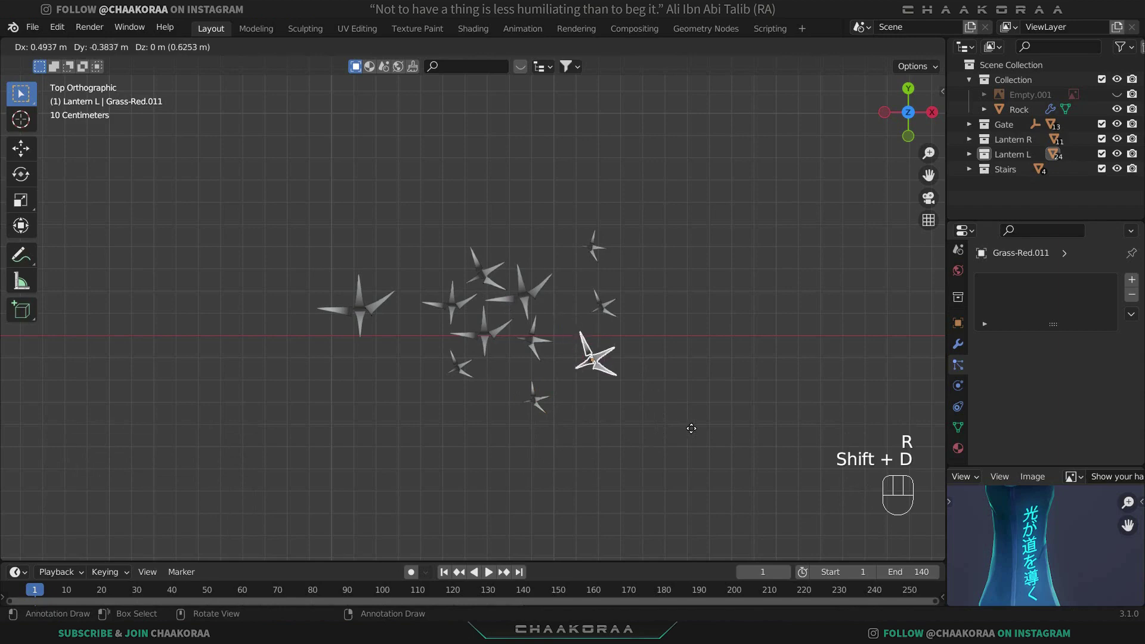
left_click(692, 347)
key("r")
left_click(682, 305)
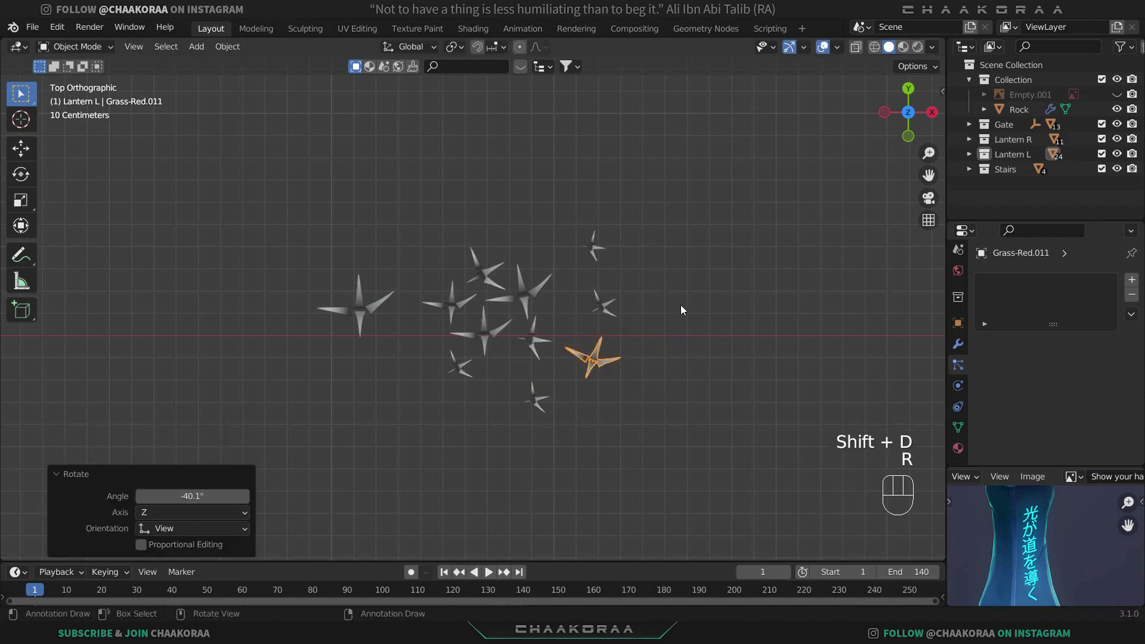
key("s")
left_click(660, 307)
Select all tufts of the cluster and move them to a new collection named Grass.
middle_click_drag(641, 309, 608, 225)
scroll(549, 242, "down", 5)
left_click_drag(537, 207, 445, 299)
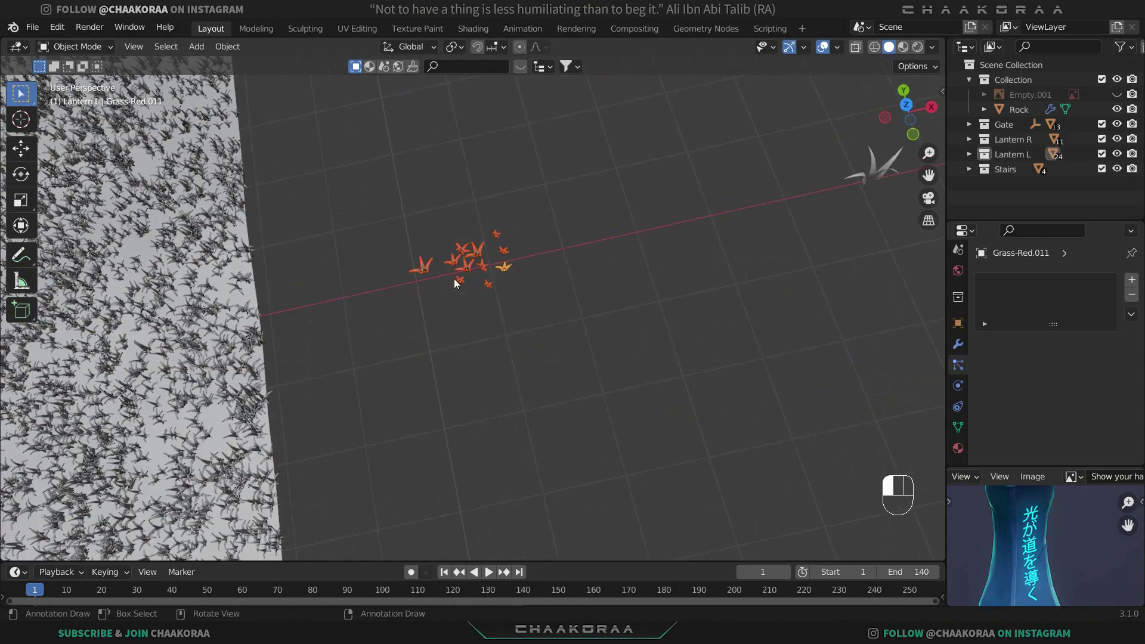
middle_click_drag(464, 216, 486, 244)
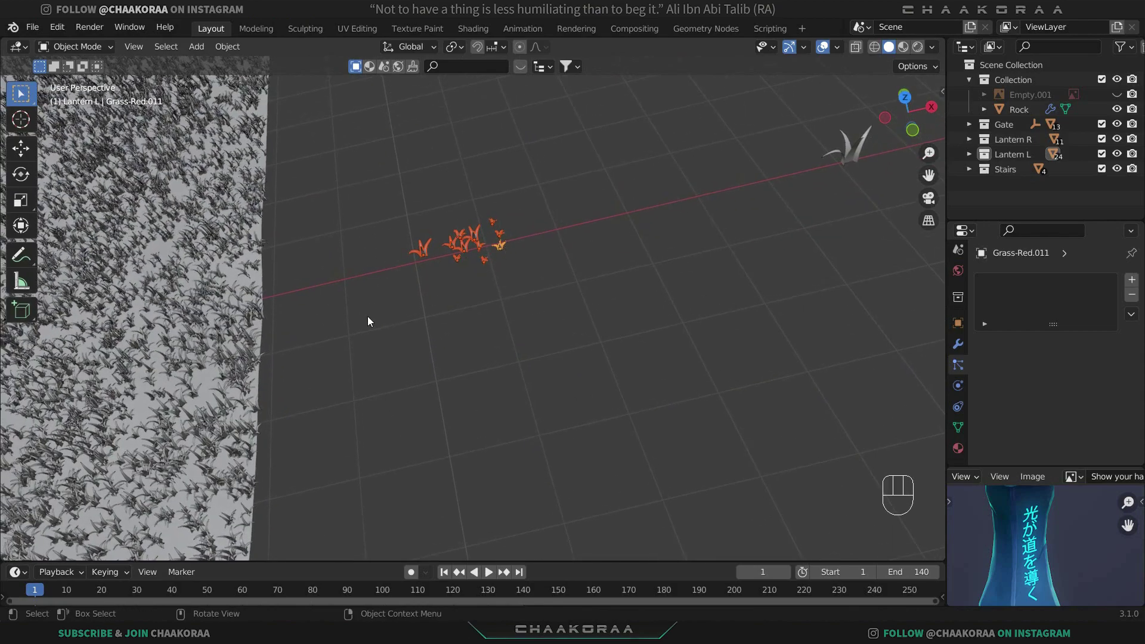
middle_click_drag(368, 321, 574, 303, "shift")
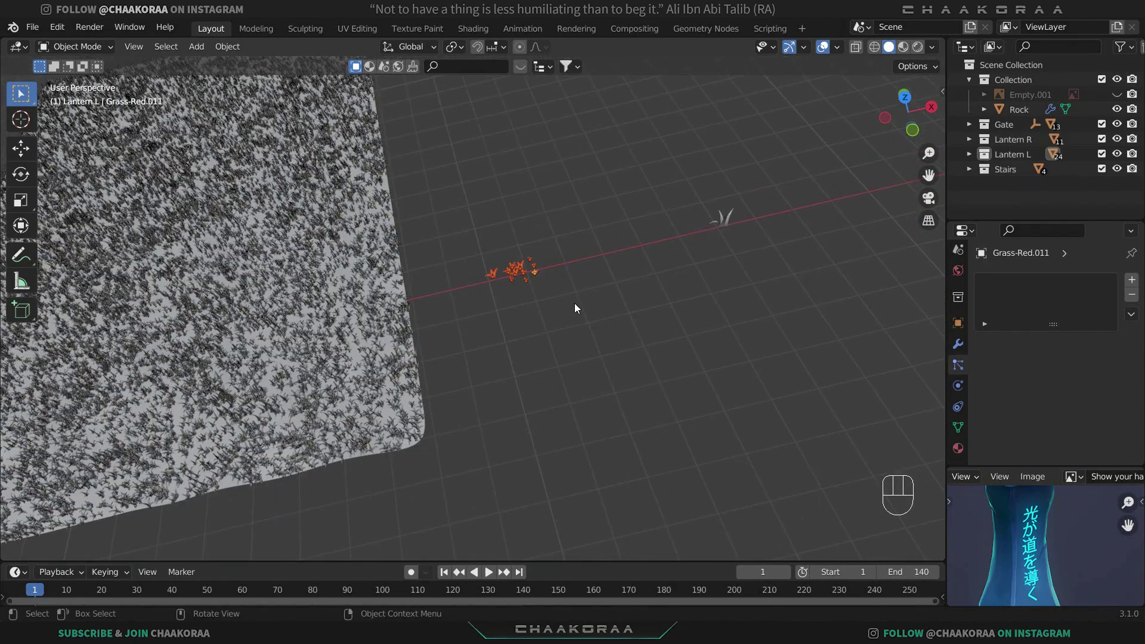
left_click_drag(560, 227, 488, 301)
key("m")
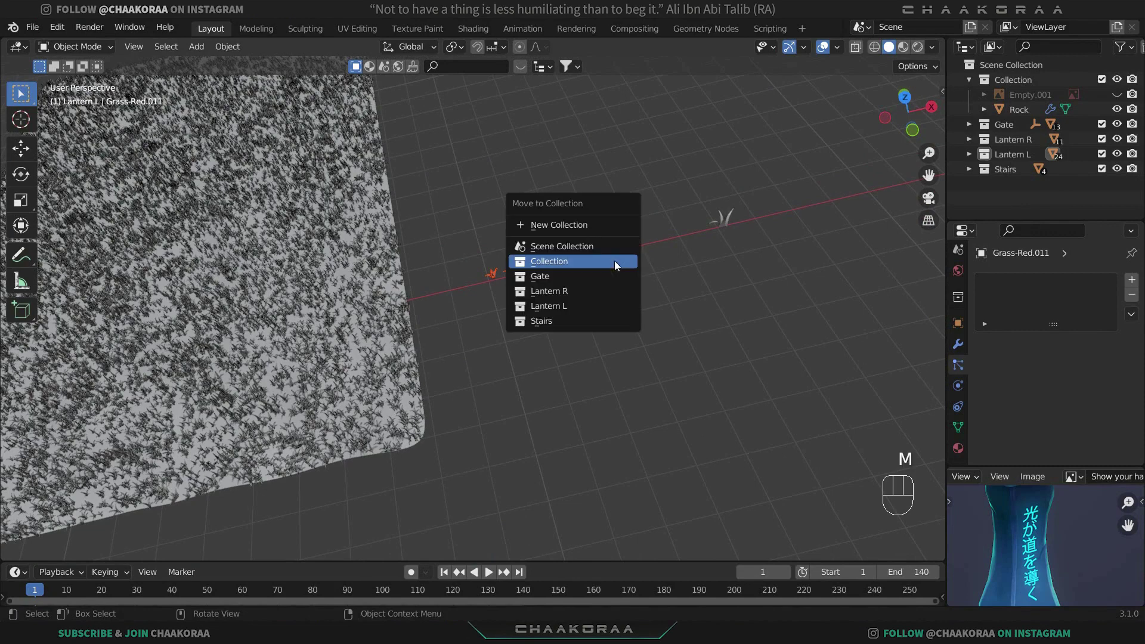
left_click(574, 228)
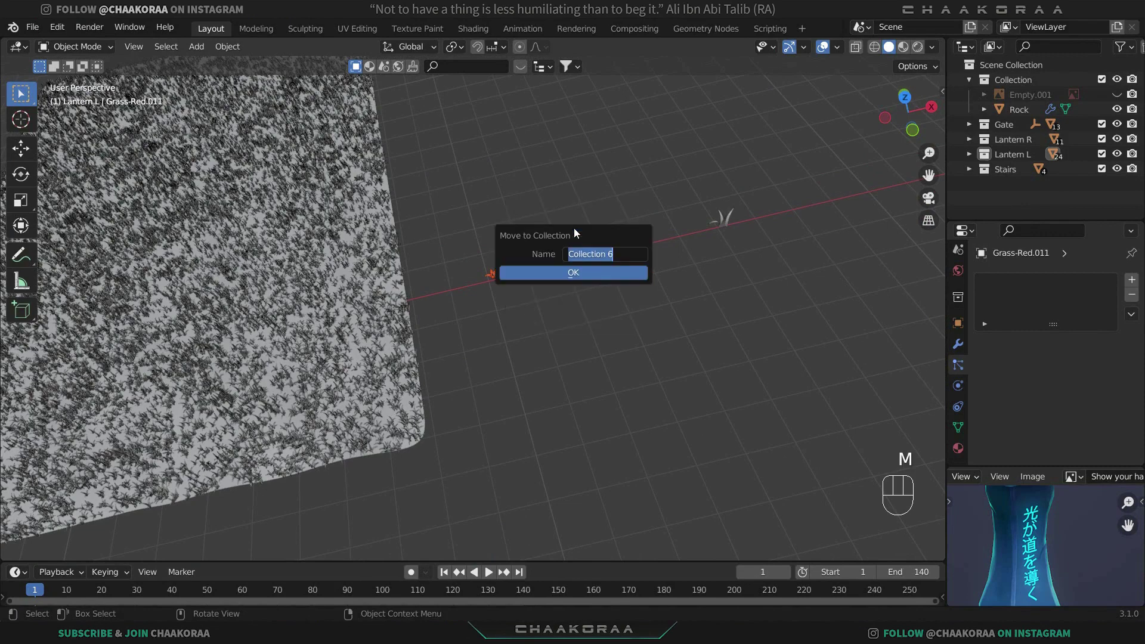
type("Grass")
key("Return")
Move the tuft cluster about -21.246 m along X onto the stair landing between the gate pillars.
middle_click_drag(574, 228, 596, 245, "shift")
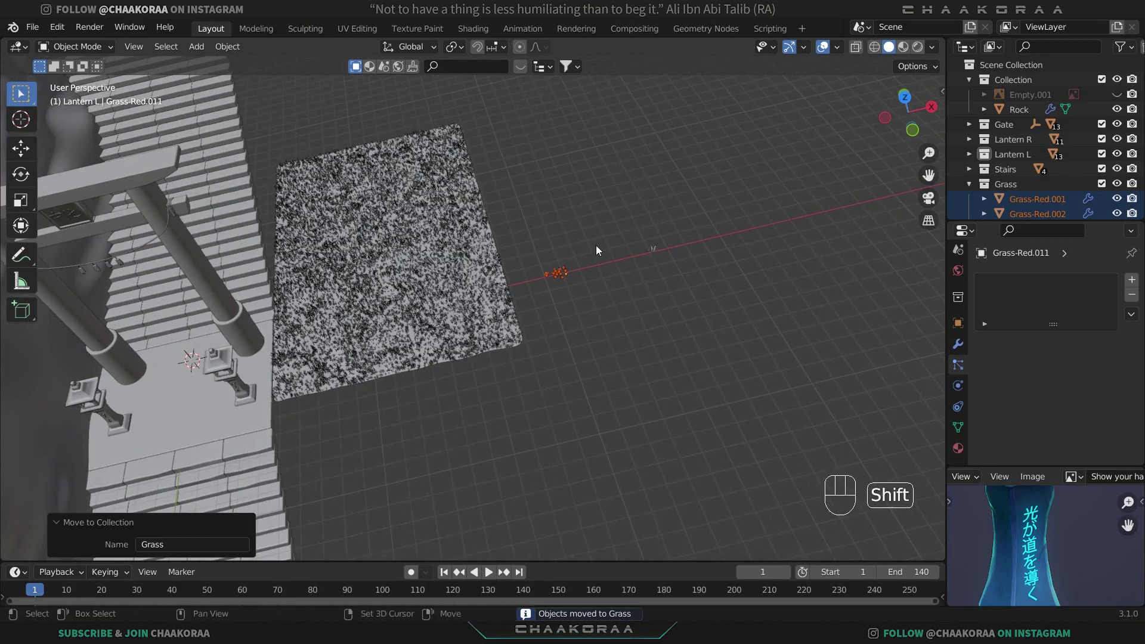
key("g")
key("y")
key("x")
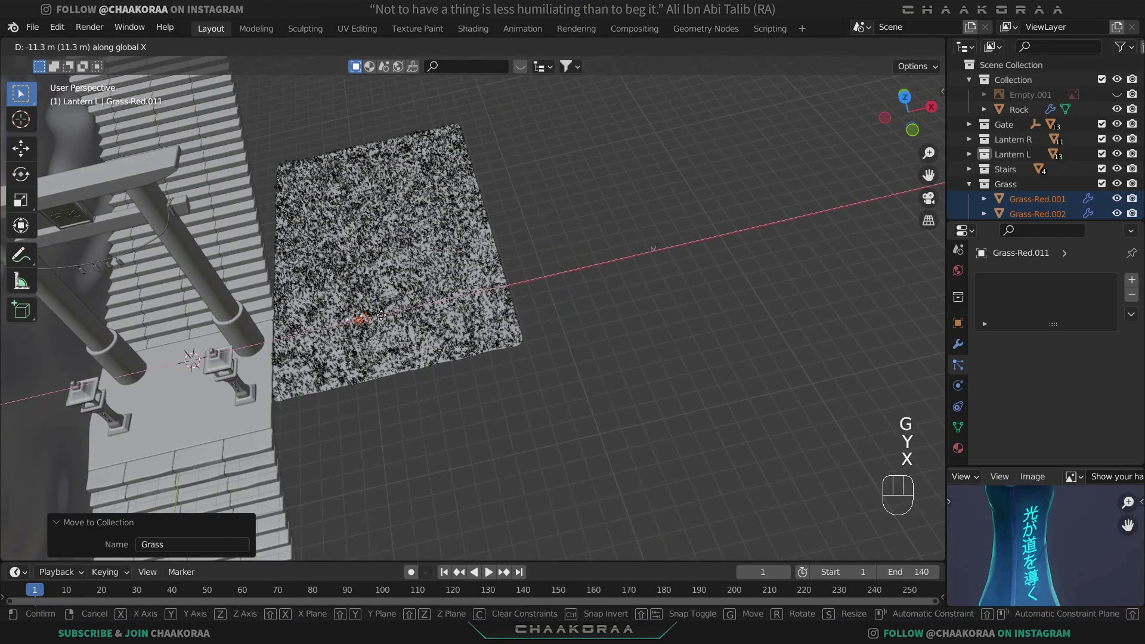
left_click(271, 345)
Raise the tuft cluster about 0.294 m along Z above the landing surface.
middle_click_drag(349, 312, 520, 252, "shift")
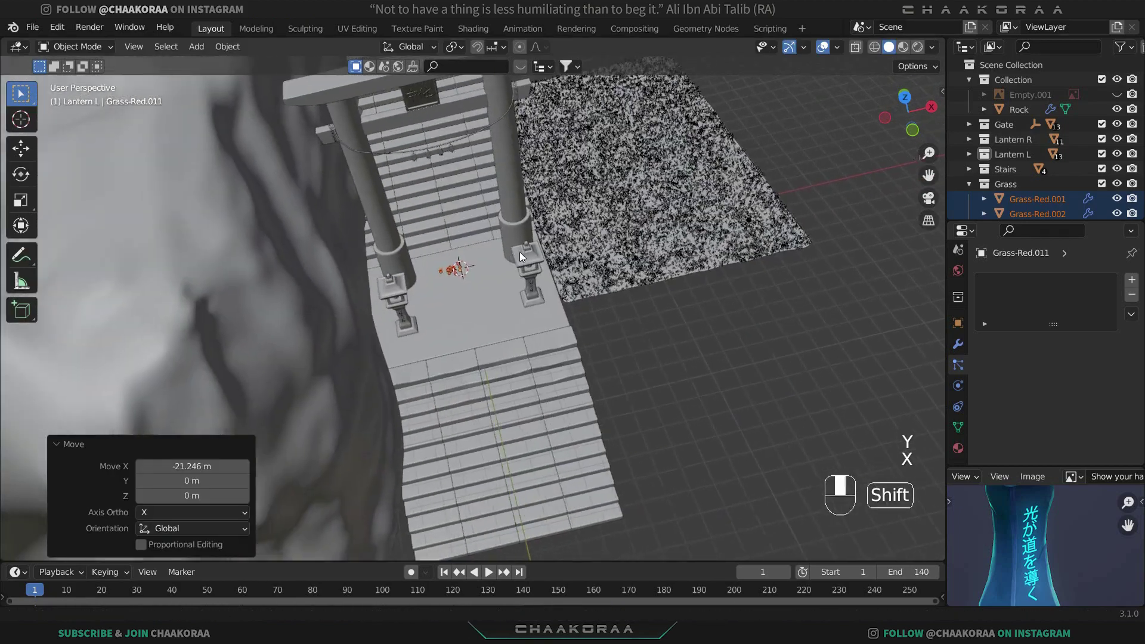
scroll(459, 306, "up", 7)
middle_click_drag(502, 304, 512, 303, "shift")
scroll(512, 308, "up", 3)
key("g")
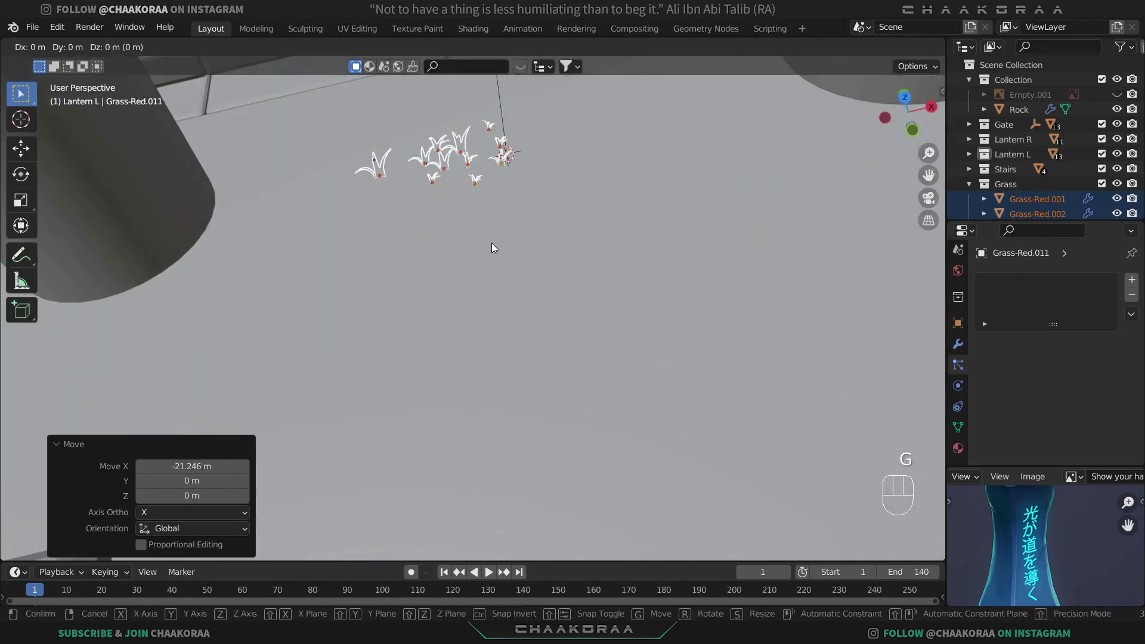
key("z")
left_click(489, 214)
Lower the tuft cluster about 0.112 m along Z to fit the landing surface.
middle_click_drag(467, 192, 436, 199, "shift")
key("g")
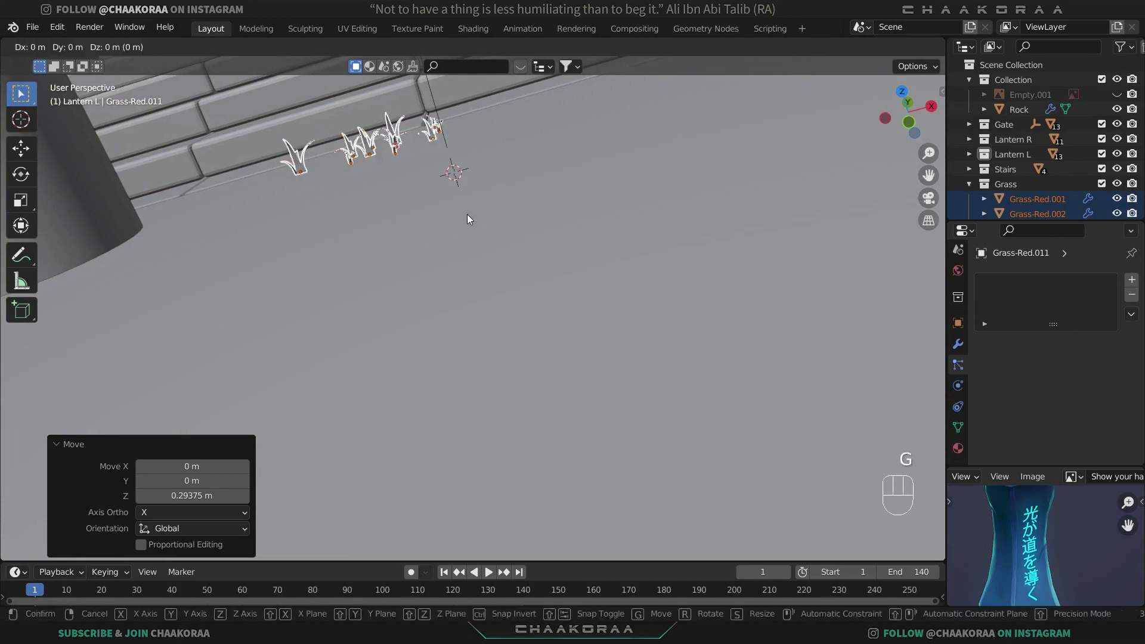
key("z")
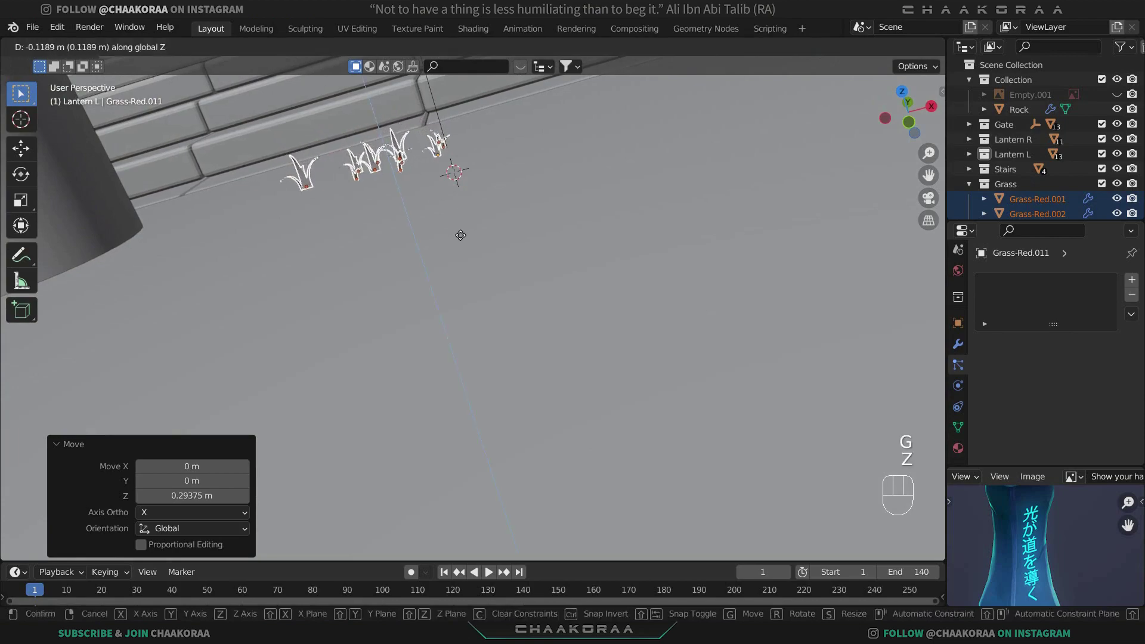
left_click(460, 233)
From the top view, make a linked duplicate of the cluster 1.246 m in X and -1.5783 m in Y and rotate it -28.9°.
scroll(489, 257, "down", 5)
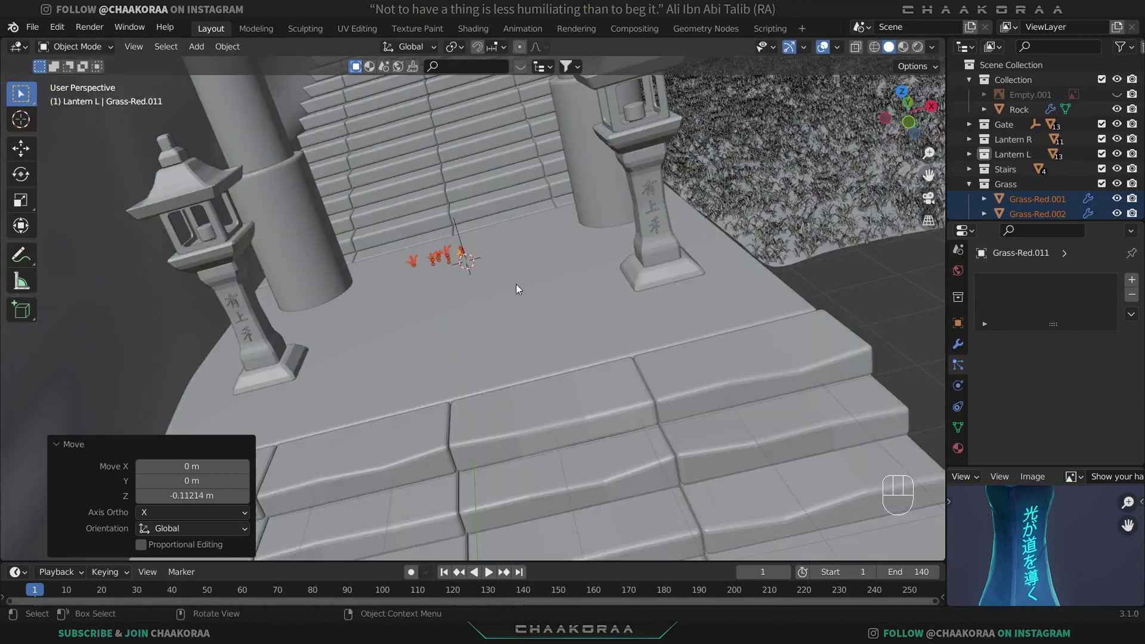
middle_click_drag(516, 284, 495, 270)
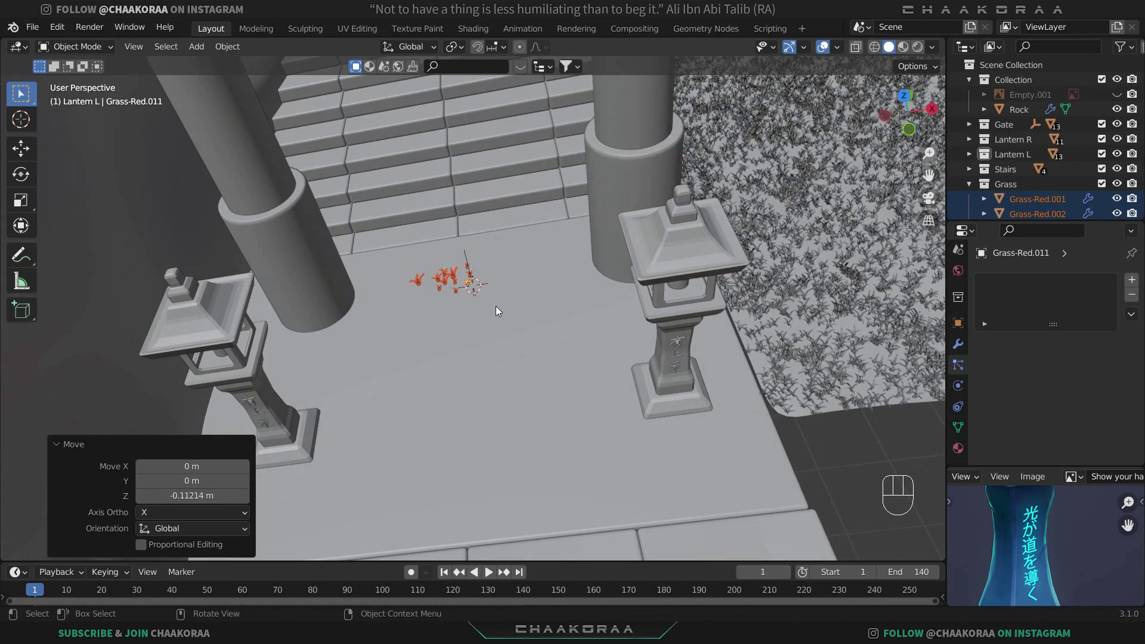
key("KP_7")
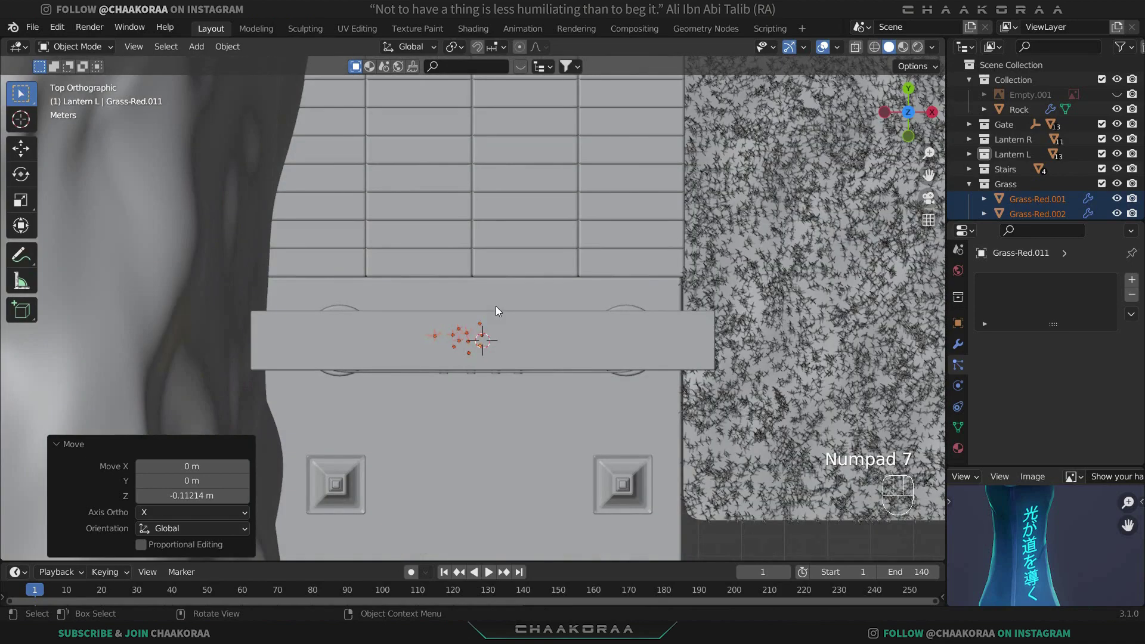
middle_click_drag(485, 367, 506, 254, "shift")
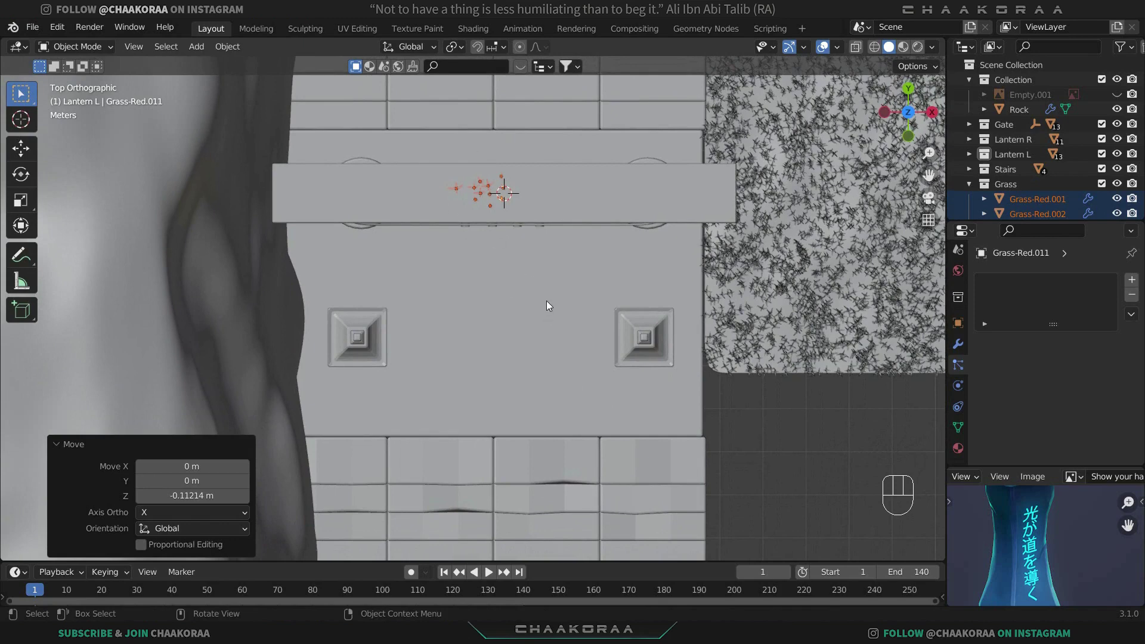
key("alt+d")
left_click(630, 361)
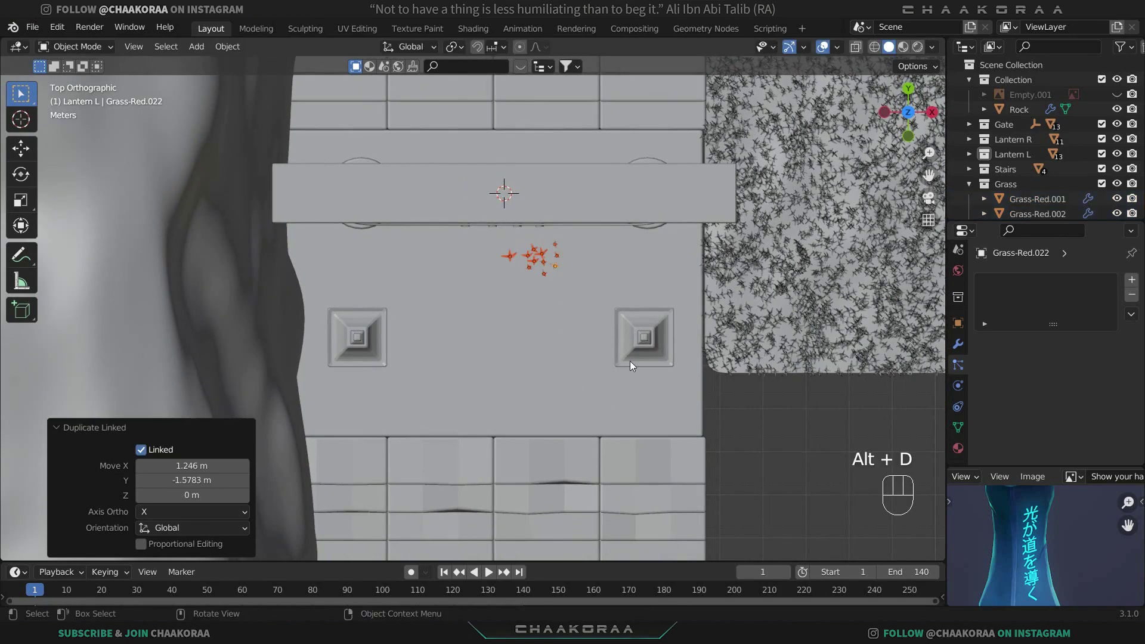
key("r")
left_click(642, 287)
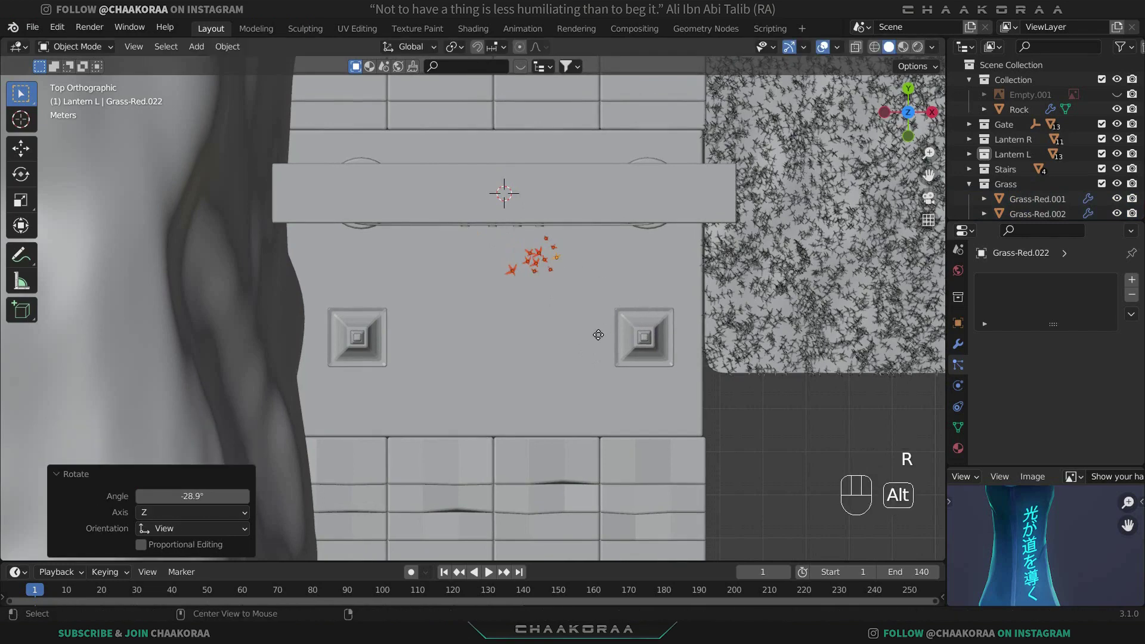
Make a linked duplicate of the cluster -2.1736 m in X and -0.26304 m in Y, rotate it 43.2° and scale it to 1.080.
key("alt+d")
left_click(552, 318)
key("r")
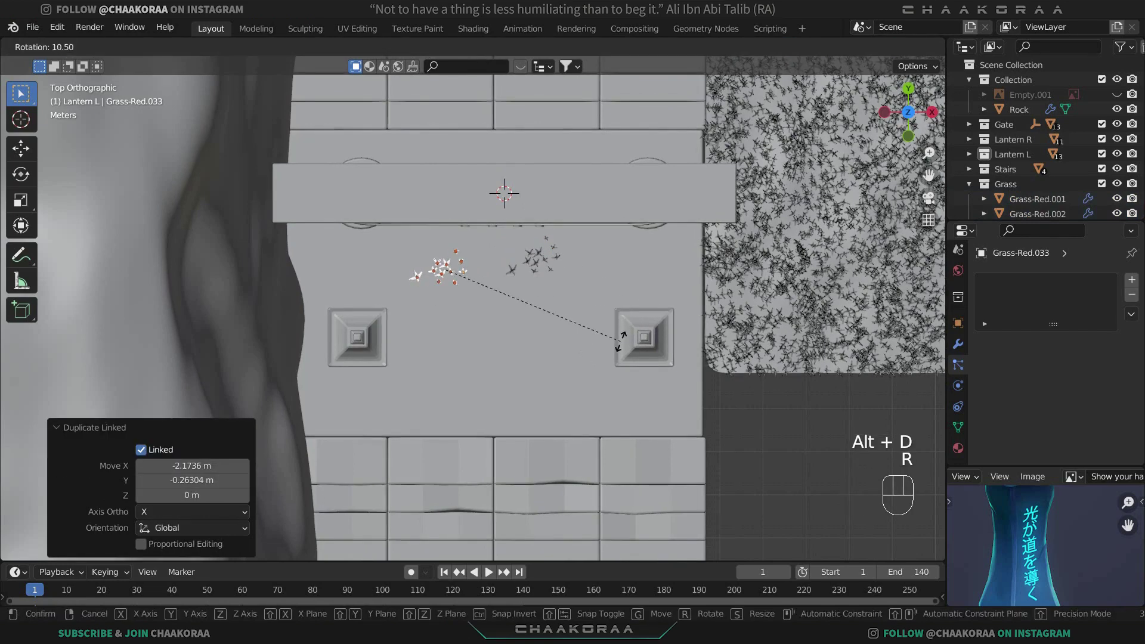
left_click(572, 364)
key("s")
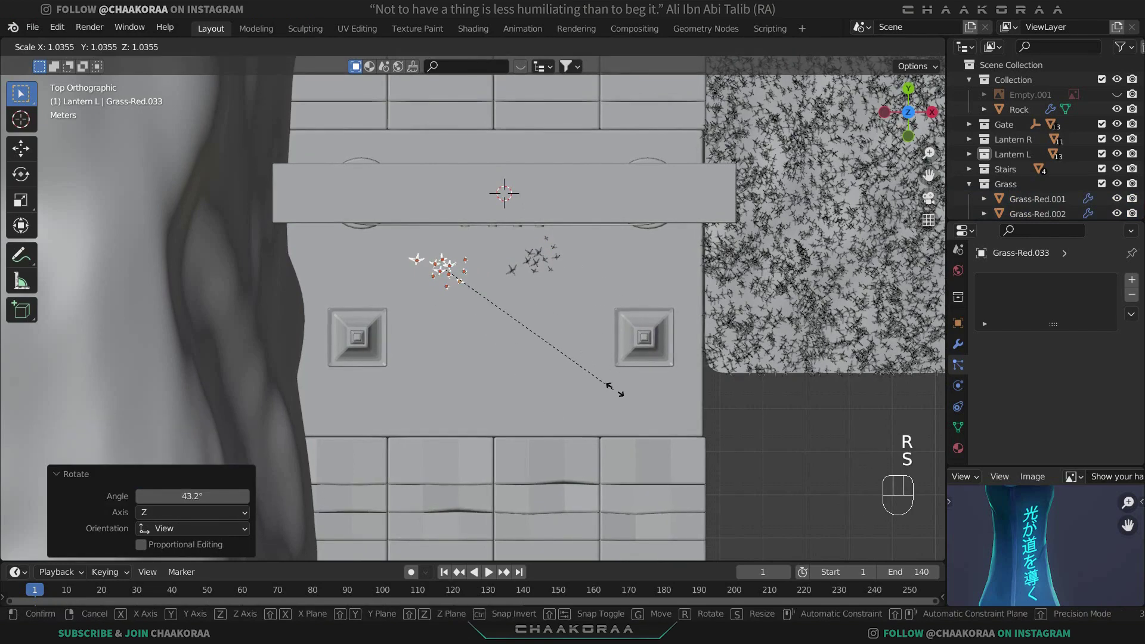
left_click(625, 393)
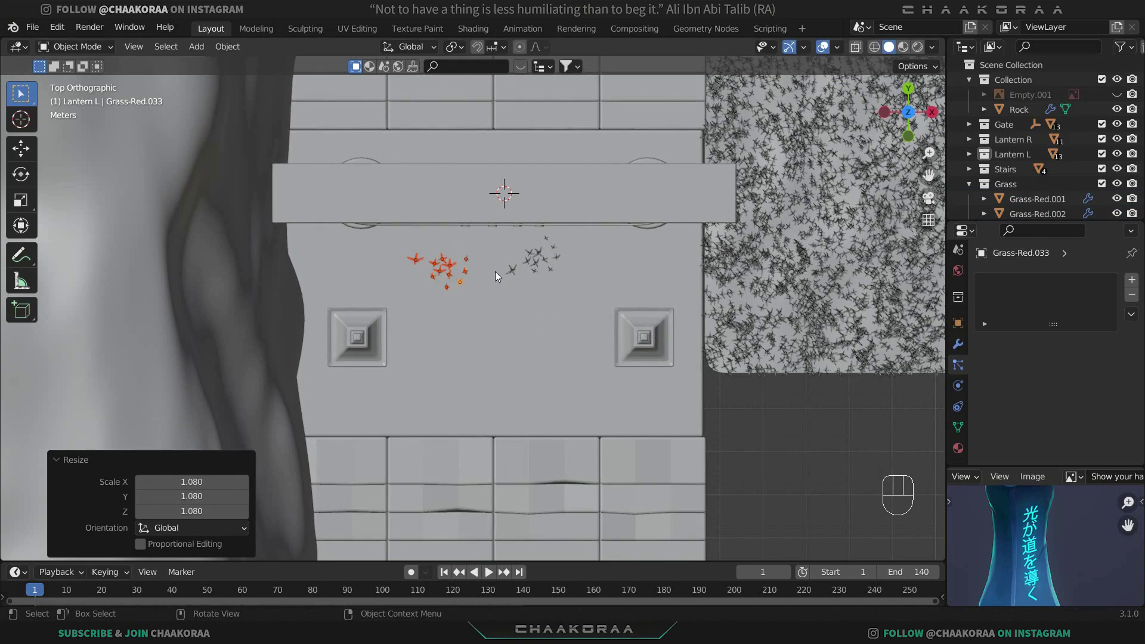
key("shift+d")
right_click(556, 295)
key("ctrl+z")
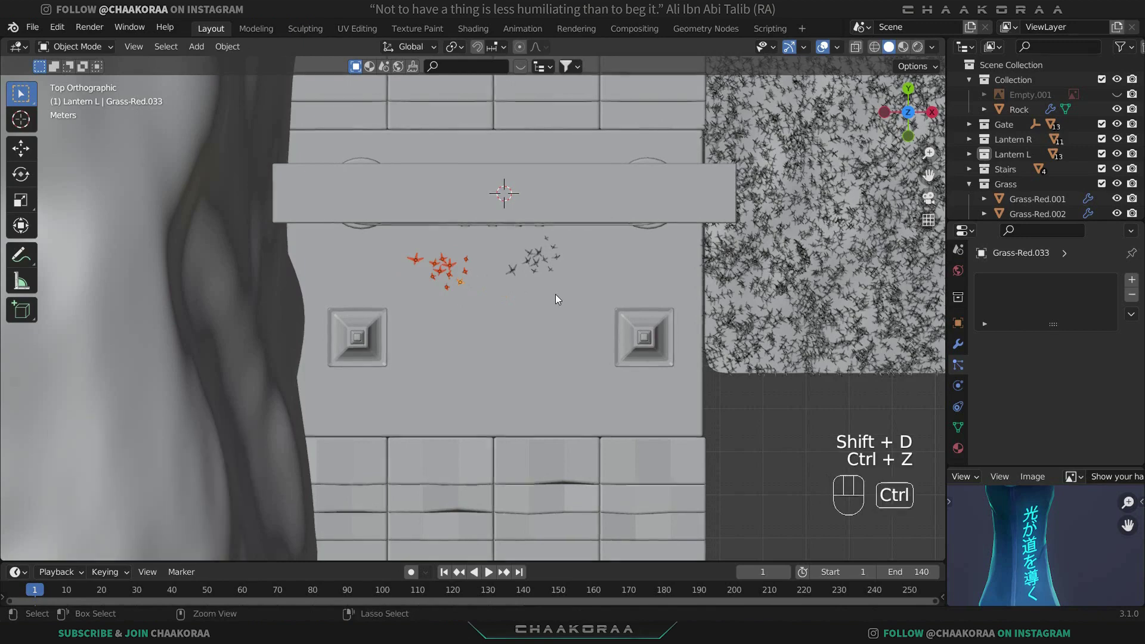
Make linked cluster copies offset 2.2013, -1.3844 m and successively -1.9382, -0.52609 m in X and Y, rotating the second and scaling it to 1.194.
key("alt+d")
left_click(651, 355)
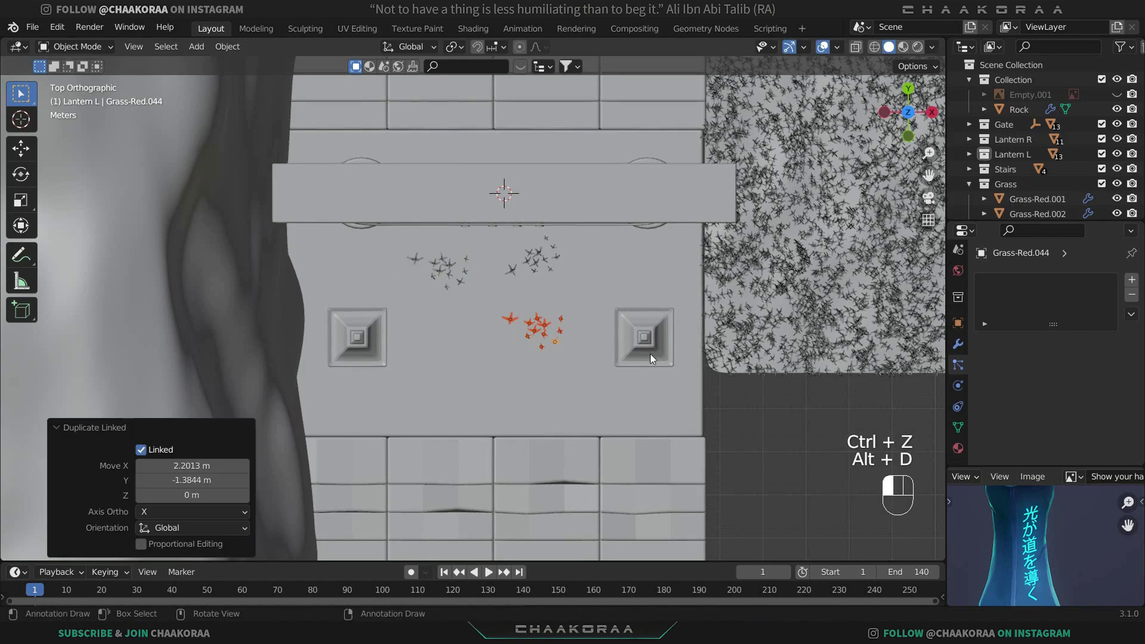
key("alt+d")
left_click(618, 350)
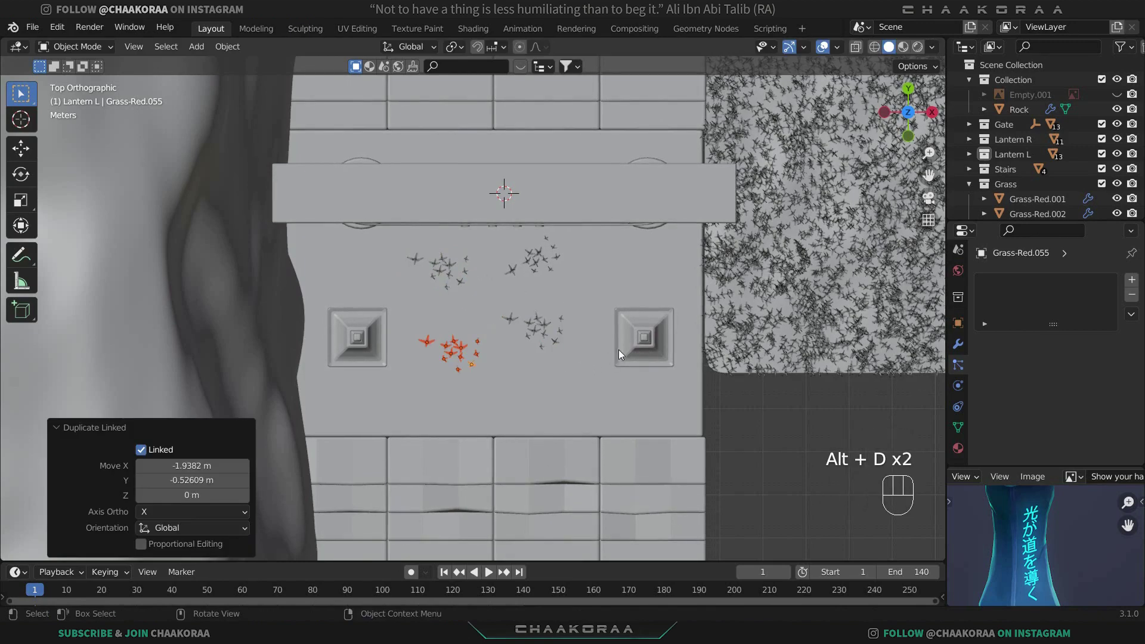
key("r")
left_click(669, 355)
key("s")
left_click(691, 375)
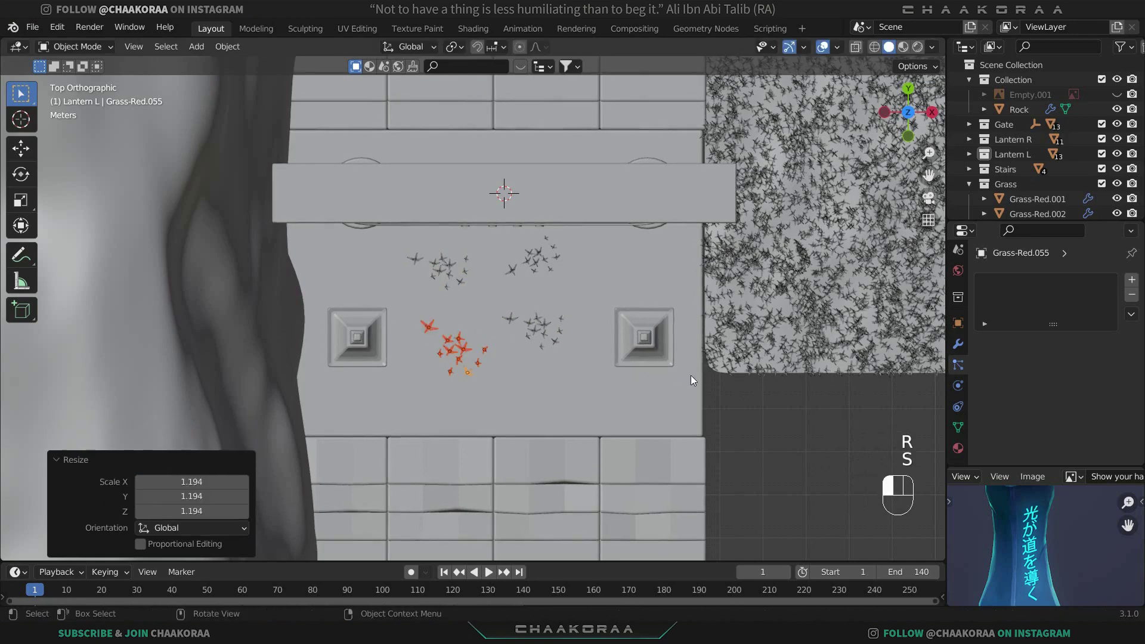
Make two successive linked copies of the enlarged cluster, offset -2.0905 m, 1.869 m and 5.6347 m, -0.17998 m in X and Y.
key("alt+d")
left_click(533, 270)
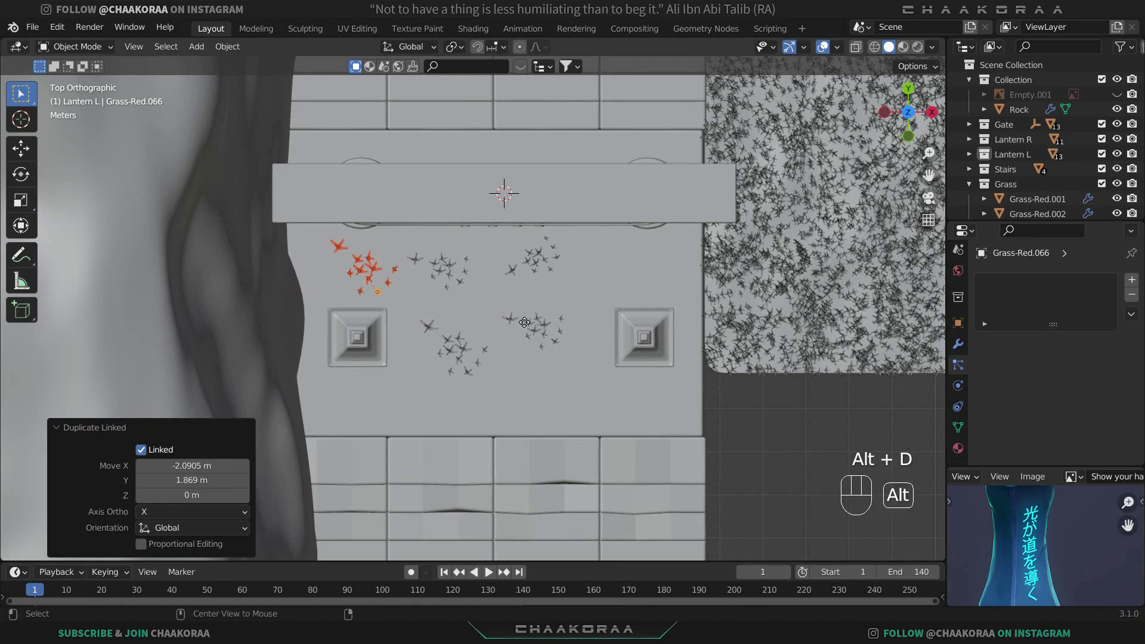
key("alt+d")
left_click(592, 310)
Make a linked duplicate of the cluster about -3.018 m in X and 0.249 m in Y and rotate it 30.9°.
key("alt+d")
left_click(454, 301)
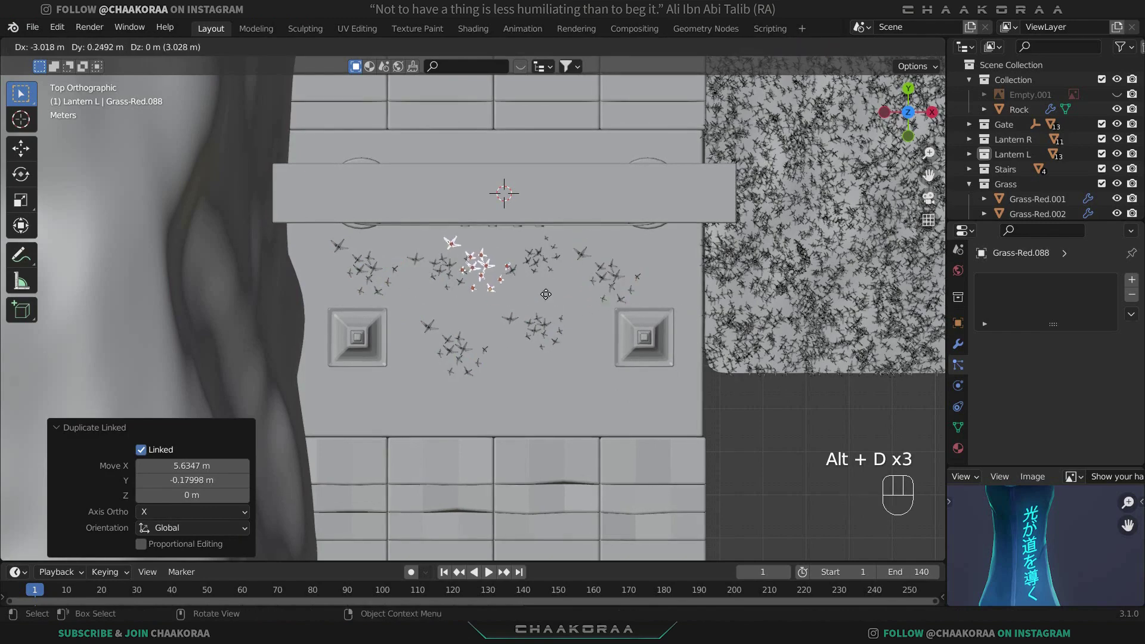
key("r")
left_click(616, 309)
Make a linked duplicate of the cluster near the landing's front edge and rotate it -35.5°.
key("alt+d")
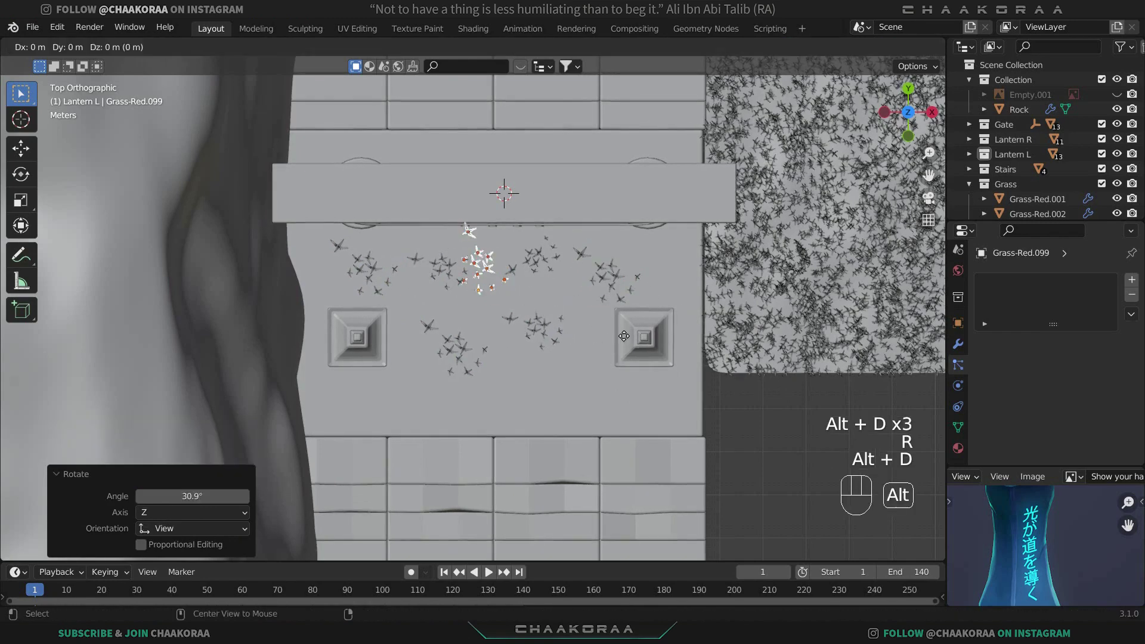
left_click(668, 418)
key("r")
left_click(674, 304)
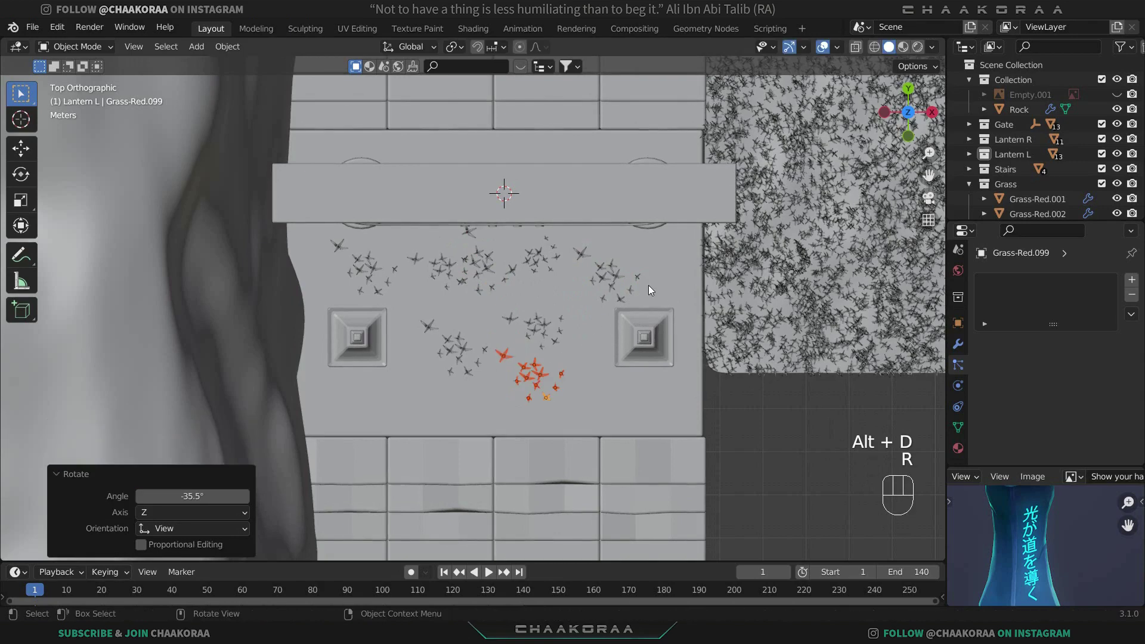
Make a linked copy of the cluster offset -2.4781, -0.2492 m in X and Y, then rotate and reposition it near the landing's front edge.
key("alt+d")
left_click(546, 295)
key("r")
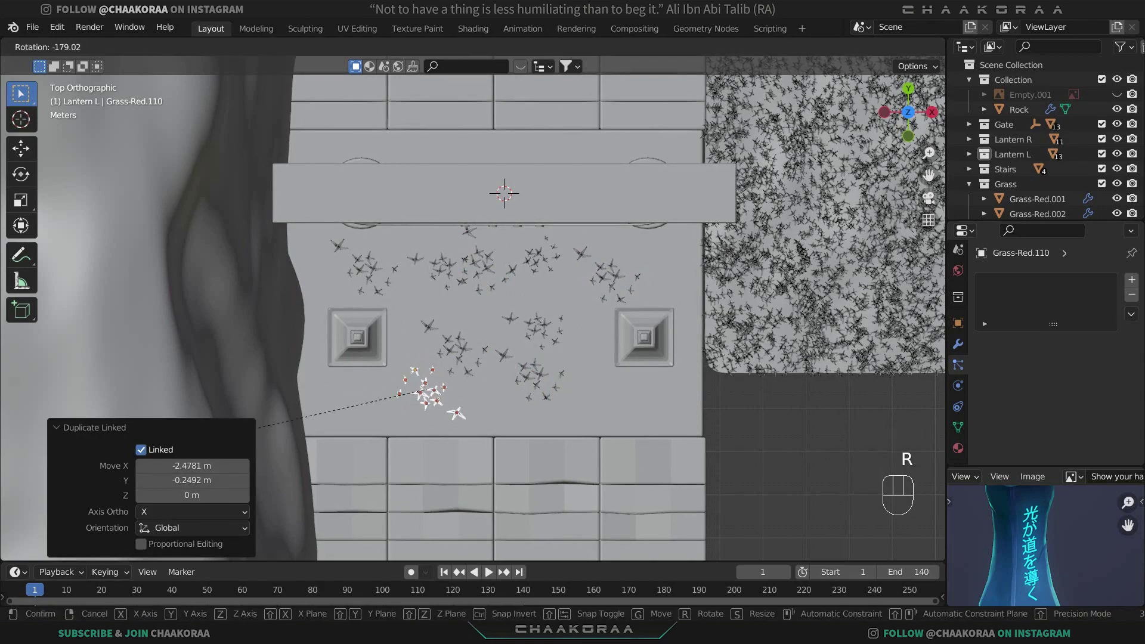
left_click(382, 418)
key("g")
left_click(704, 360)
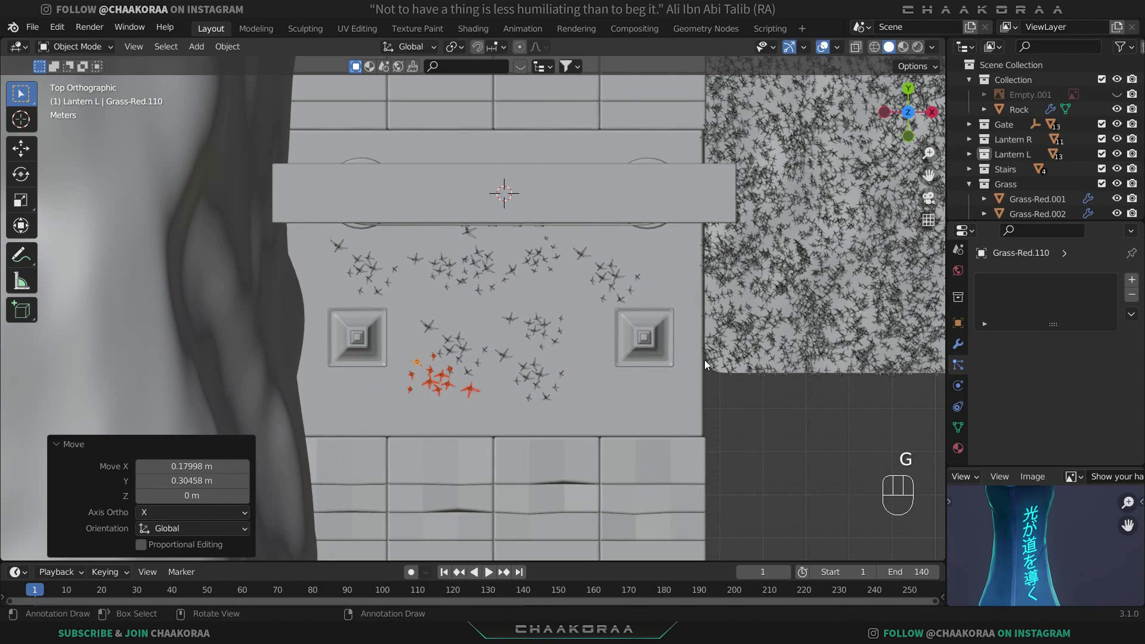
key("r")
left_click(650, 287)
key("g")
left_click(627, 335)
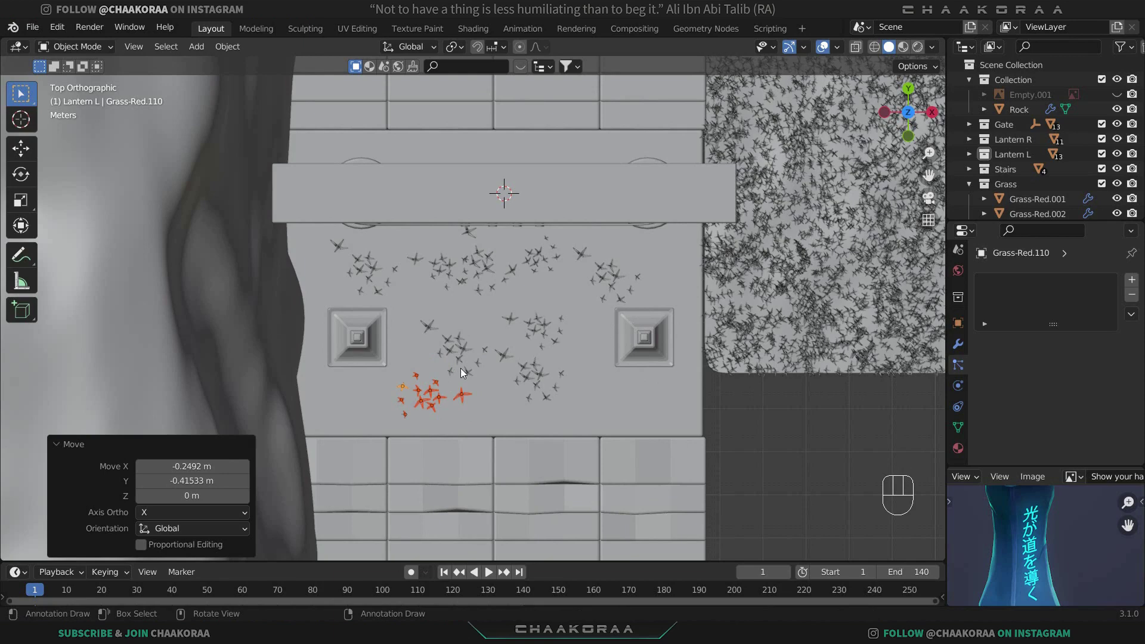
Select everything in the active tuft's collection and make a linked duplicate offset 0.83066 m in X and -0.66453 m in Y.
key("shift+g")
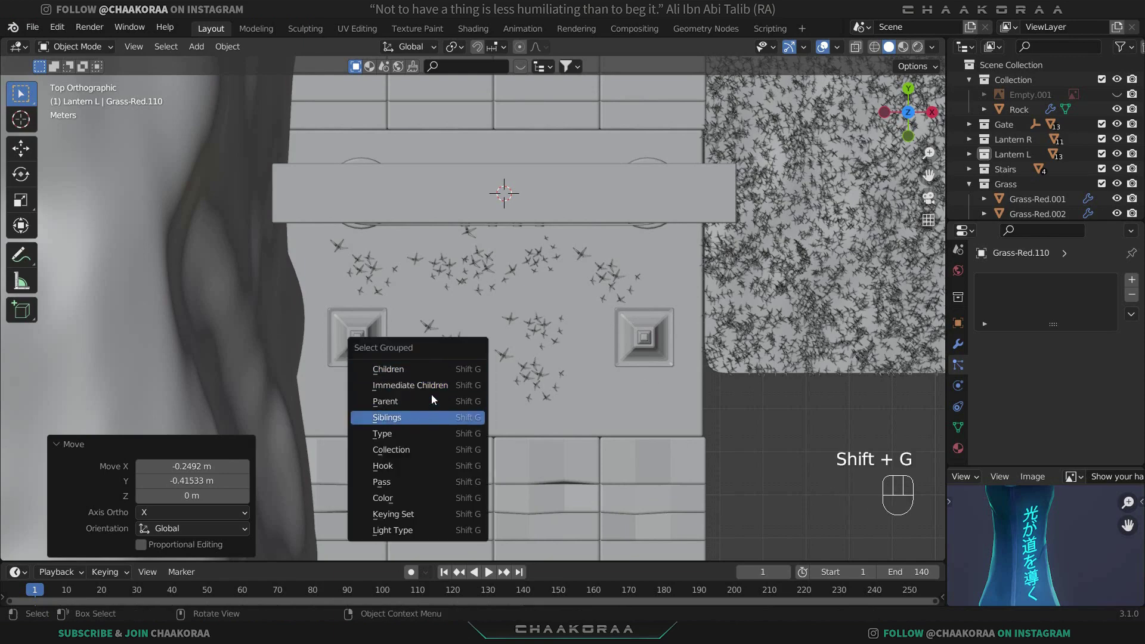
left_click(417, 450)
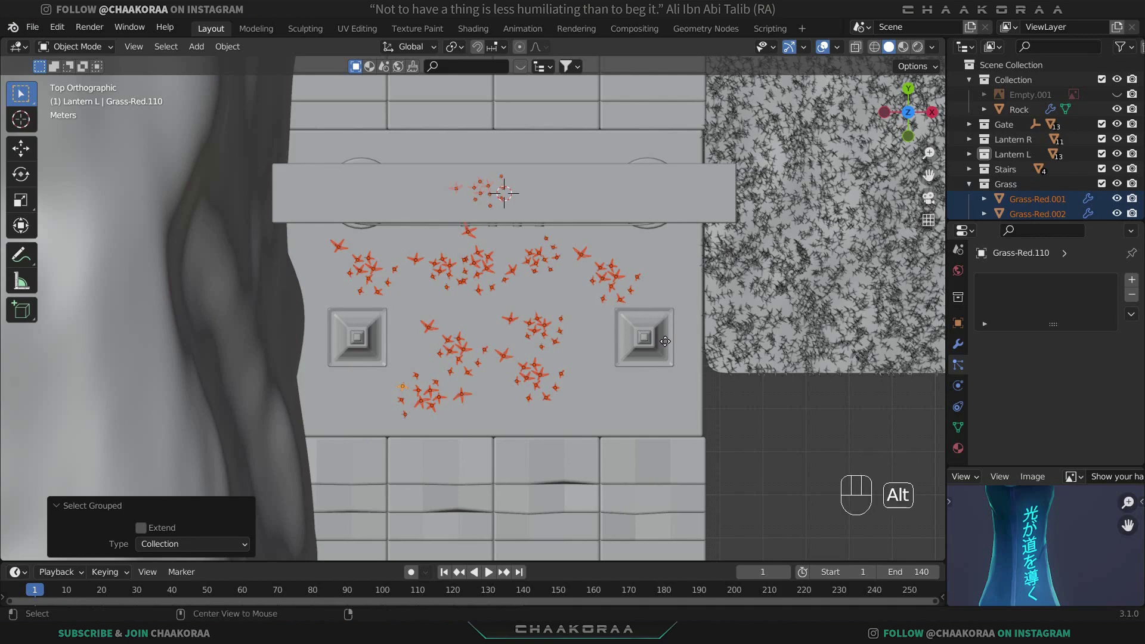
key("alt+d")
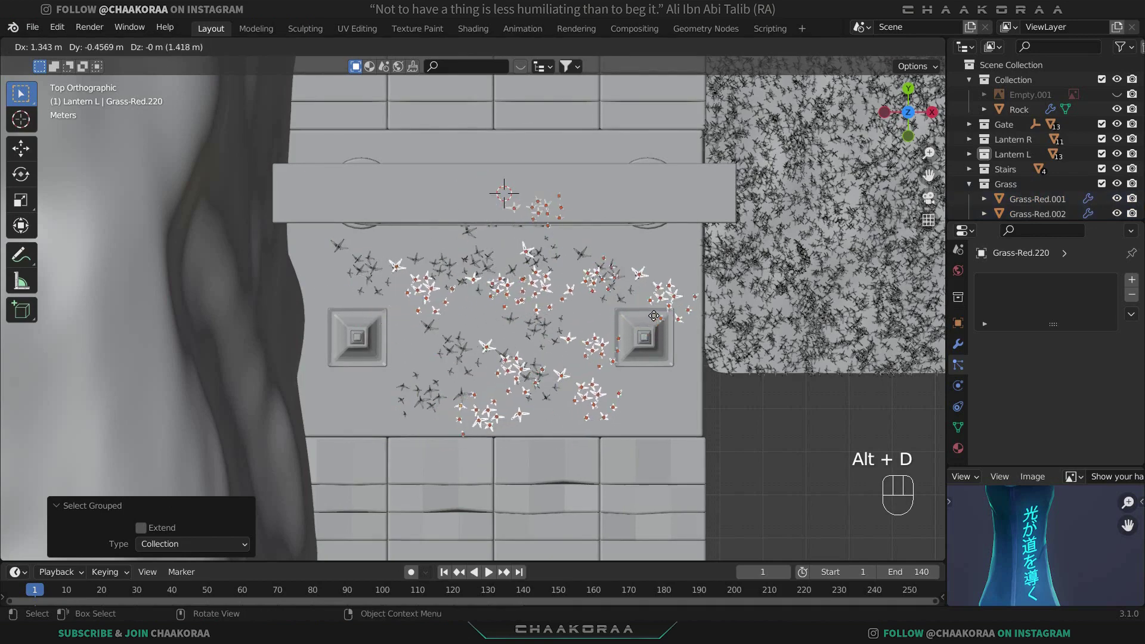
left_click(631, 325)
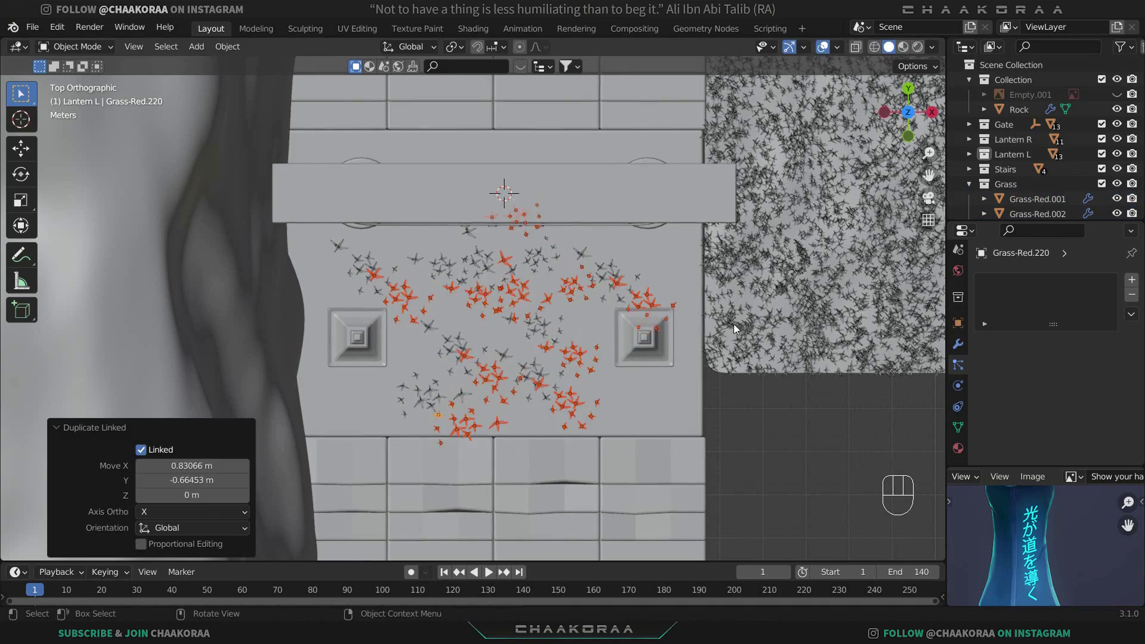
Rotate the duplicated clusters -56.7°, move them -0.42918 m in X and 0.69222 m in Y, and rotate them another -9.04°.
key("r")
left_click(598, 232)
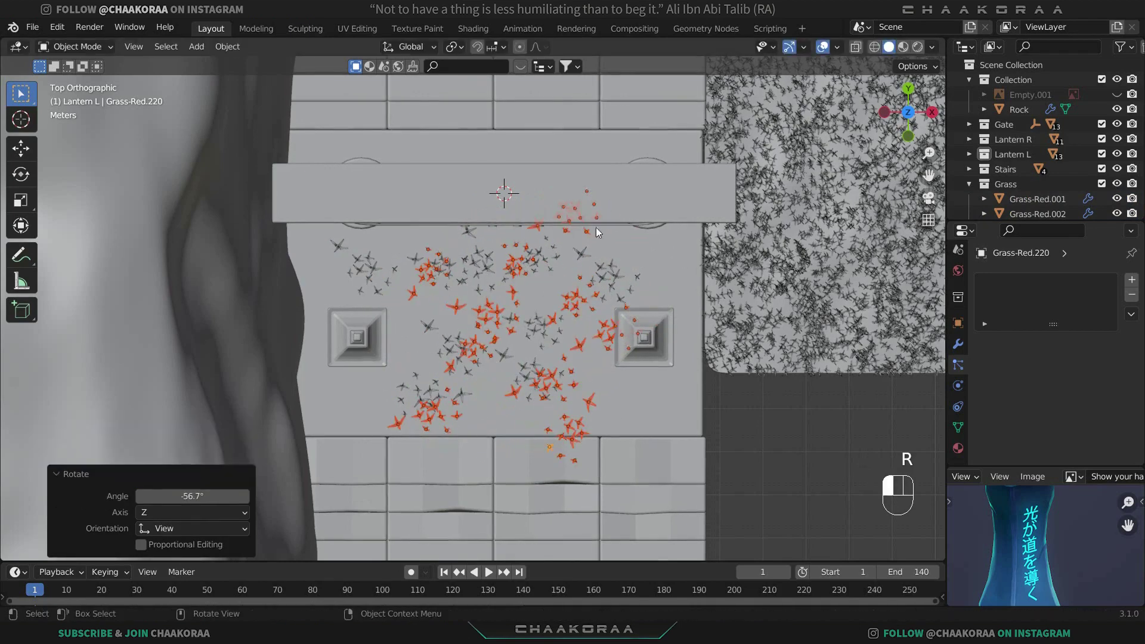
key("g")
left_click(684, 337)
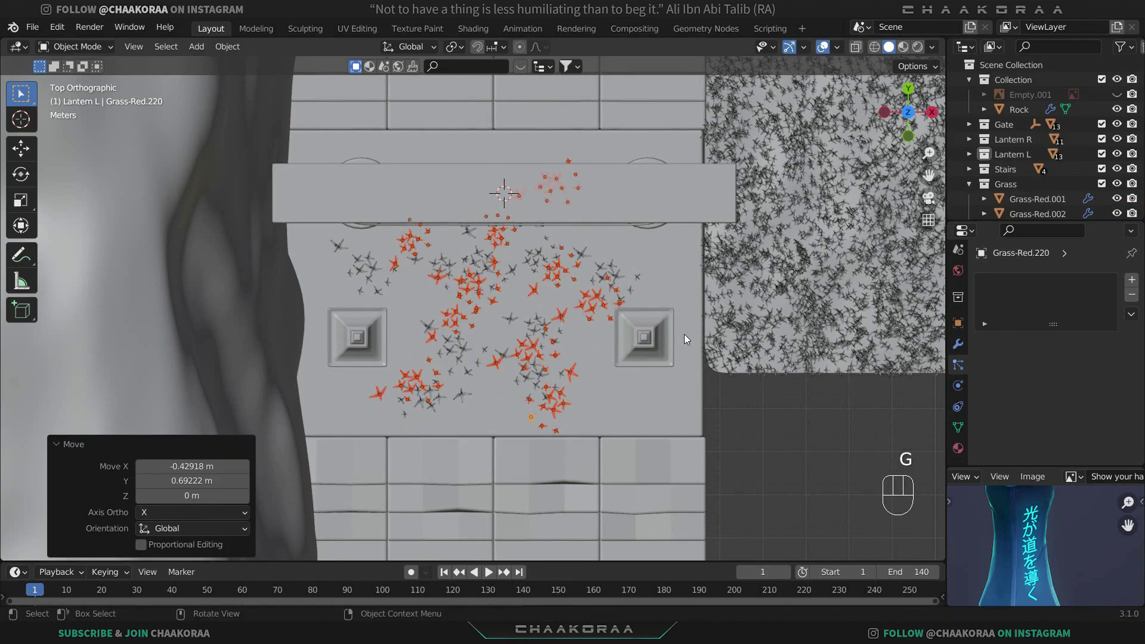
key("r")
left_click(680, 343)
Select a scattered set of individual larger grass tufts across the landing and return to the top view.
middle_click_drag(680, 343, 572, 274)
scroll(524, 304, "up", 3)
middle_click_drag(524, 305, 588, 330)
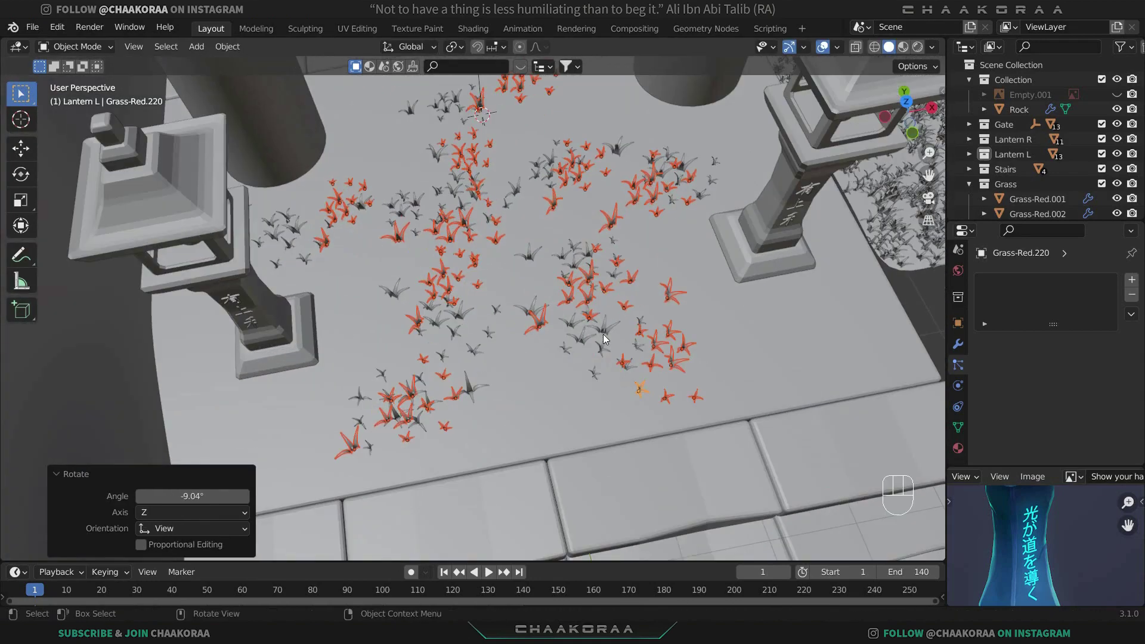
left_click(588, 330)
left_click(586, 301, "shift")
left_click(582, 337, "shift")
left_click(537, 319, "shift")
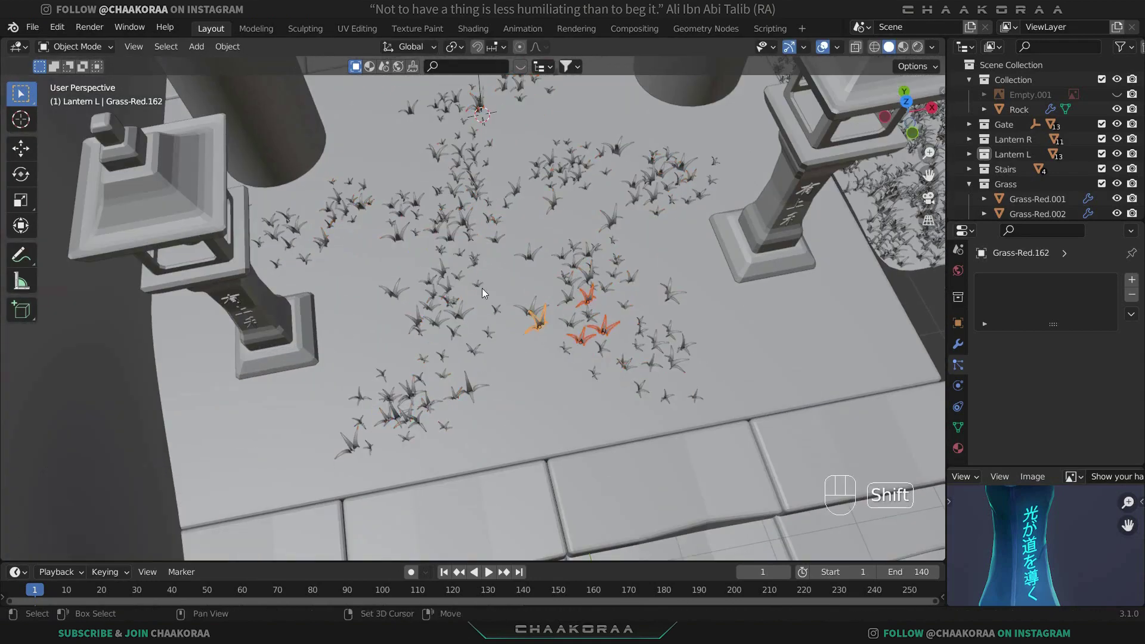
left_click(443, 275, "shift")
left_click(461, 215, "shift")
left_click(576, 172, "shift")
left_click(576, 167, "shift")
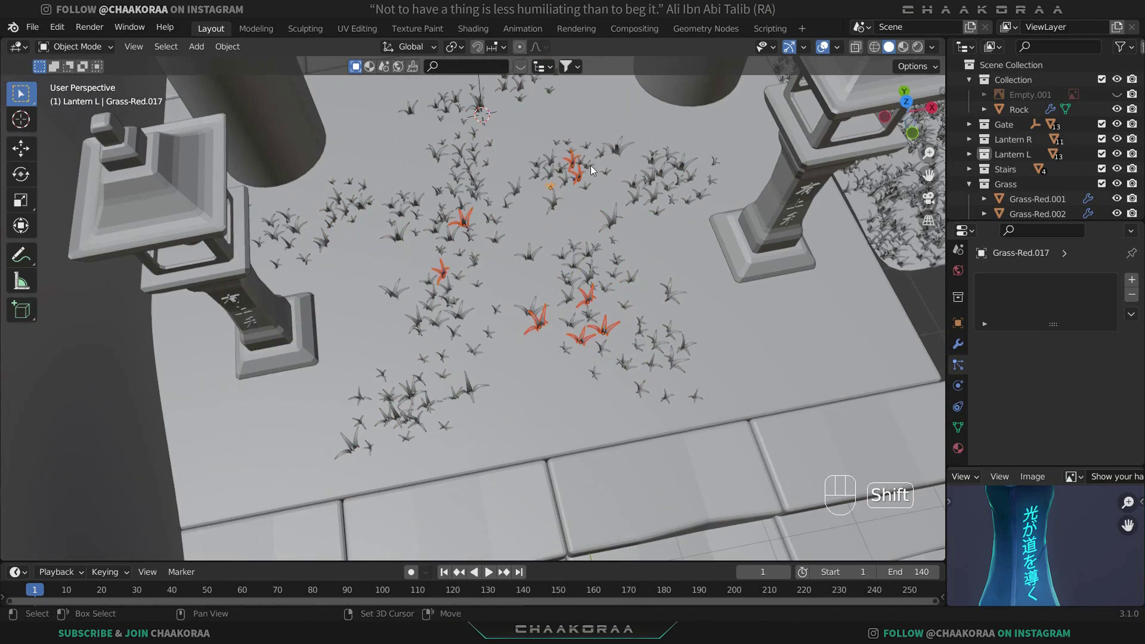
left_click(683, 169, "shift")
left_click(652, 174, "shift")
left_click(607, 217, "shift")
left_click(429, 403, "shift")
left_click(469, 389, "shift")
left_click(461, 312, "shift")
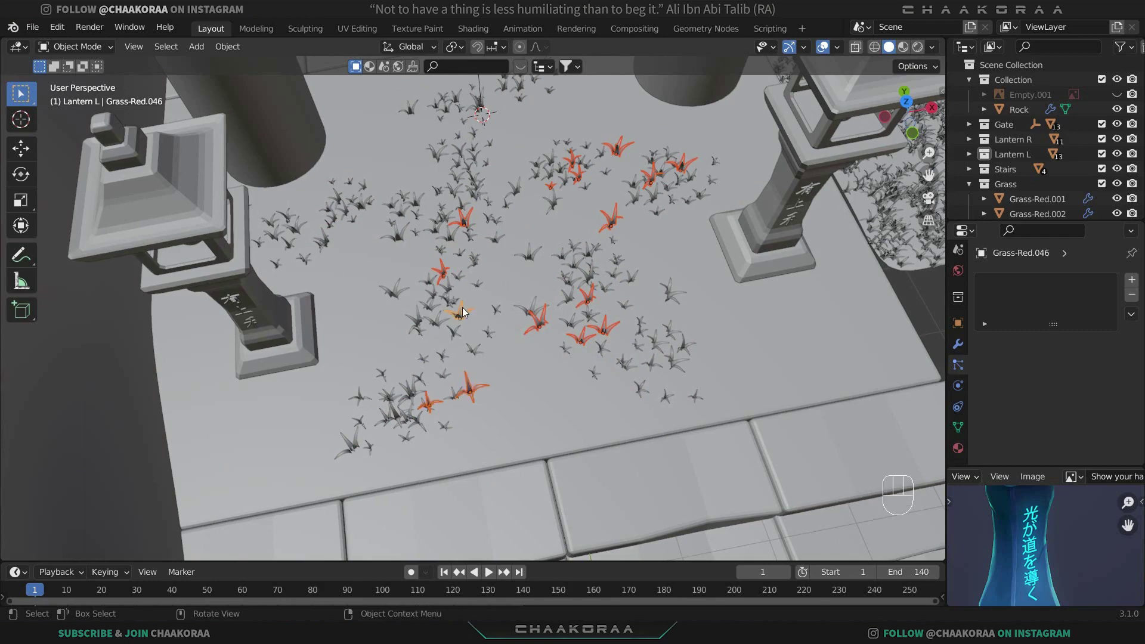
key("KP_7")
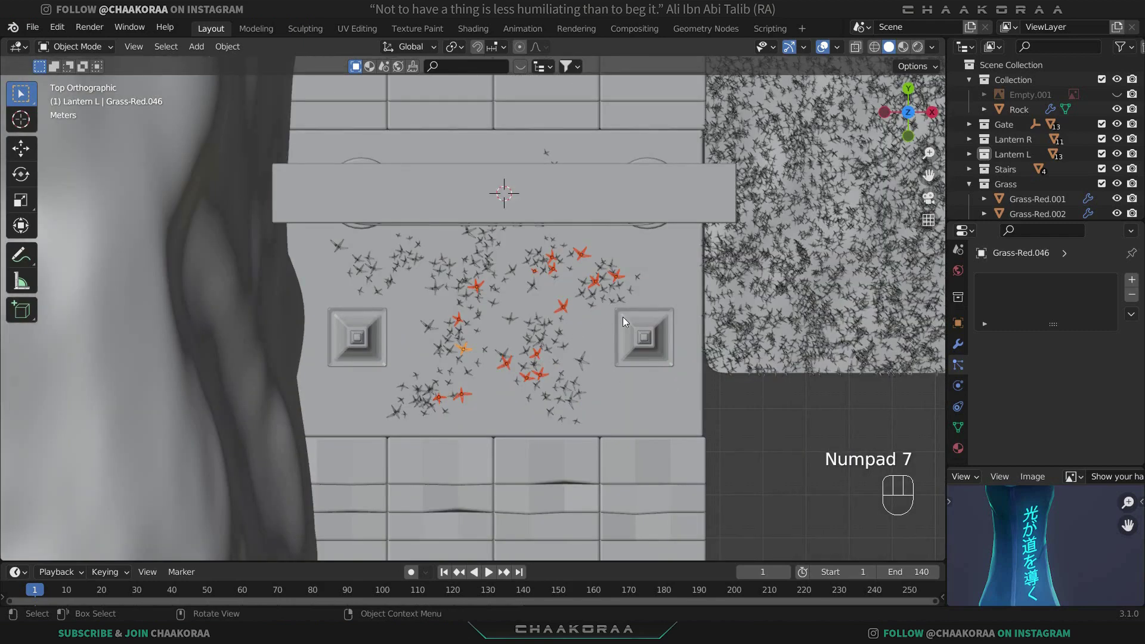
Make a linked duplicate of the selected tufts offset 0.98295, -0.16613 m, rotate it -101°, and move it -0.31842, -0.65069 m in X and Y.
key("alt+d")
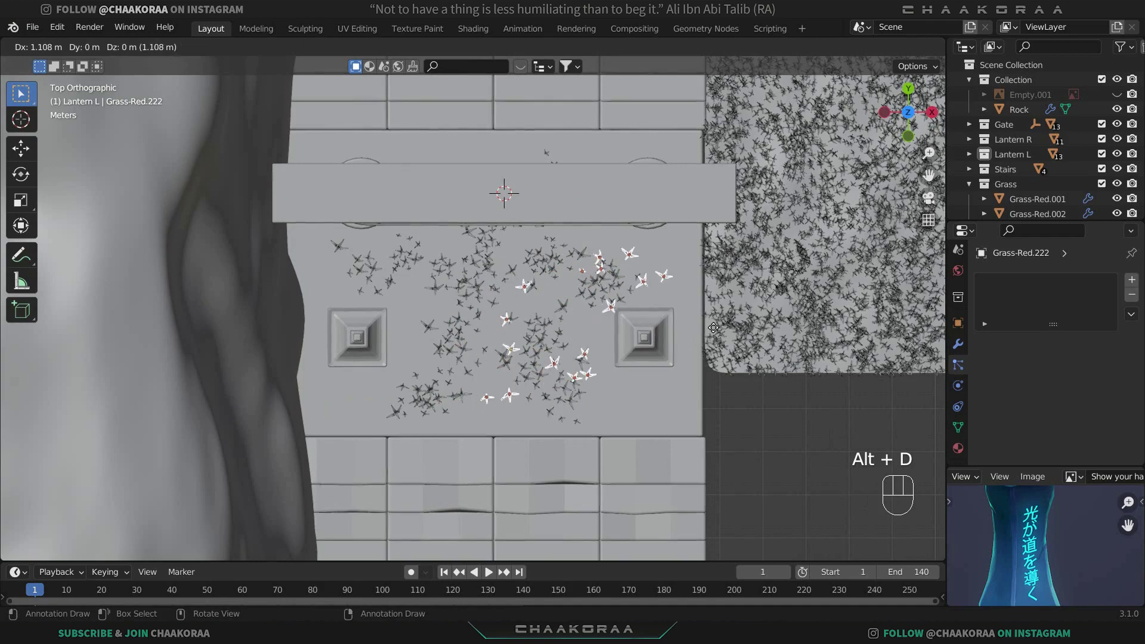
left_click(695, 352)
key("r")
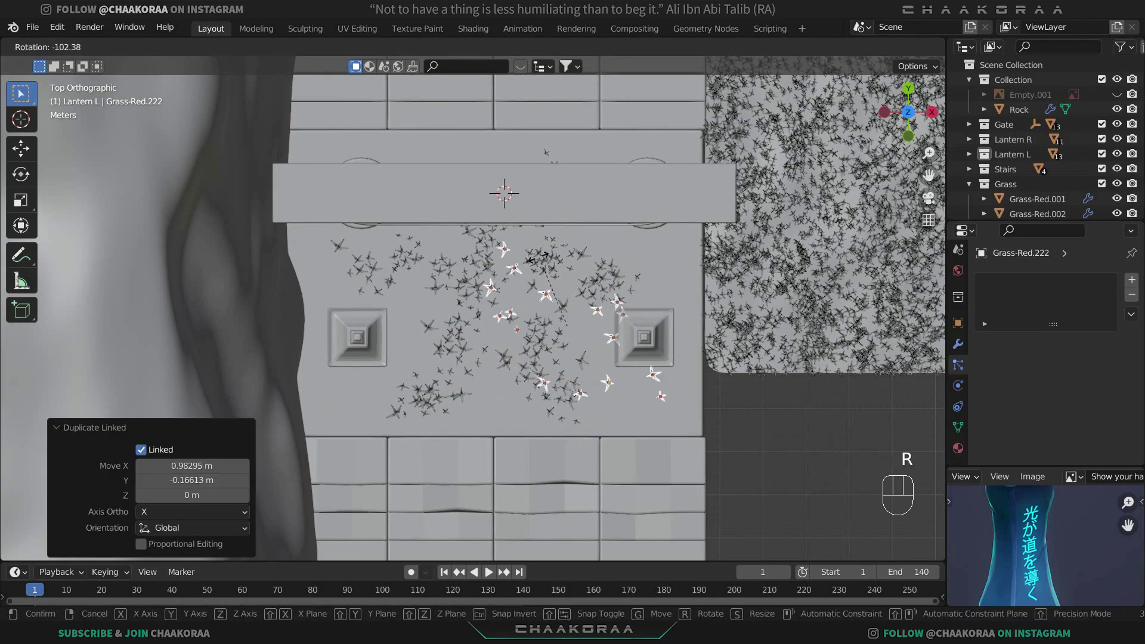
left_click(540, 258)
key("g")
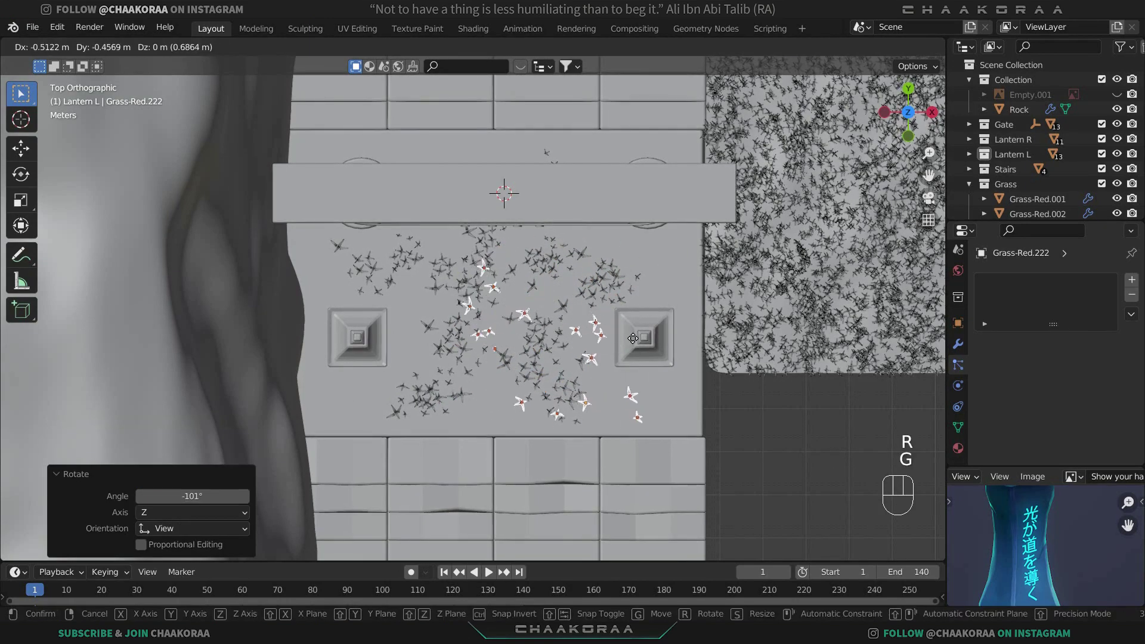
left_click(633, 338)
Make two successive linked copies of the scattered tufts, offsetting the second 1.2321 m in X and 2.3812 m in Y.
key("alt+d")
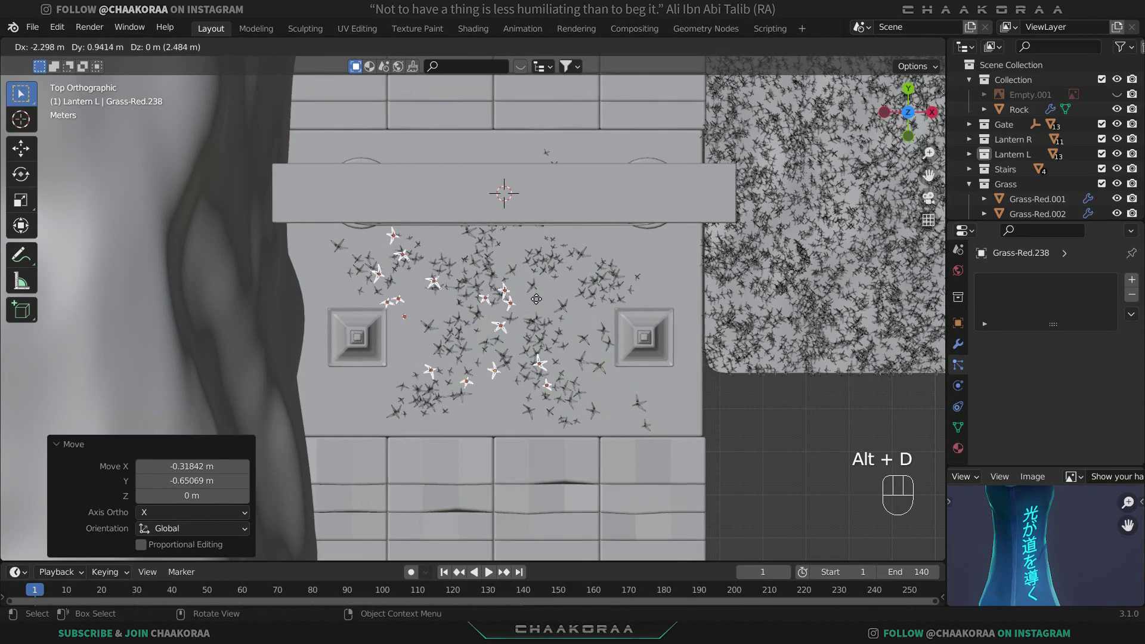
left_click(537, 299)
key("alt+d")
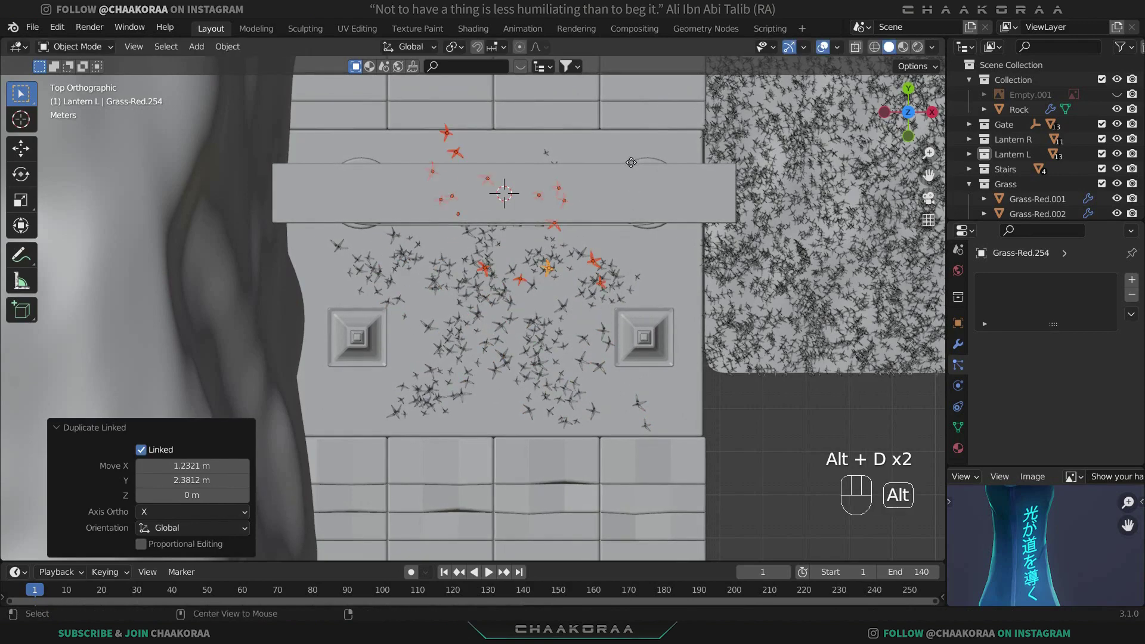
Make another linked copy of the tufts behind the gate beam, rotate it -34.9°, and move it 0.013844, -0.89988 m in X and Y.
key("alt+d")
key("r")
left_click(630, 63)
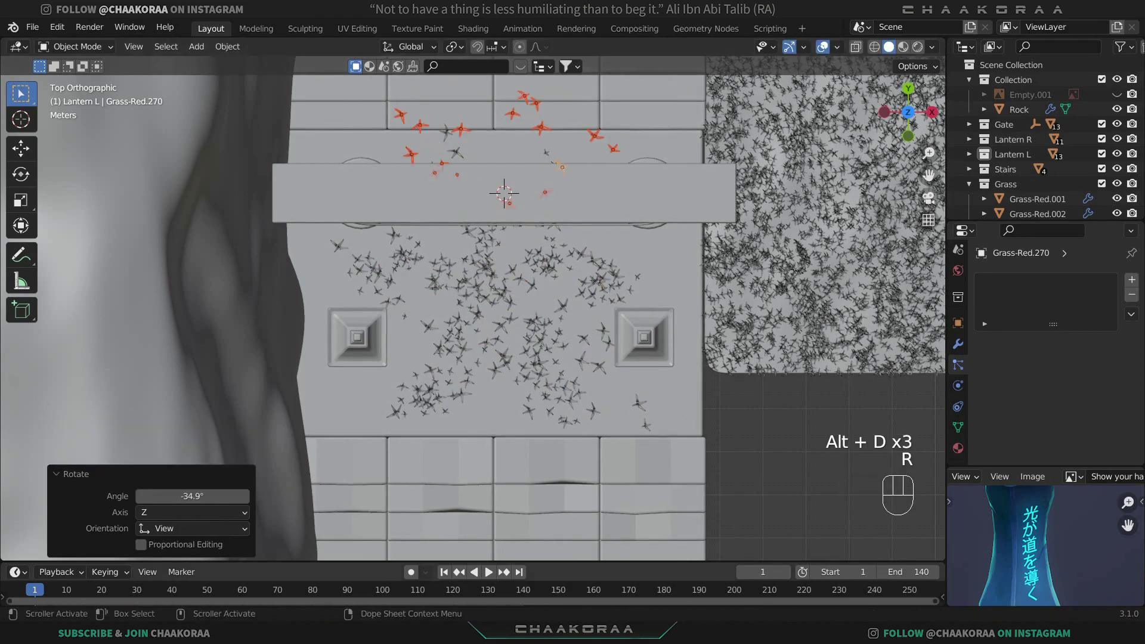
key("g")
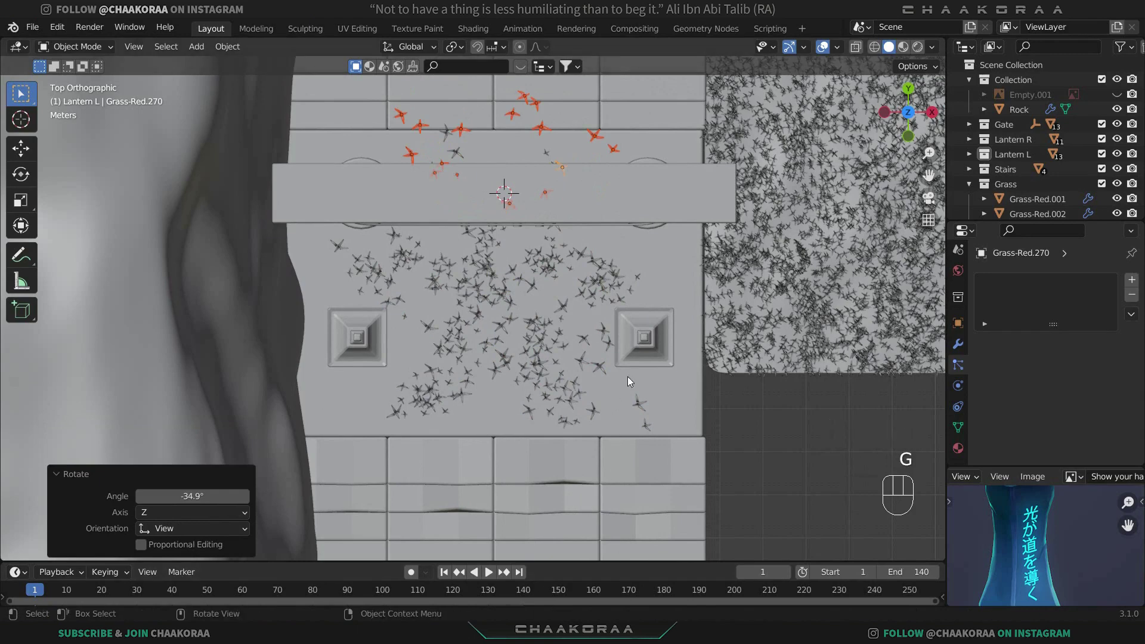
key("g")
left_click(628, 417)
Make two successive linked copies of the tufts, offset -0.1246, -4.3056 m and -0.83066, 2.5612 m in X and Y.
key("alt+d")
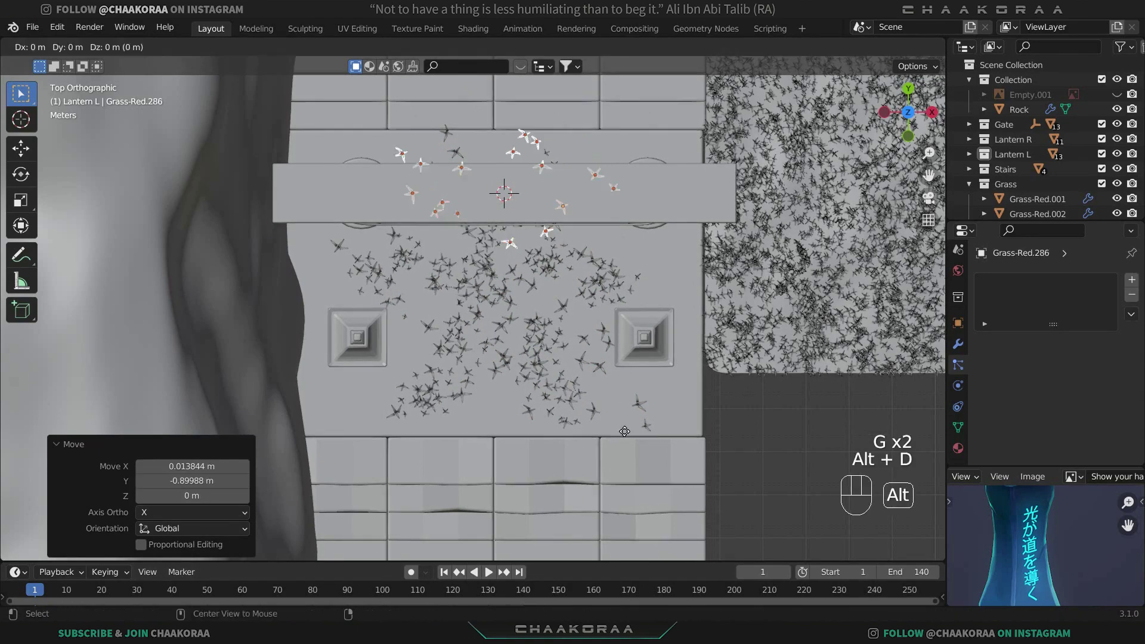
left_click(624, 504)
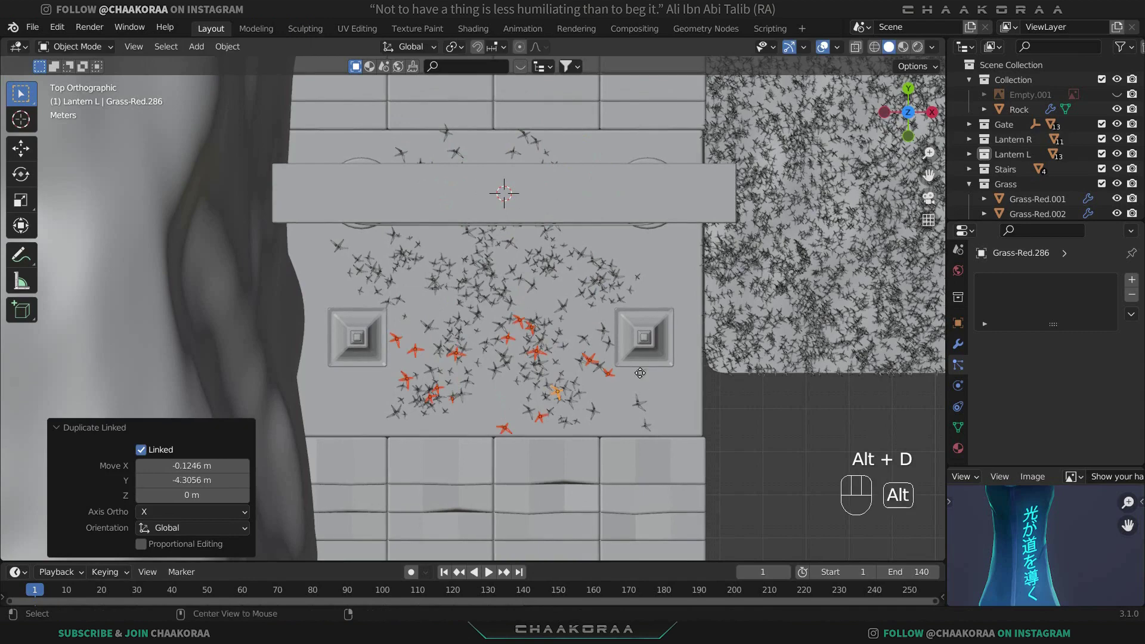
key("alt+d")
left_click(622, 324)
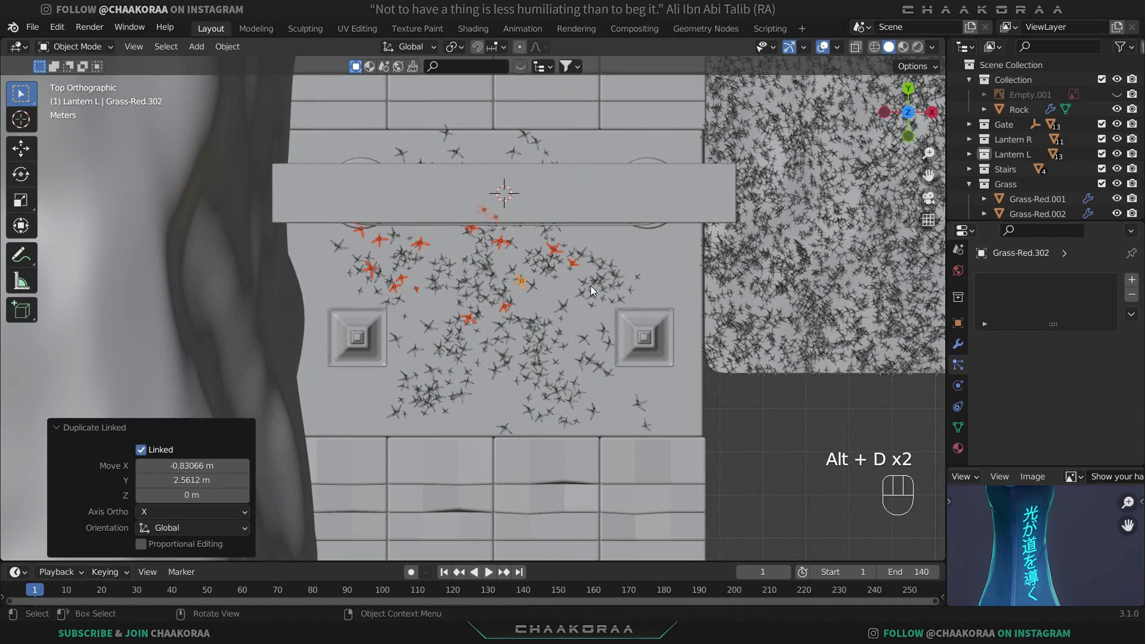
Hide the landing slab Cube.023 of the Stairs collection in the viewport.
left_click(610, 275)
left_click(672, 290)
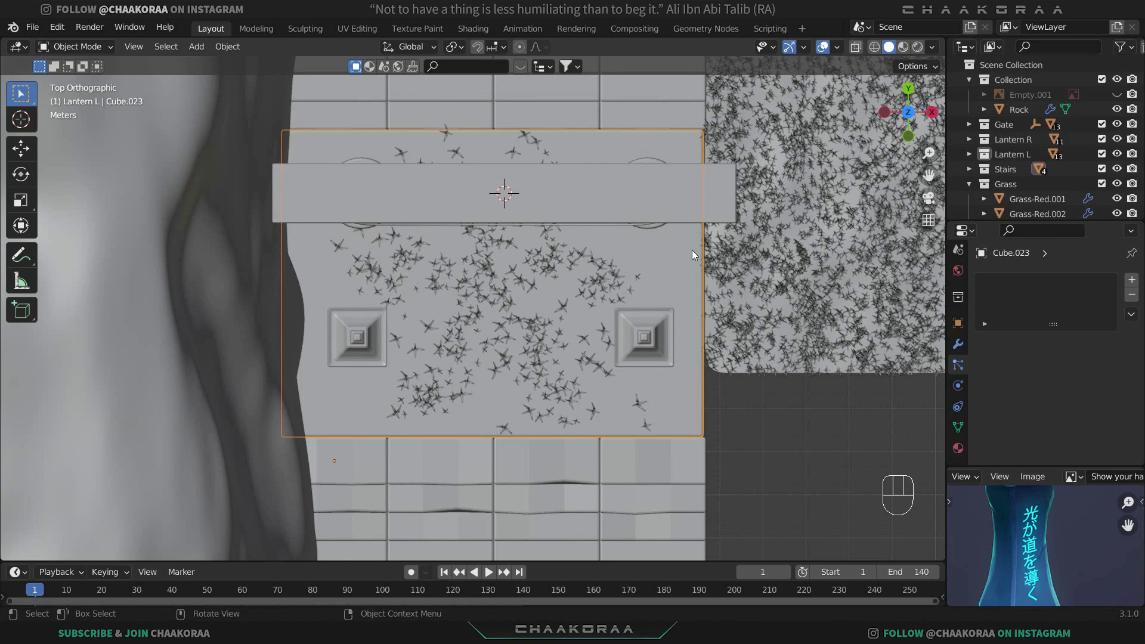
left_click(969, 169)
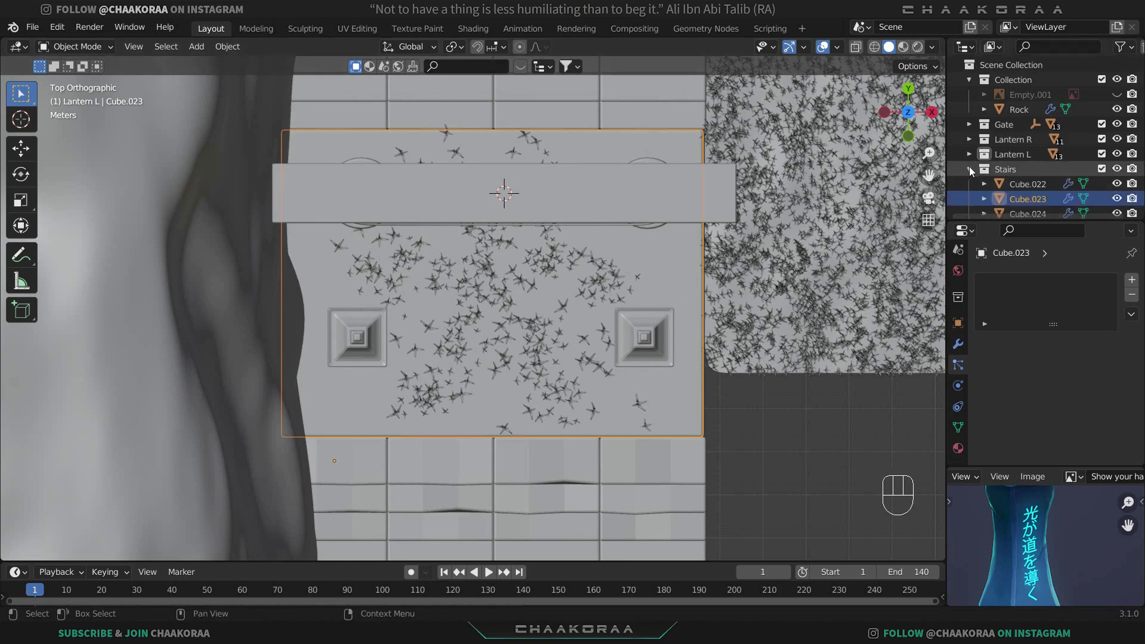
left_click(1113, 199)
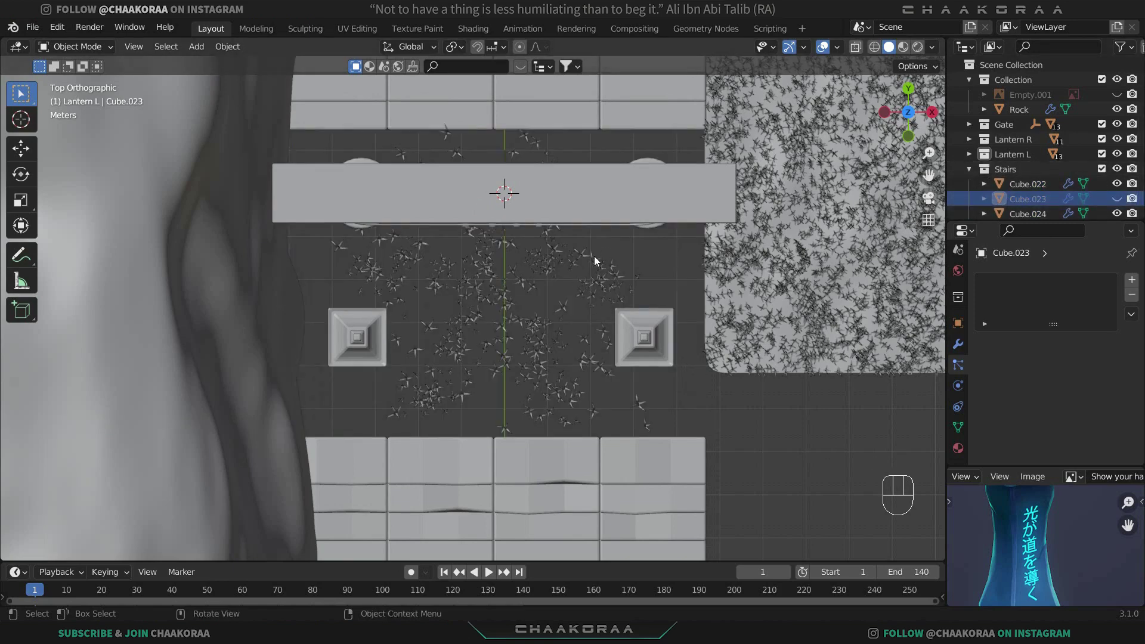
Select the central tufts and make three successive linked copies, offsetting the second 2.6304, 2.672 m and the third -5.4962, -0.29073 m.
left_click_drag(596, 242, 443, 332)
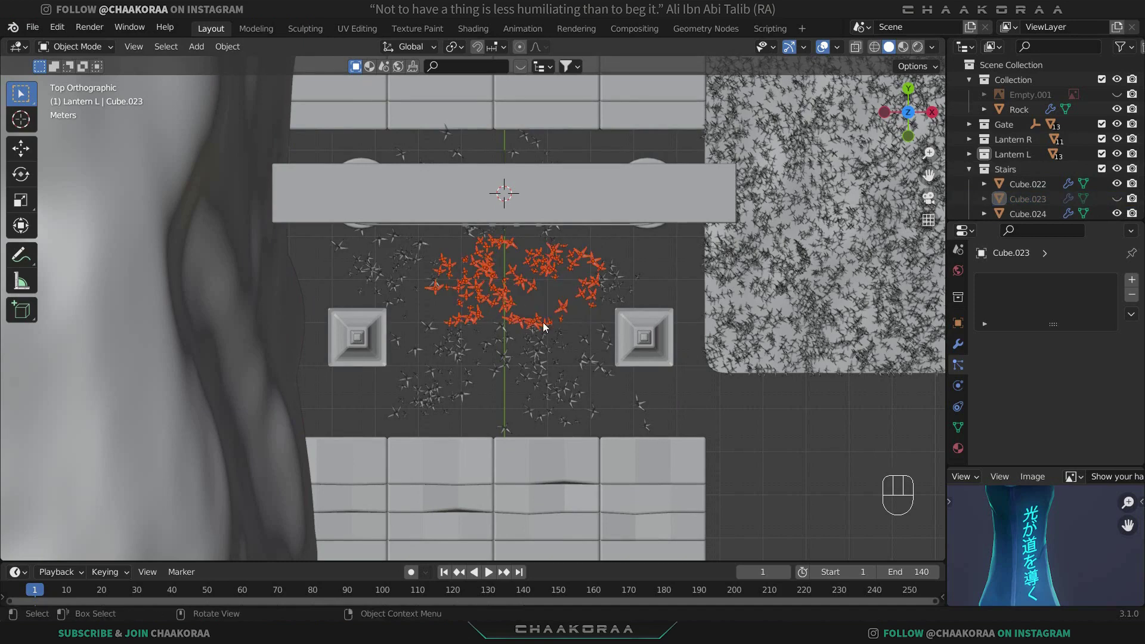
key("alt+d")
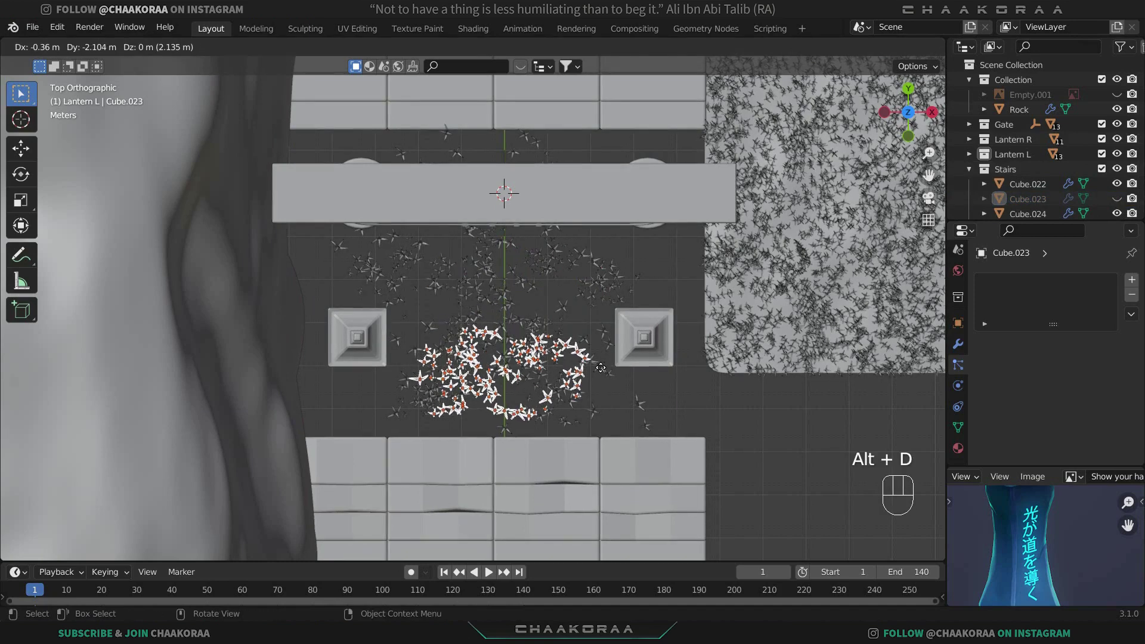
left_click(601, 372)
key("alt+d")
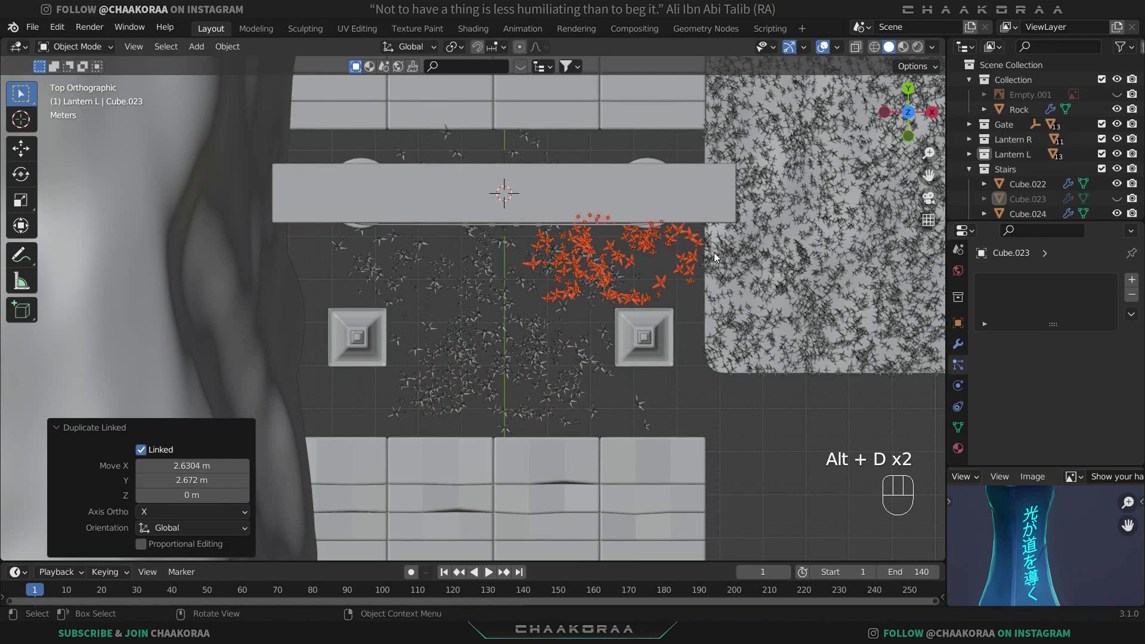
left_click(716, 259)
key("alt+d")
left_click(272, 275)
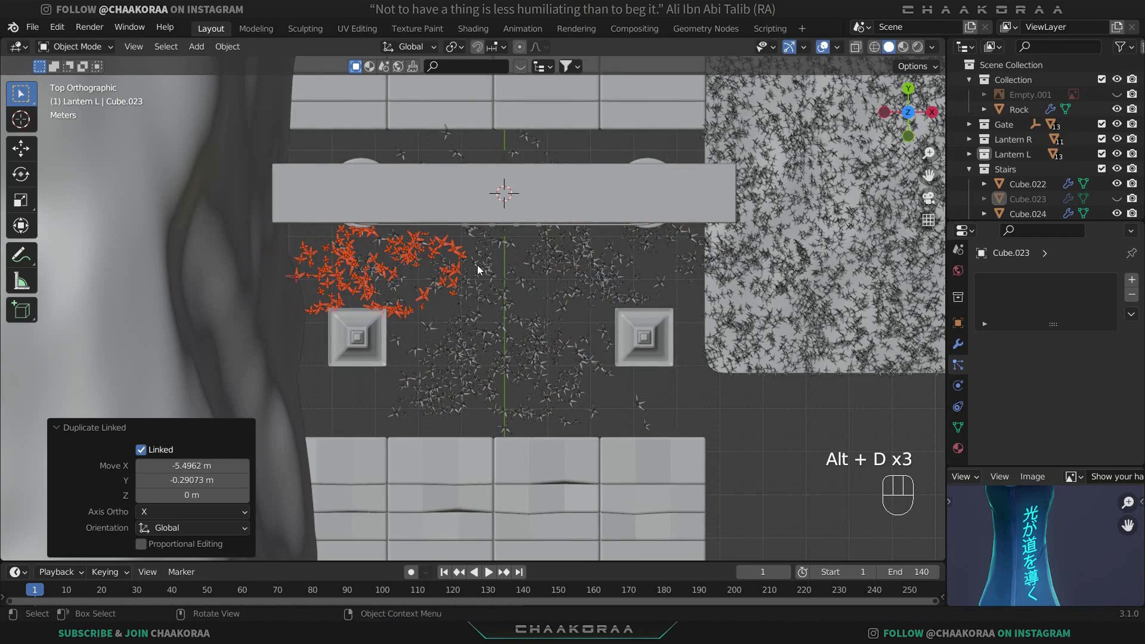
Make linked copies of a small tuft group in front of both lanterns, offsetting the first 4.7486 m in X and -1.0383 m in Y.
left_click_drag(454, 307, 410, 379)
key("alt+d")
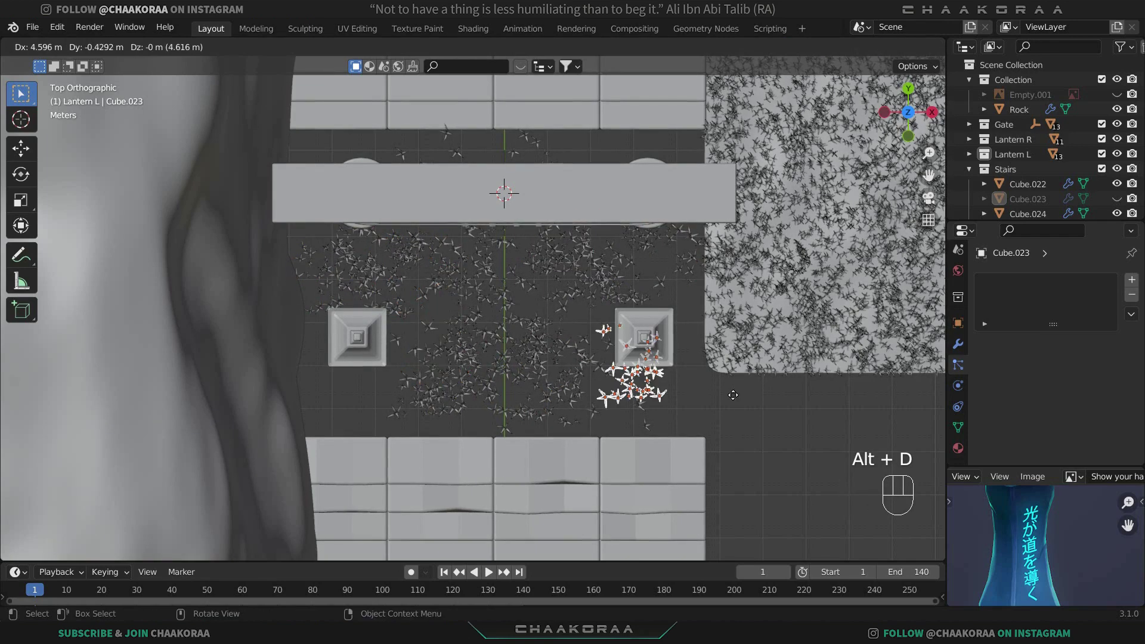
left_click(743, 417)
key("alt+d")
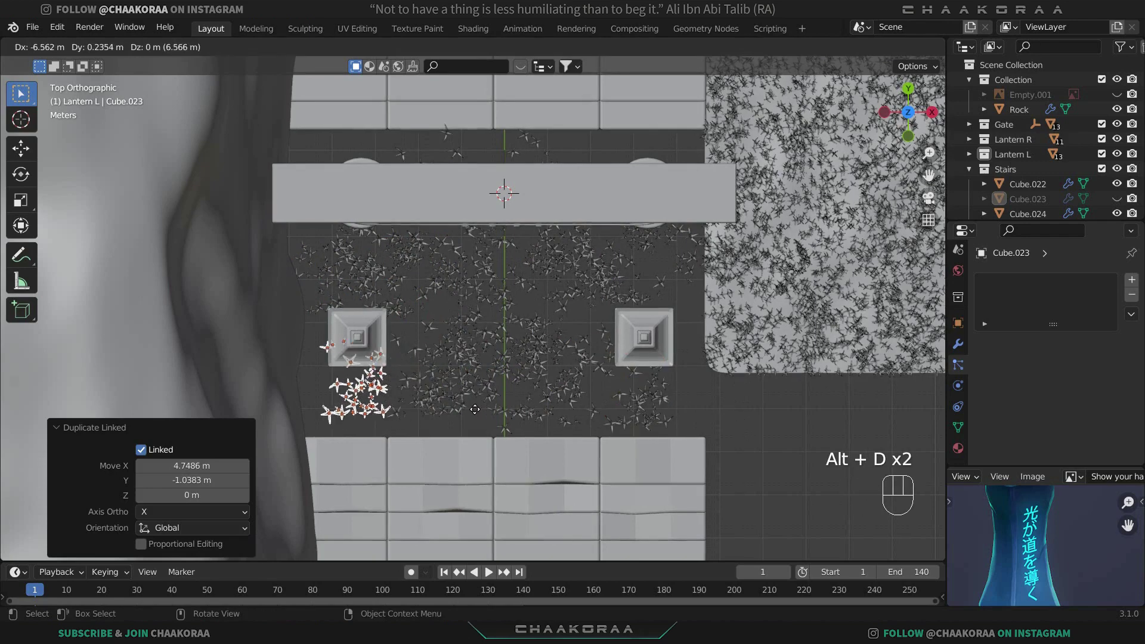
left_click(483, 413)
Make three more successive linked copies of the small group, offsetting the first 4.5133, 5.1224 m and the last 0.027689, -3.4611 m.
key("alt+d")
left_click(657, 190)
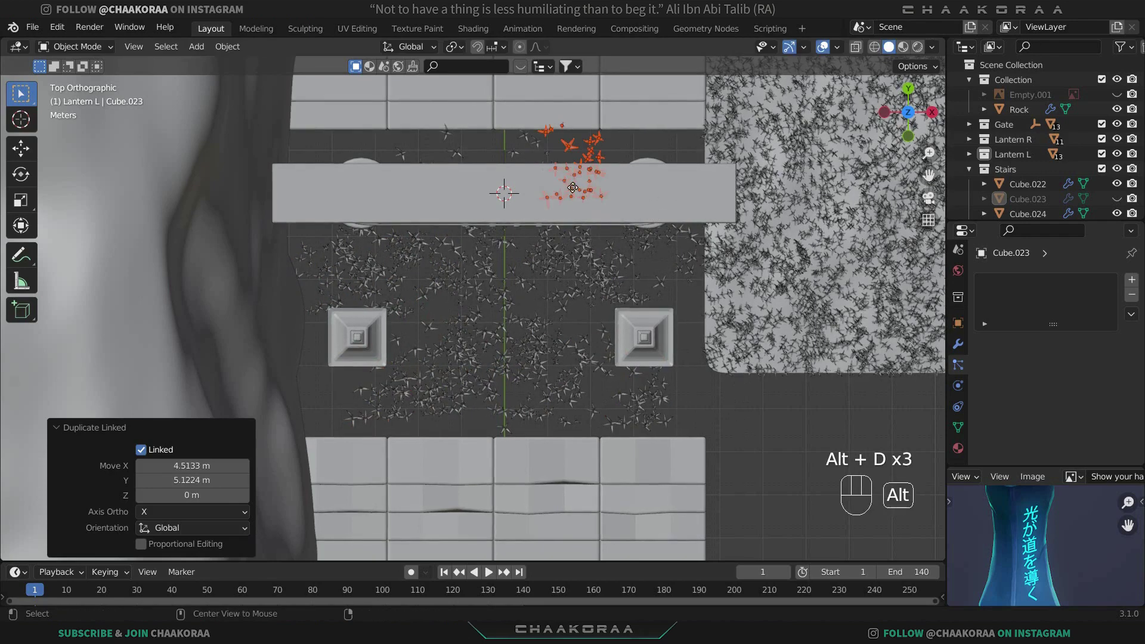
key("alt+d")
left_click(524, 189)
key("alt+d")
left_click(527, 330)
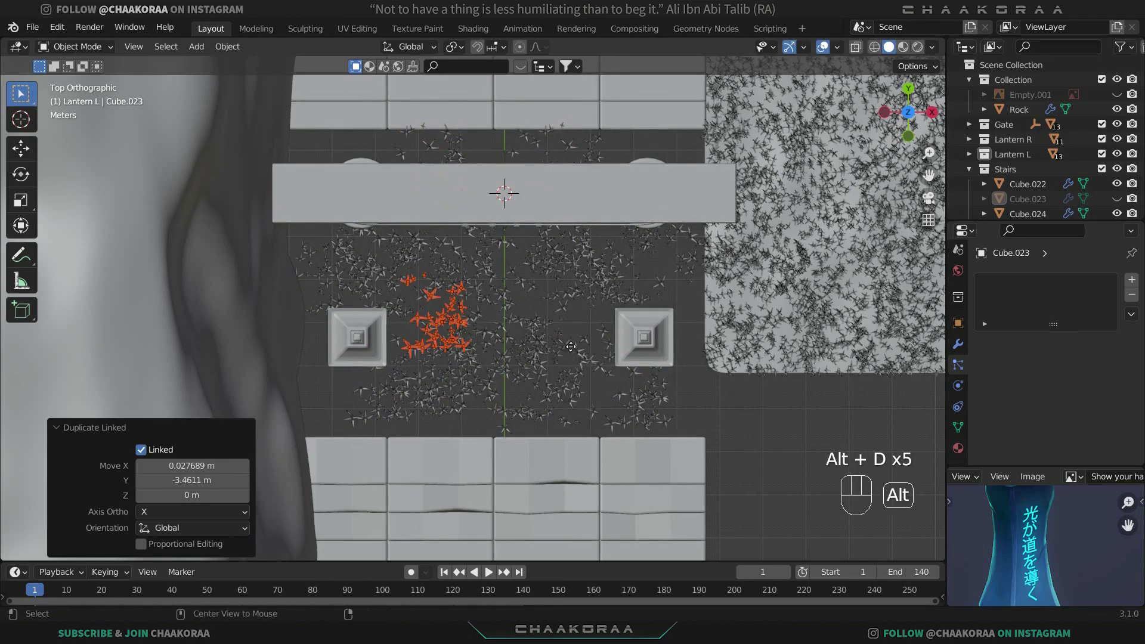
Make another linked copy of the small tuft group offset 3.1427, 0.083066 m, and unhide the landing slab Cube.023.
key("alt+d")
left_click(800, 330)
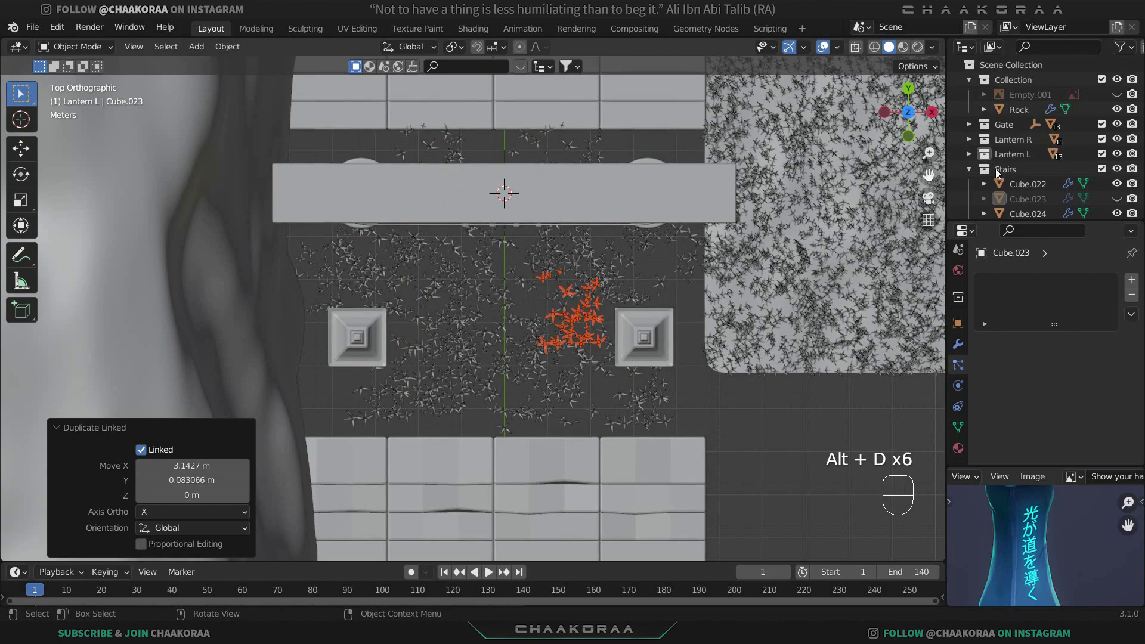
left_click(1116, 199)
middle_click_drag(778, 303, 650, 378)
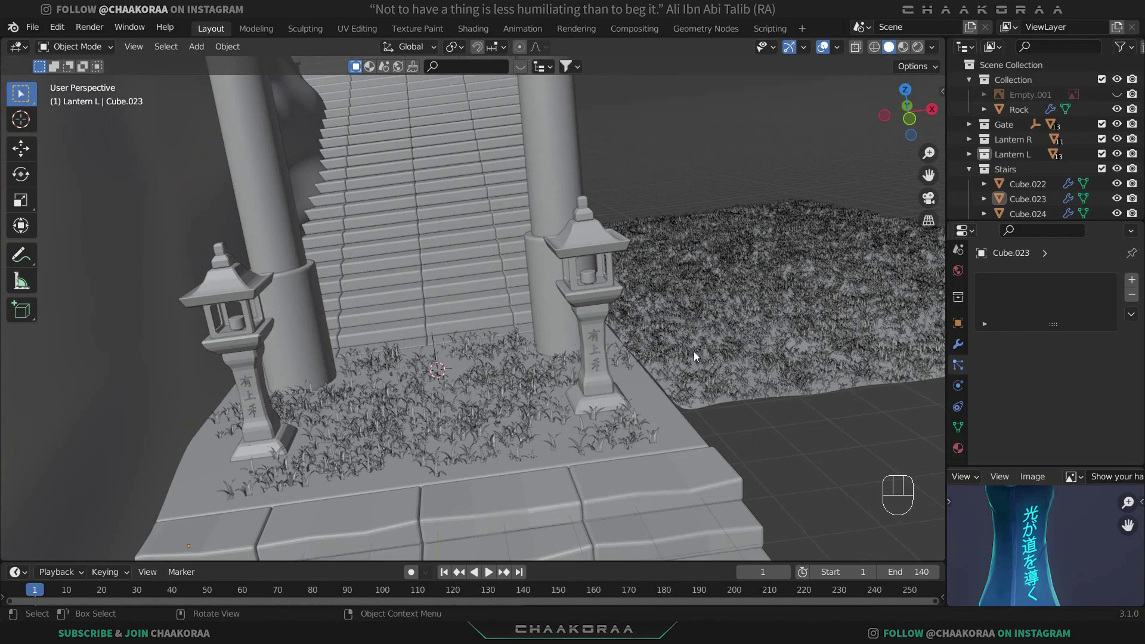
middle_click_drag(626, 356, 610, 310, "shift")
scroll(621, 352, "down", 4)
scroll(604, 367, "up", 4)
scroll(612, 309, "up", 2)
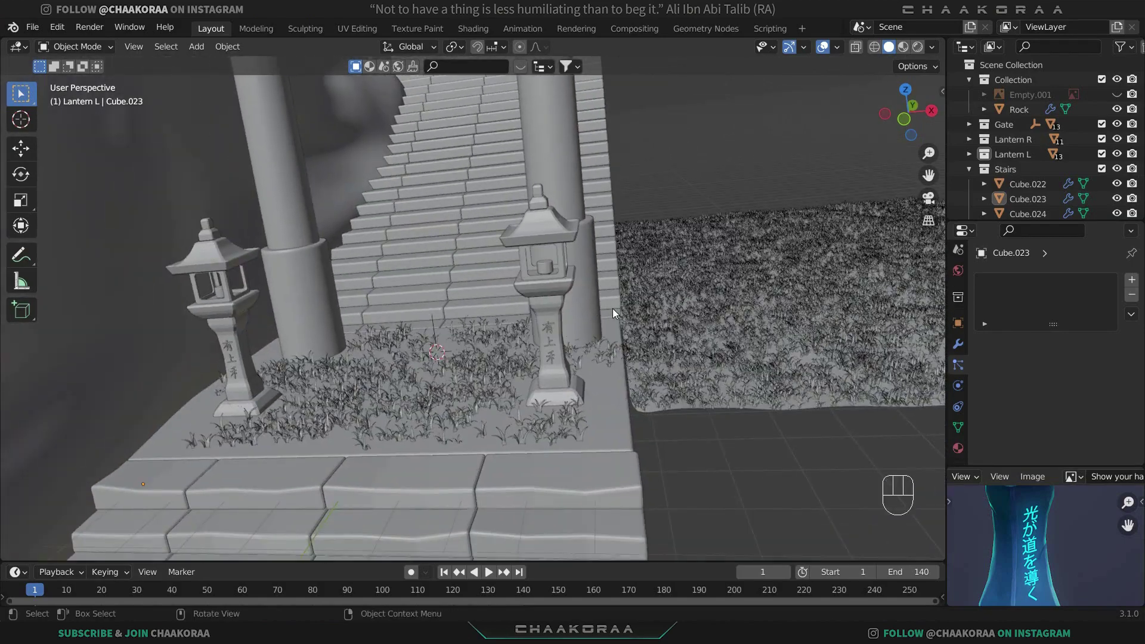
key("shift+a")
mouse_move(596, 324)
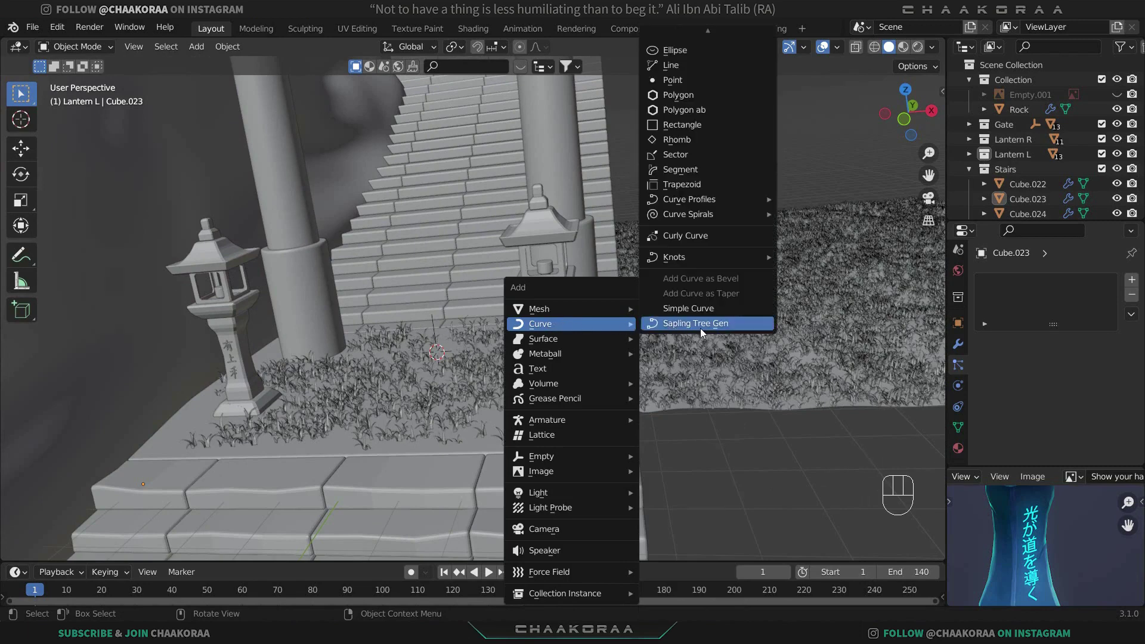
left_click(722, 325)
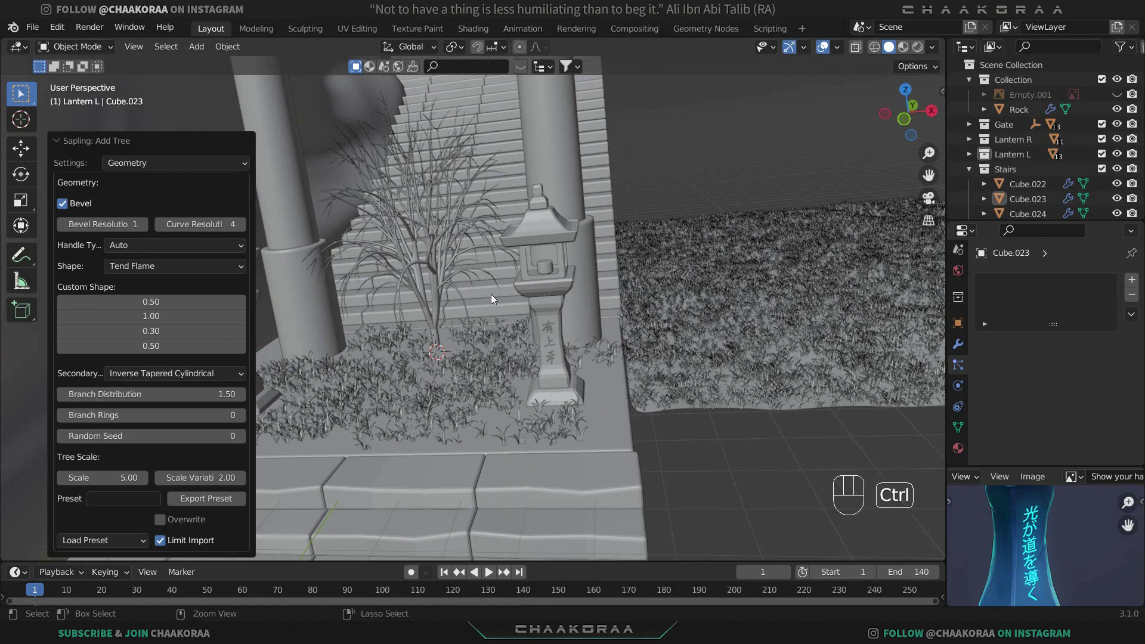
key("ctrl+z")
Search the add-ons in the preferences for "tree" to check whether Sapling Tree Gen is enabled.
left_click(57, 27)
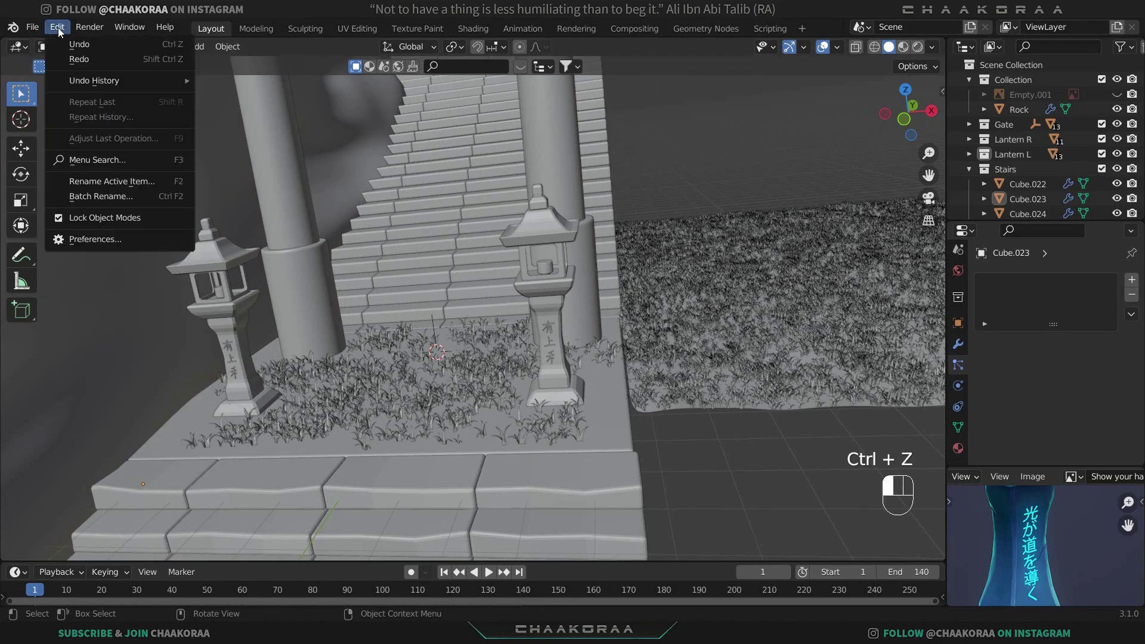
left_click(133, 242)
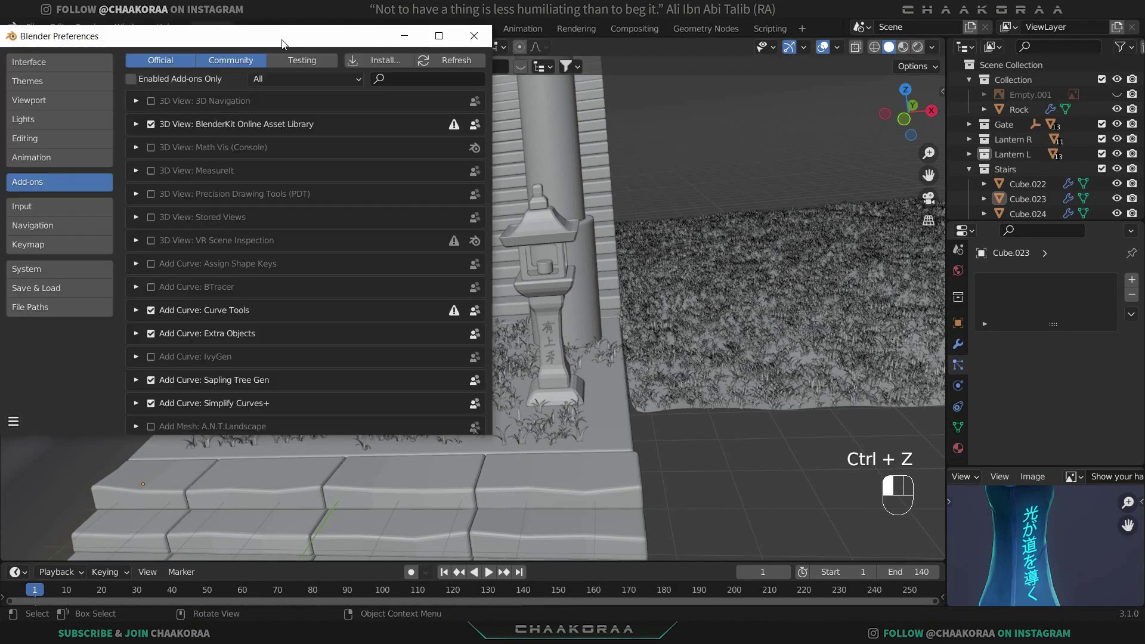
left_click(424, 78)
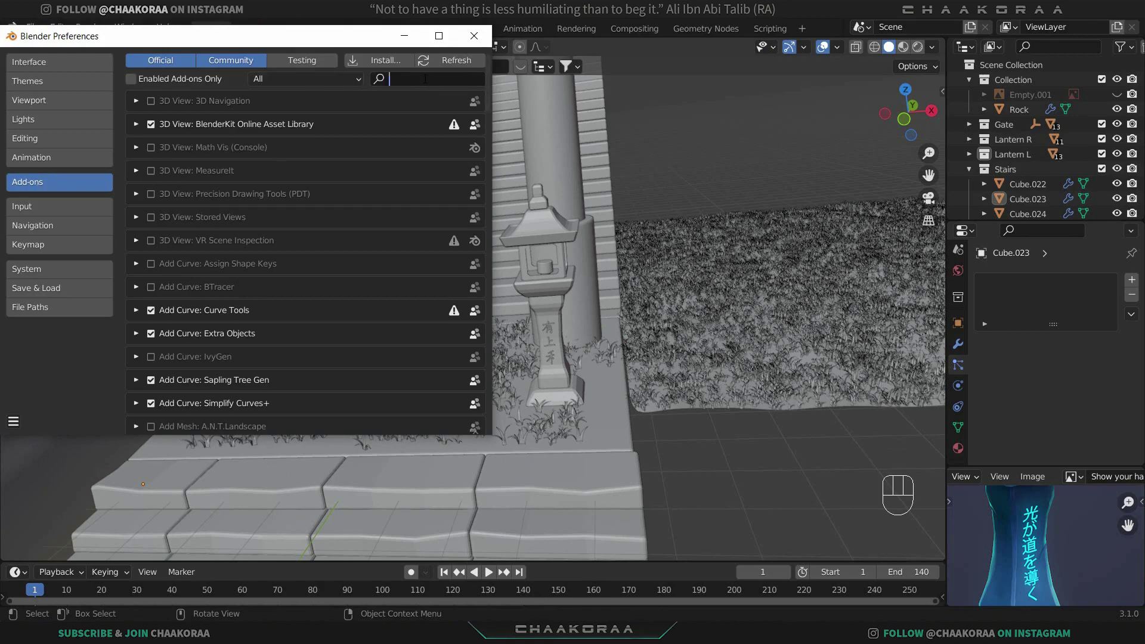
type("tree")
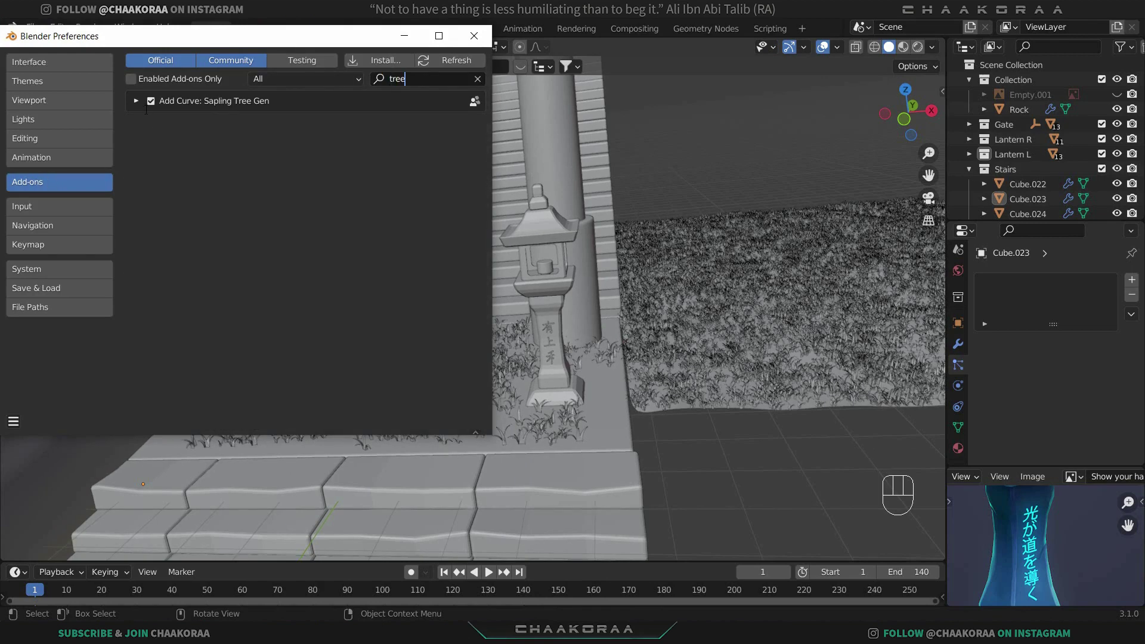
left_click(474, 35)
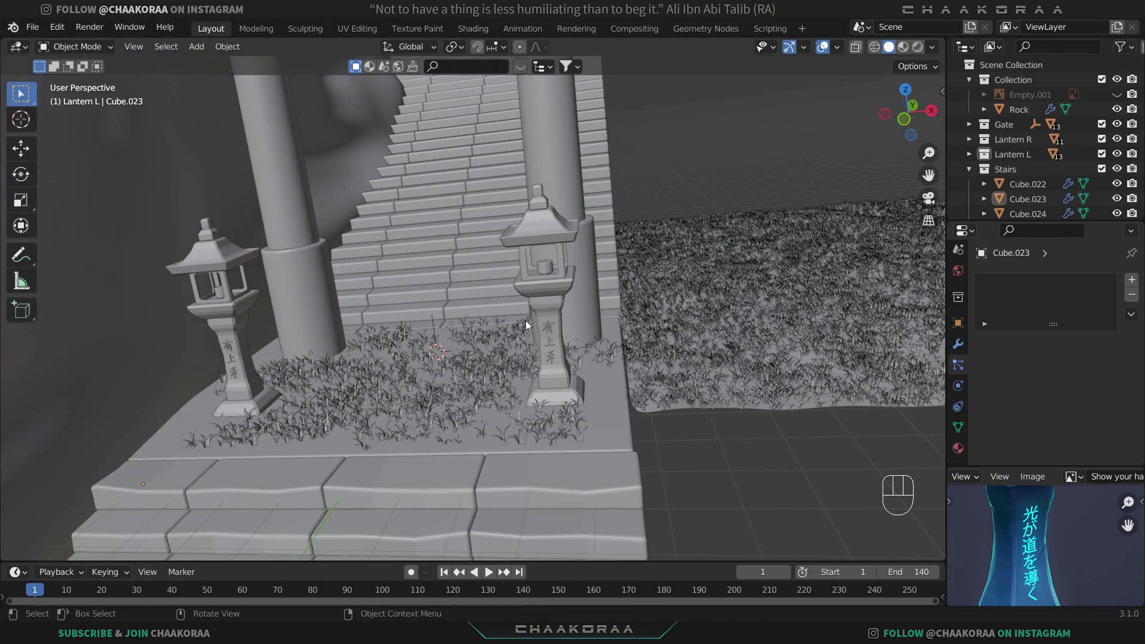
Add a Sapling Tree Gen tree at the 3D cursor on the landing.
key("shift+a")
mouse_move(471, 390)
left_click(624, 323)
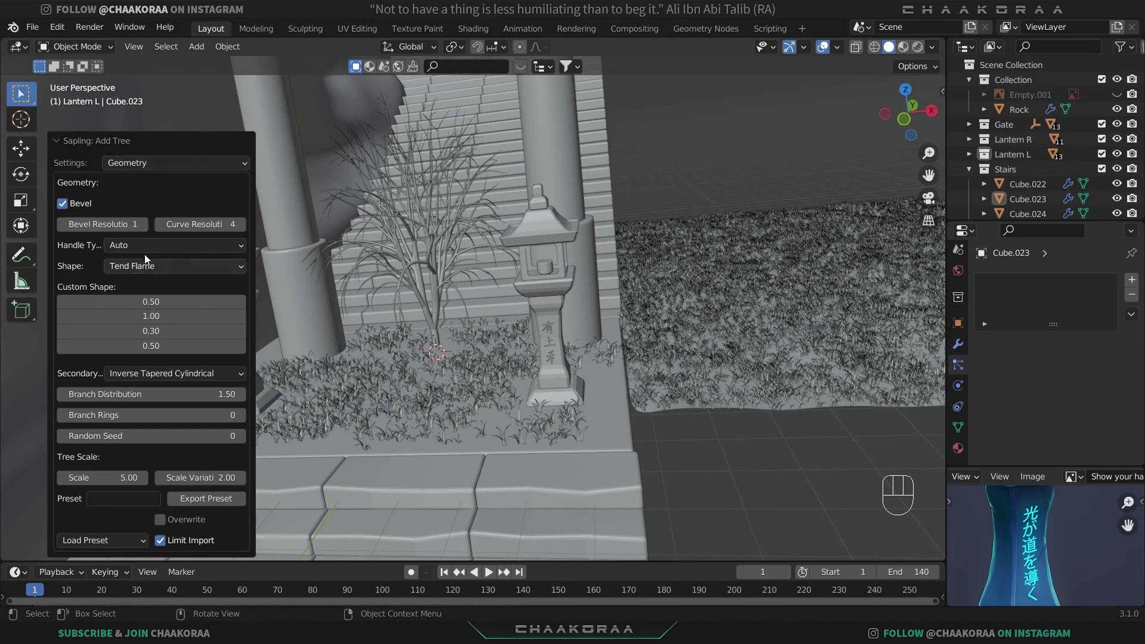
Try the Spherical and Inverse Tapered Cylindrical shapes on the tree, and set its shape back to Tend Flame.
left_click(110, 270)
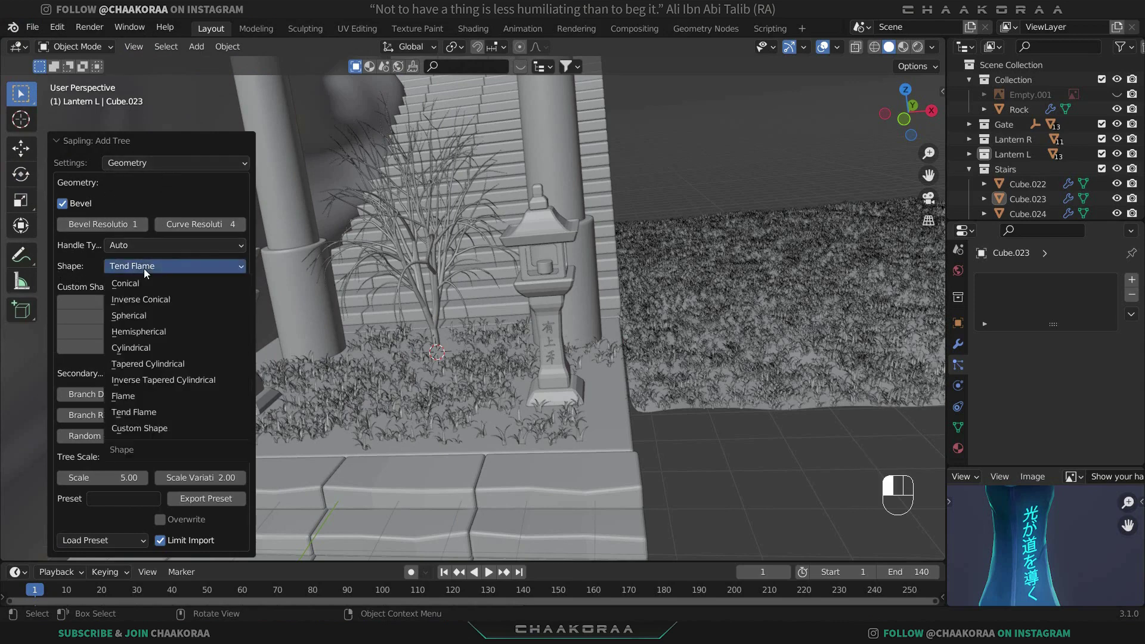
left_click(163, 267)
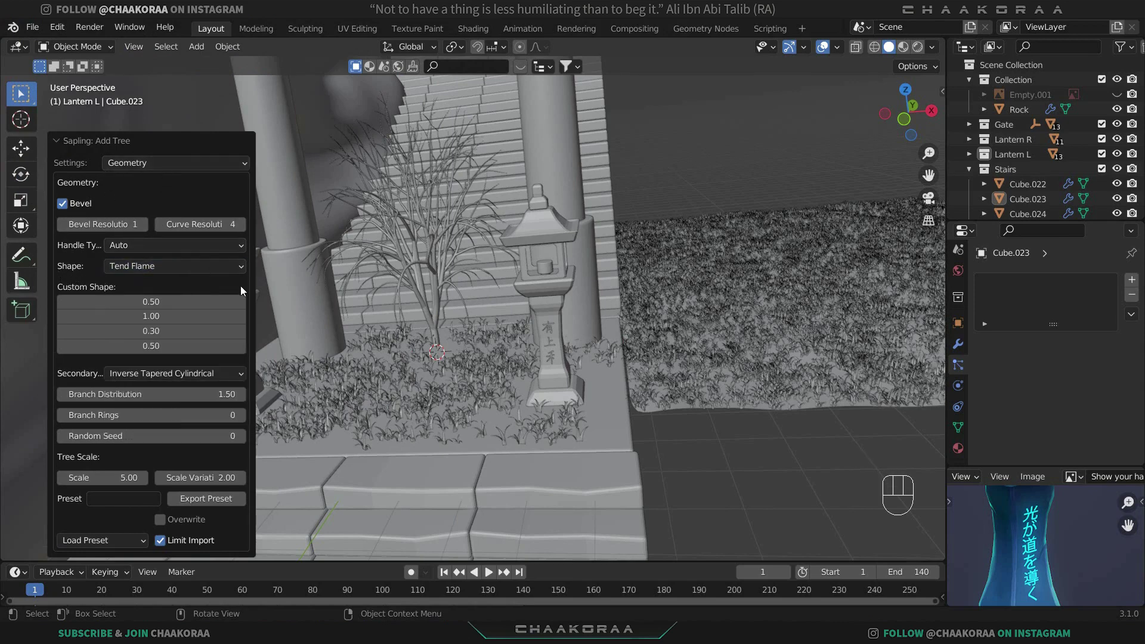
left_click(194, 271)
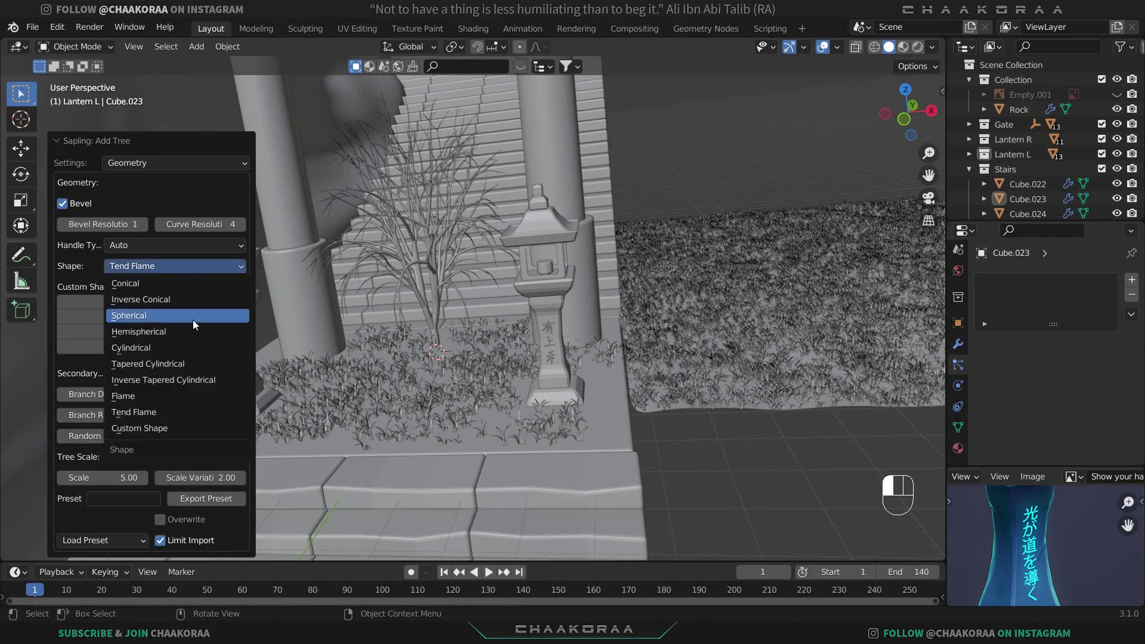
left_click(192, 316)
left_click(199, 269)
left_click(199, 380)
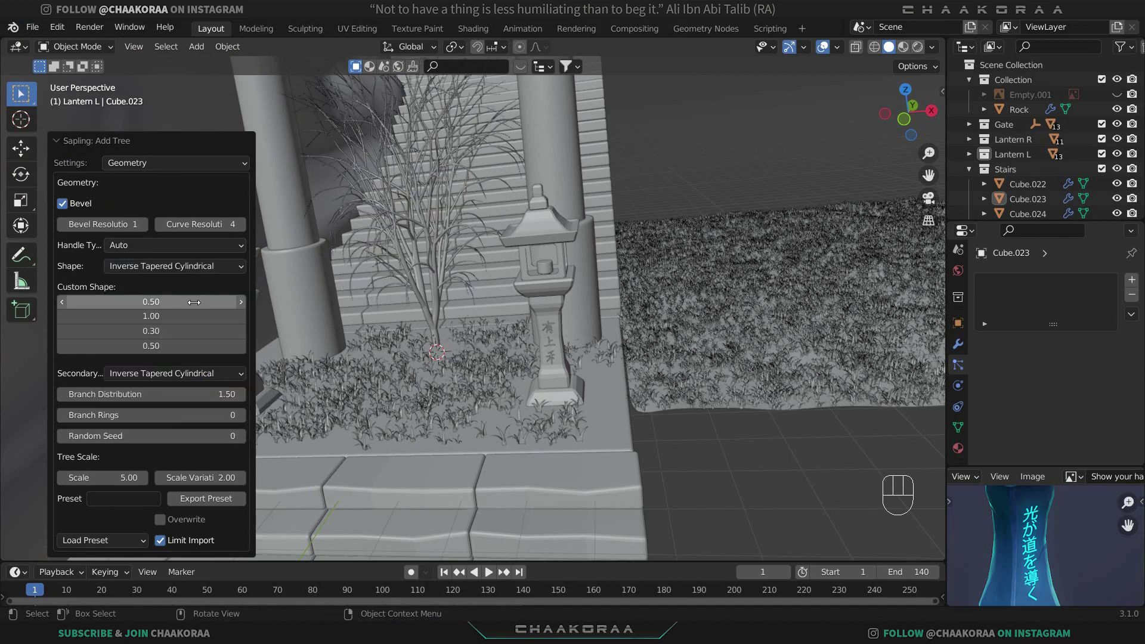
left_click(202, 267)
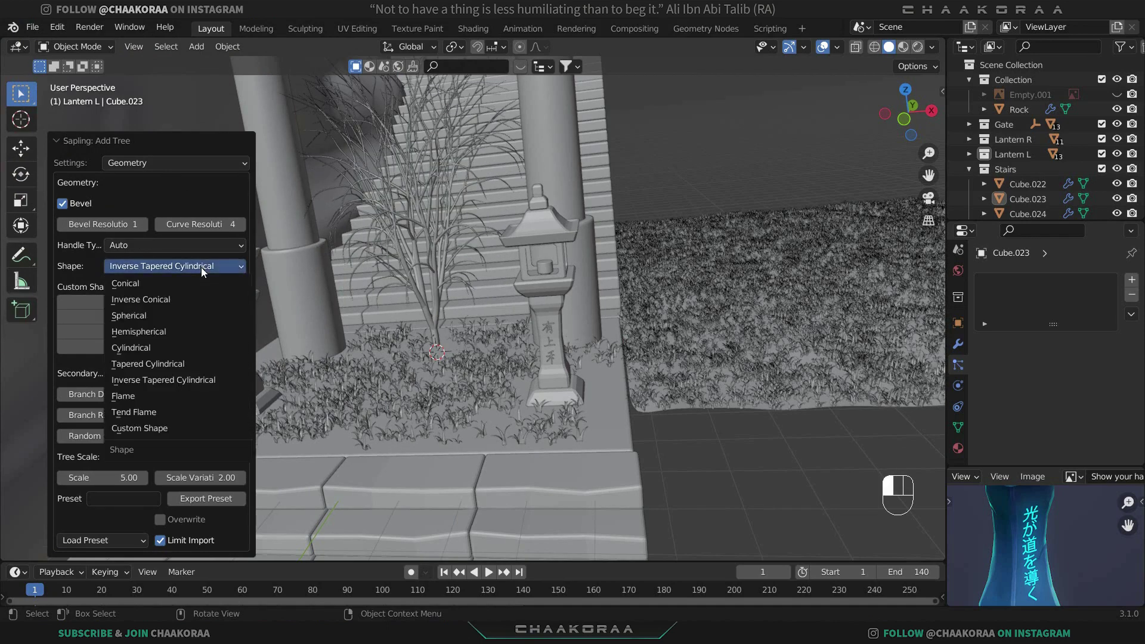
left_click(197, 411)
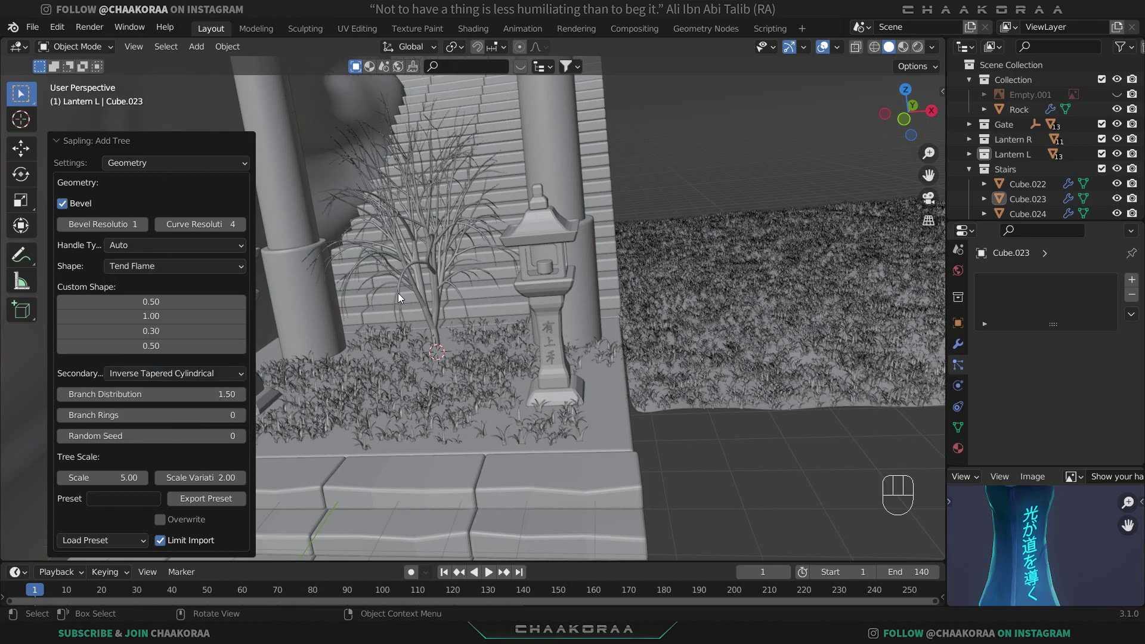
Show leaves on the sapling tree, keeping the Hexagonal leaf shape.
left_click(168, 159)
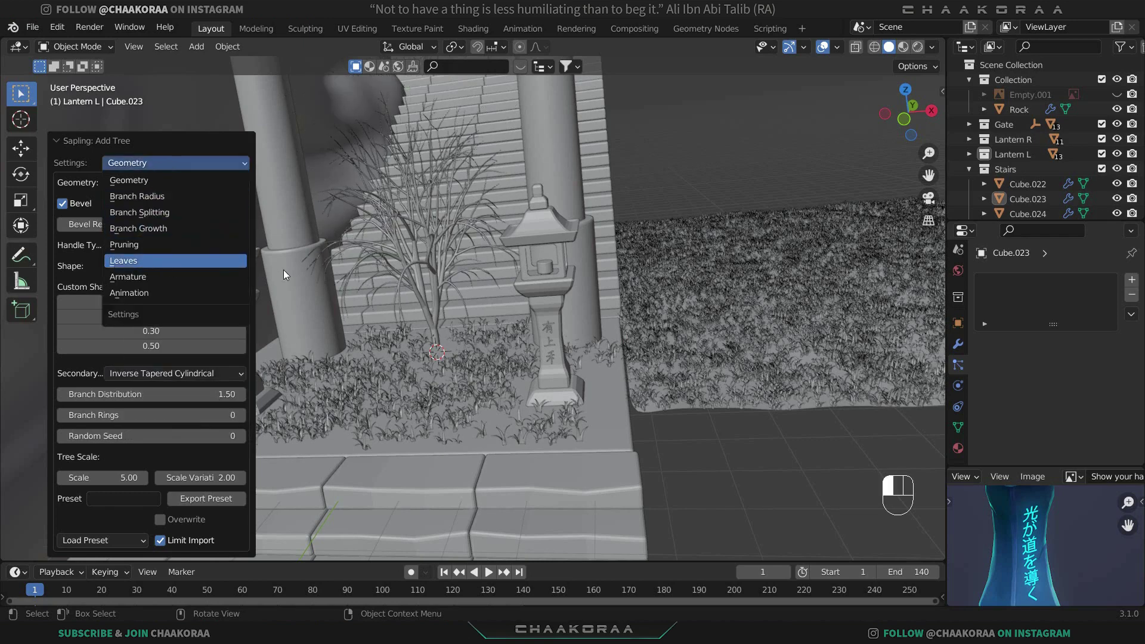
left_click(154, 261)
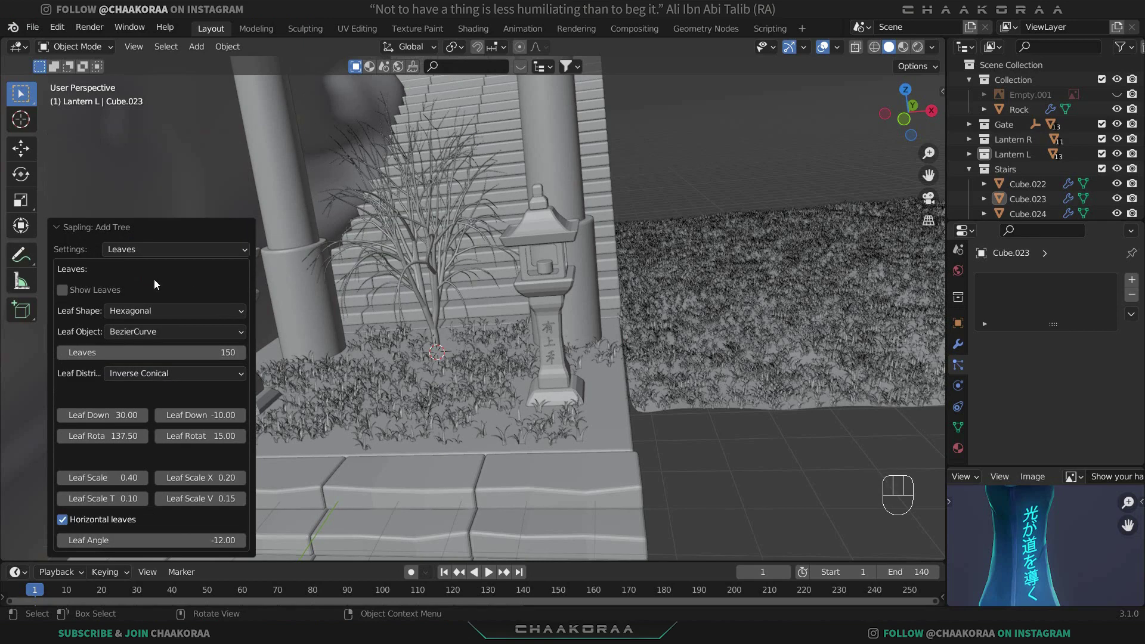
left_click(63, 292)
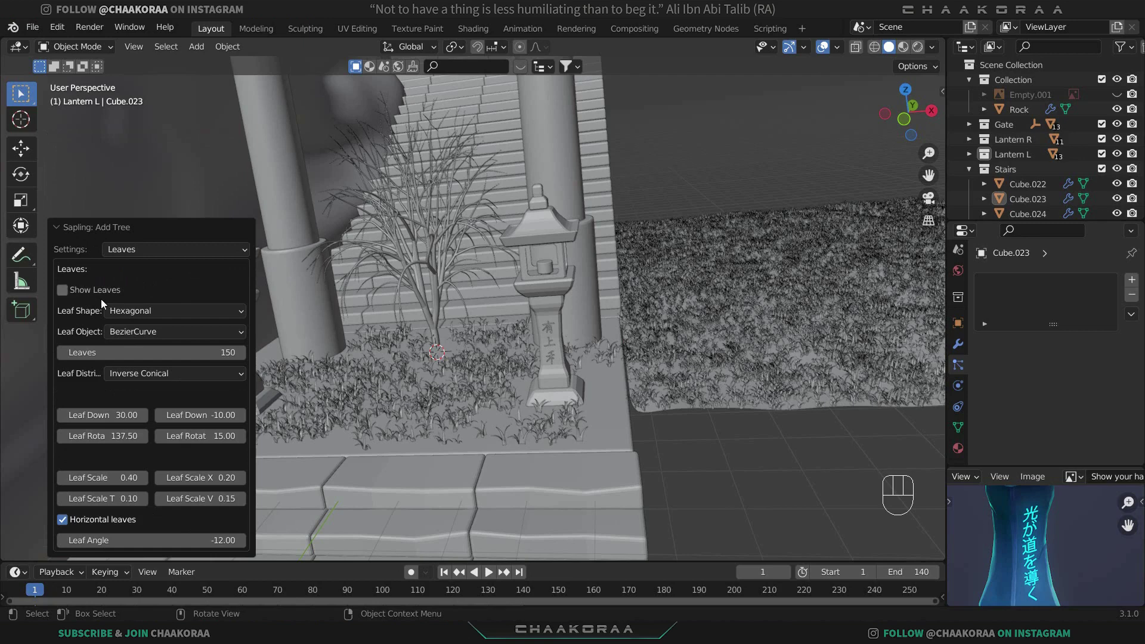
left_click(140, 313)
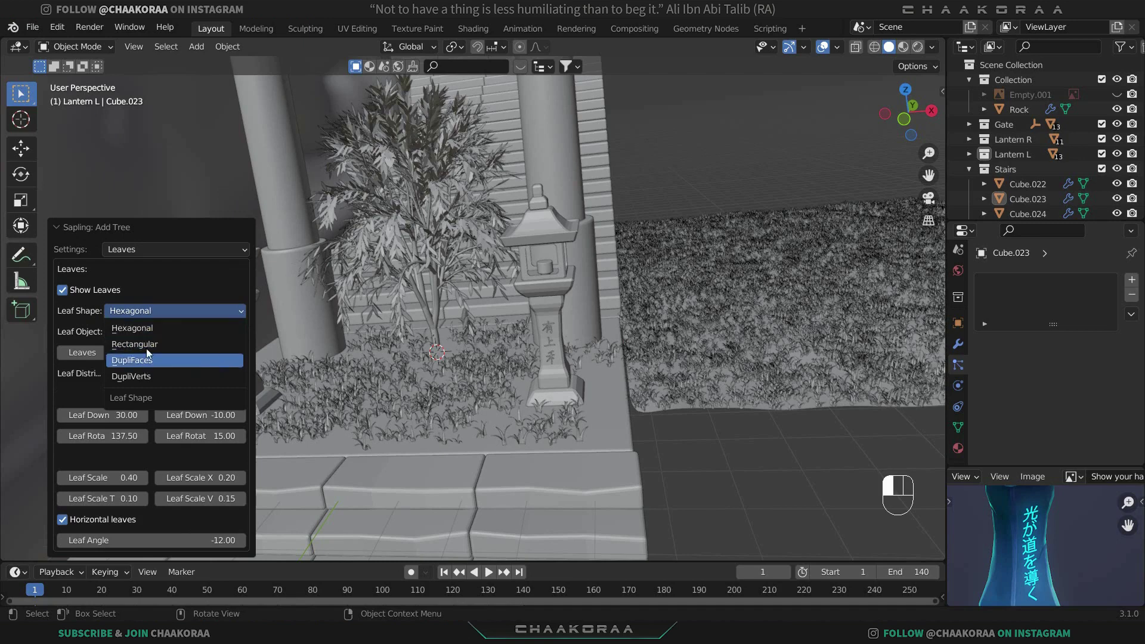
left_click(150, 326)
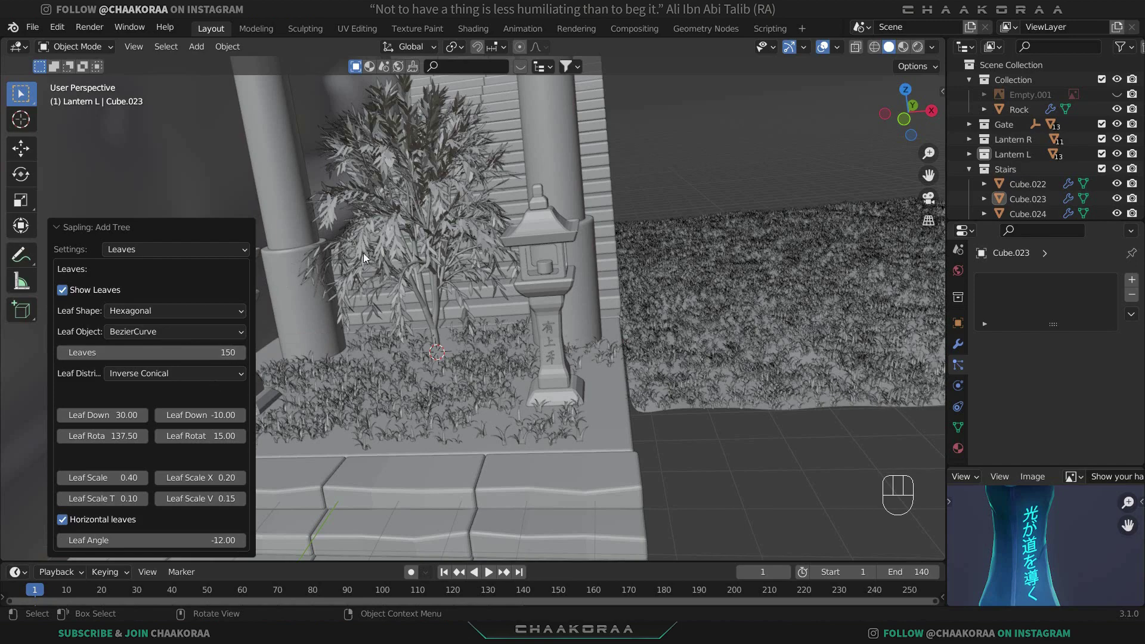
Select the tree together with its leaves and move them 5.6259 m along X and 3.9277 m along Y.
left_click(438, 300)
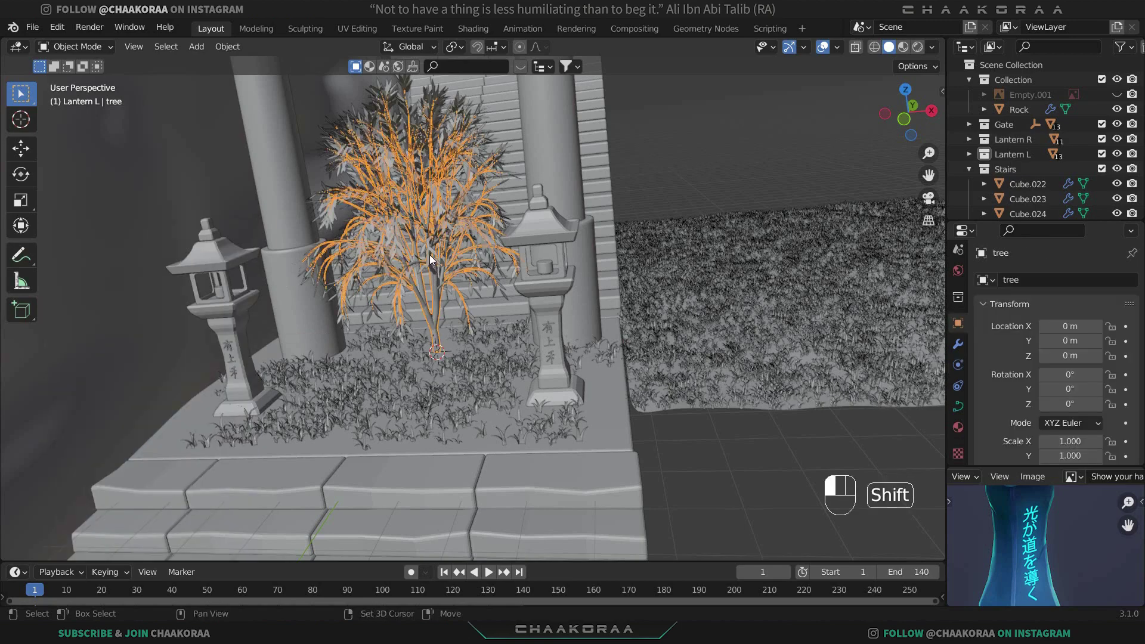
left_click(430, 256, "shift")
key("g")
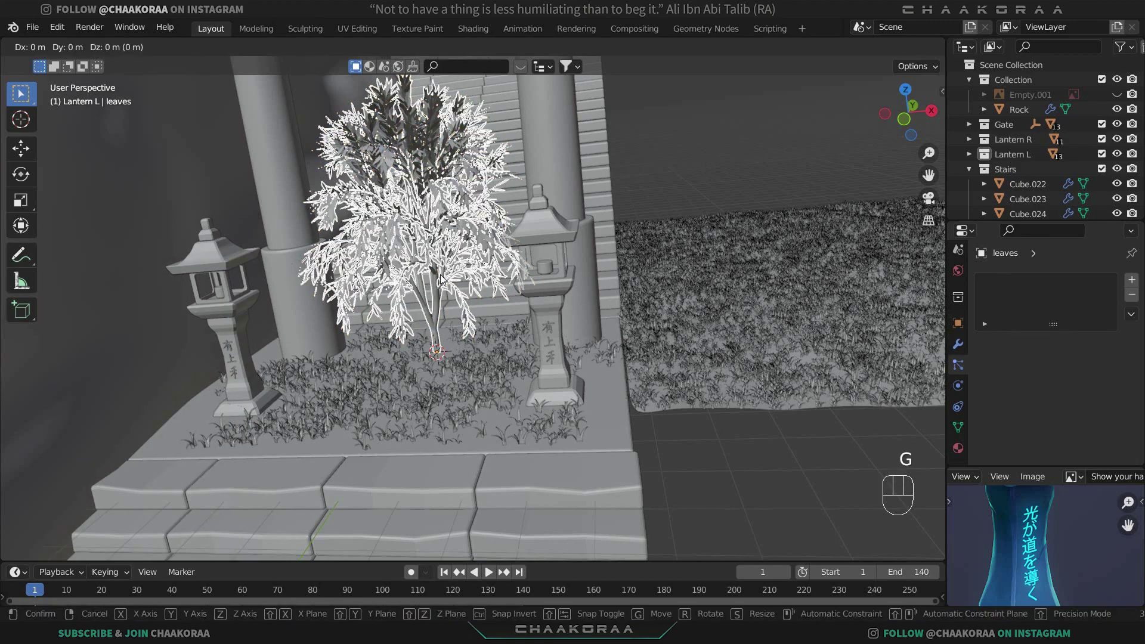
key("x")
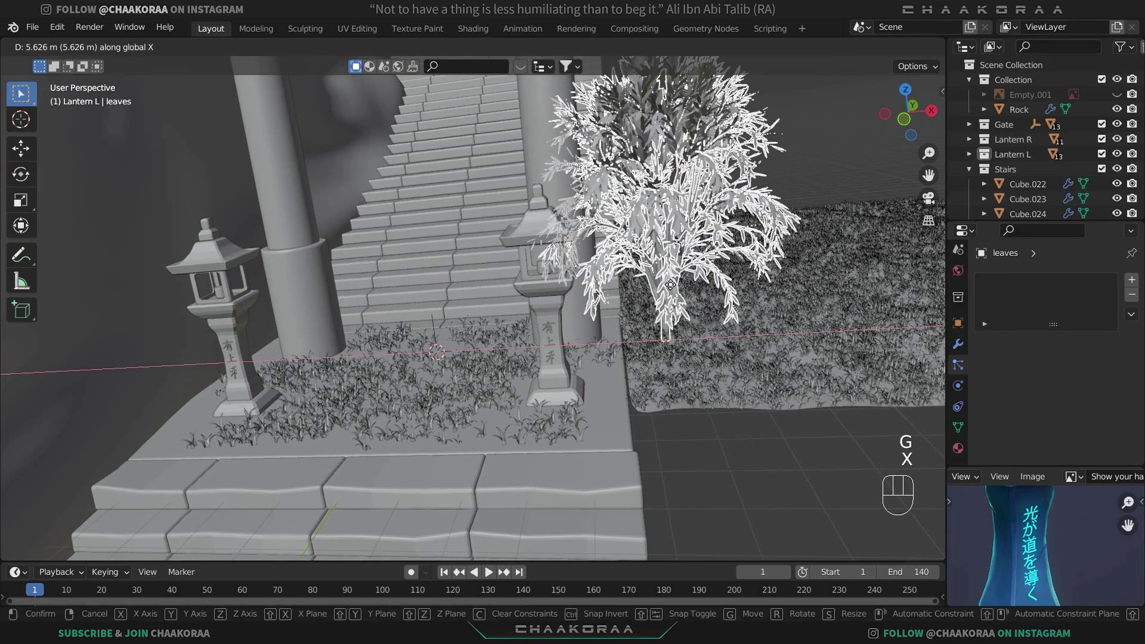
left_click(664, 284)
middle_click_drag(664, 284, 514, 378)
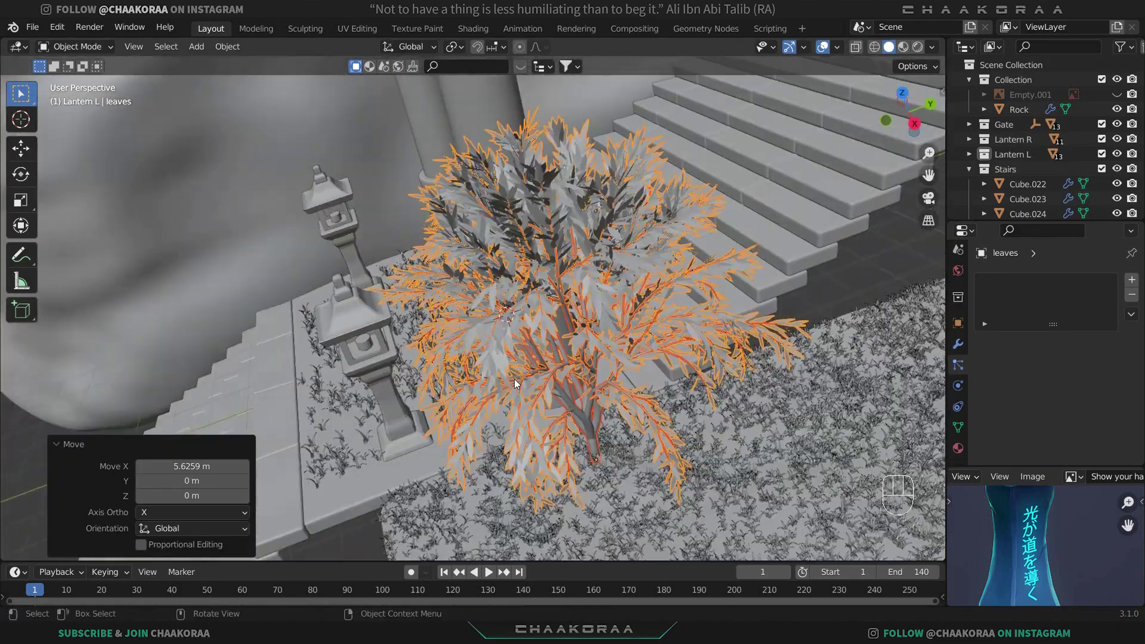
key("g")
key("y")
left_click(681, 379)
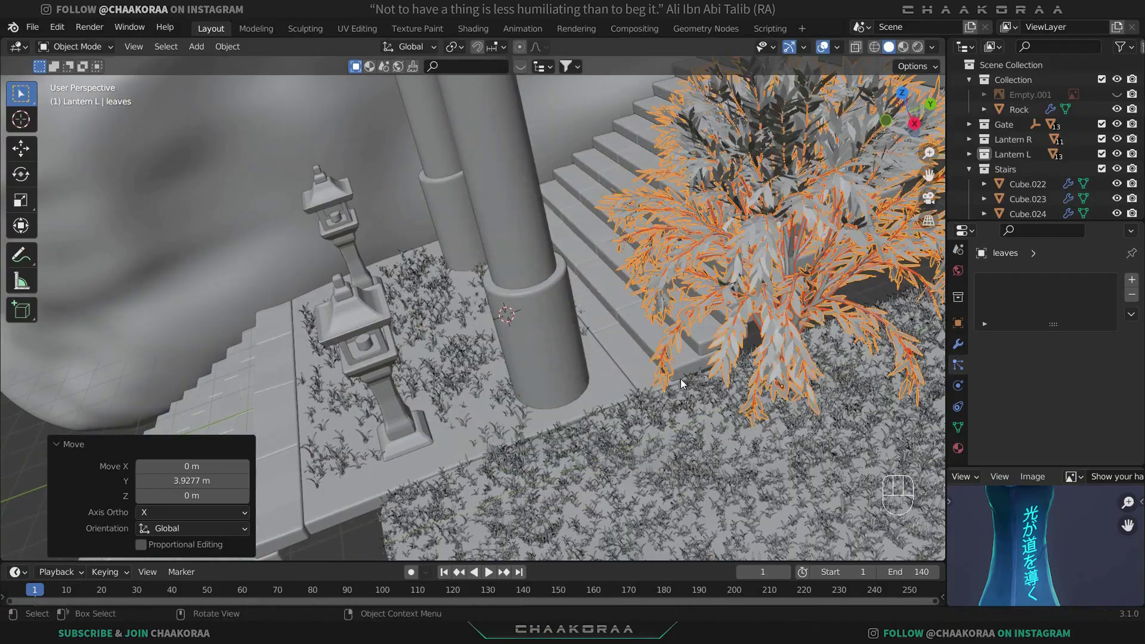
Scale the tree and leaves by 1.319 and shift them along Y by 2.6568 m and another 1.2714 m.
middle_click_drag(681, 378, 545, 371)
key("s")
left_click(653, 329)
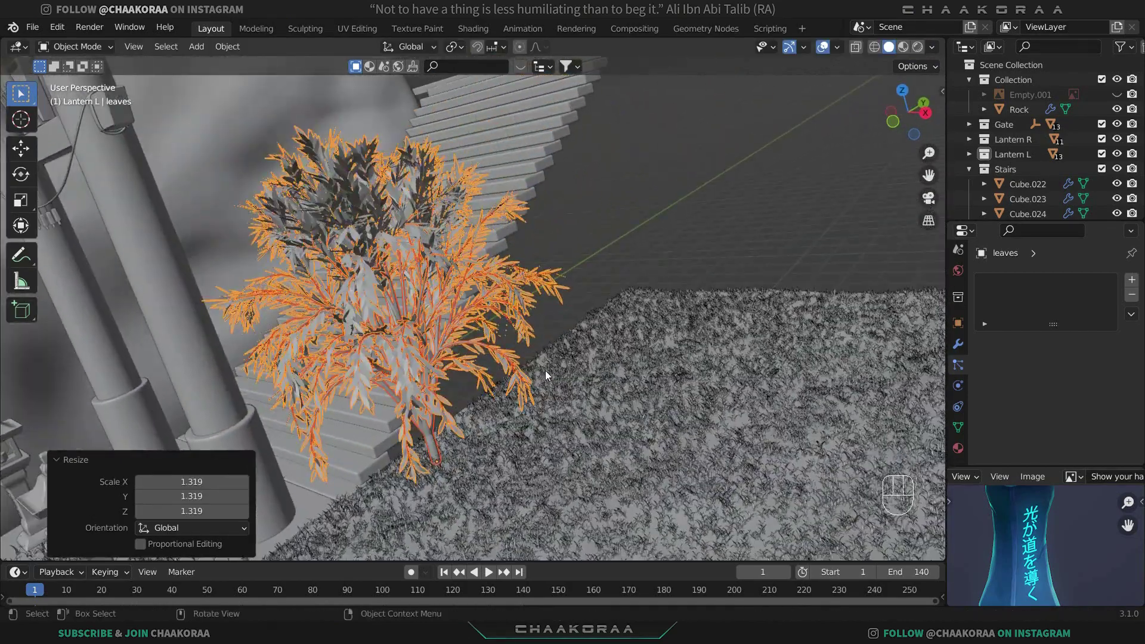
key("g")
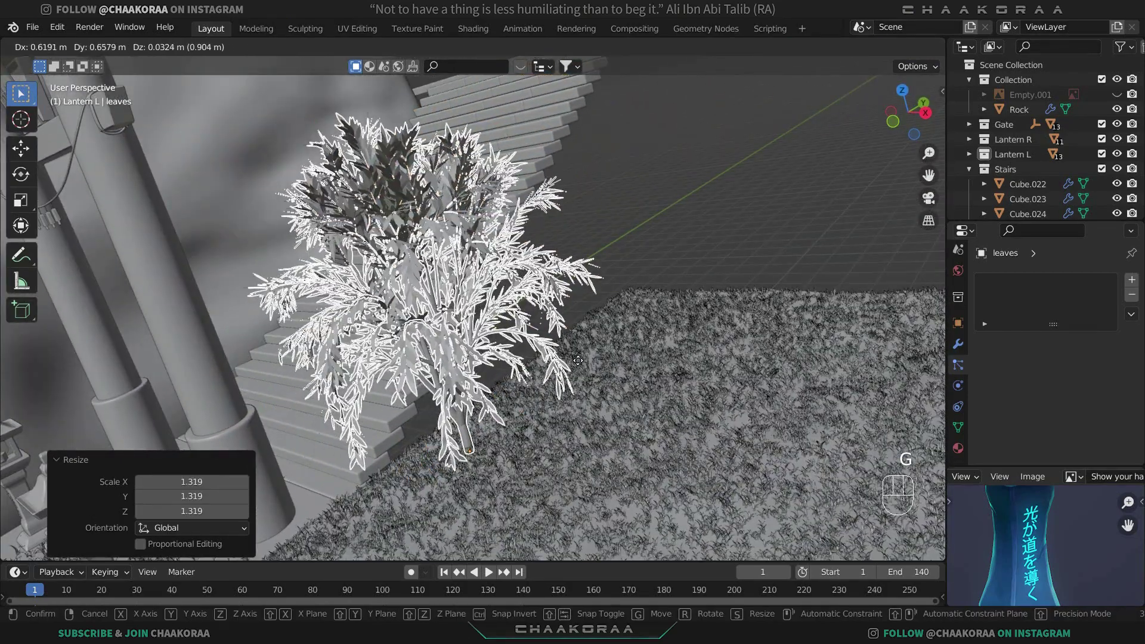
key("y")
left_click(692, 329)
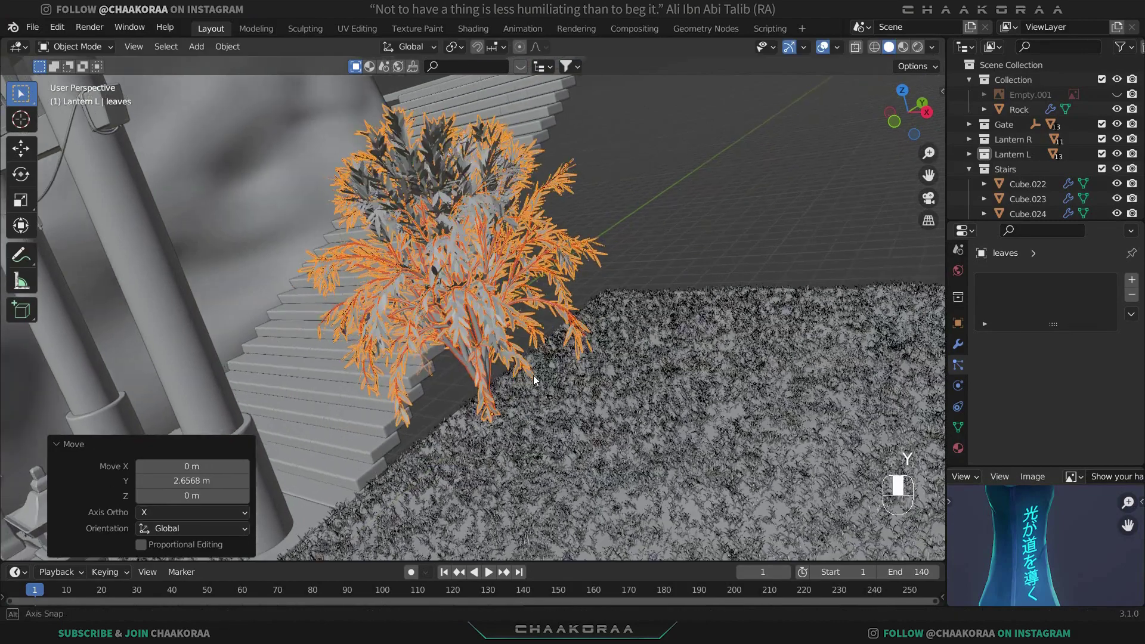
key("g")
key("y")
left_click(564, 366)
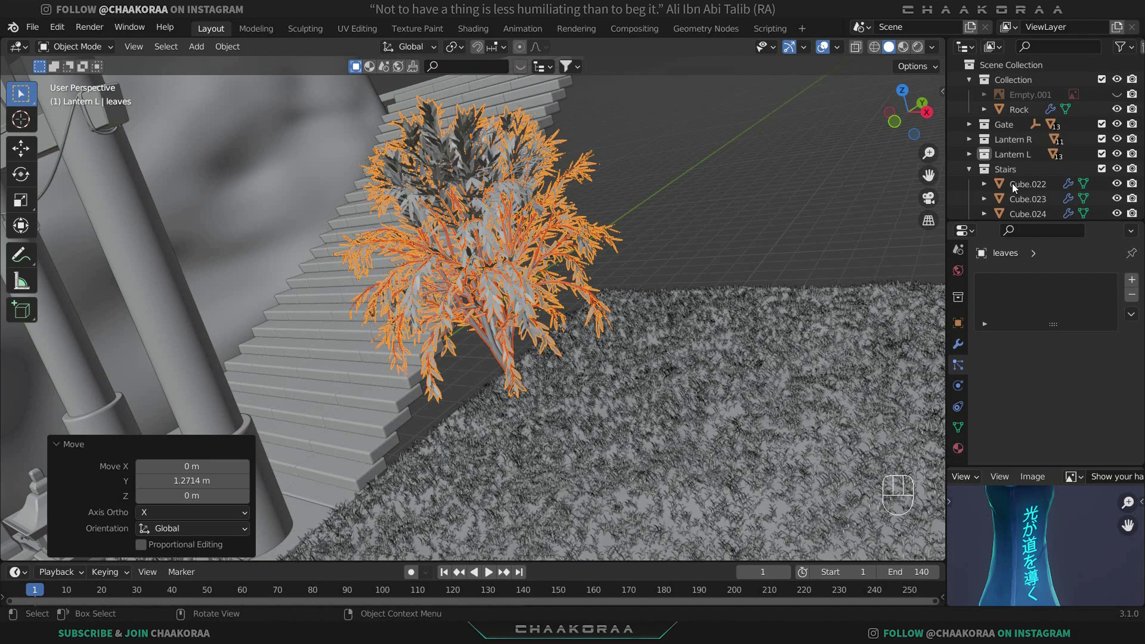
Move the tree and its leaves into a new collection named Tree.
key("m")
left_click(582, 299)
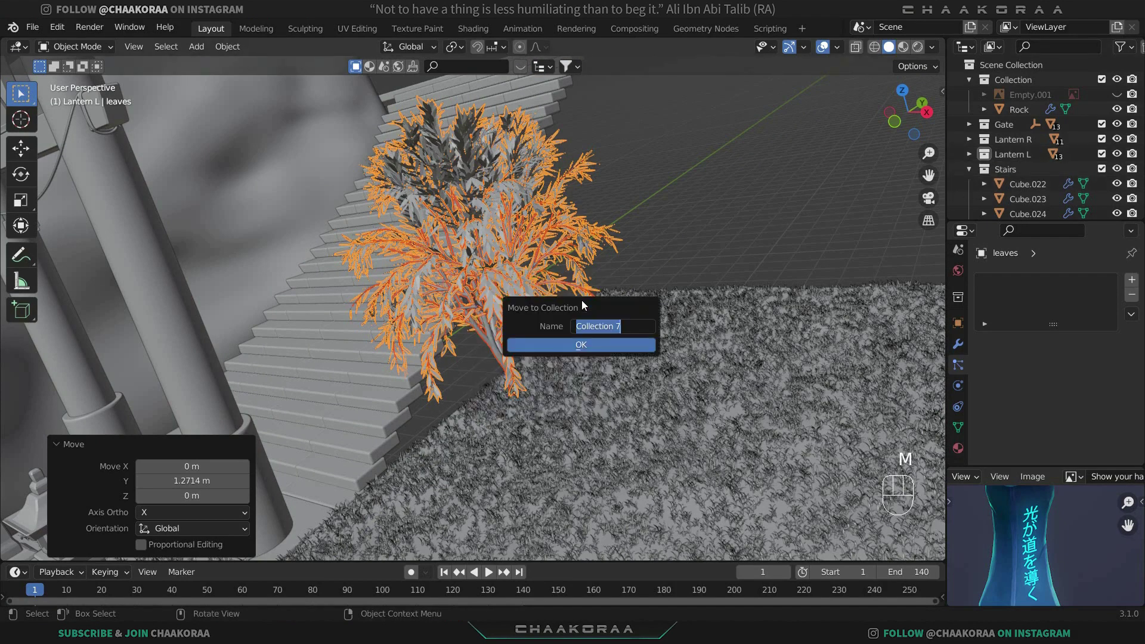
type("Tree")
key("Return")
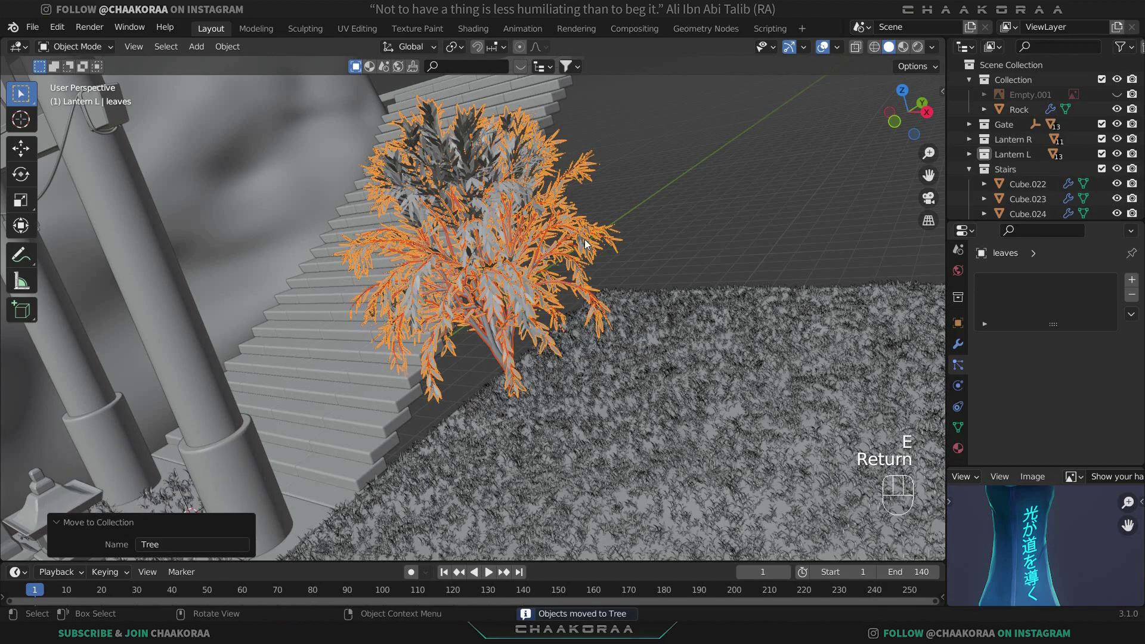
Duplicate the tree with its leaves -5.5927 m along Y and scale the copy by 0.910.
key("shift+d")
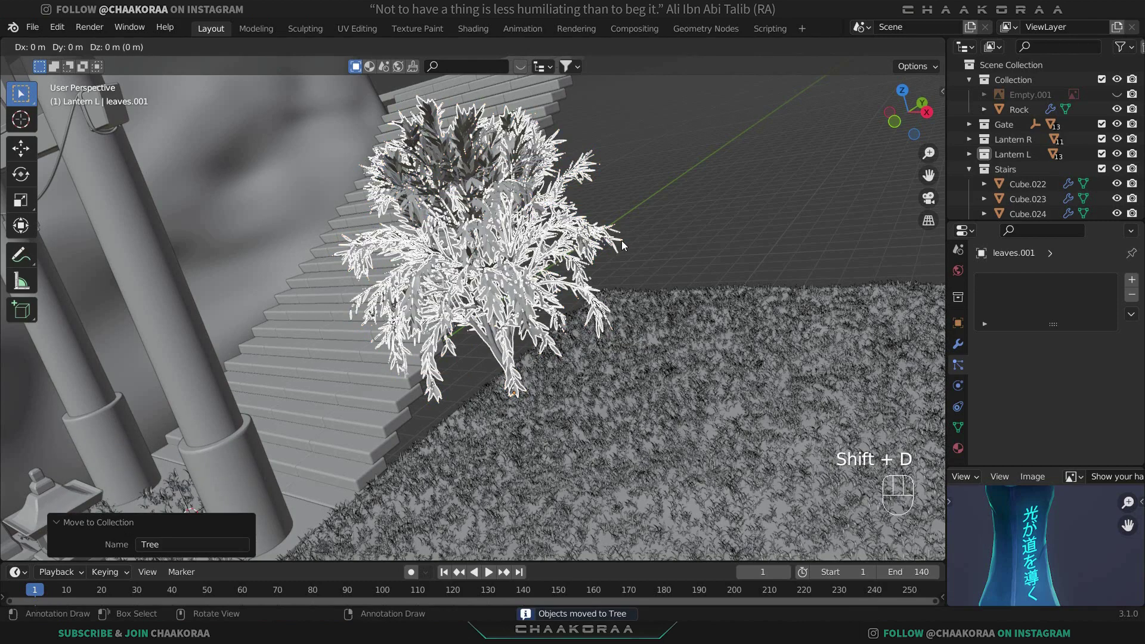
key("y")
left_click(555, 334)
middle_click_drag(554, 334, 686, 299)
key("s")
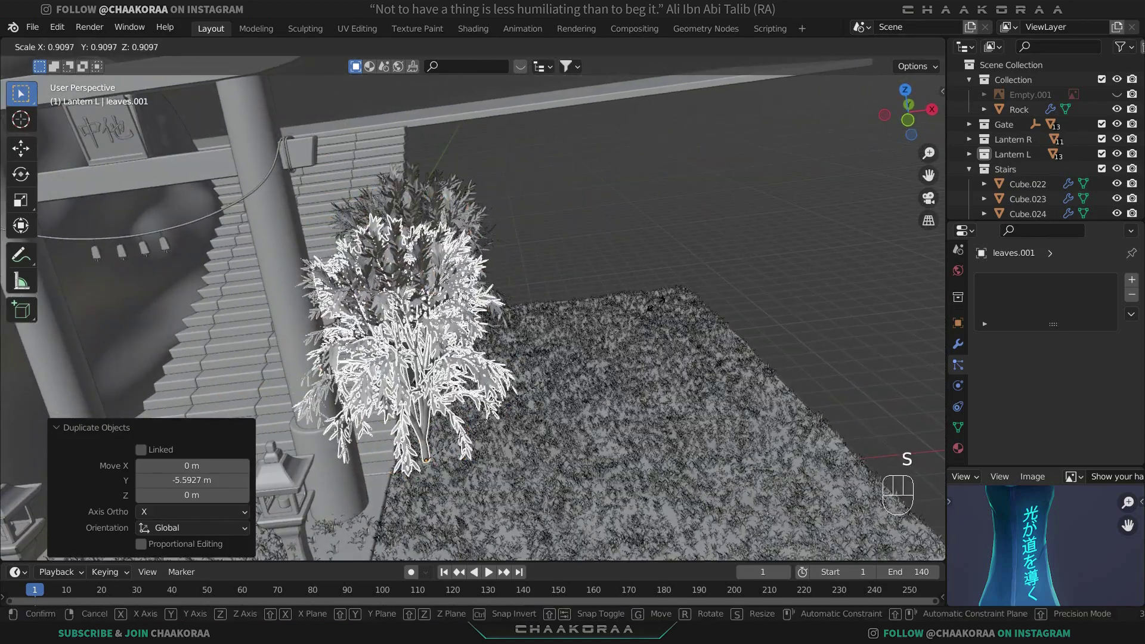
left_click(598, 330)
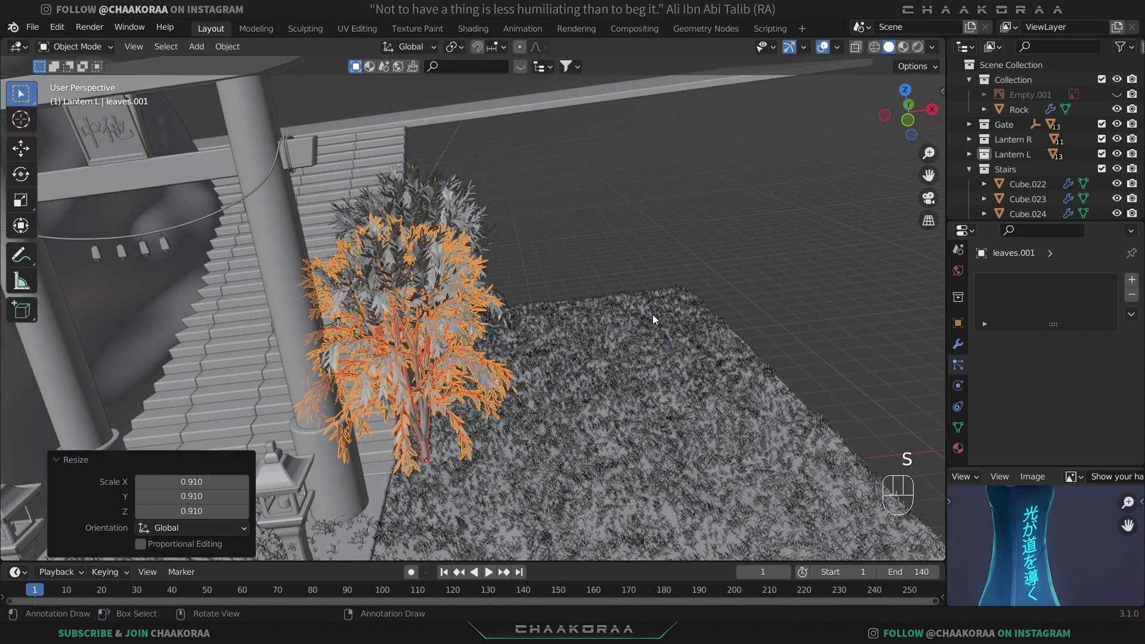
Rotate the smaller tree copy and its leaves 33.1° about the Z axis.
key("r")
key("z")
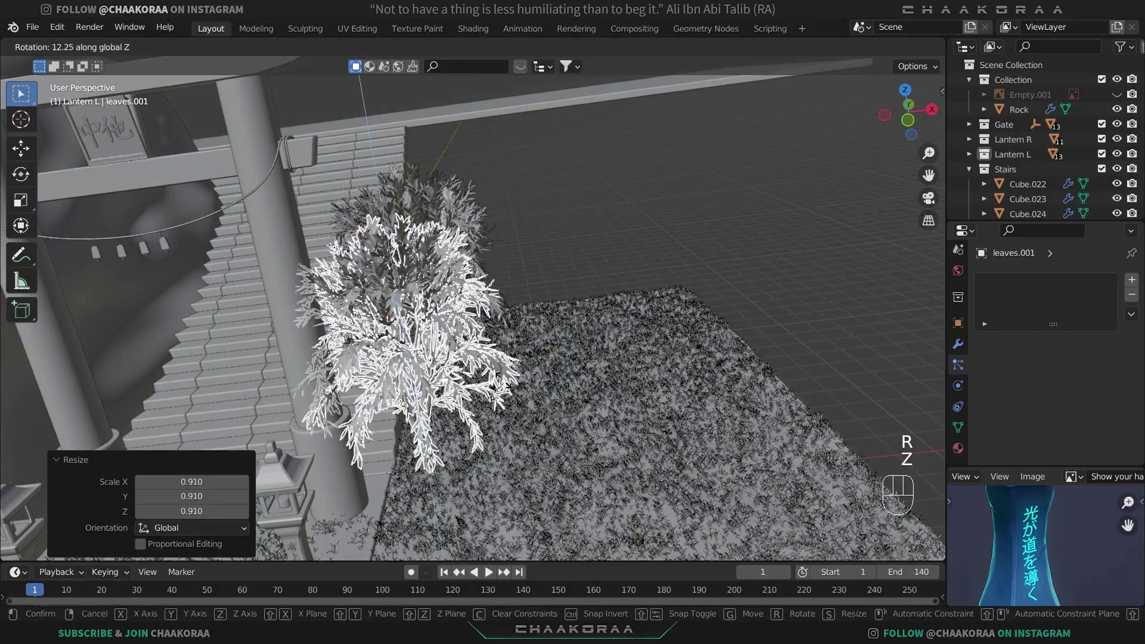
left_click(519, 314)
middle_click_drag(519, 314, 528, 349)
scroll(427, 391, "up", 4)
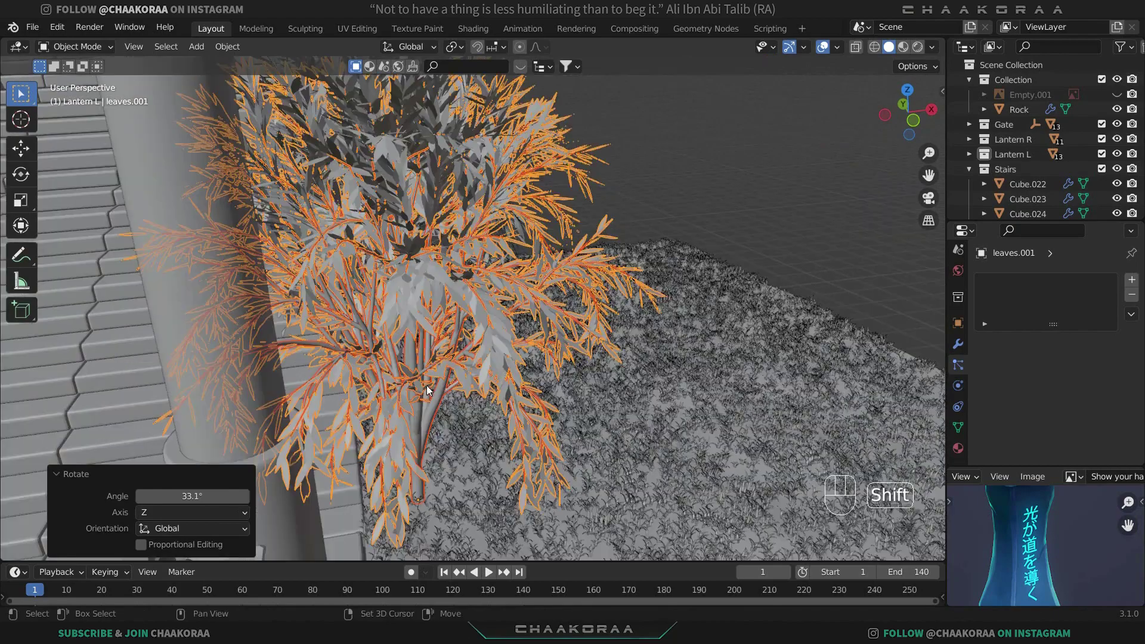
scroll(427, 391, "down", 8)
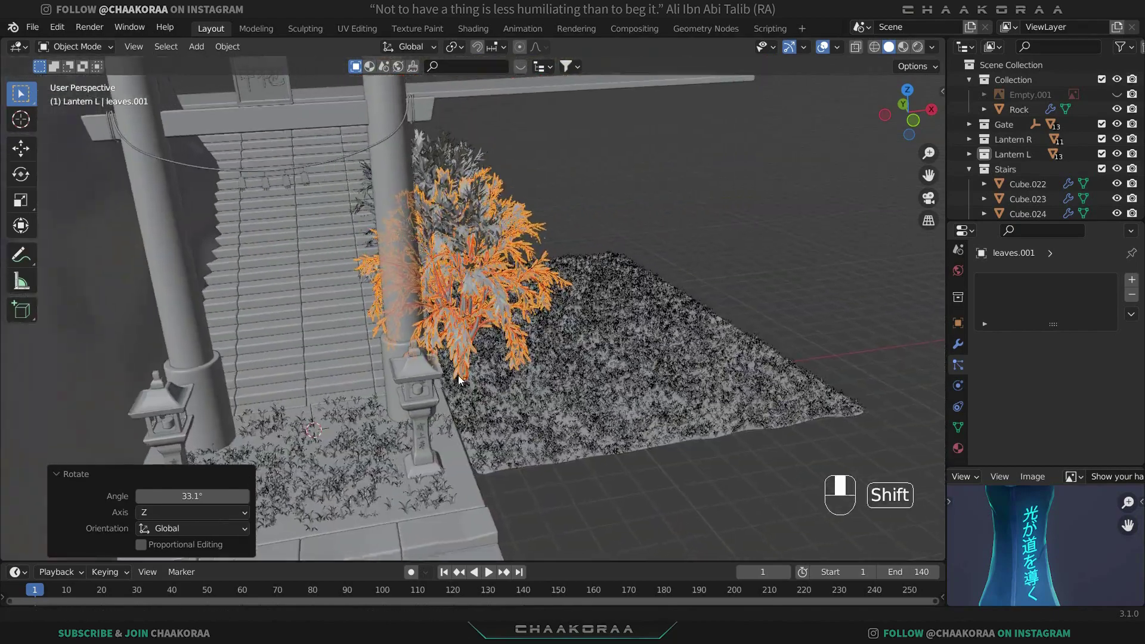
Add a new Sapling tree on the landing between the stone lanterns.
middle_click_drag(459, 380, 438, 358, "shift")
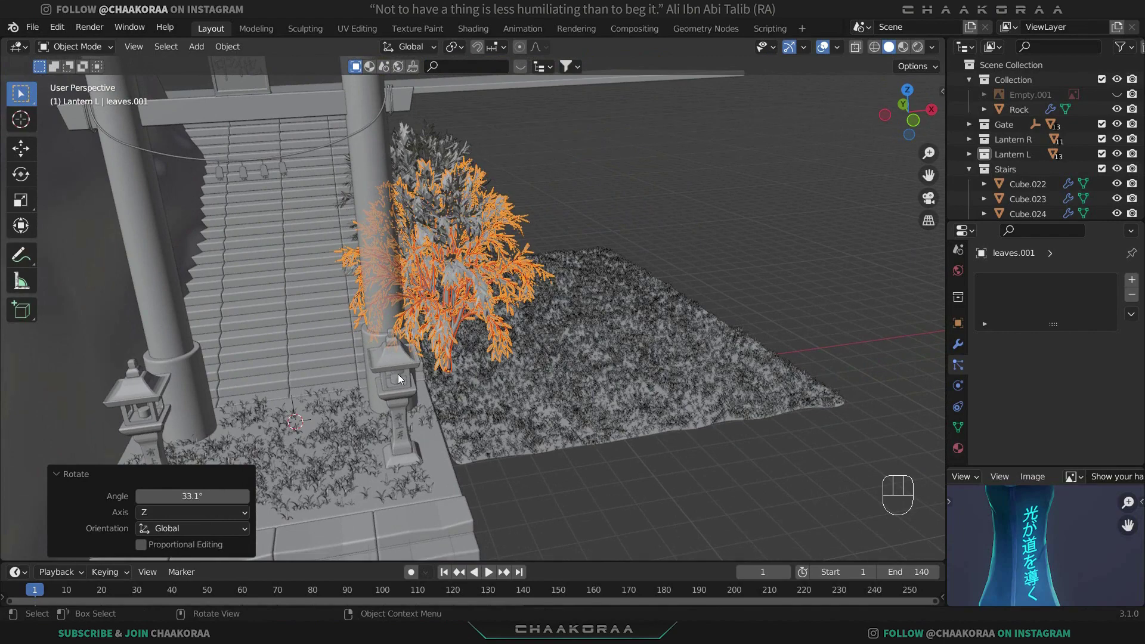
middle_click_drag(392, 364, 404, 330, "shift")
key("shift+a")
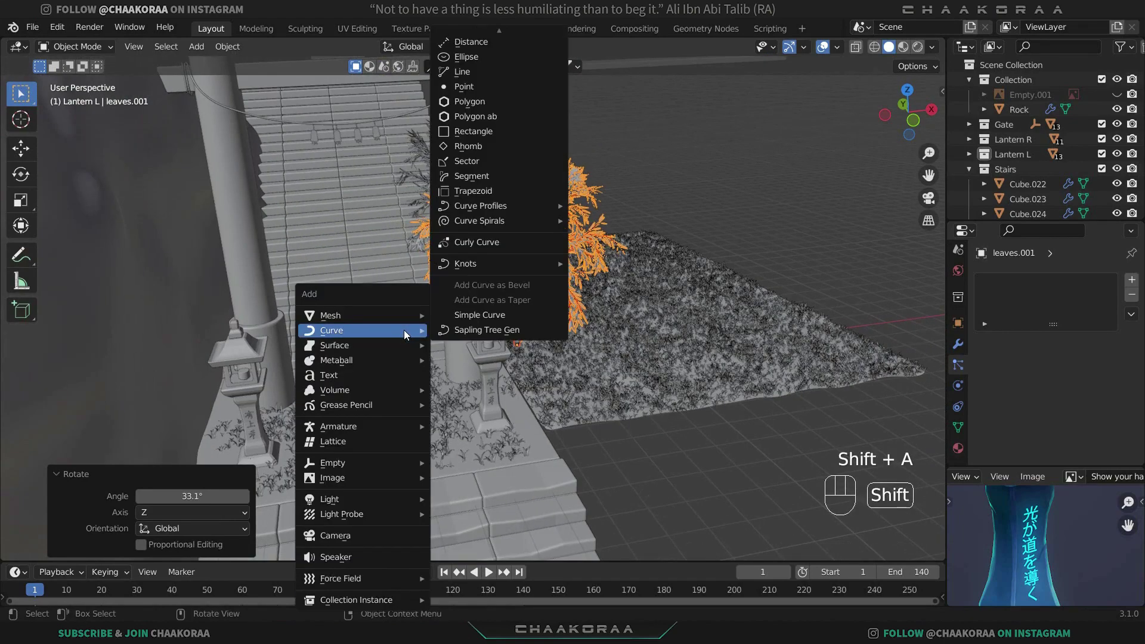
left_click(456, 330)
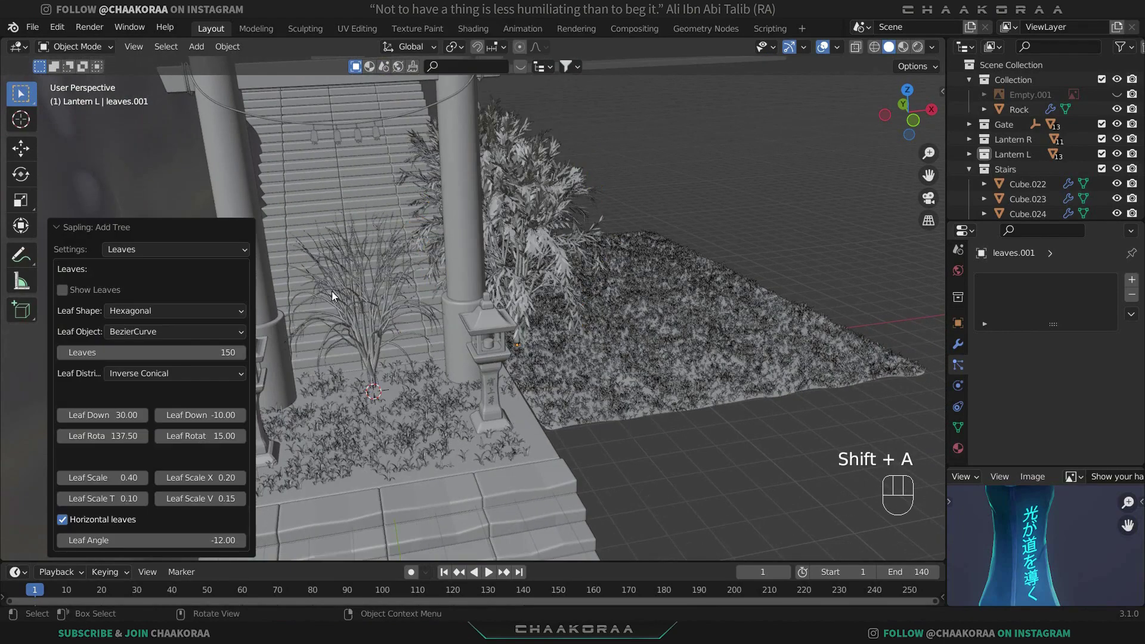
In the new tree's Geometry settings, try the Hemispherical and Inverse Conical shapes, and settle on Cylindrical.
left_click(156, 251)
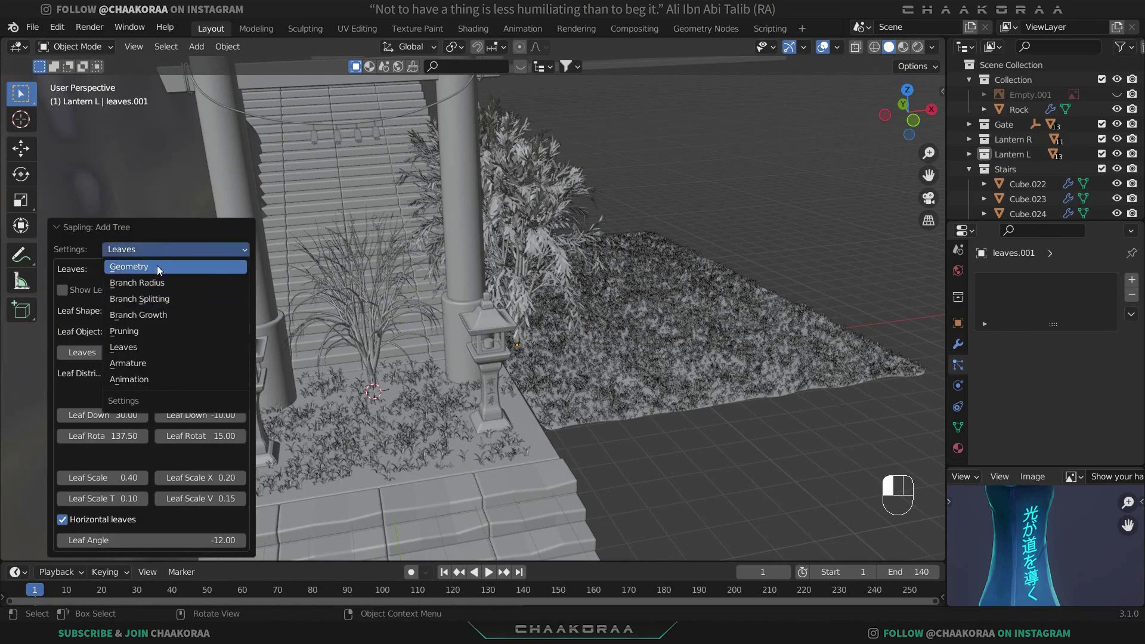
left_click(151, 267)
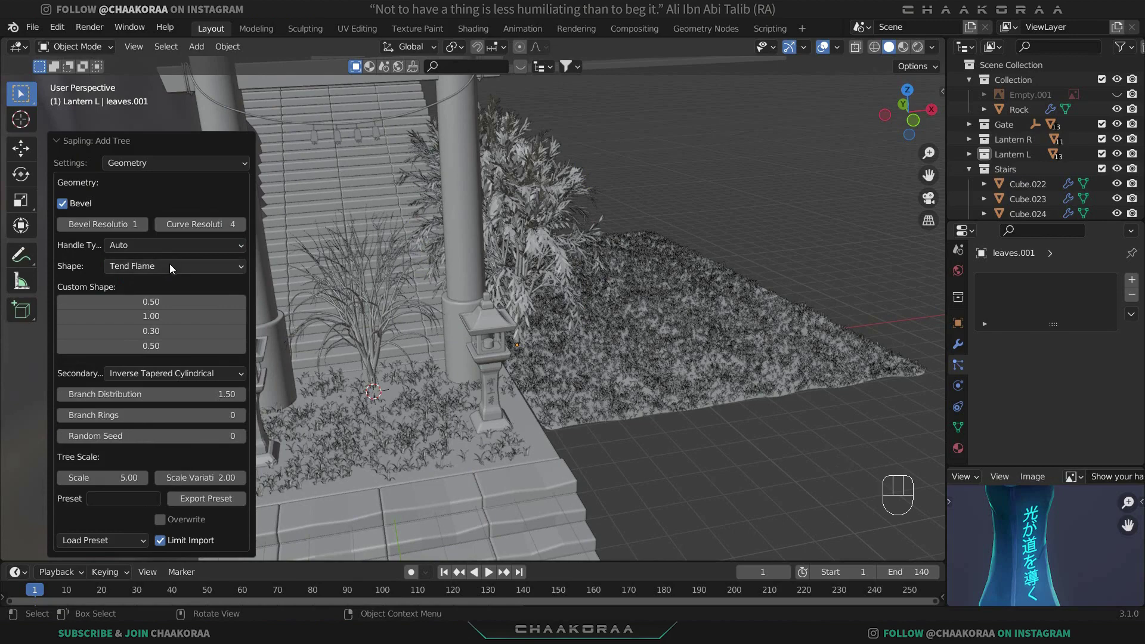
left_click(184, 268)
left_click(186, 327)
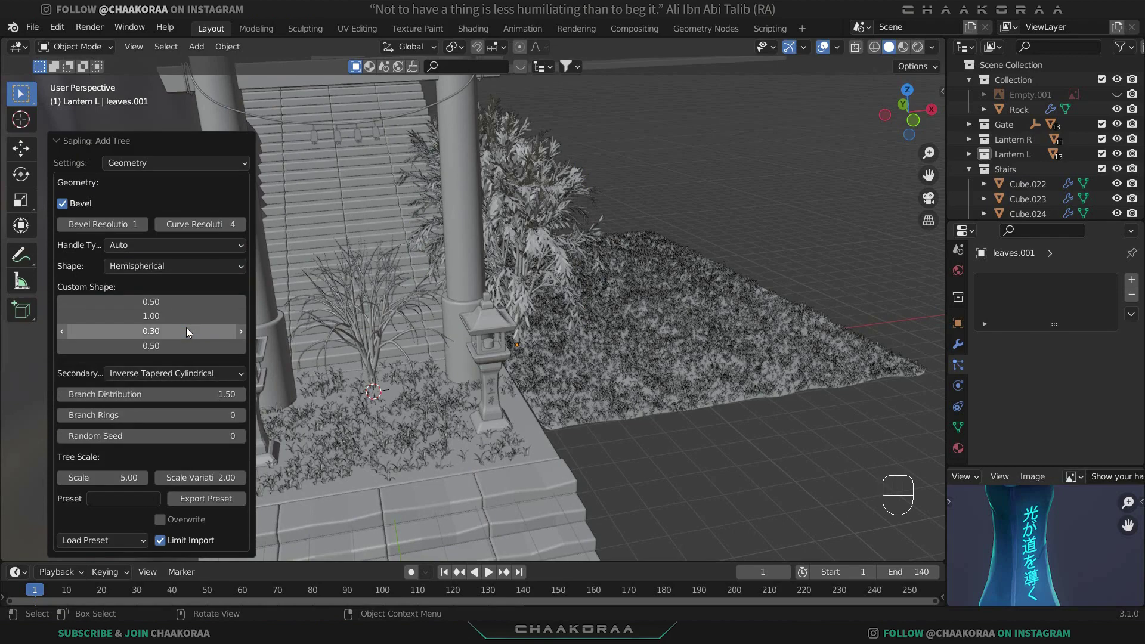
left_click(173, 266)
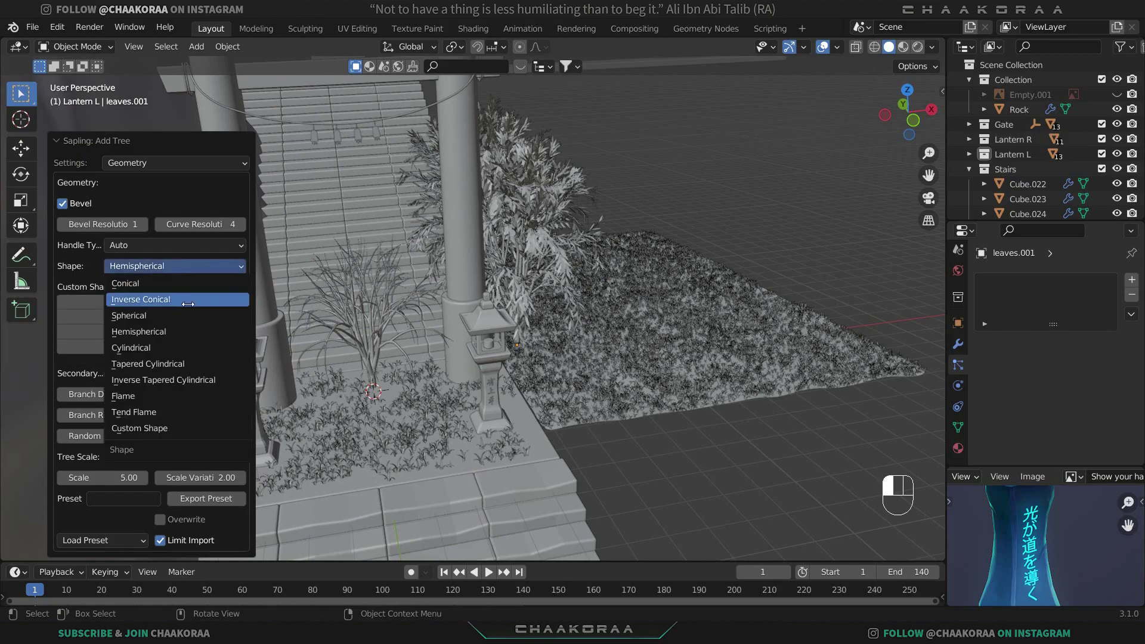
left_click(179, 298)
scroll(365, 349, "up", 3)
middle_click_drag(410, 327, 556, 345, "shift")
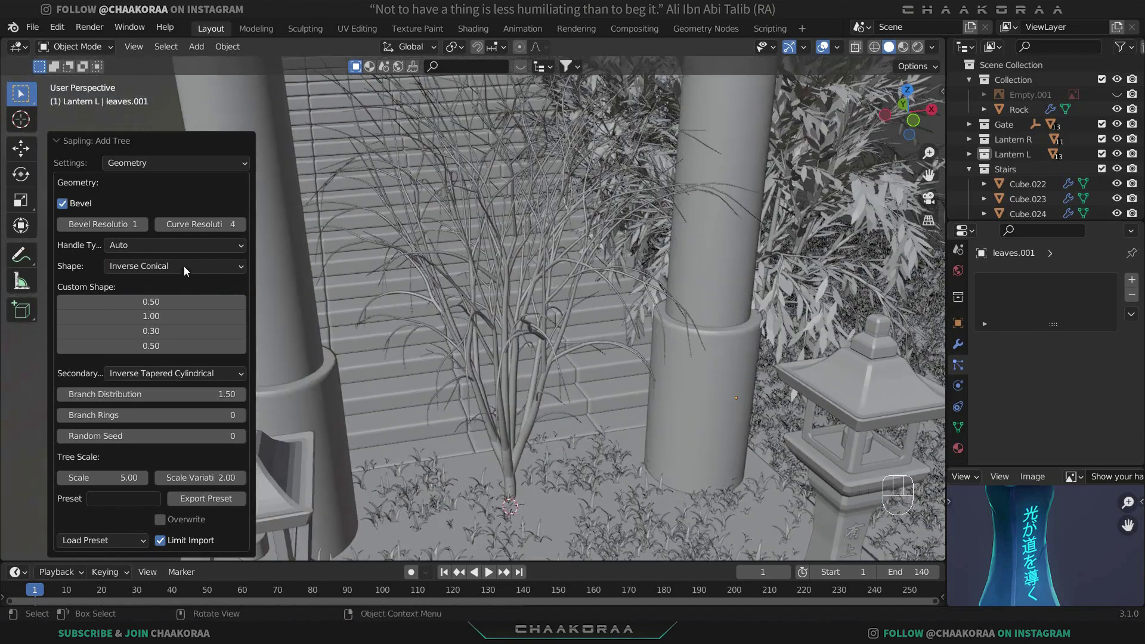
left_click(184, 266)
left_click(184, 352)
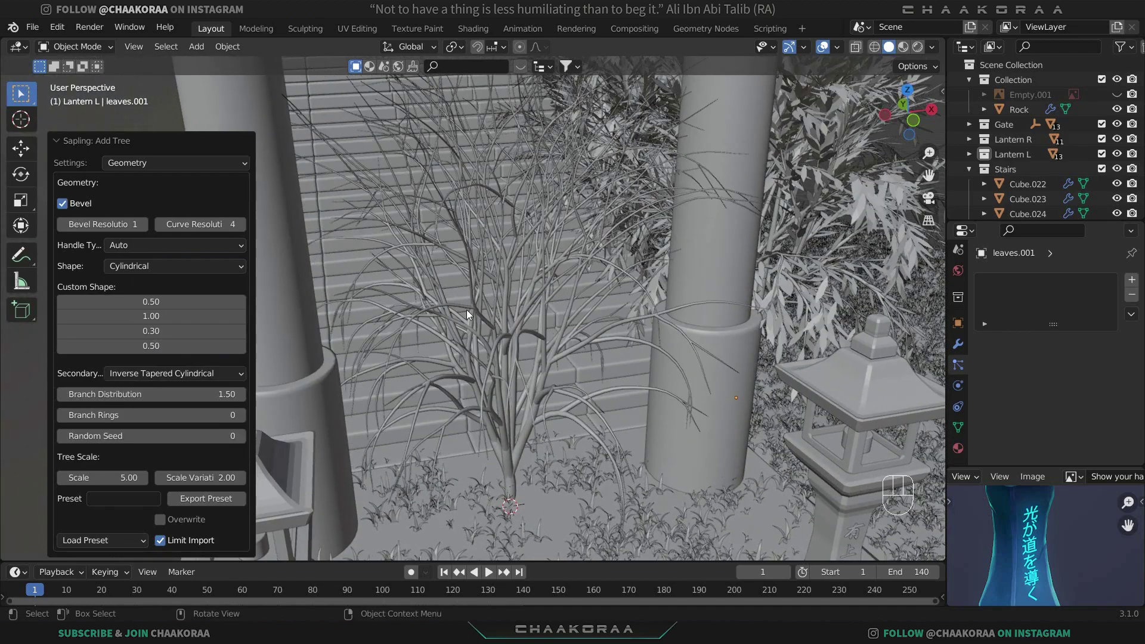
scroll(466, 309, "down", 2)
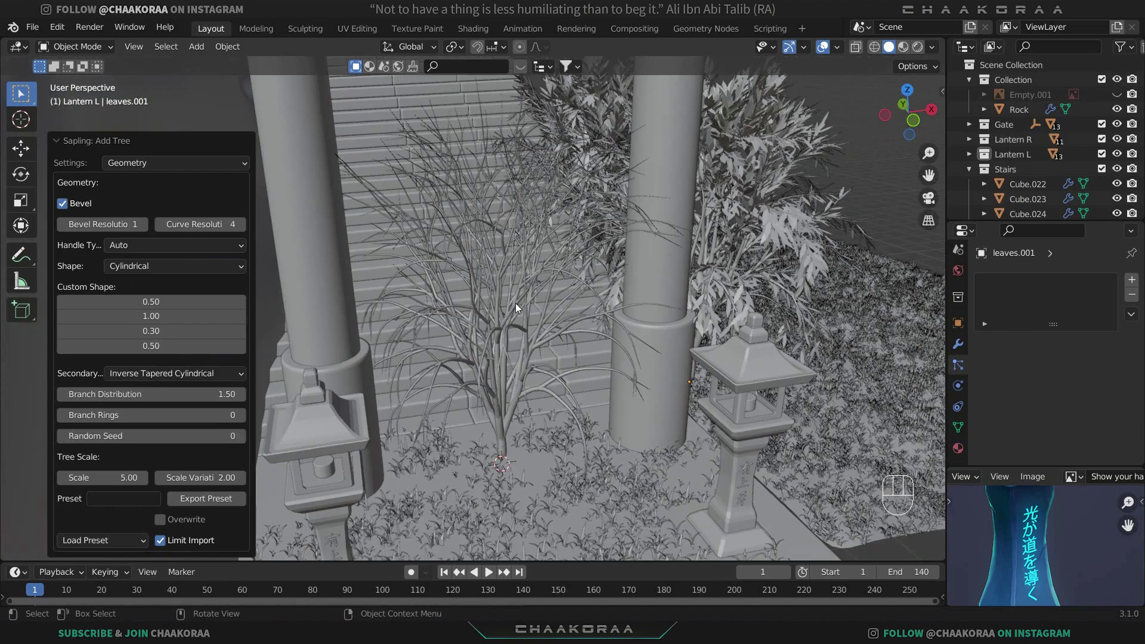
Show leaves on the new cylindrical sapling tree through its Leaves settings.
left_click(187, 165)
left_click(177, 260)
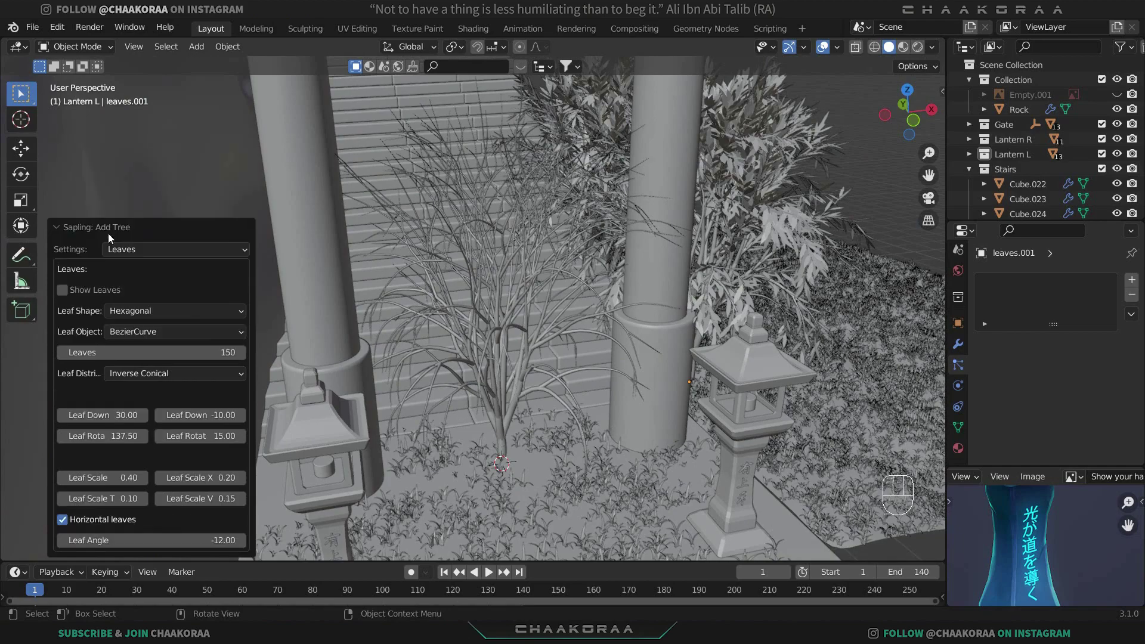
left_click(62, 290)
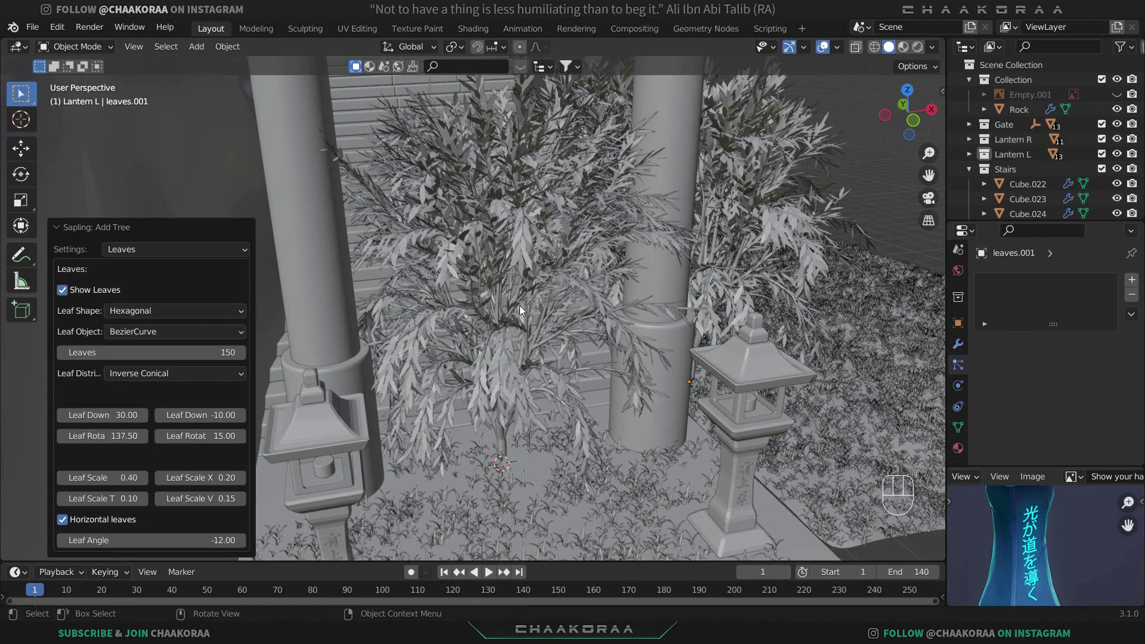
Select the new tree together with its leaves and move them -7.9129 m along Y and 6.3411 m along X.
left_click(531, 385)
scroll(495, 376, "down", 3)
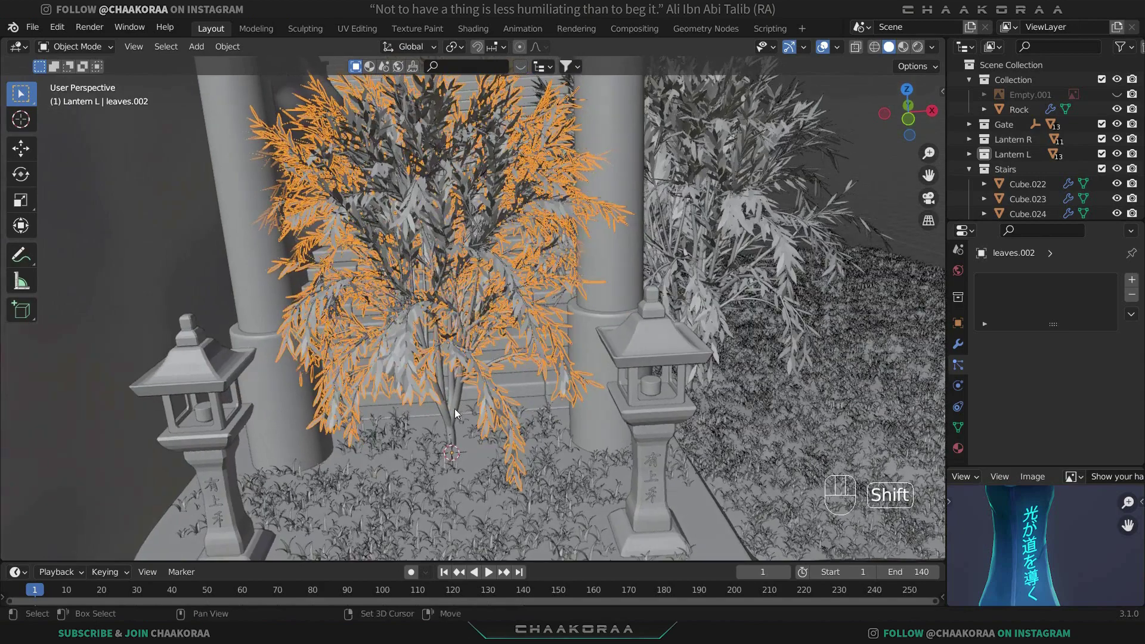
left_click(504, 372, "shift")
scroll(503, 373, "down", 2)
key("g")
key("x")
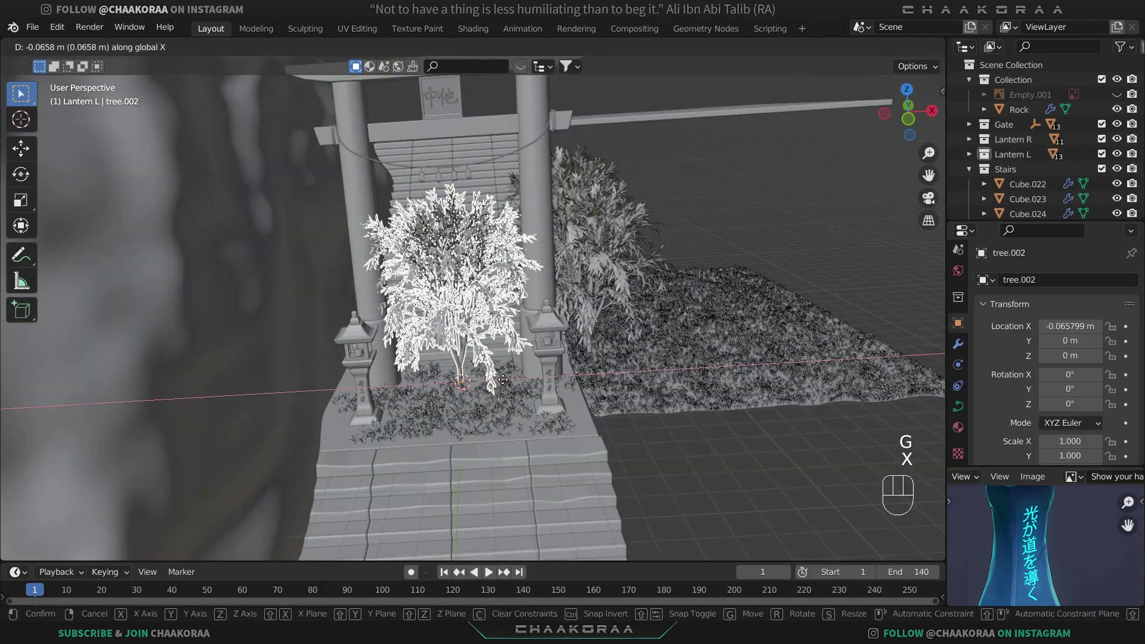
key("y")
left_click(504, 450)
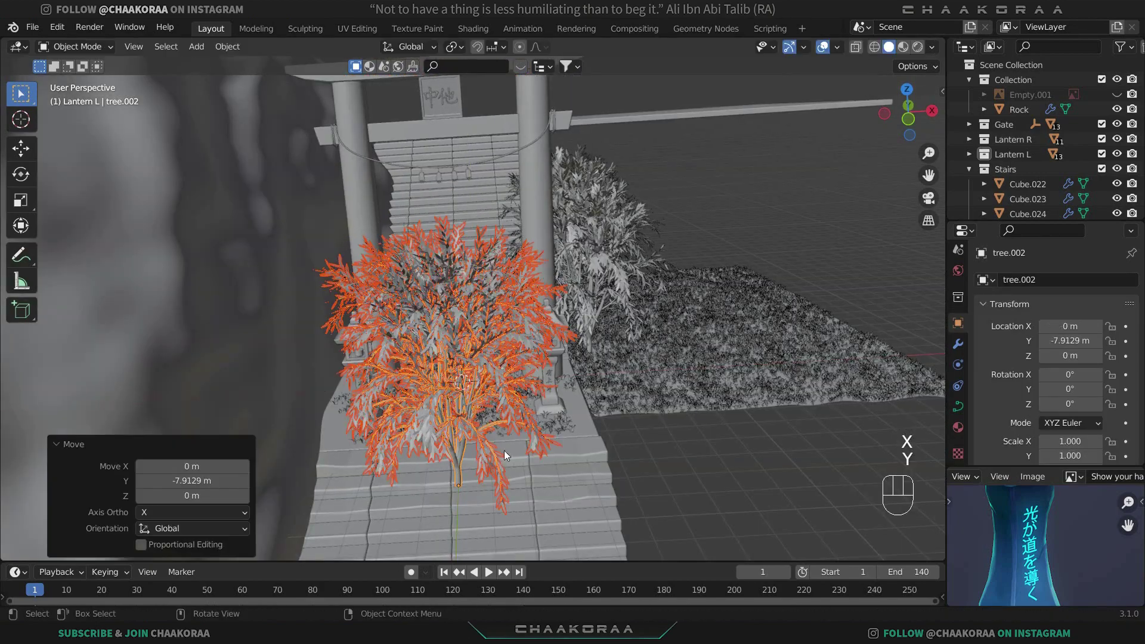
key("g")
key("x")
left_click(835, 440)
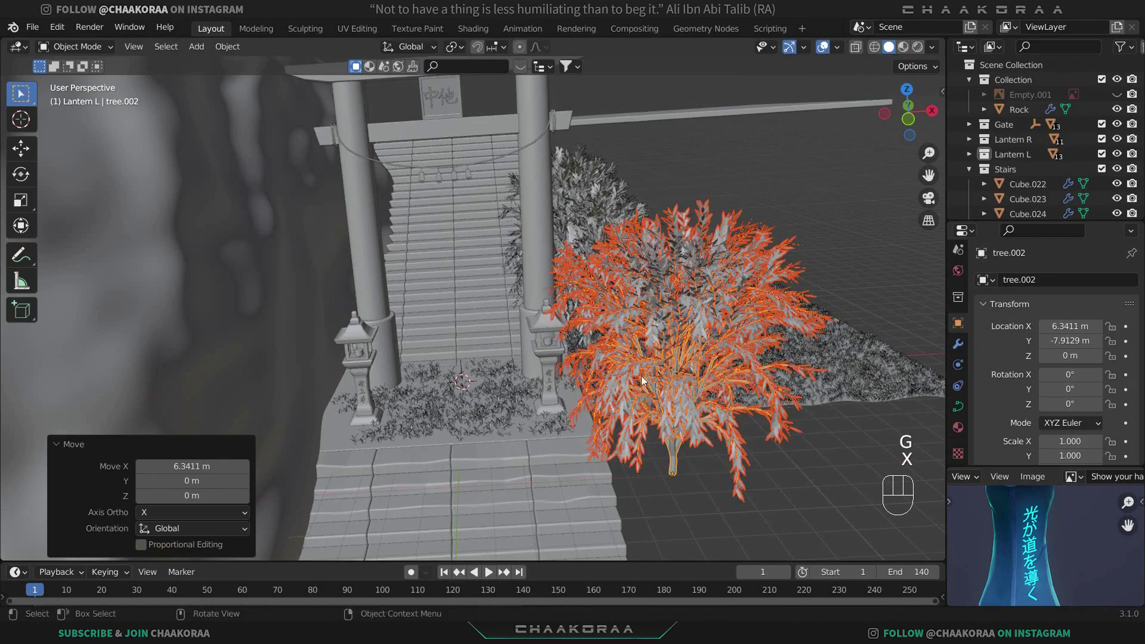
middle_click_drag(835, 439, 597, 369)
scroll(567, 374, "up", 6)
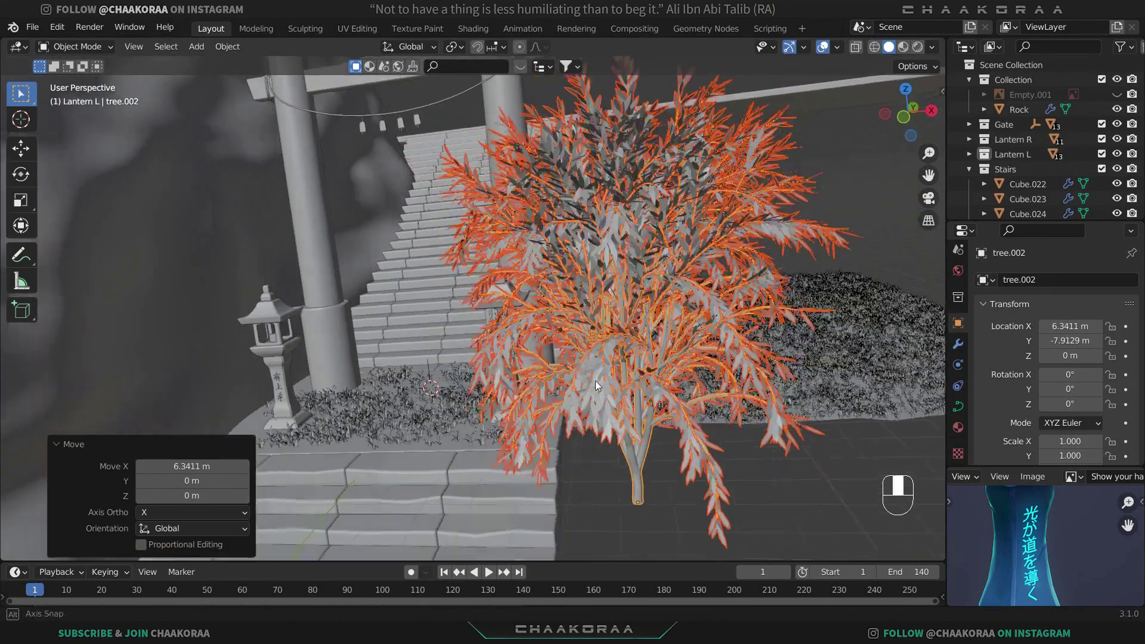
key("g")
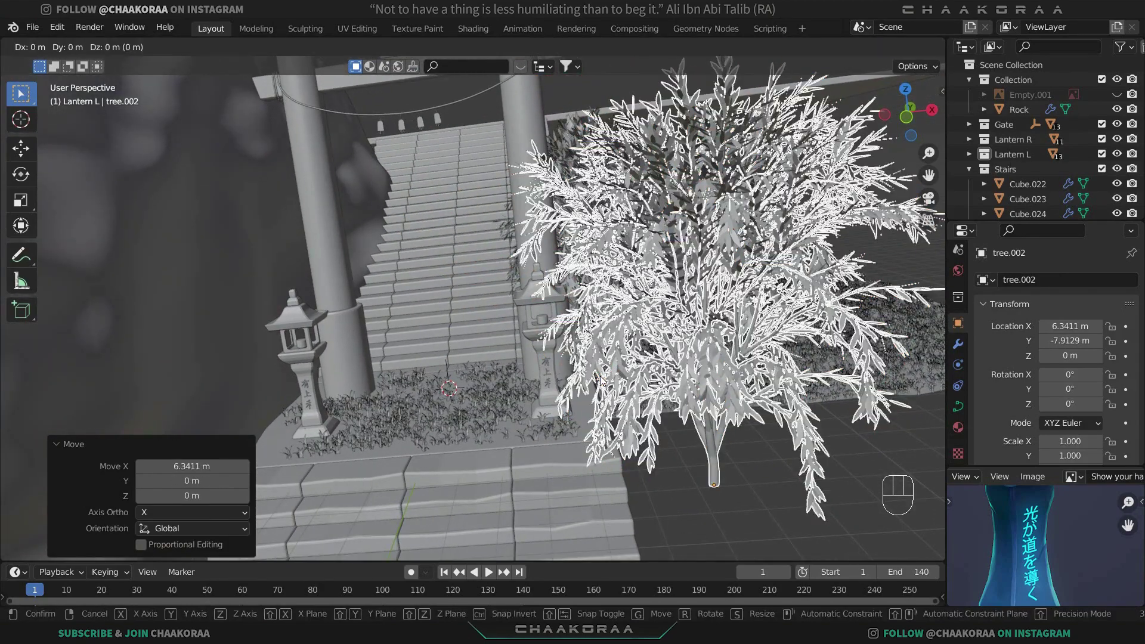
key("Escape")
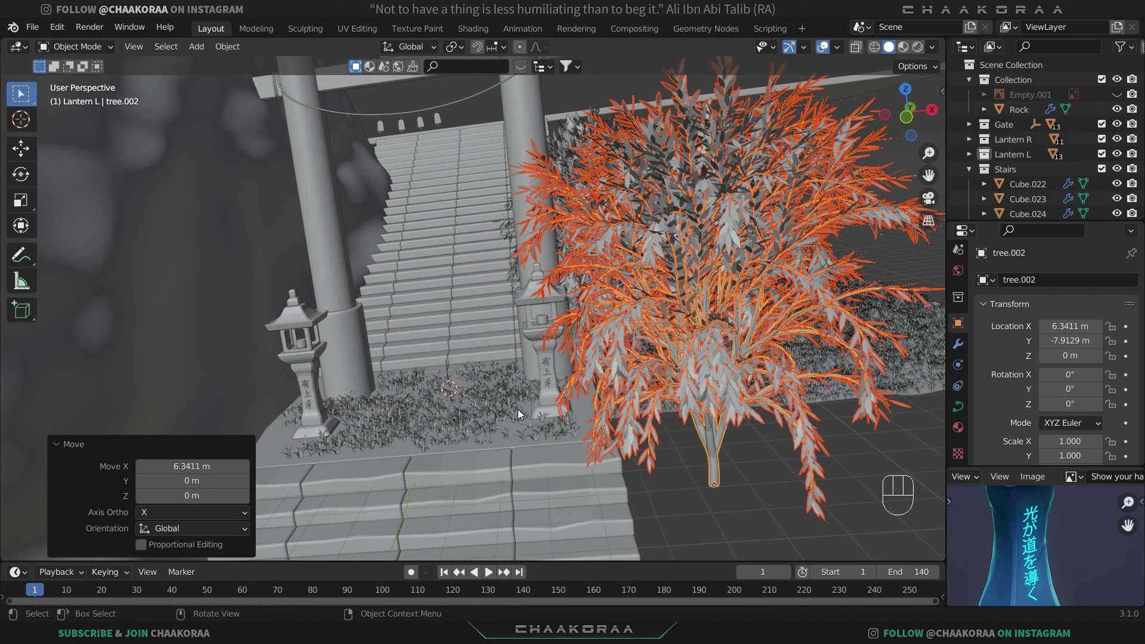
Duplicate the tree and its leaves -10.026 m along X to the other side of the stairs and shift the copy along Y.
scroll(610, 452, "down", 4)
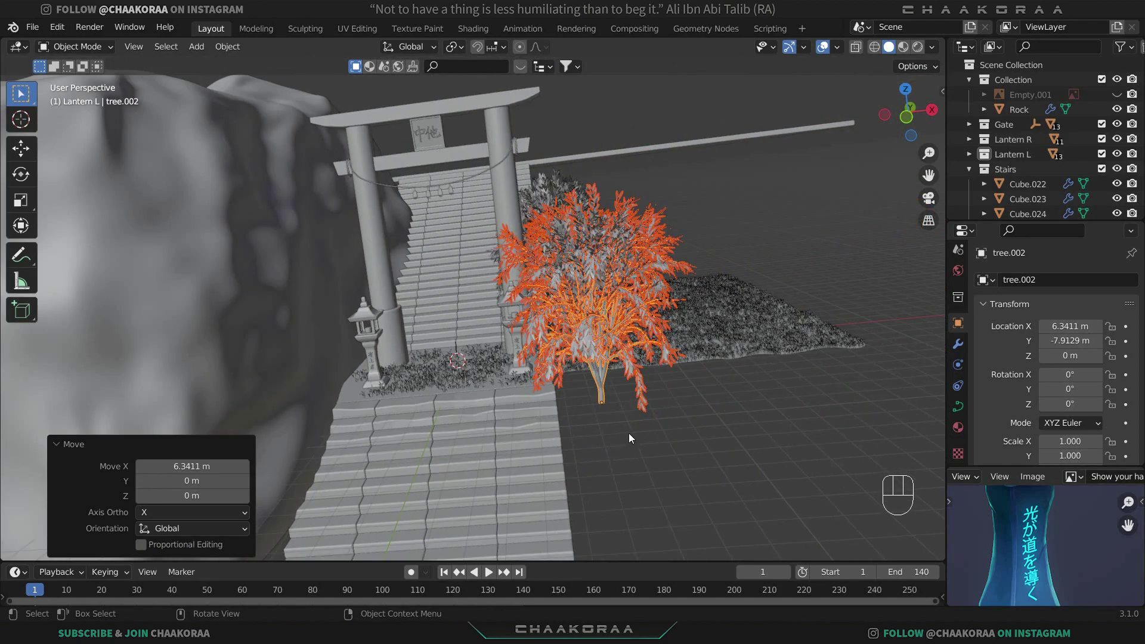
key("shift+d")
key("x")
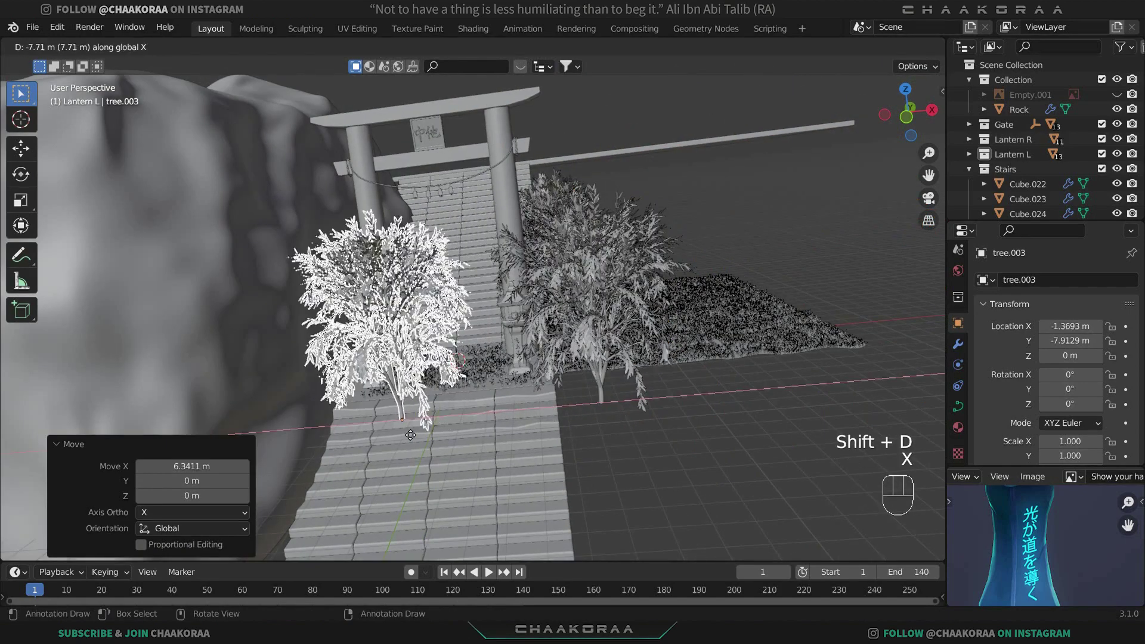
left_click(377, 439)
key("g")
key("y")
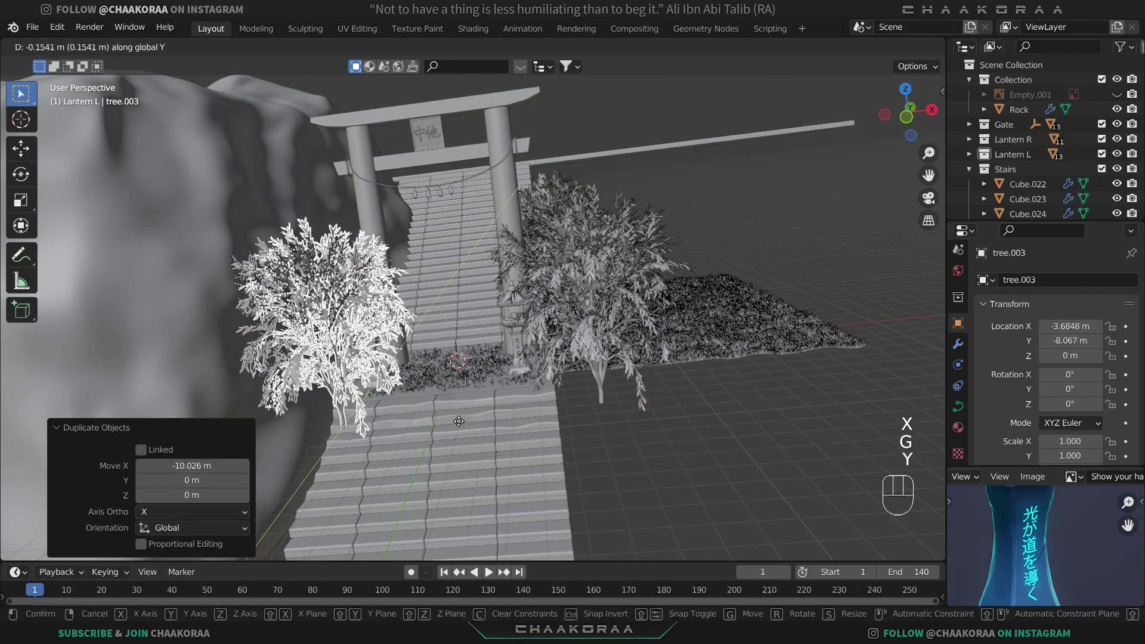
left_click(452, 434)
Scale the copied tree by the rock and reposition it along Y.
middle_click_drag(445, 428, 324, 396)
key("s")
left_click(509, 383)
scroll(527, 345, "up", 3)
key("g")
key("y")
left_click(614, 342)
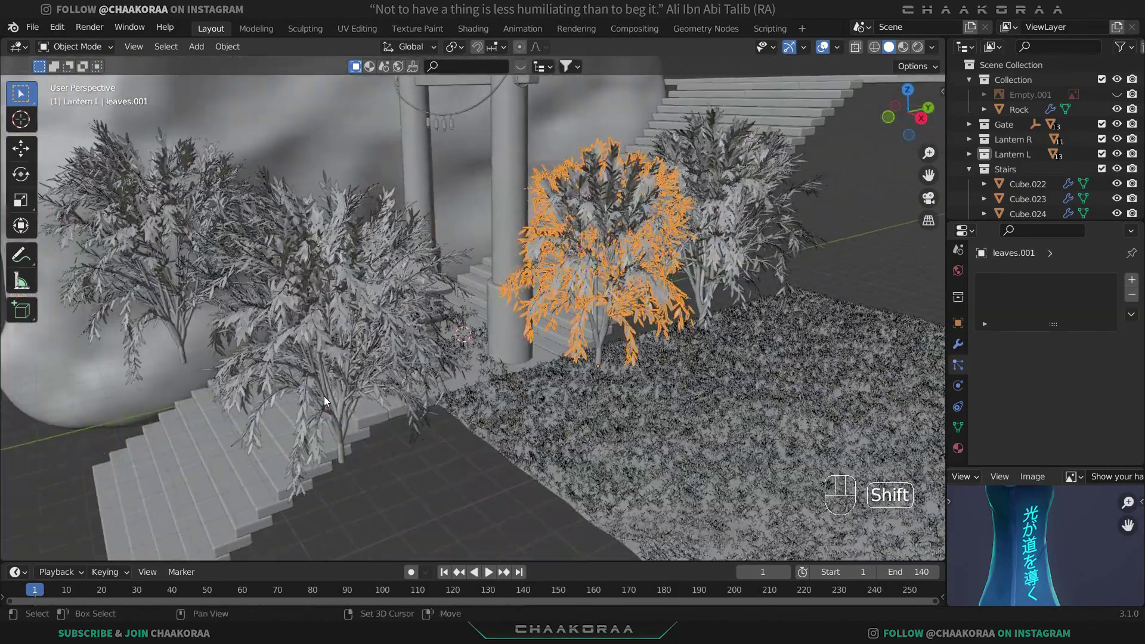
Select the tree and leaves beside the lower stairs and duplicate them 22.791 m along Y.
left_click(328, 367)
left_click(326, 337, "shift")
middle_click_drag(444, 341, 467, 343)
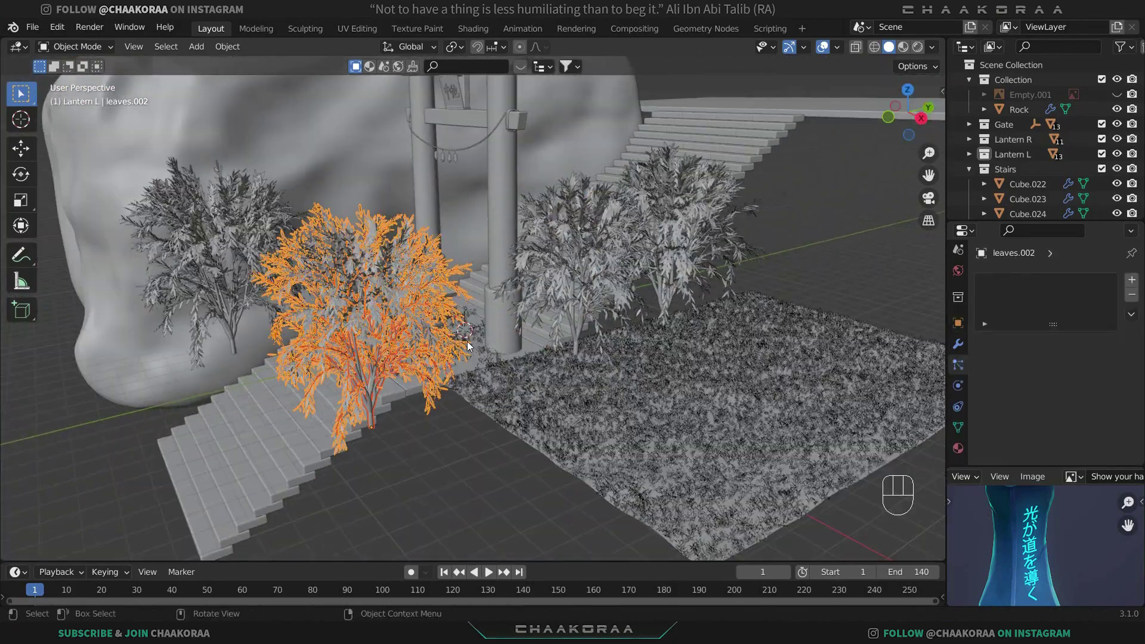
key("shift+d")
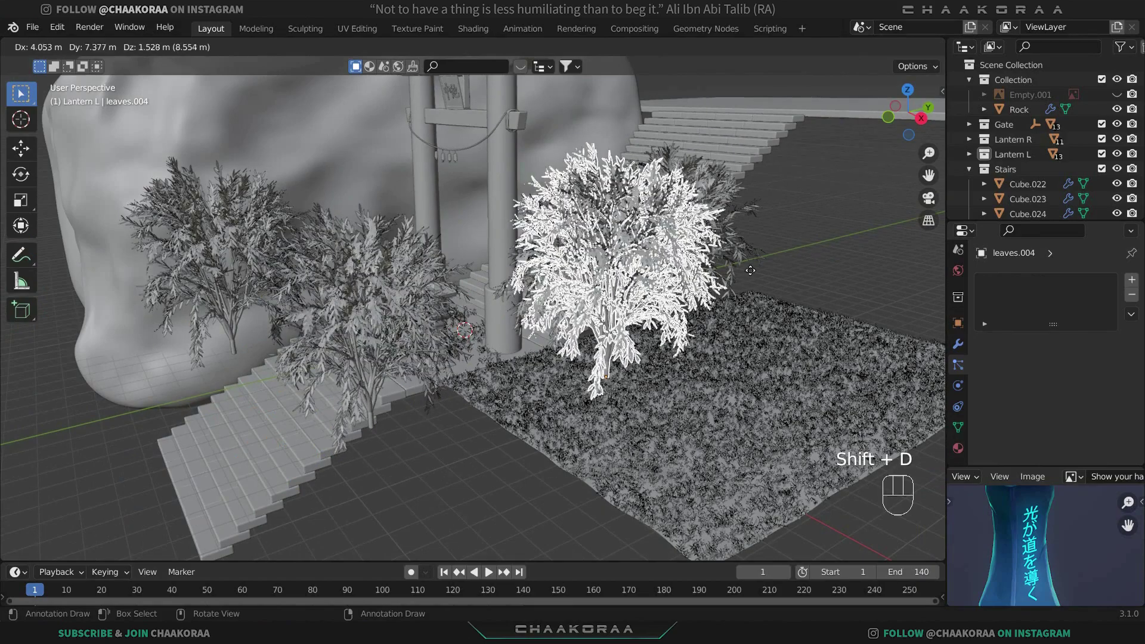
key("y")
left_click(858, 220)
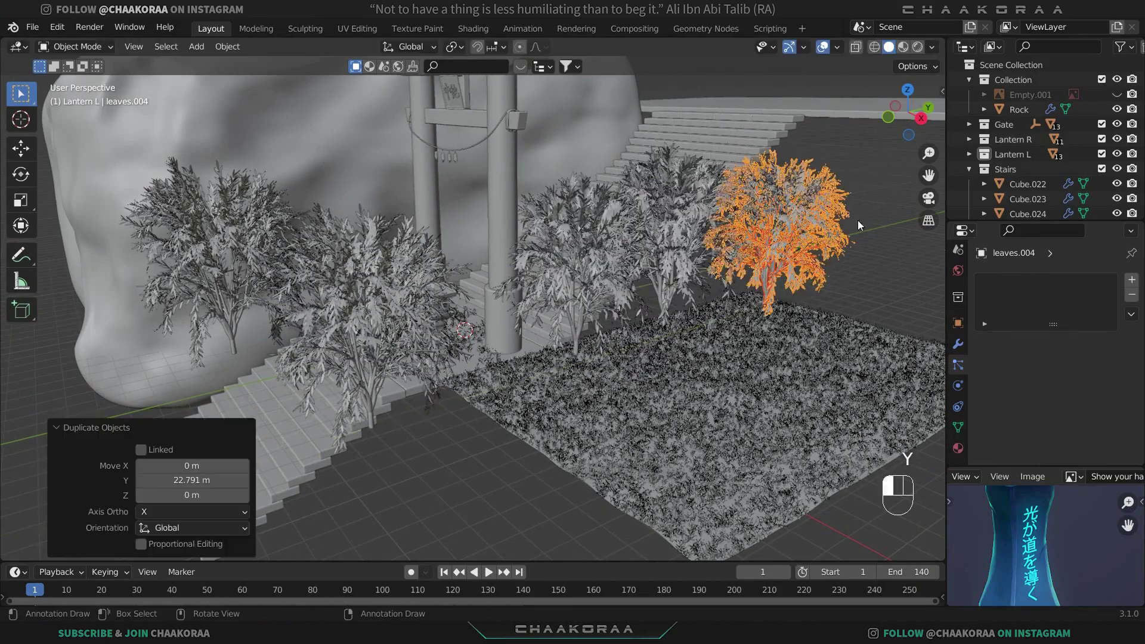
Scale the new copy by the upper stairs by 1.328 and move it -1.4164 m along X.
middle_click_drag(803, 279, 765, 293)
middle_click_drag(765, 293, 624, 430, "shift")
key("s")
left_click(657, 338)
key("g")
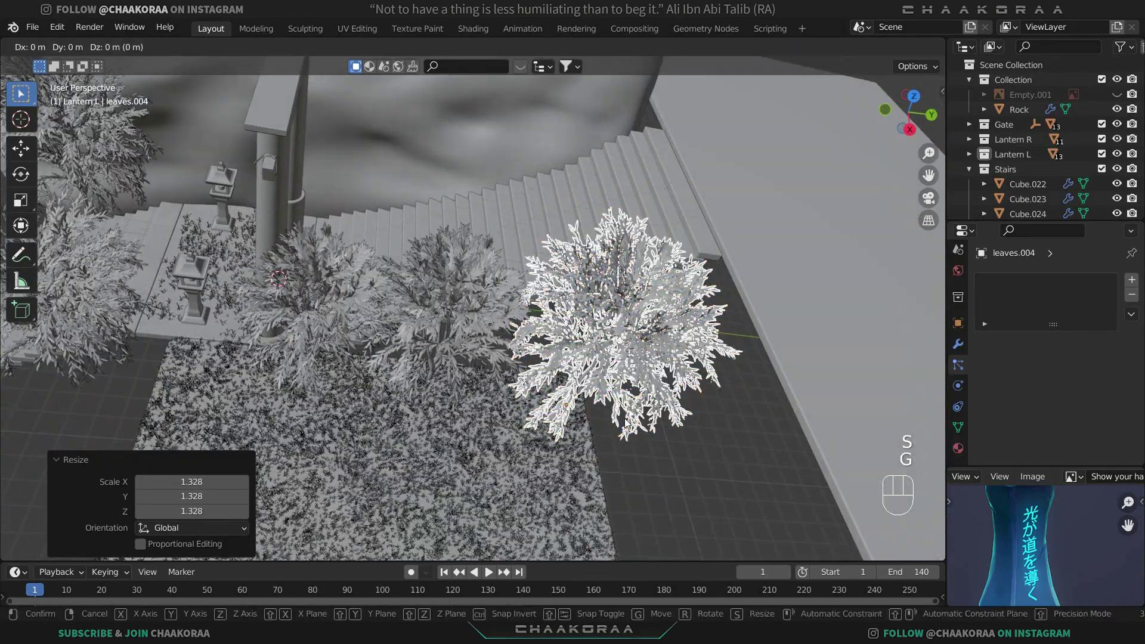
key("y")
key("x")
left_click(620, 394)
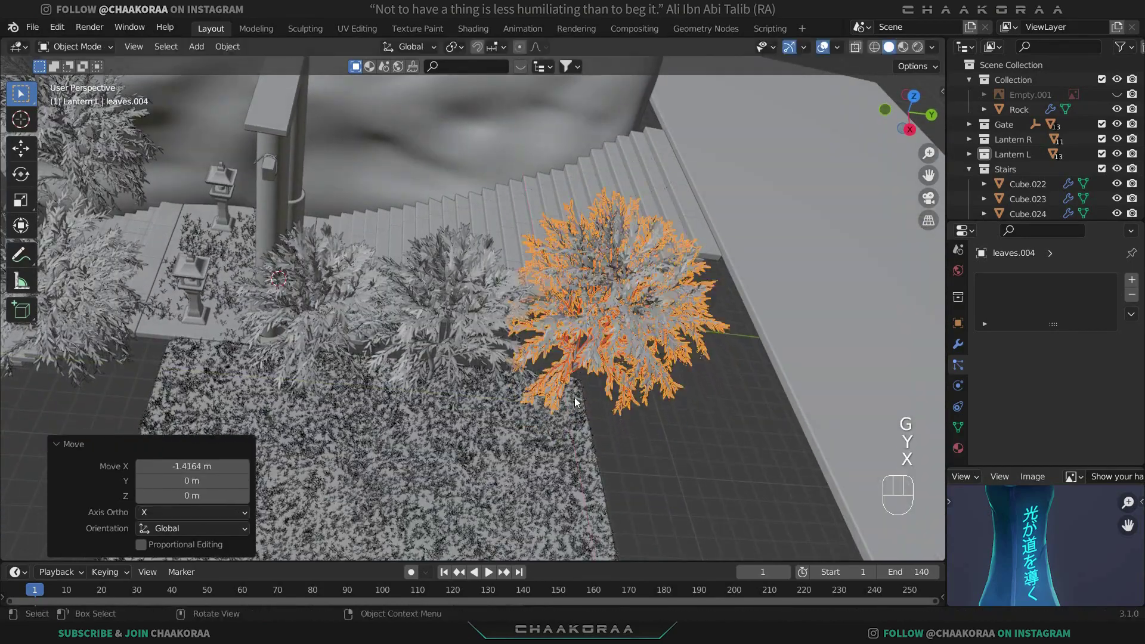
Raise the enlarged tree copy 2.4709 m along Z and adjust its position along Y beside the upper stairs.
middle_click_drag(621, 394, 614, 372)
mouse_move(534, 378)
middle_mouse_down()
mouse_move(376, 421)
mouse_move(522, 367)
middle_mouse_up()
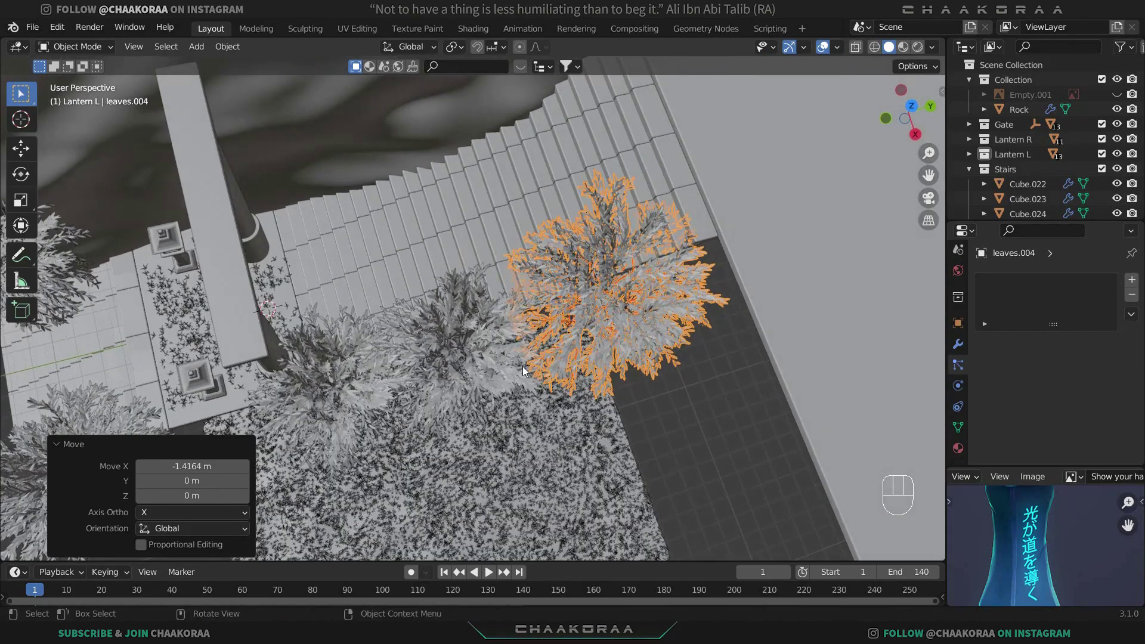
key("g")
key("z")
left_click(503, 253)
middle_click_drag(503, 253, 525, 270)
key("g")
key("x")
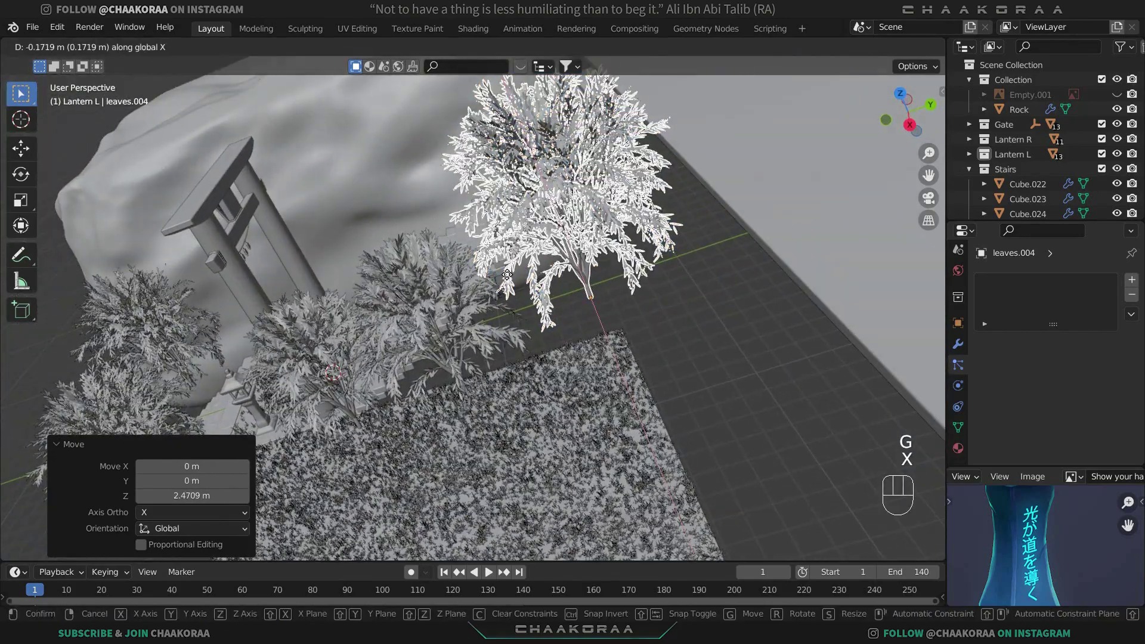
key("y")
left_click(489, 287)
middle_click_drag(489, 286, 559, 385)
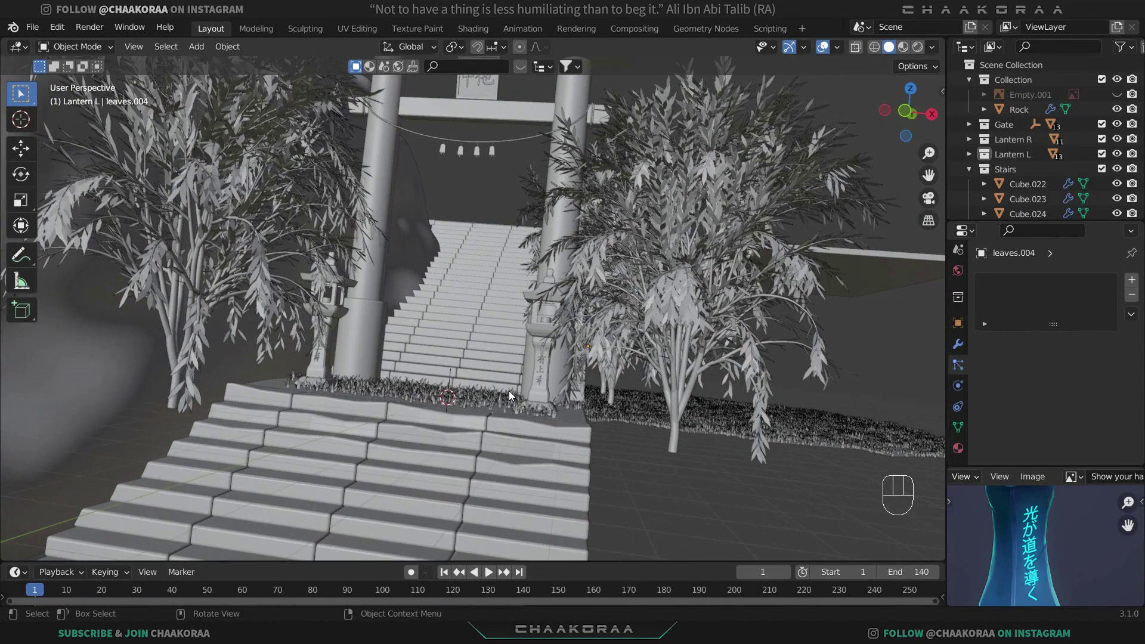
scroll(658, 388, "down", 2)
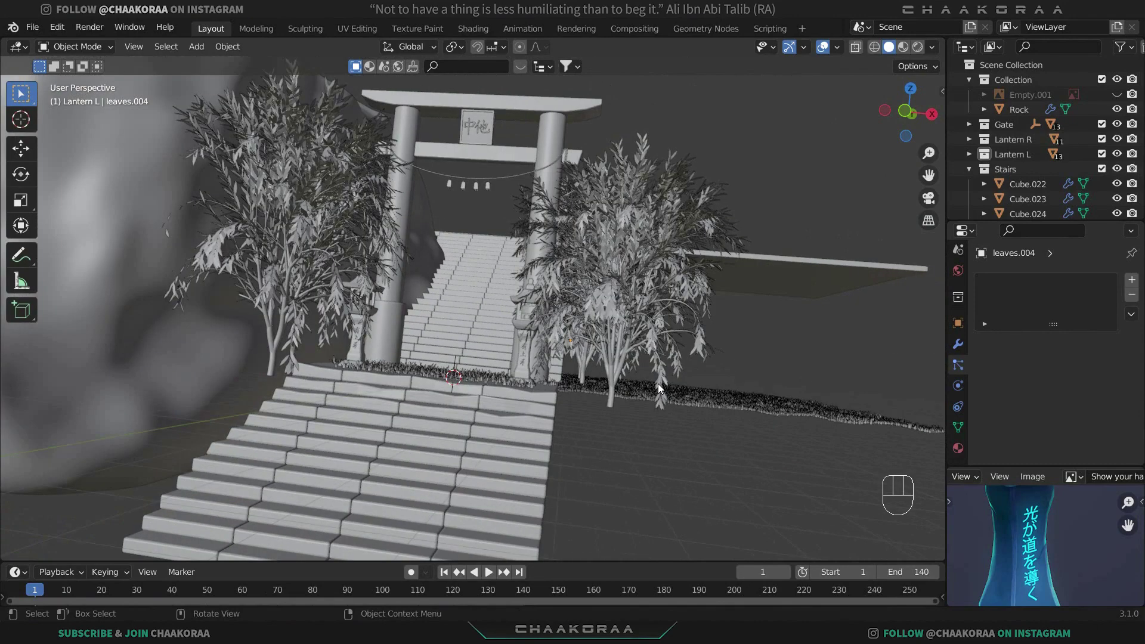